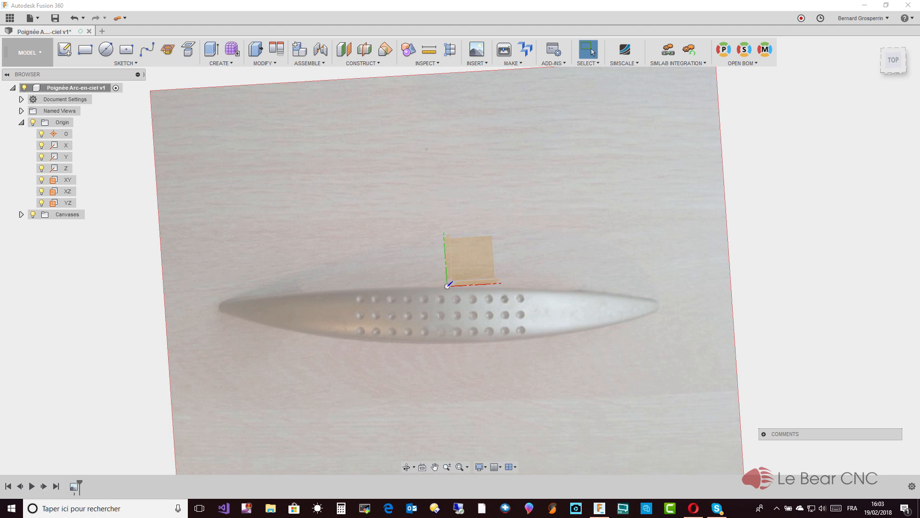
- Switch to the image viewer, rotate the dimension sketch 14-02-2018 317.JPG upright and enlarge it to 200% to read the handle's dimensions
{"action": "key", "text": "alt+Tab"}
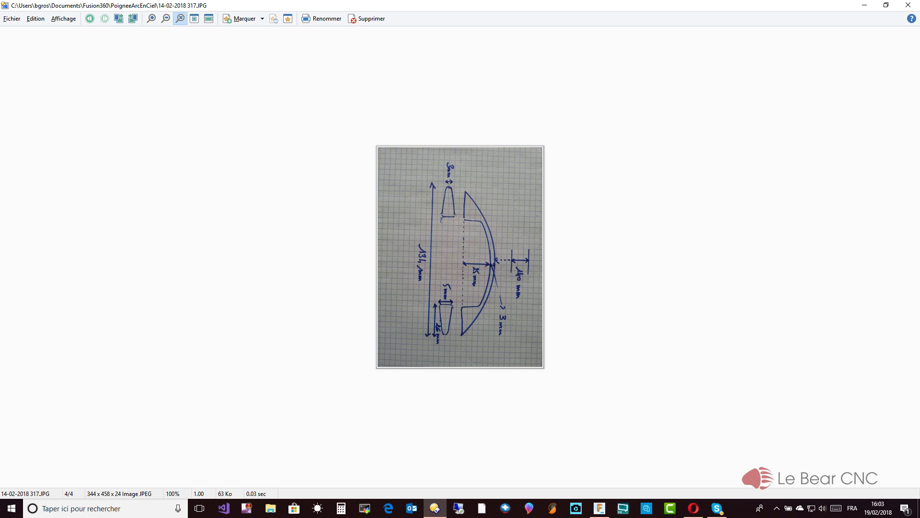
{"action": "left_click", "coordinate": [118, 19]}
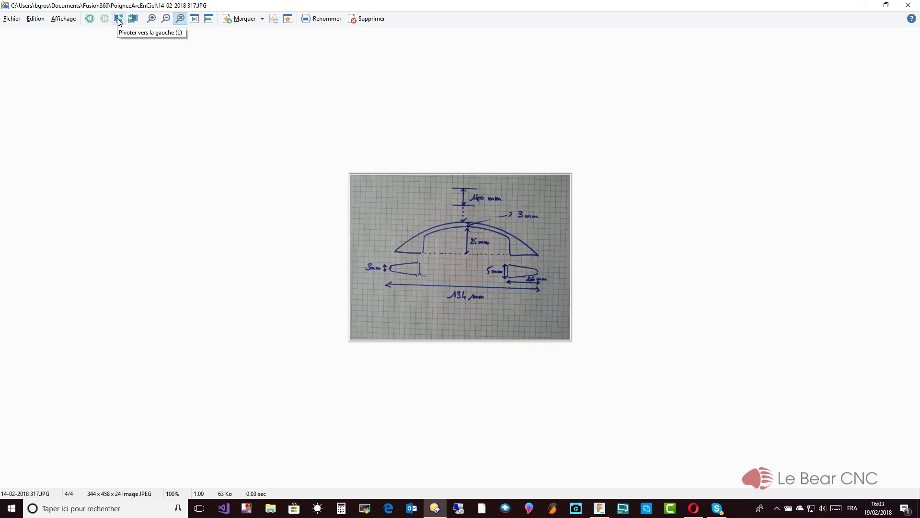
{"action": "left_click", "coordinate": [152, 19]}
{"action": "left_click", "coordinate": [152, 19]}
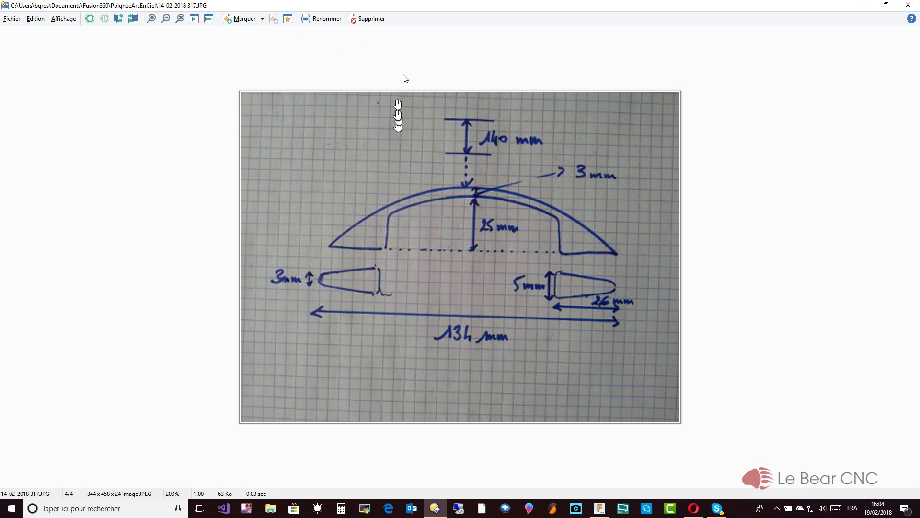
{"action": "left_click_drag", "start_coordinate": [430, 6], "coordinate": [129, 98]}
{"action": "left_click", "coordinate": [298, 92]}
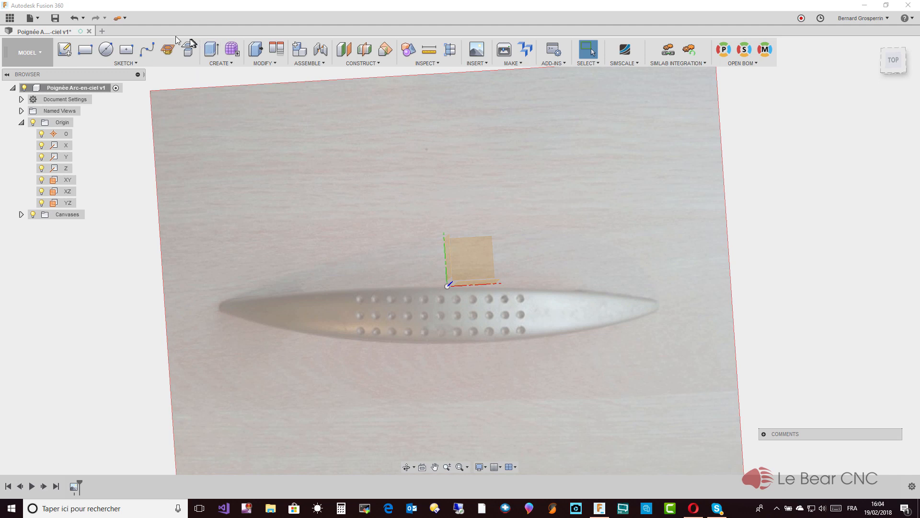
{"action": "left_click", "coordinate": [21, 215]}
{"action": "right_click", "coordinate": [84, 230]}
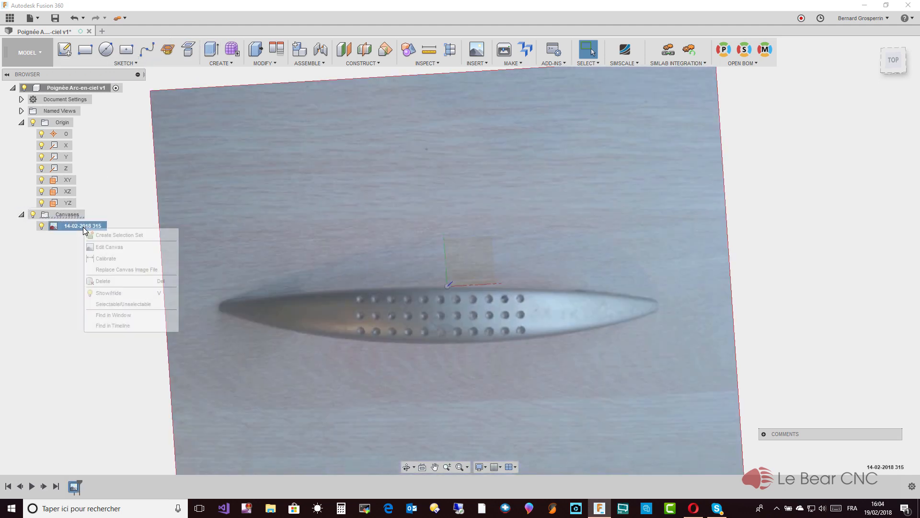
{"action": "left_click", "coordinate": [106, 258]}
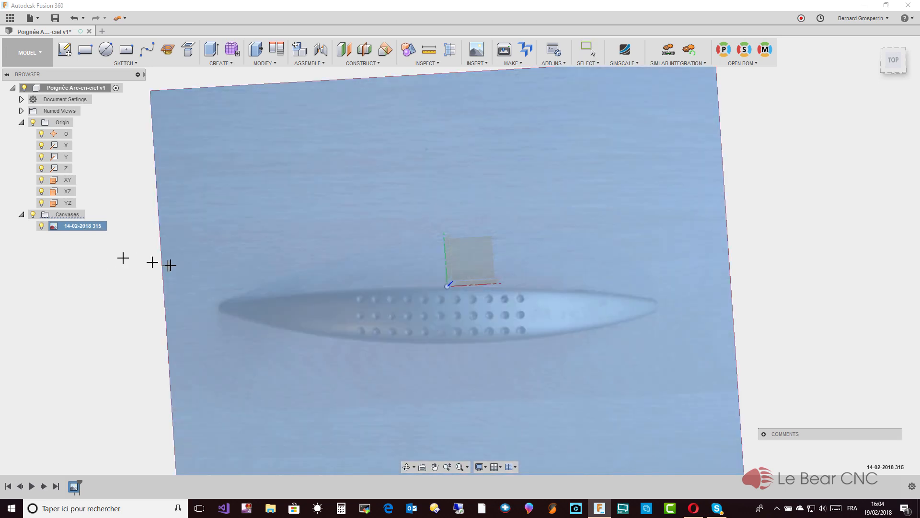
{"action": "left_click", "coordinate": [219, 305]}
{"action": "scroll", "coordinate": [690, 367], "scroll_direction": "up", "scroll_amount": 4}
{"action": "scroll", "coordinate": [703, 351], "scroll_direction": "up", "scroll_amount": 4}
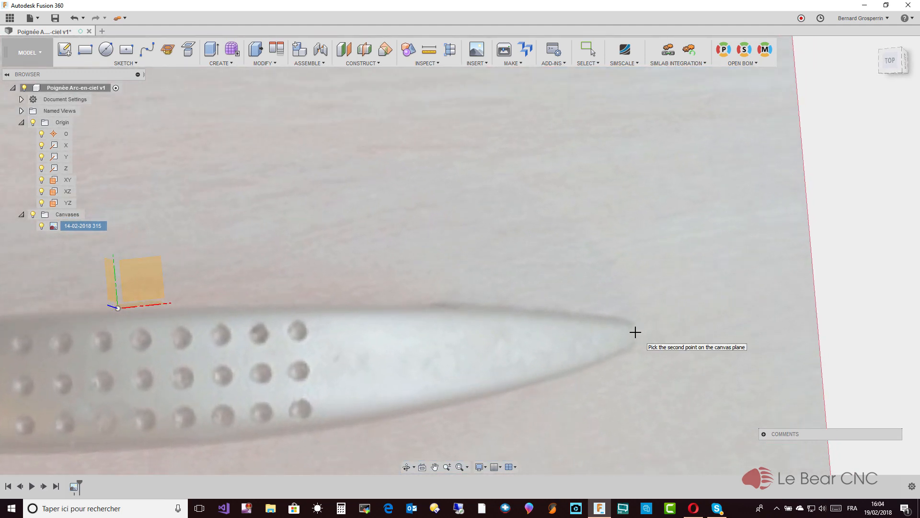
{"action": "left_click", "coordinate": [638, 332]}
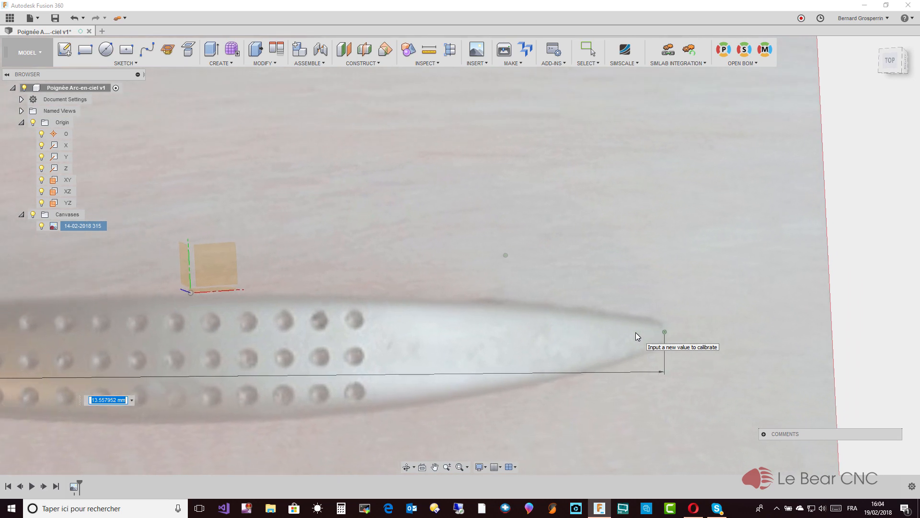
{"action": "type", "text": "140"}
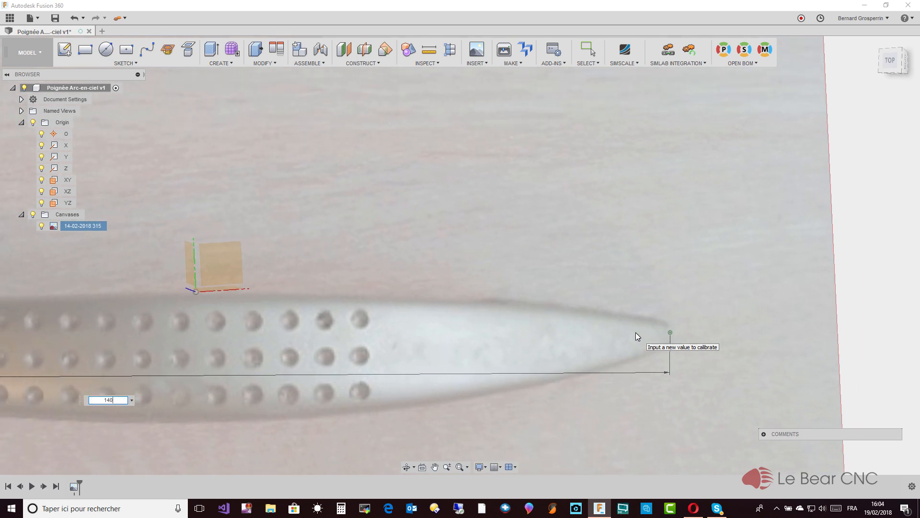
{"action": "key", "text": "Return"}
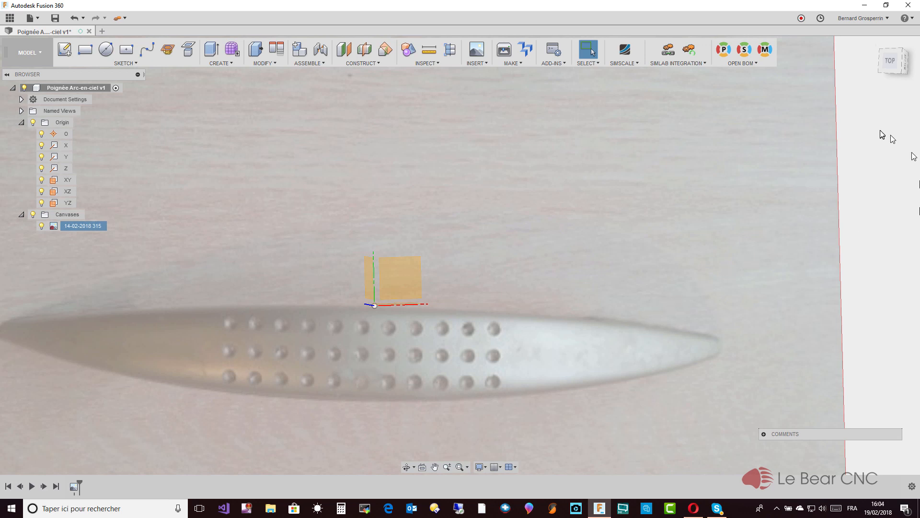
- Set the current orthographic view as Top, and look squarely at the XY origin plane
{"action": "left_click", "coordinate": [893, 61]}
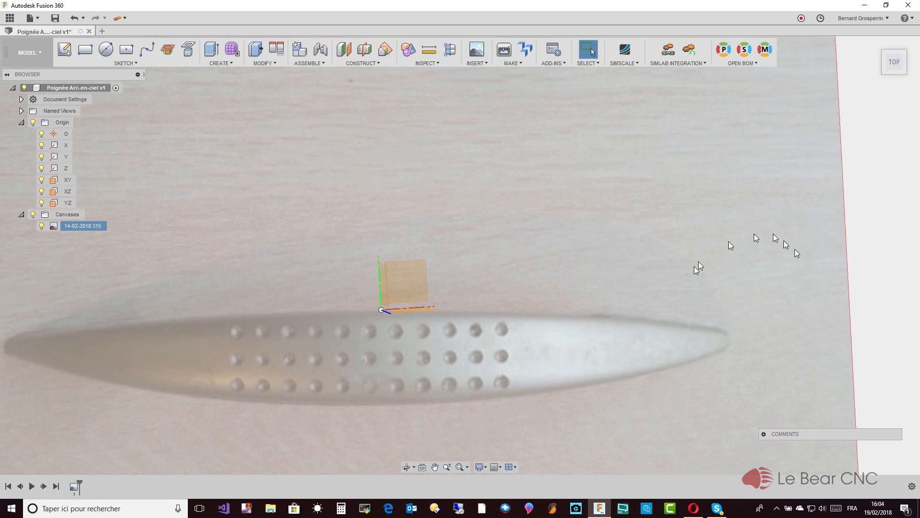
{"action": "left_click", "coordinate": [480, 467]}
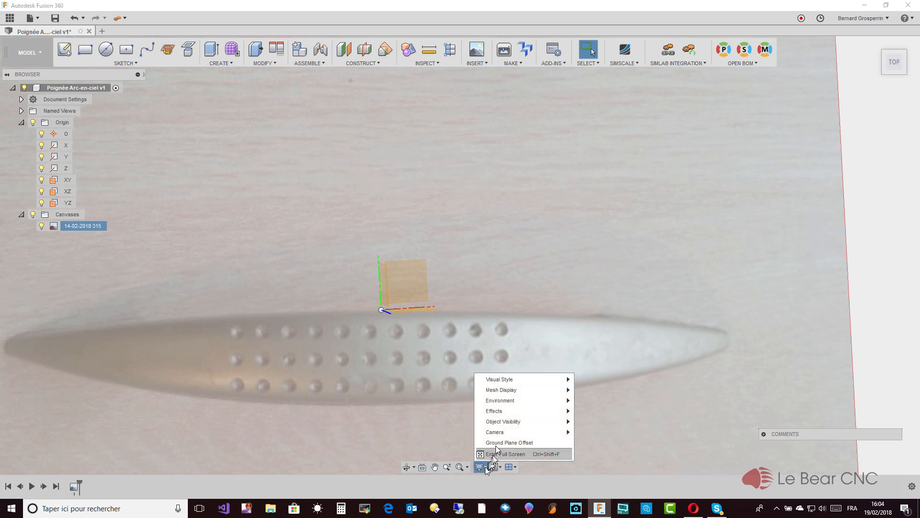
{"action": "mouse_move", "coordinate": [501, 429]}
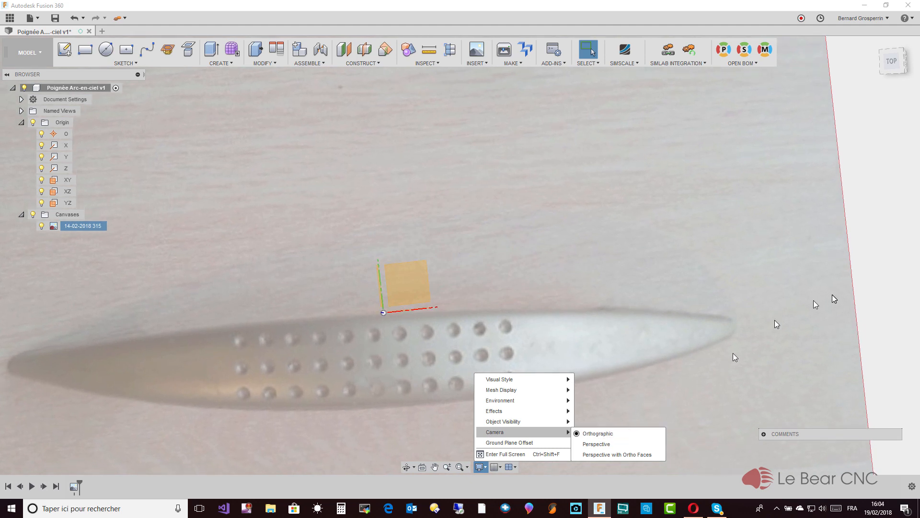
{"action": "left_click", "coordinate": [896, 62]}
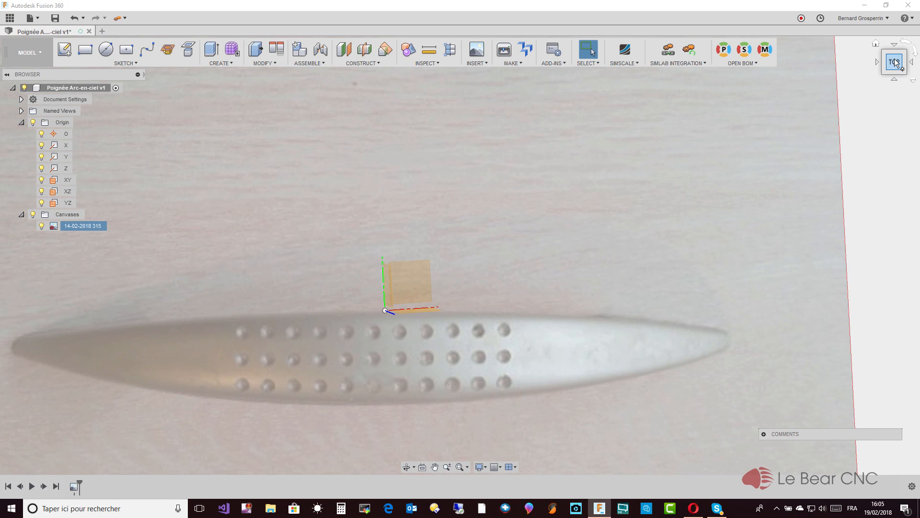
{"action": "left_click", "coordinate": [913, 80]}
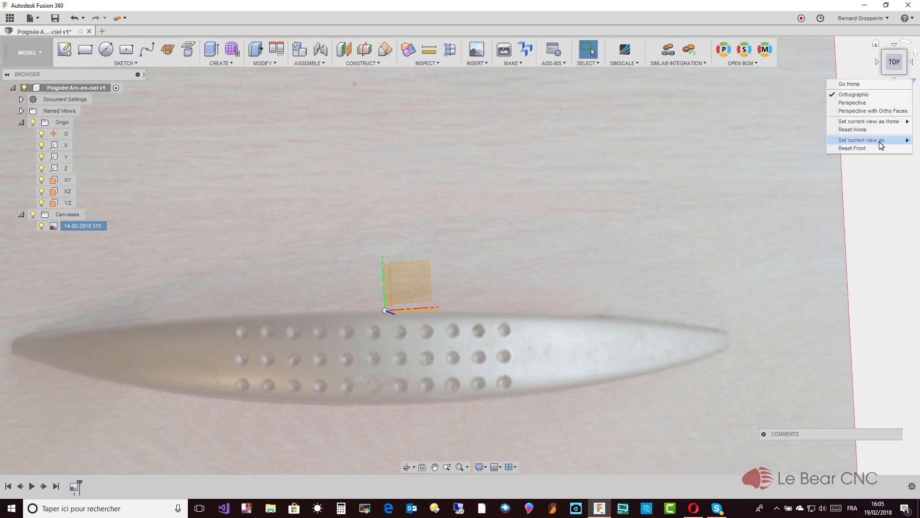
{"action": "mouse_move", "coordinate": [882, 145]}
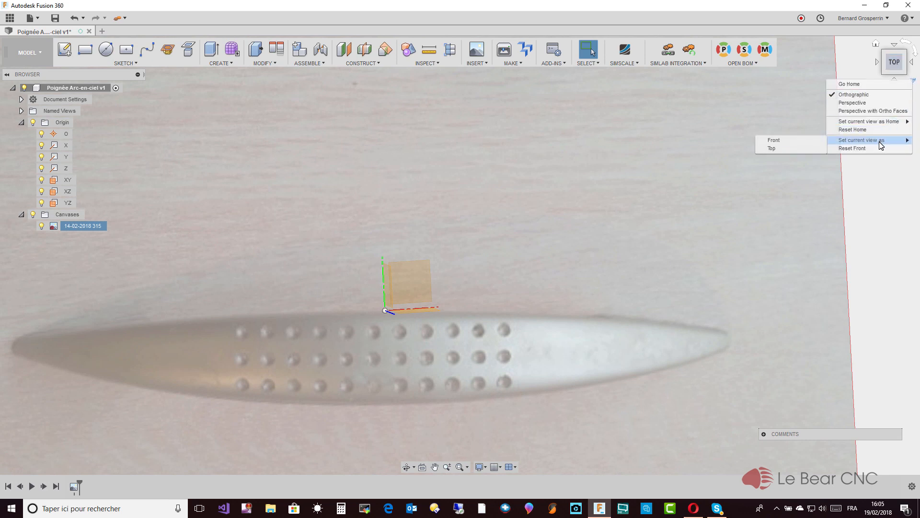
{"action": "left_click", "coordinate": [798, 150]}
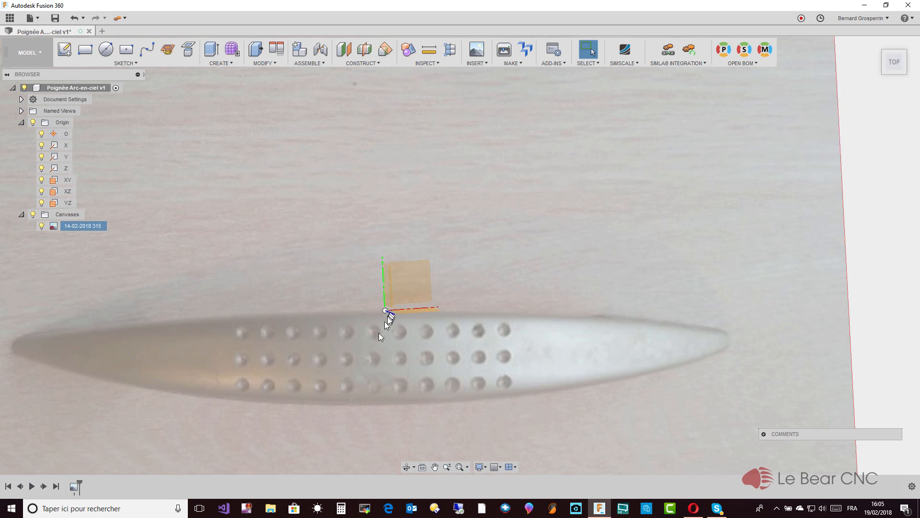
{"action": "left_click", "coordinate": [421, 465]}
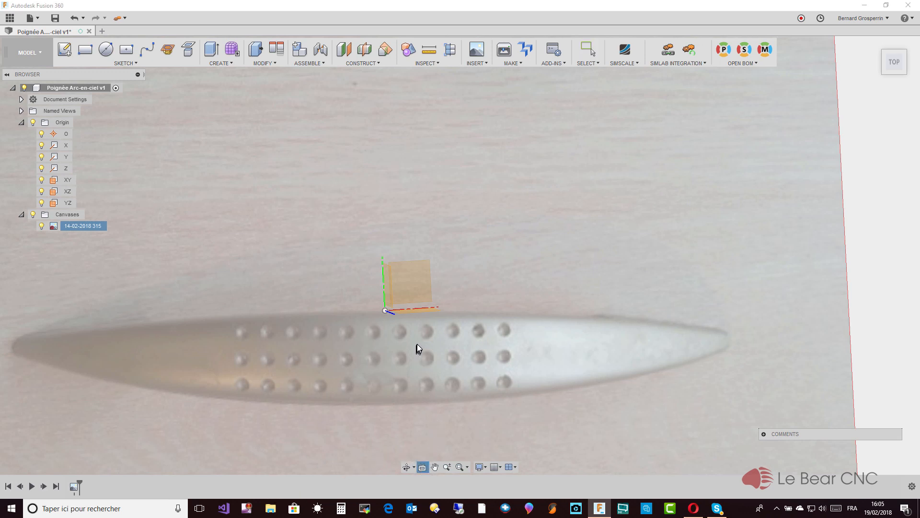
{"action": "left_click", "coordinate": [414, 288]}
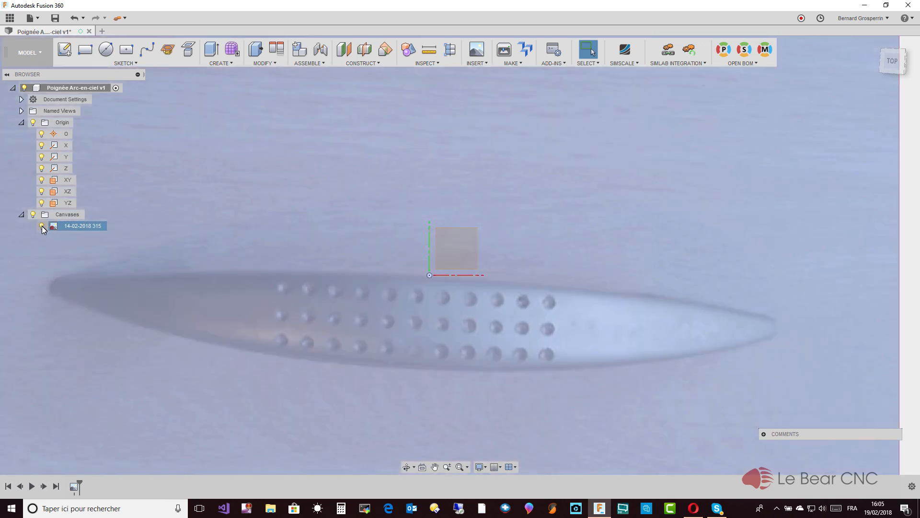
{"action": "left_click", "coordinate": [42, 226]}
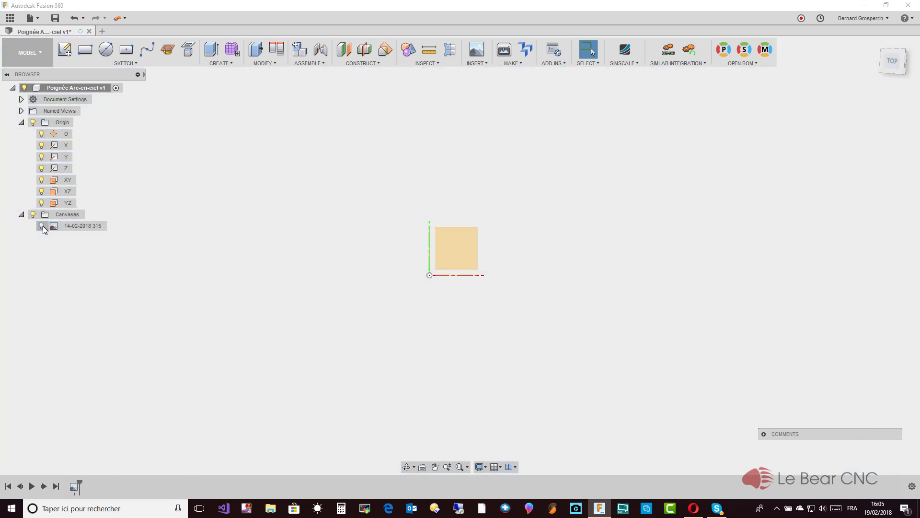
{"action": "left_click", "coordinate": [43, 226]}
{"action": "left_click", "coordinate": [78, 226]}
{"action": "right_click", "coordinate": [78, 226]}
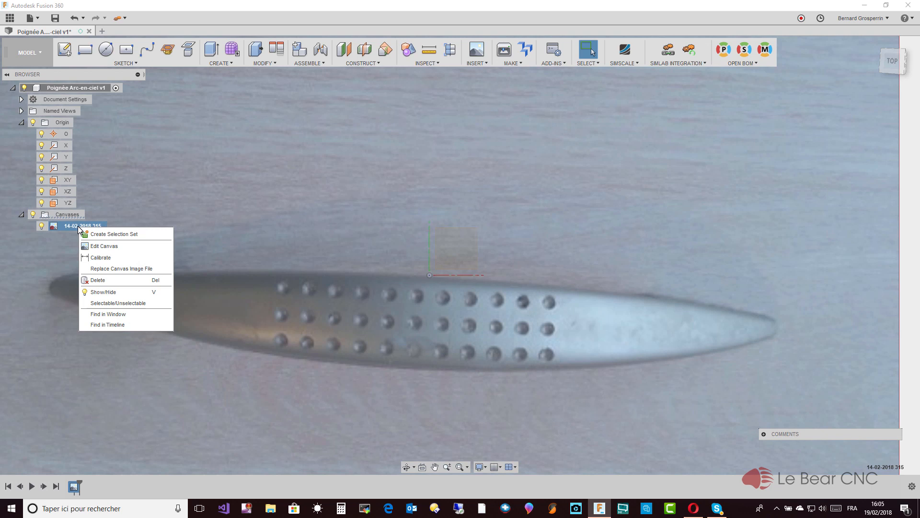
{"action": "left_click", "coordinate": [109, 246]}
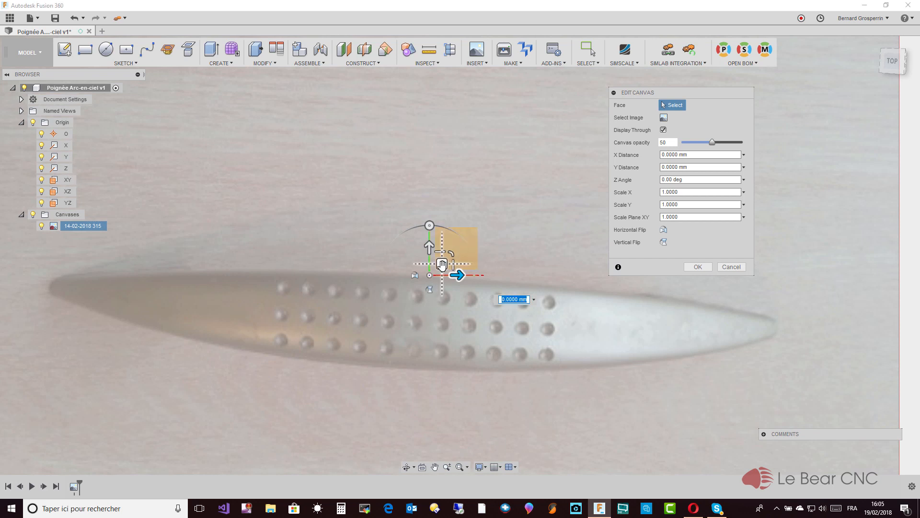
{"action": "left_click_drag", "start_coordinate": [442, 264], "coordinate": [458, 218]}
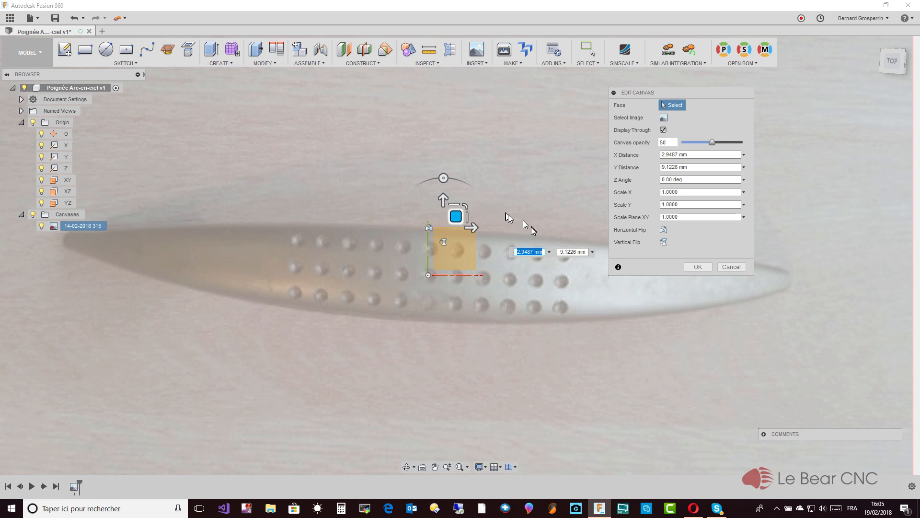
{"action": "left_click_drag", "start_coordinate": [684, 90], "coordinate": [792, 63]}
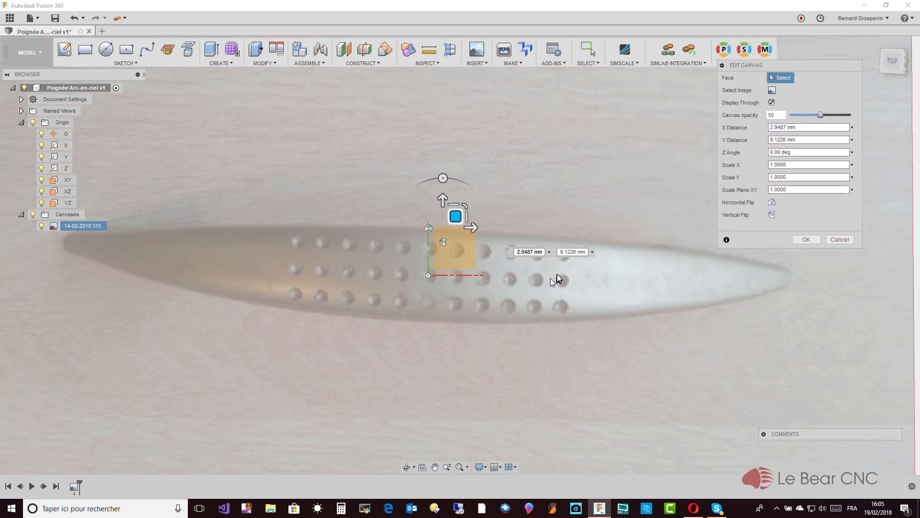
- Rotate the canvas about 4.11 degrees, nudge it about -0.44 mm in X and 0.31 mm in Y, and apply the edit
{"action": "left_click", "coordinate": [443, 178]}
{"action": "left_click_drag", "start_coordinate": [443, 178], "coordinate": [437, 179]}
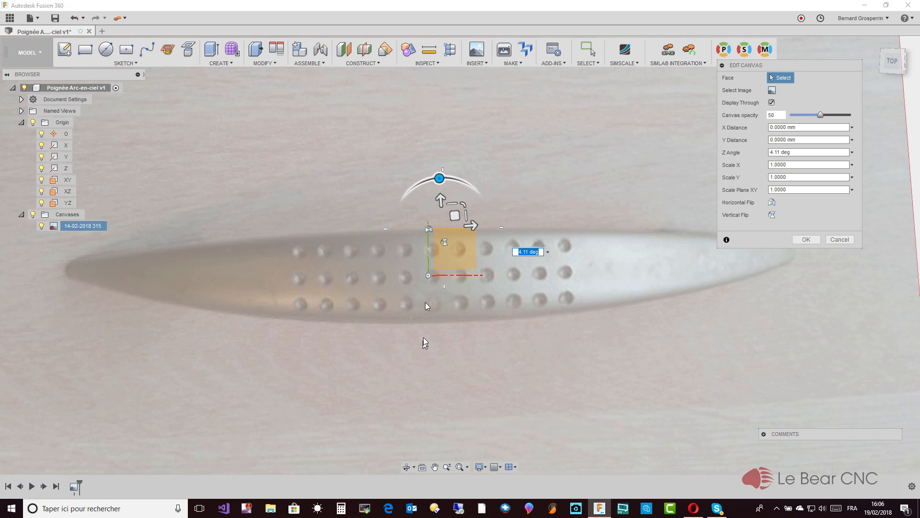
{"action": "left_click", "coordinate": [454, 215]}
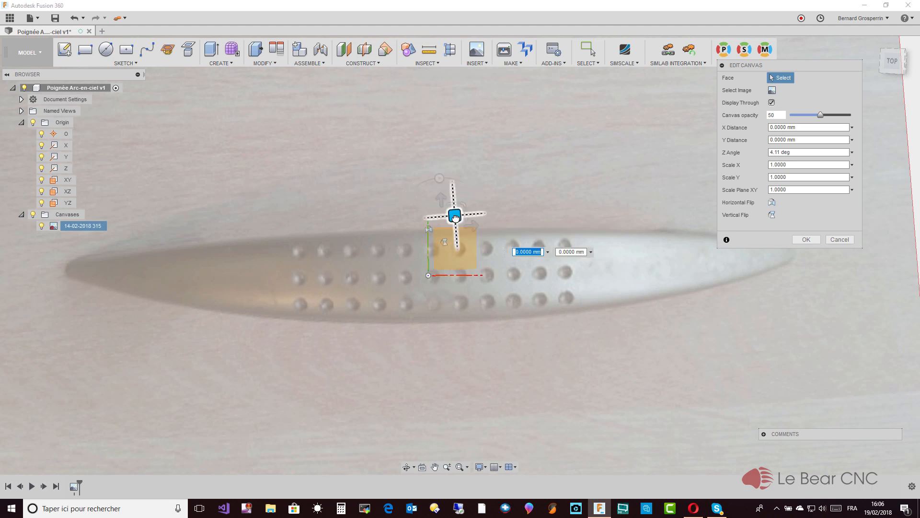
{"action": "left_click_drag", "start_coordinate": [455, 218], "coordinate": [453, 216]}
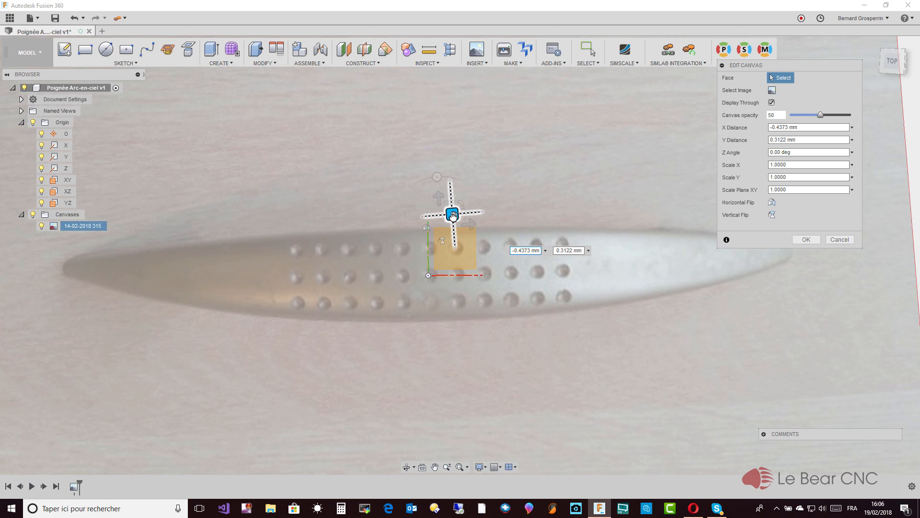
{"action": "left_click_drag", "start_coordinate": [453, 216], "coordinate": [453, 217]}
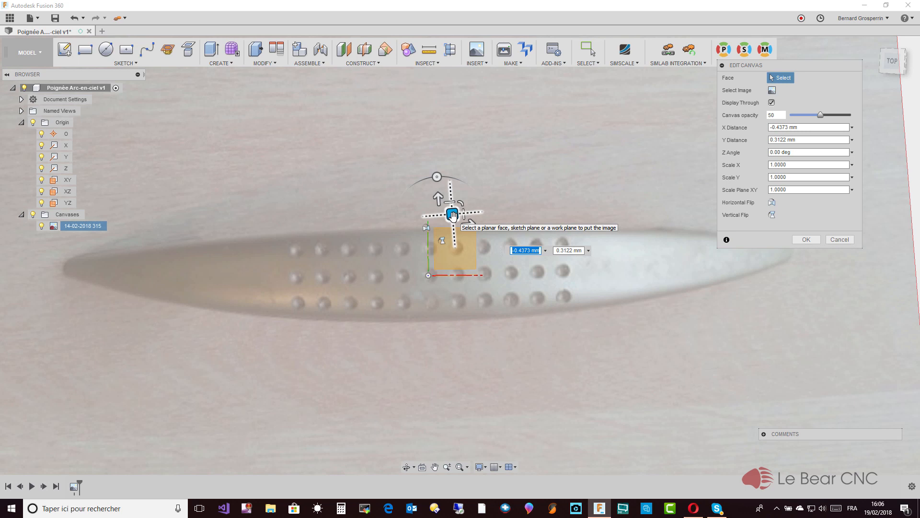
{"action": "left_click", "coordinate": [806, 239]}
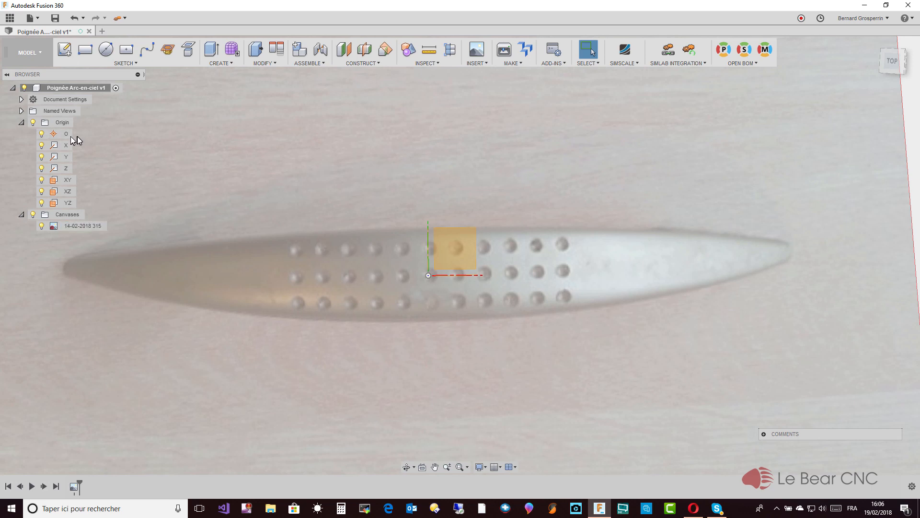
{"action": "left_click", "coordinate": [65, 52]}
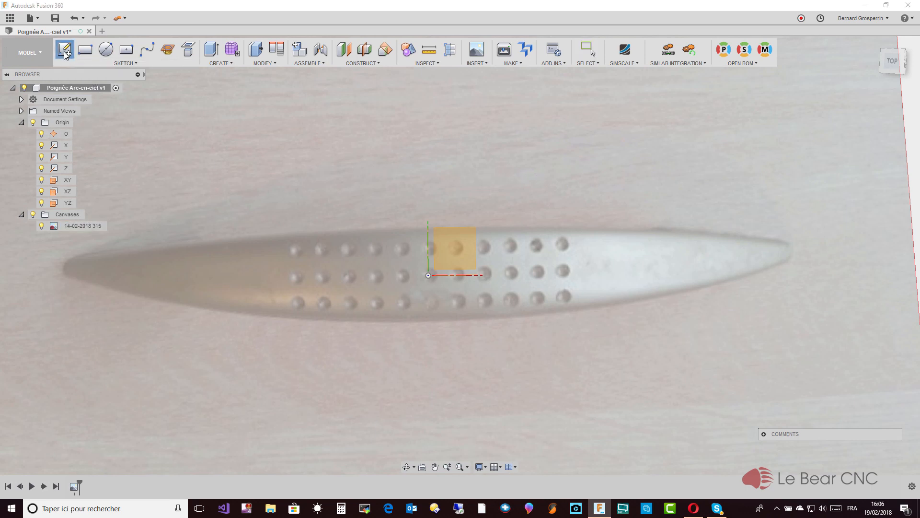
{"action": "left_click", "coordinate": [464, 249]}
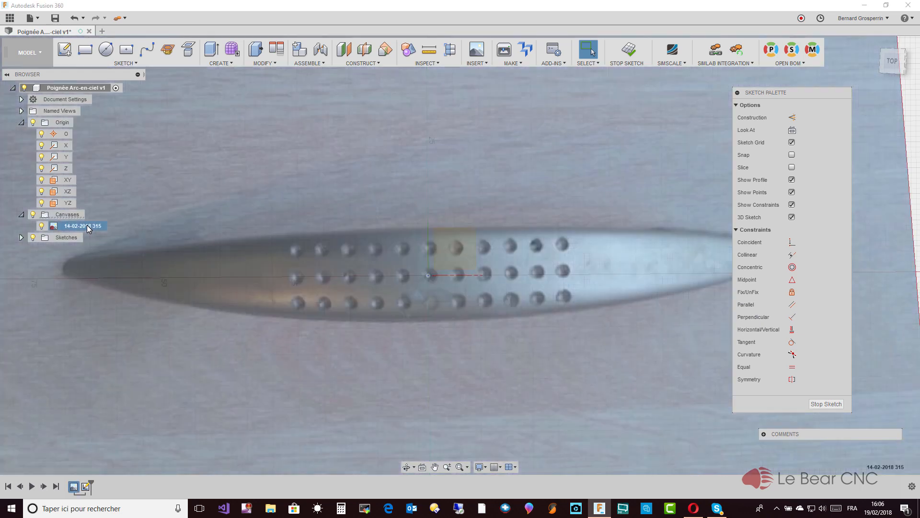
{"action": "right_click", "coordinate": [88, 226]}
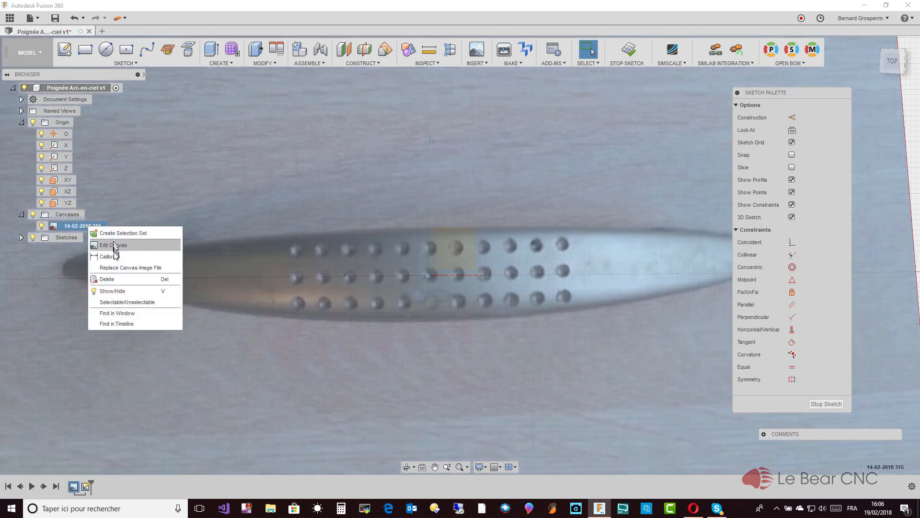
{"action": "left_click", "coordinate": [111, 246]}
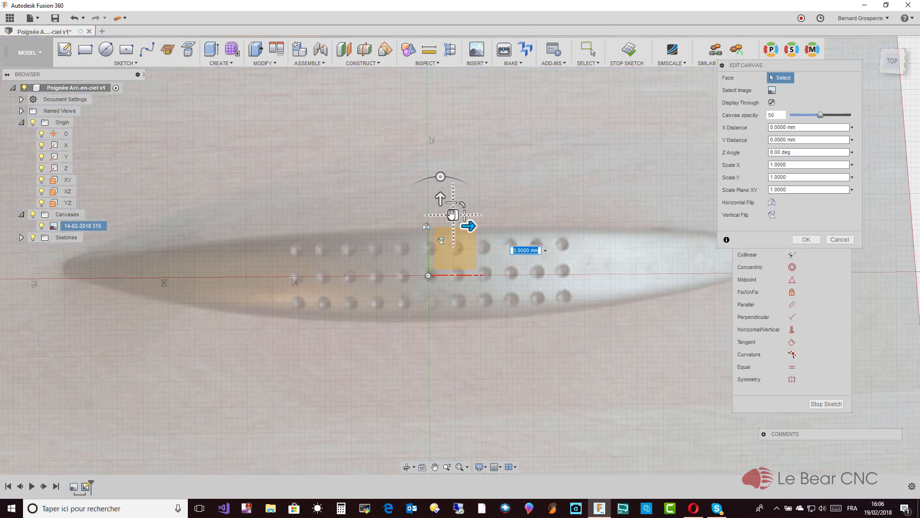
{"action": "left_click_drag", "start_coordinate": [452, 214], "coordinate": [450, 215]}
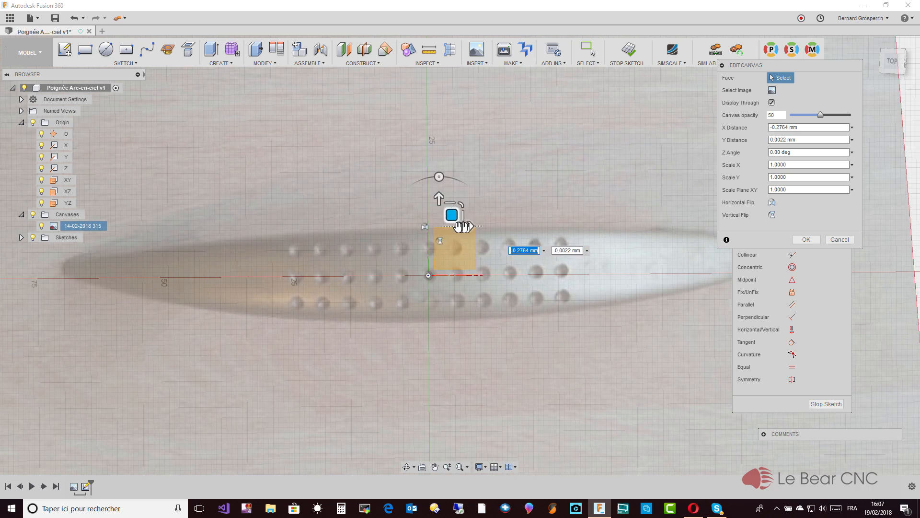
- Try a Z angle of 1 degree and an X scale of 1.5 on the canvas, and return the X scale to 1
{"action": "left_click_drag", "start_coordinate": [440, 177], "coordinate": [441, 177]}
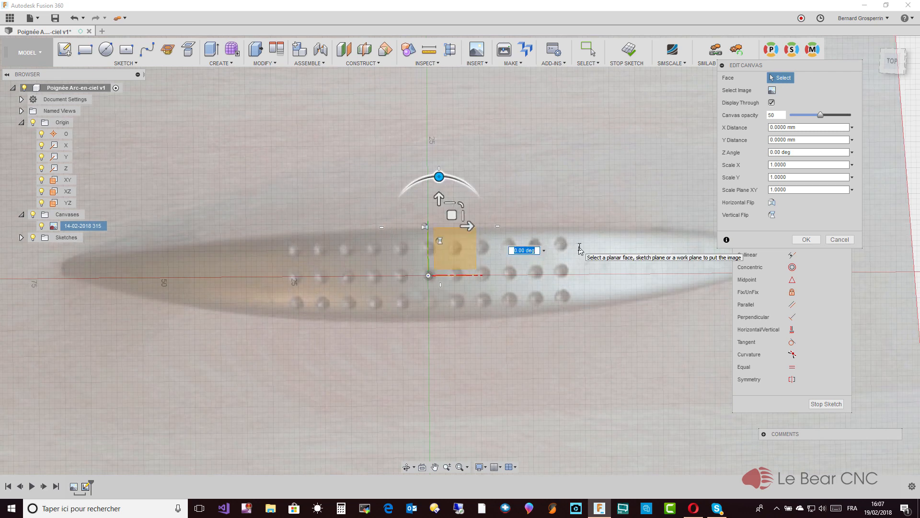
{"action": "type", "text": "1"}
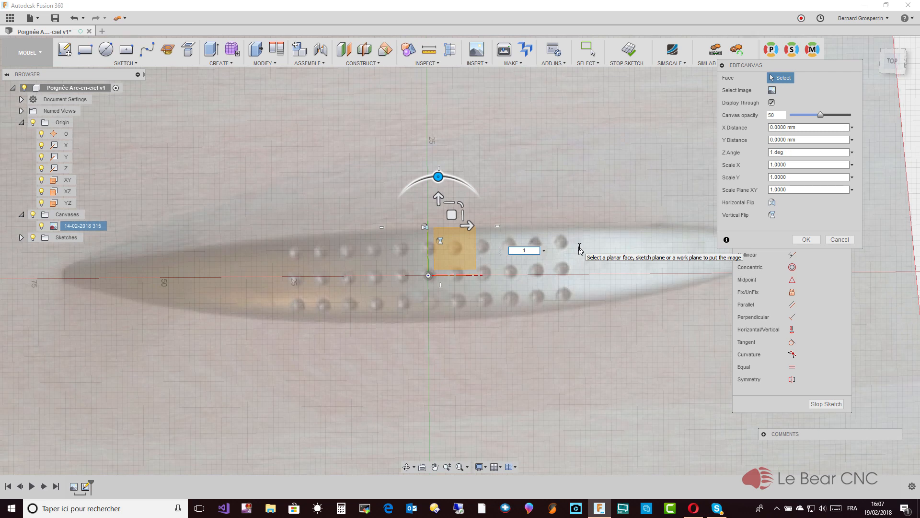
{"action": "key", "text": "Tab"}
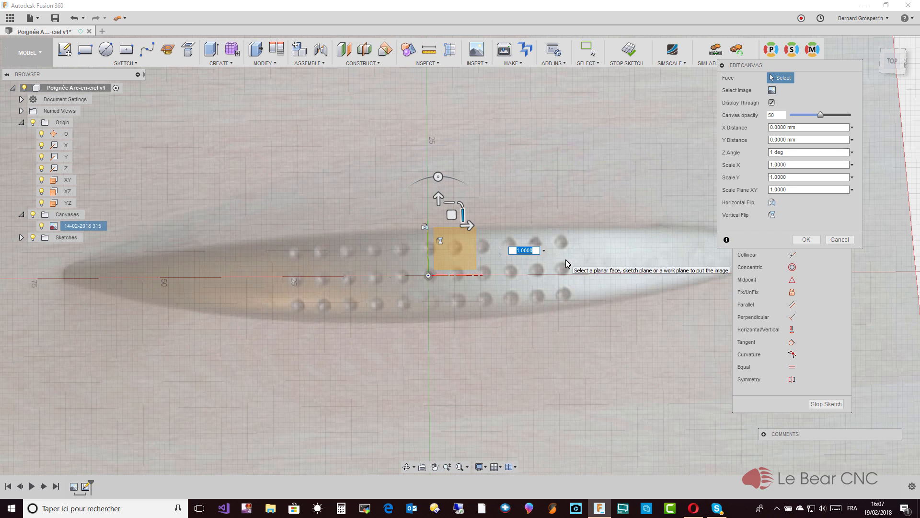
{"action": "type", "text": "1.5"}
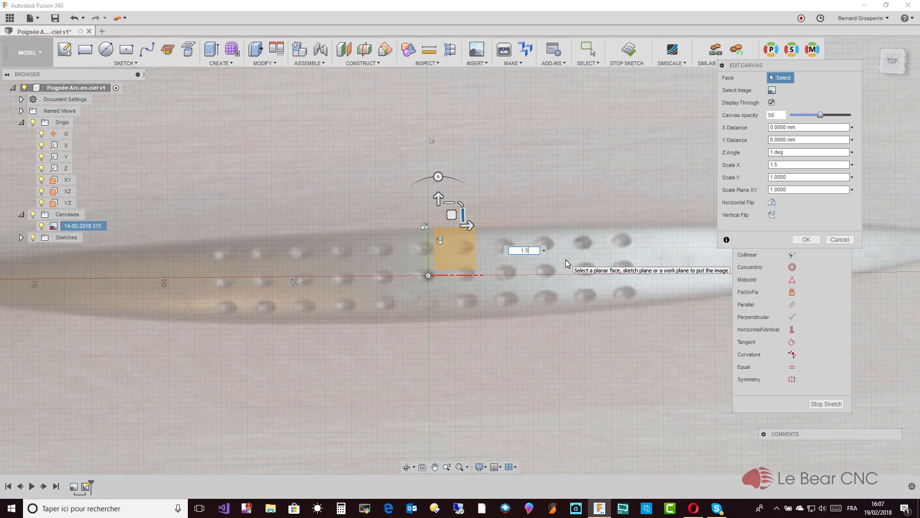
{"action": "key", "text": "BackSpace"}
{"action": "key", "text": "BackSpace"}
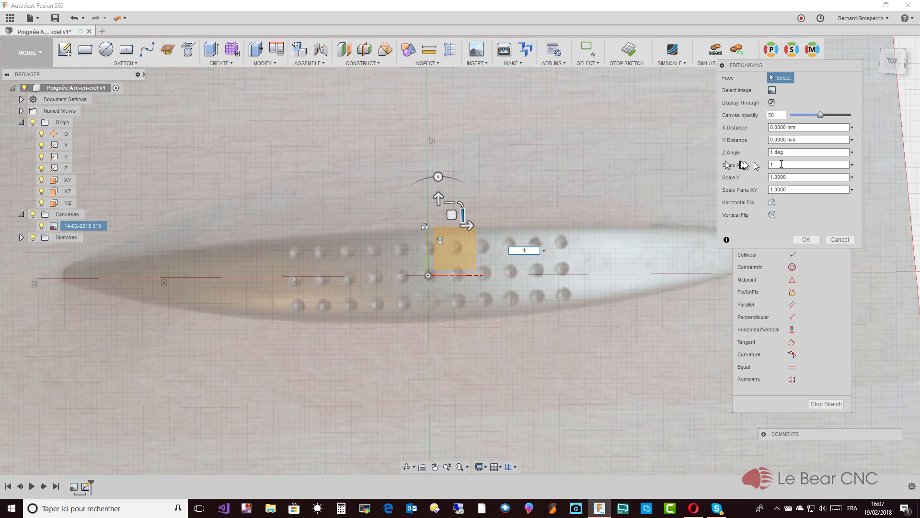
{"action": "left_click_drag", "start_coordinate": [768, 152], "coordinate": [784, 154]}
{"action": "type", "text": "1"}
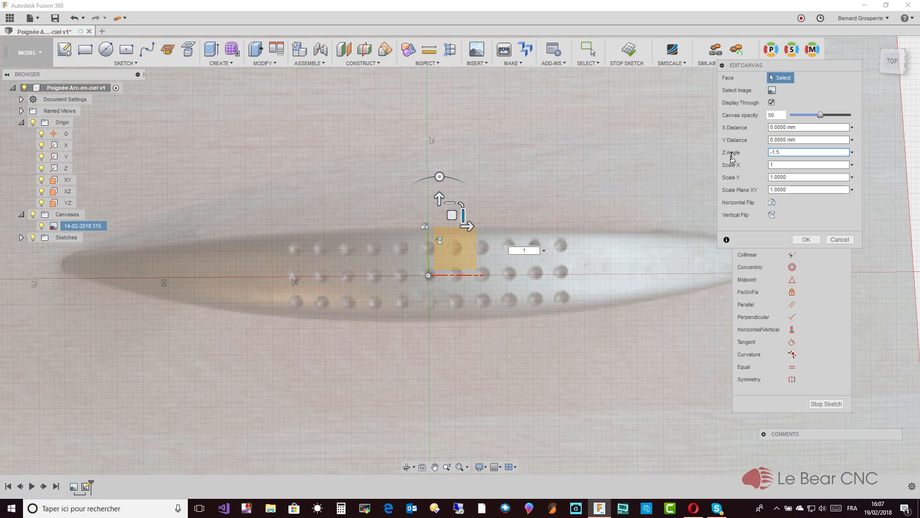
{"action": "type", "text": "."}
{"action": "type", "text": "."}
{"action": "type", "text": ".8"}
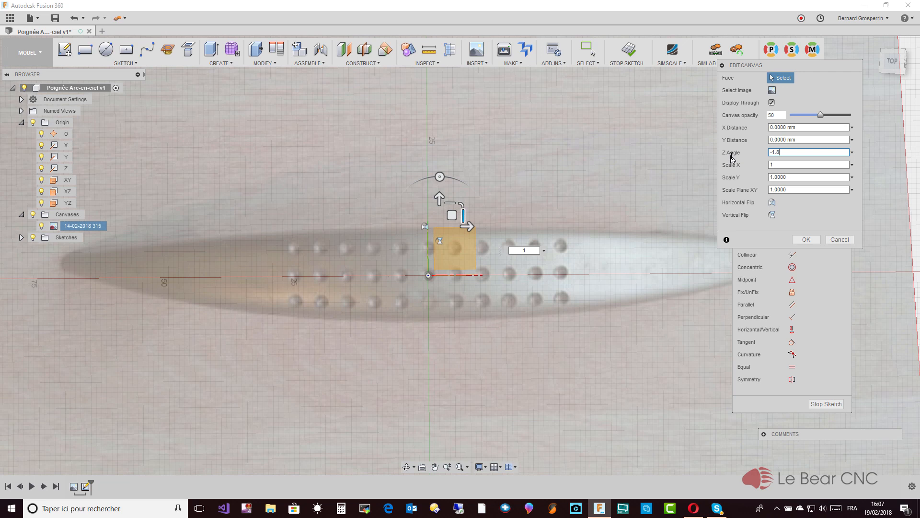
{"action": "type", "text": ".9"}
{"action": "key", "text": "BackSpace"}
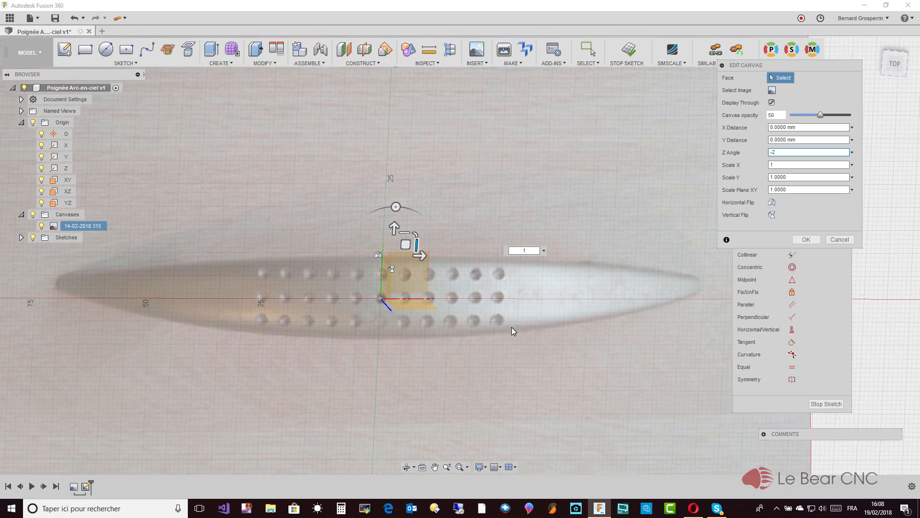
{"action": "left_click", "coordinate": [893, 63]}
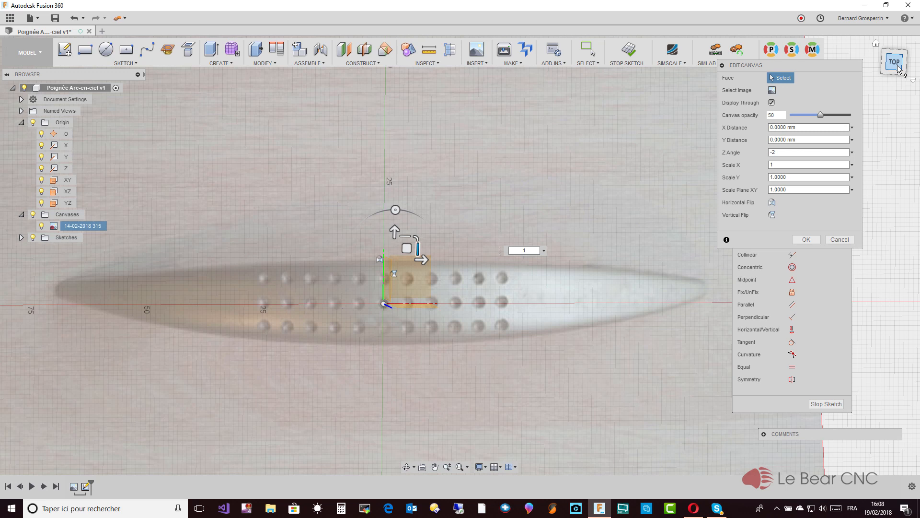
{"action": "left_click", "coordinate": [806, 240]}
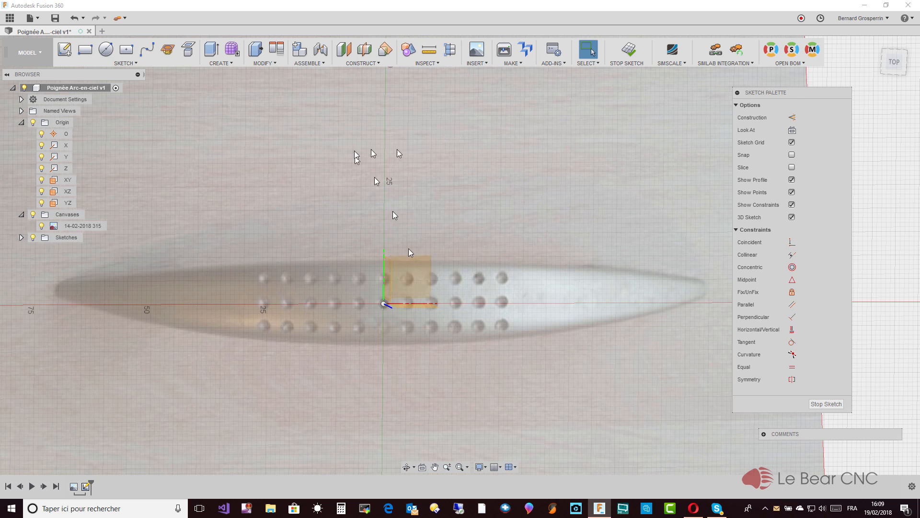
- Attach the image 14-02-2018 314.JPG as a canvas on the XZ origin plane
{"action": "left_click", "coordinate": [477, 63]}
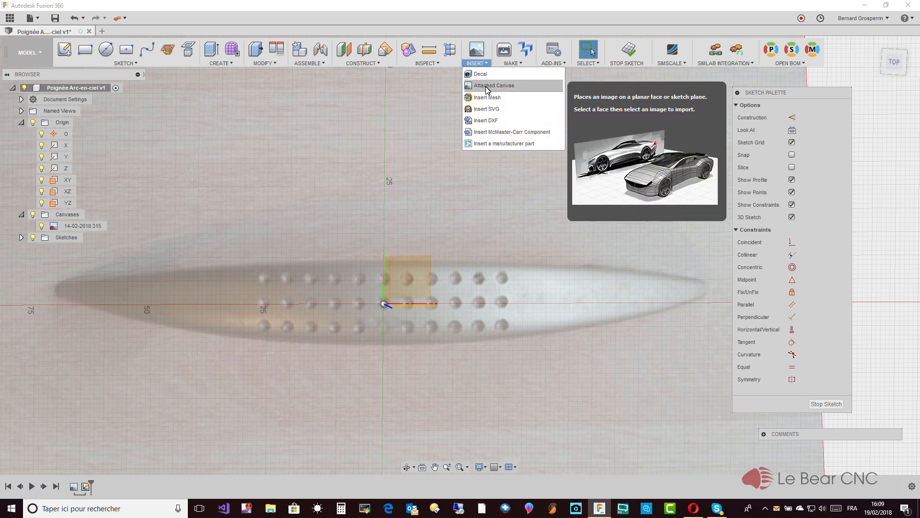
{"action": "left_click", "coordinate": [487, 85]}
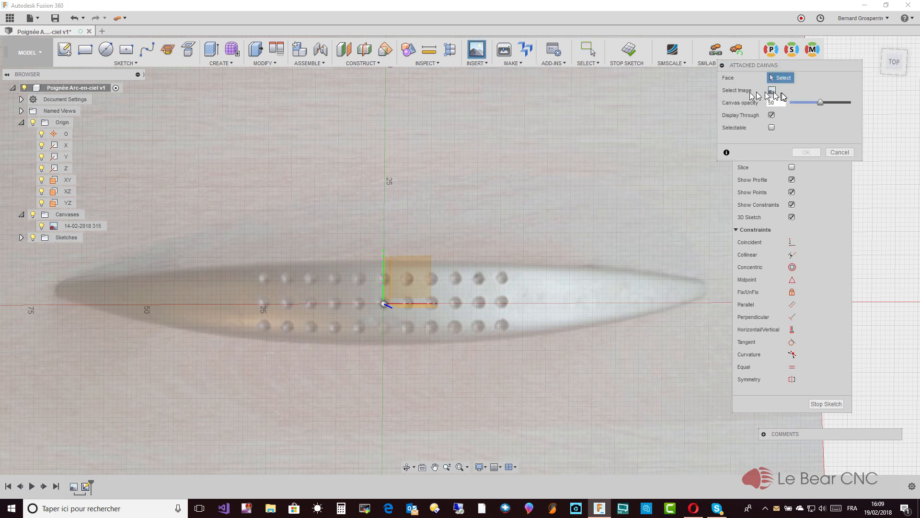
{"action": "left_click", "coordinate": [404, 282]}
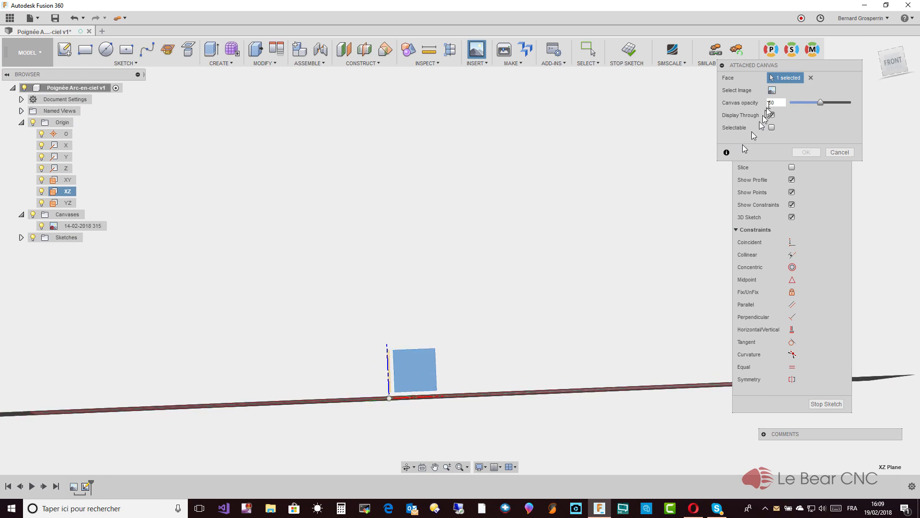
{"action": "left_click", "coordinate": [773, 92]}
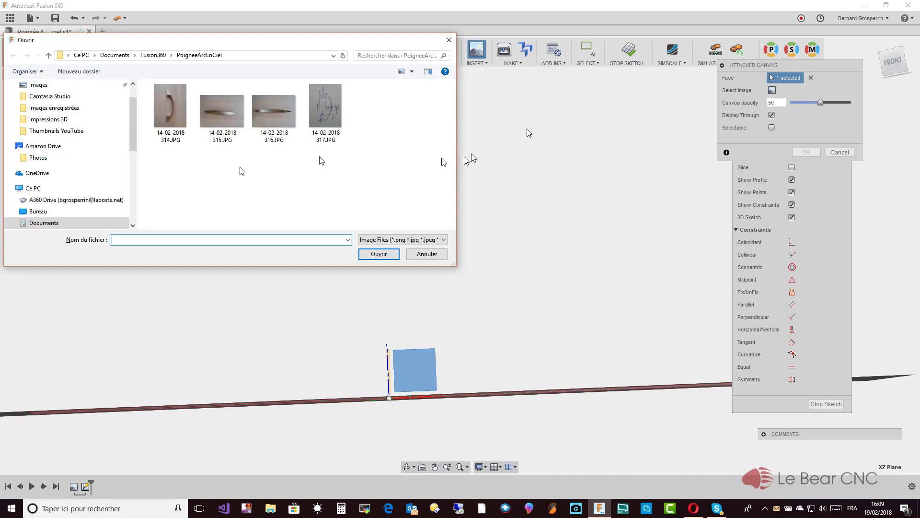
{"action": "left_click", "coordinate": [170, 111]}
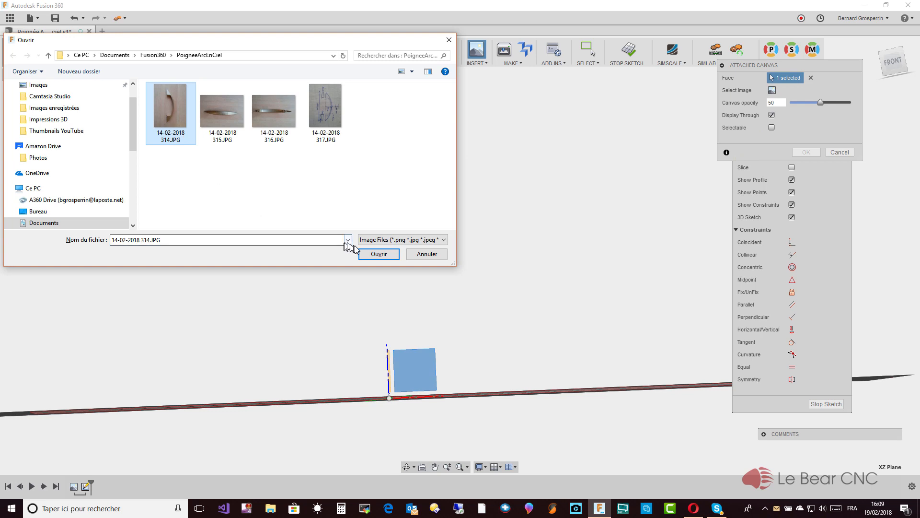
{"action": "left_click", "coordinate": [378, 254]}
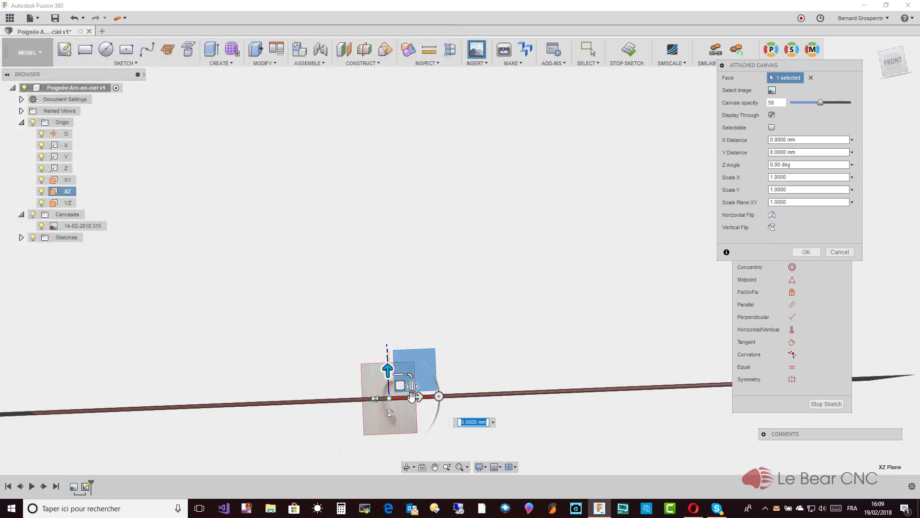
- Rotate the new side-view canvas 90 degrees about Z so the handle lies horizontally
{"action": "left_click_drag", "start_coordinate": [436, 397], "coordinate": [390, 437]}
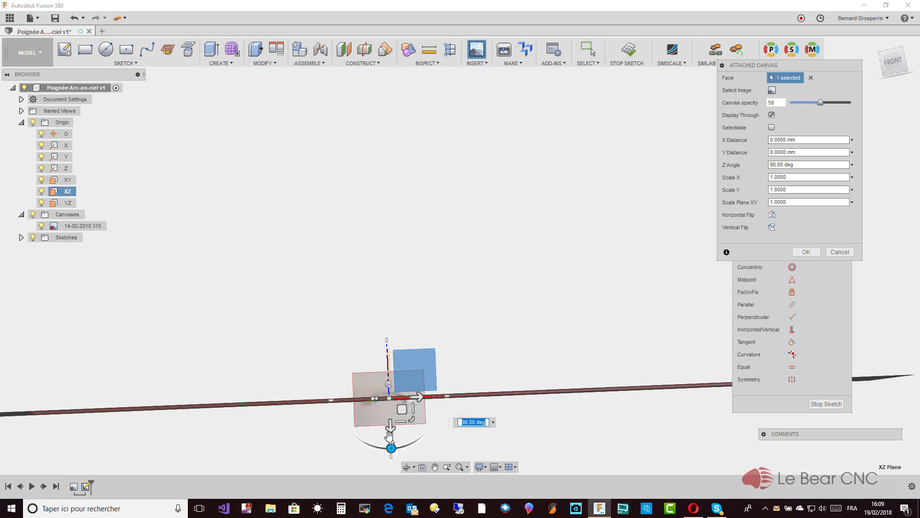
{"action": "scroll", "coordinate": [392, 441], "scroll_direction": "up", "scroll_amount": 3}
{"action": "scroll", "coordinate": [391, 440], "scroll_direction": "up", "scroll_amount": 5}
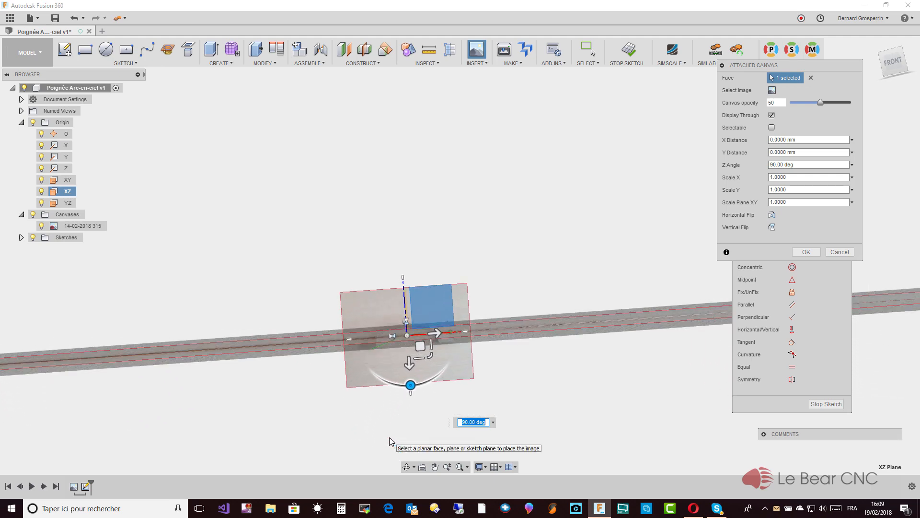
{"action": "scroll", "coordinate": [390, 438], "scroll_direction": "up", "scroll_amount": 5}
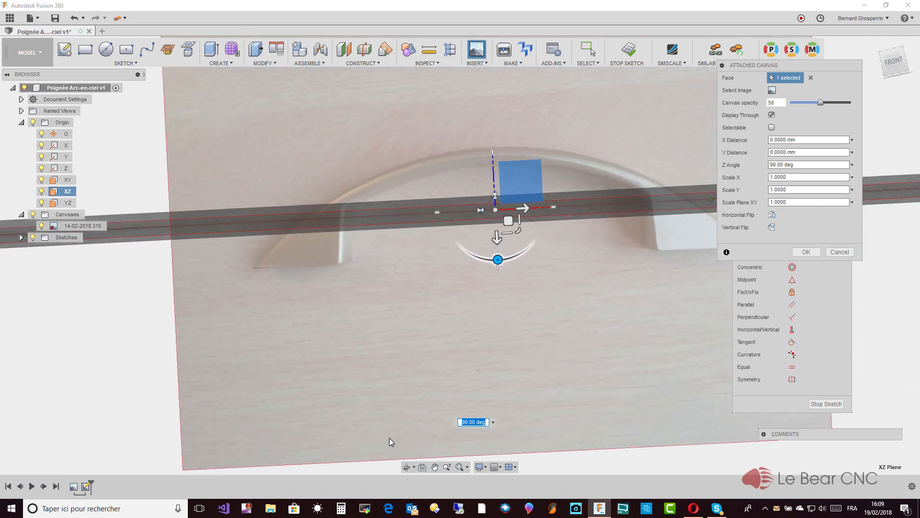
{"action": "scroll", "coordinate": [389, 439], "scroll_direction": "down", "scroll_amount": 10}
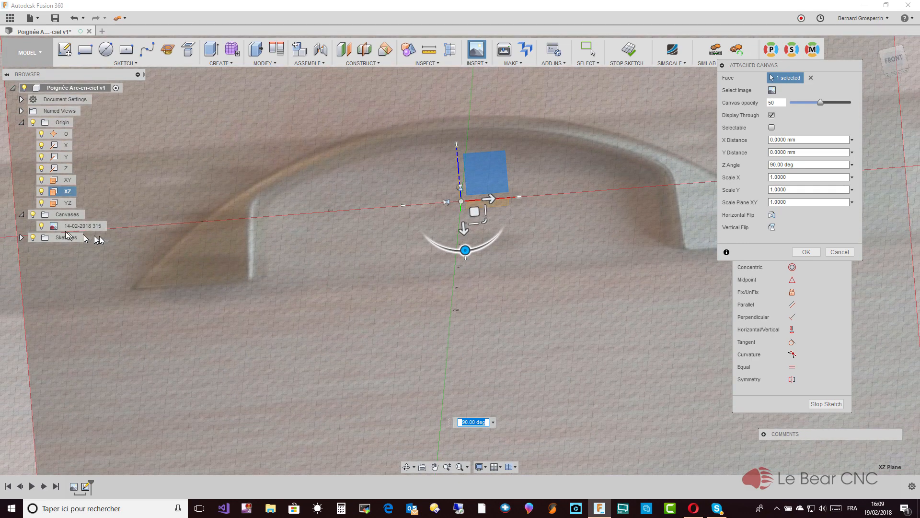
{"action": "left_click", "coordinate": [42, 228]}
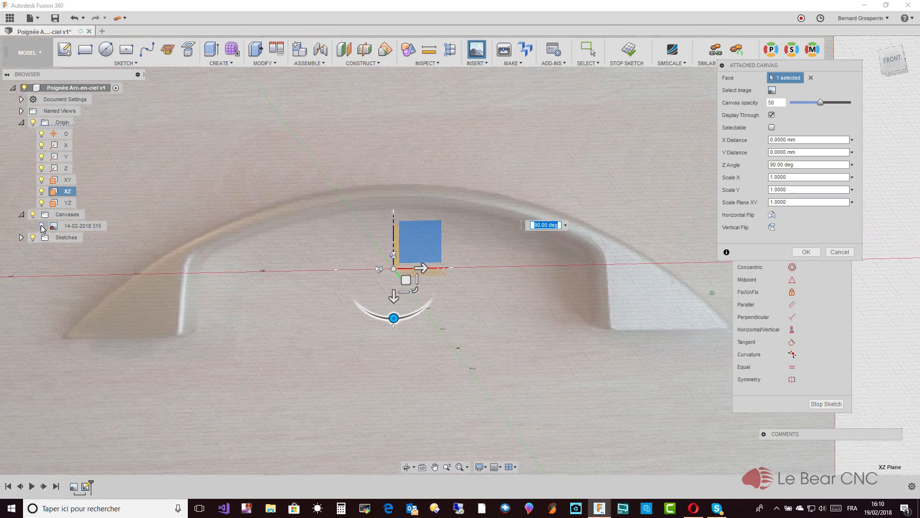
{"action": "left_click", "coordinate": [21, 237]}
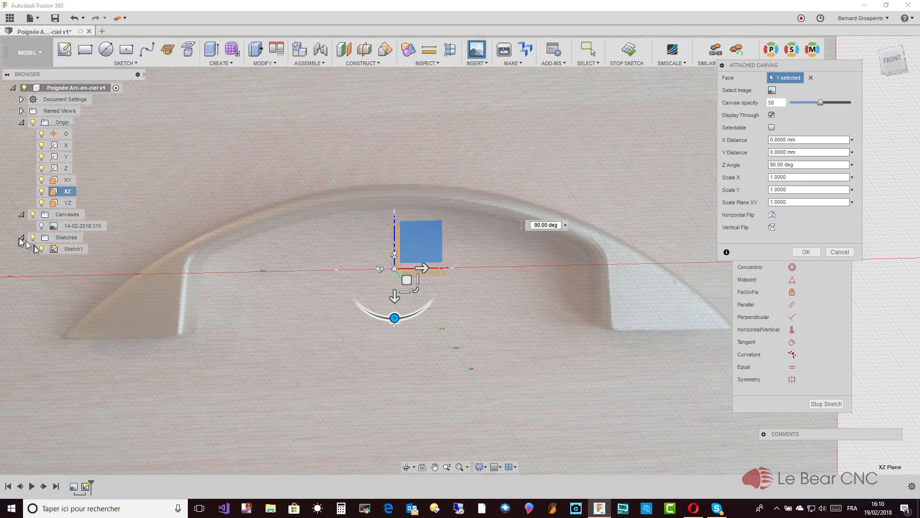
{"action": "left_click", "coordinate": [41, 250]}
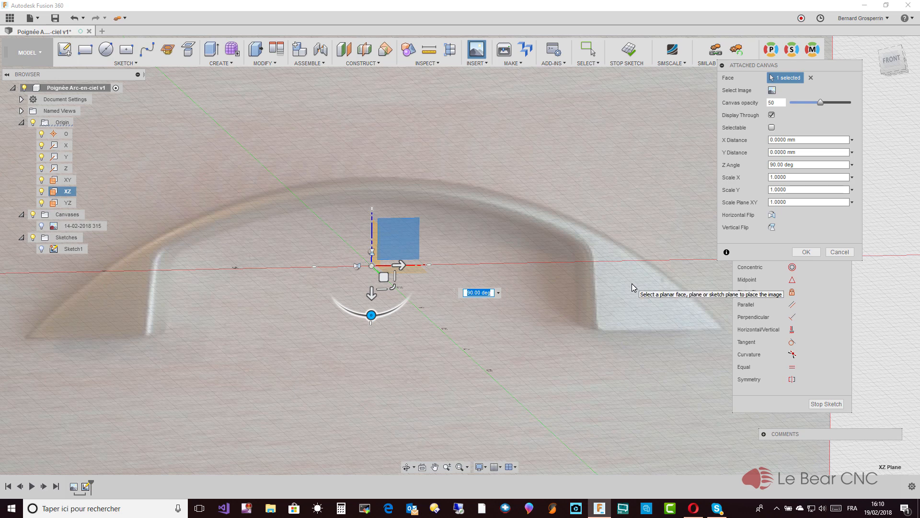
{"action": "key", "text": "Tab"}
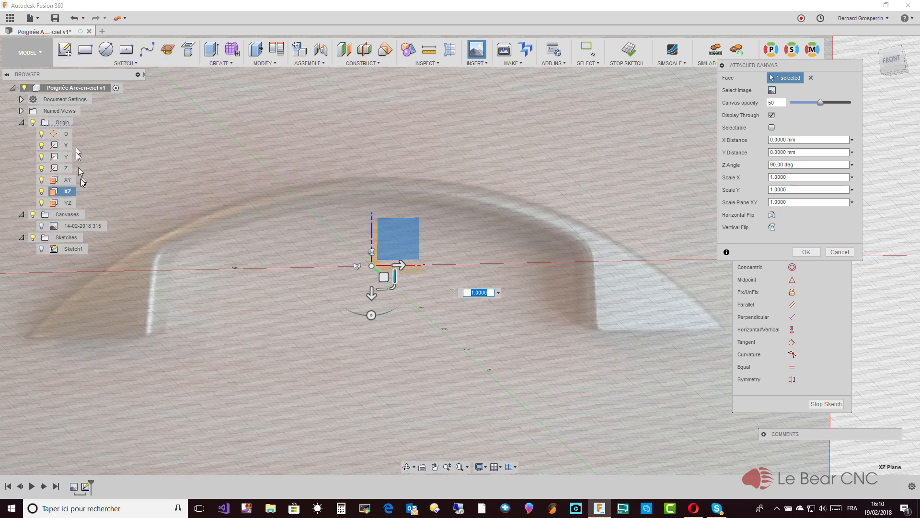
{"action": "key", "text": "Return"}
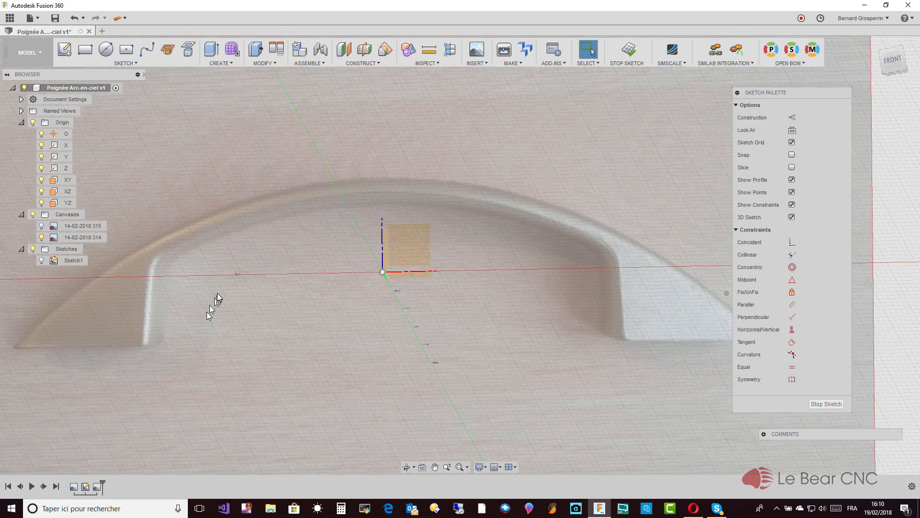
{"action": "left_click", "coordinate": [402, 240]}
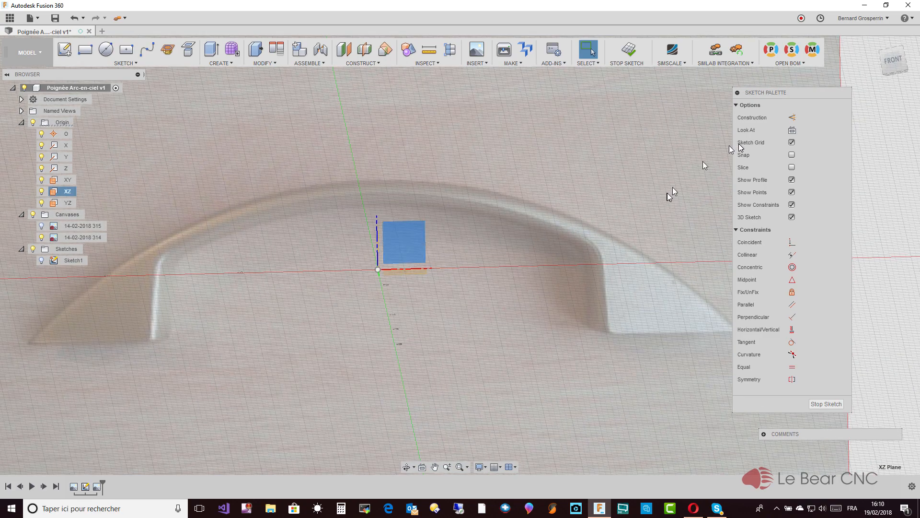
{"action": "left_click", "coordinate": [896, 62]}
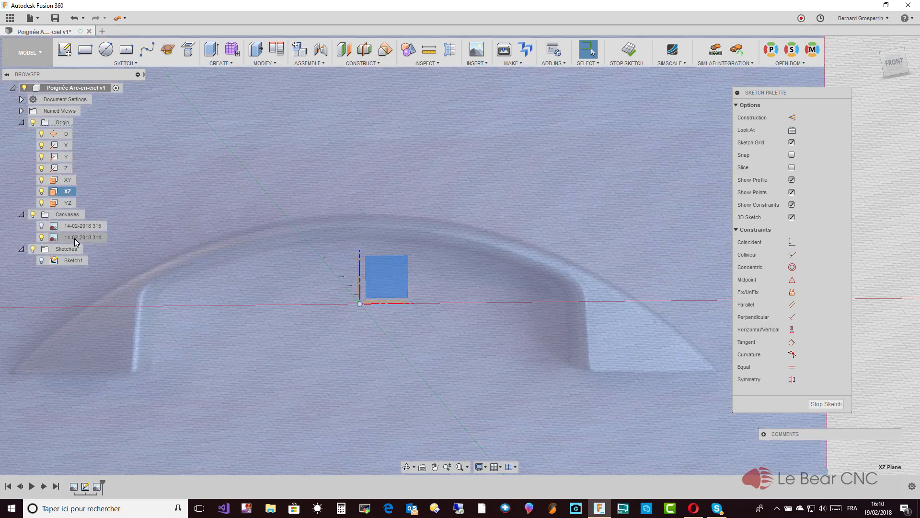
{"action": "right_click", "coordinate": [76, 242]}
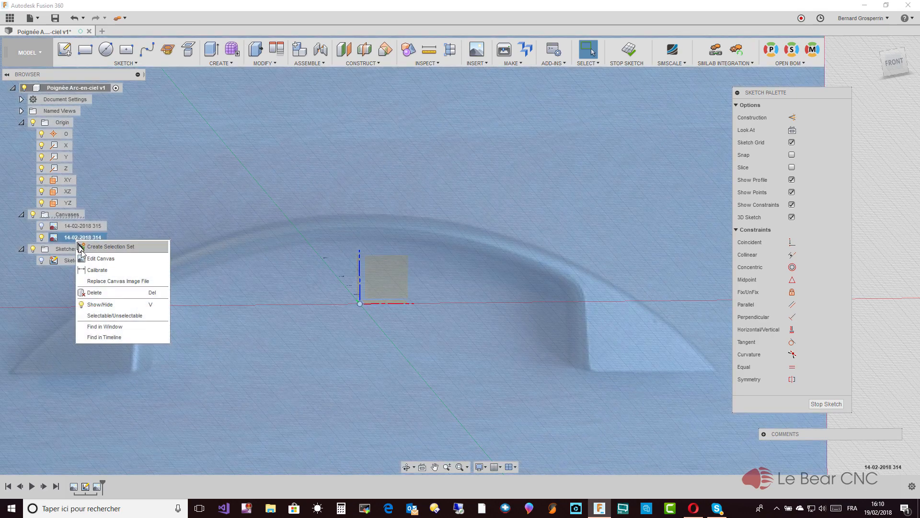
{"action": "left_click", "coordinate": [93, 271]}
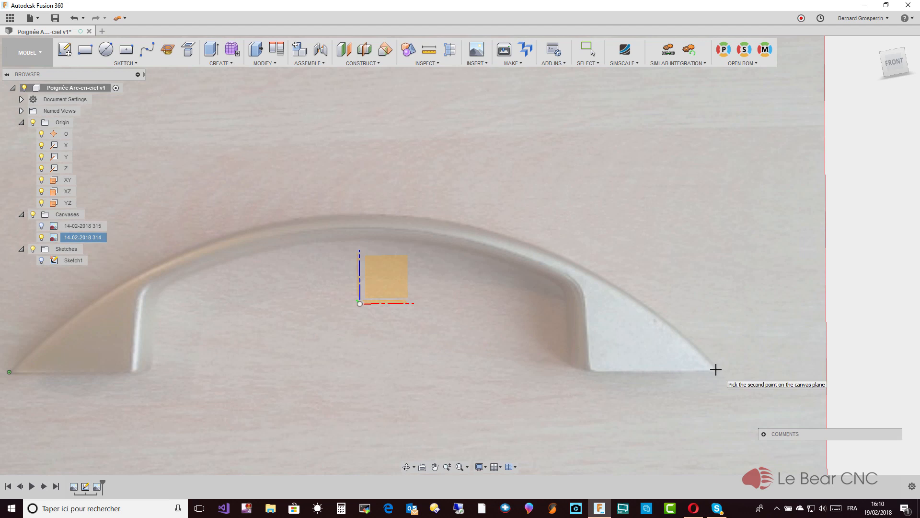
{"action": "left_click", "coordinate": [717, 369]}
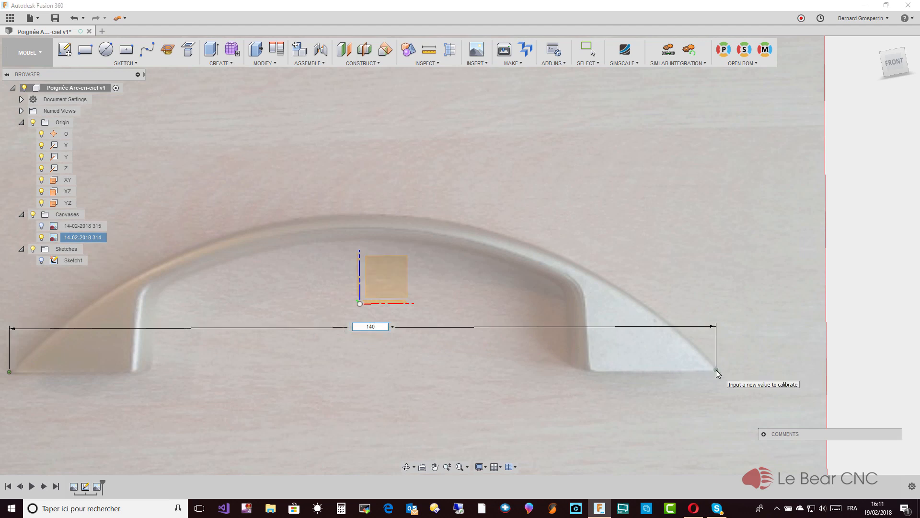
{"action": "type", "text": "140"}
{"action": "key", "text": "Return"}
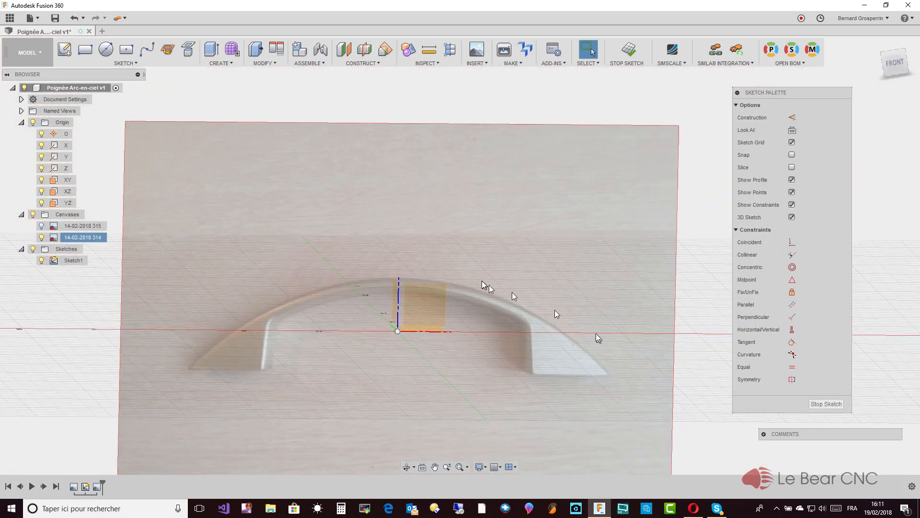
{"action": "left_click", "coordinate": [42, 225]}
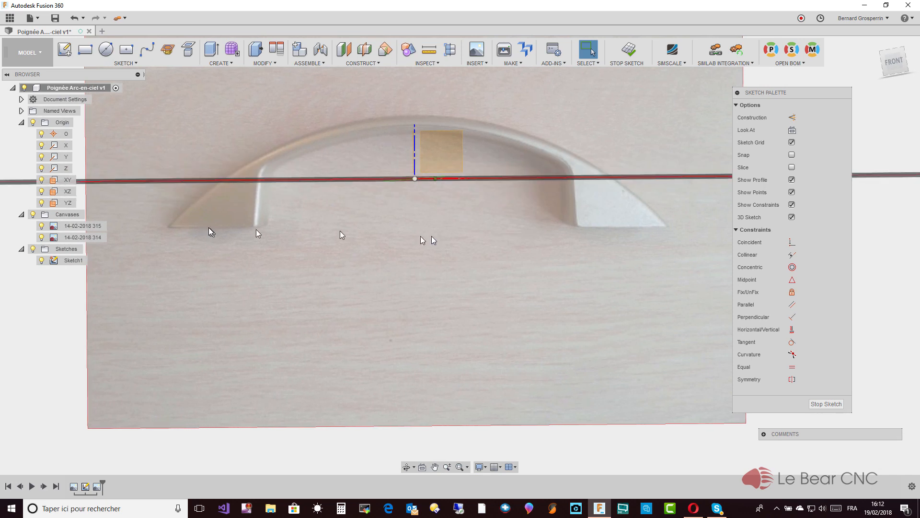
{"action": "left_click", "coordinate": [87, 237]}
{"action": "right_click", "coordinate": [85, 238]}
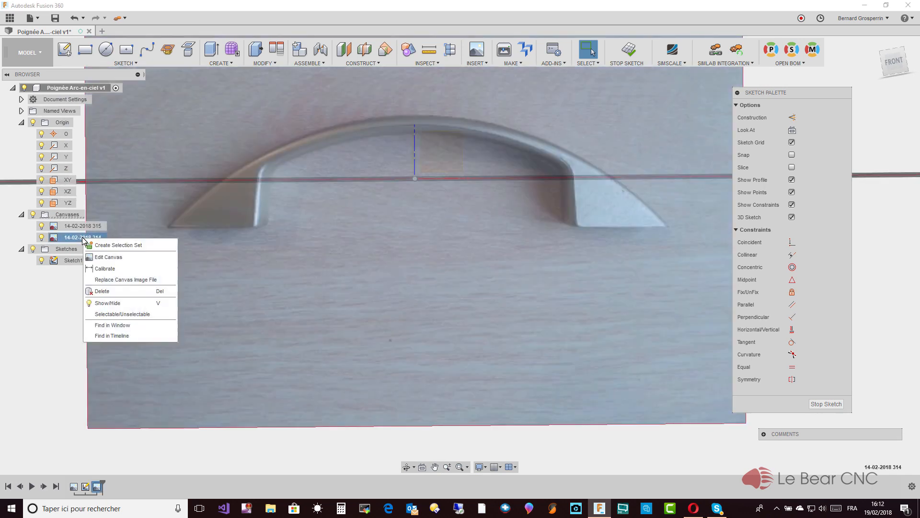
{"action": "left_click", "coordinate": [106, 257]}
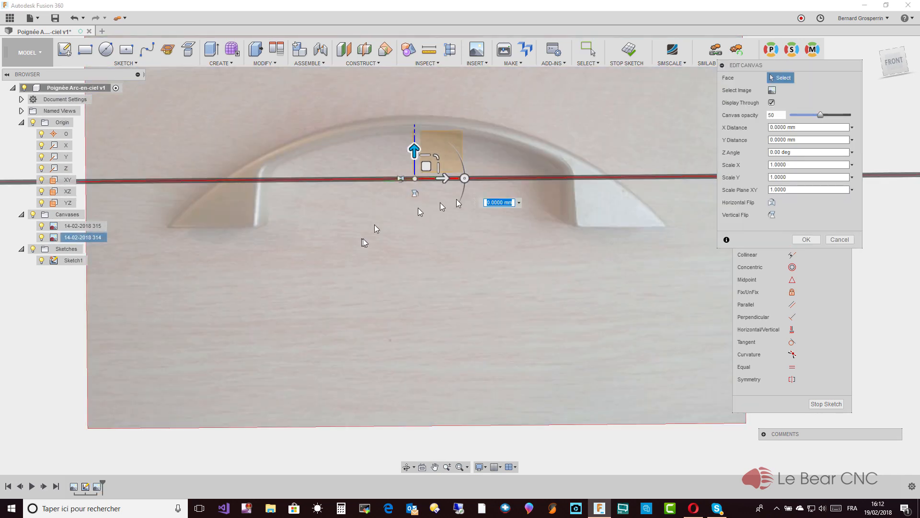
{"action": "left_click_drag", "start_coordinate": [415, 151], "coordinate": [415, 108]}
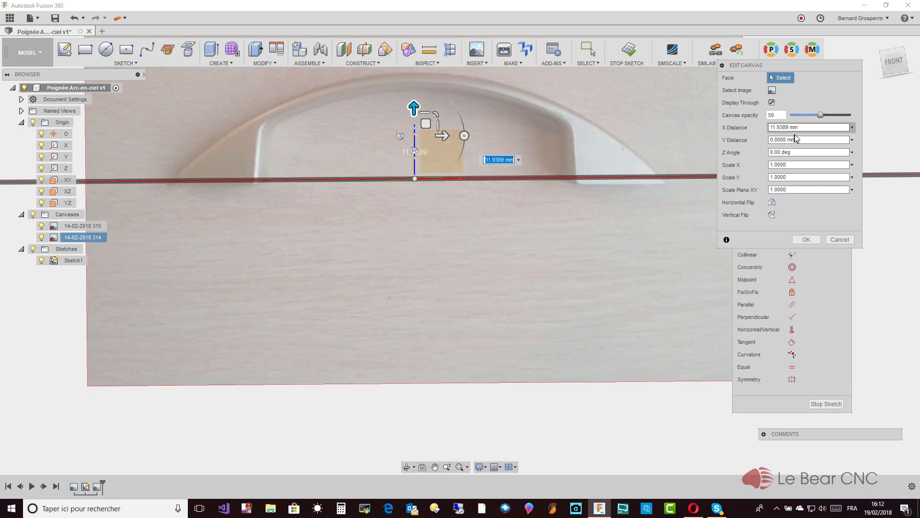
{"action": "left_click", "coordinate": [894, 63]}
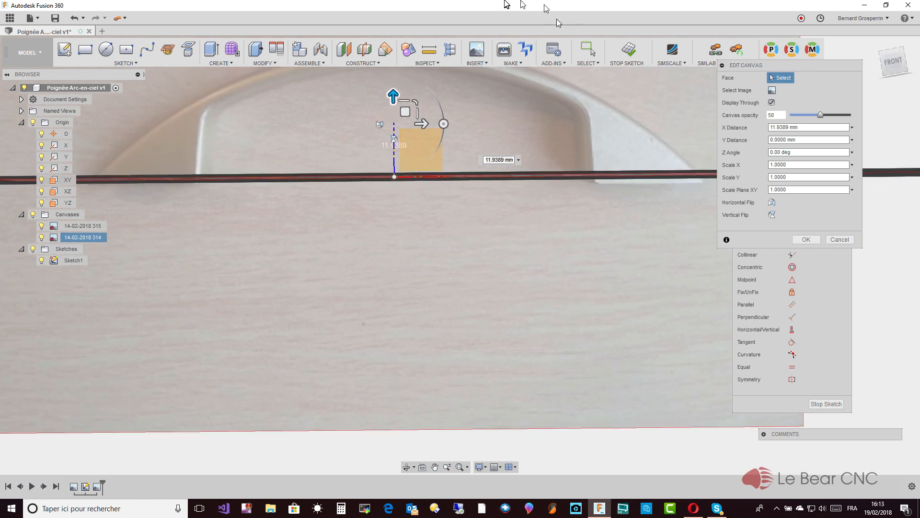
{"action": "mouse_move", "coordinate": [393, 94]}
{"action": "left_mouse_down"}
{"action": "mouse_move", "coordinate": [392, 78]}
{"action": "mouse_move", "coordinate": [386, 88]}
{"action": "left_mouse_up"}
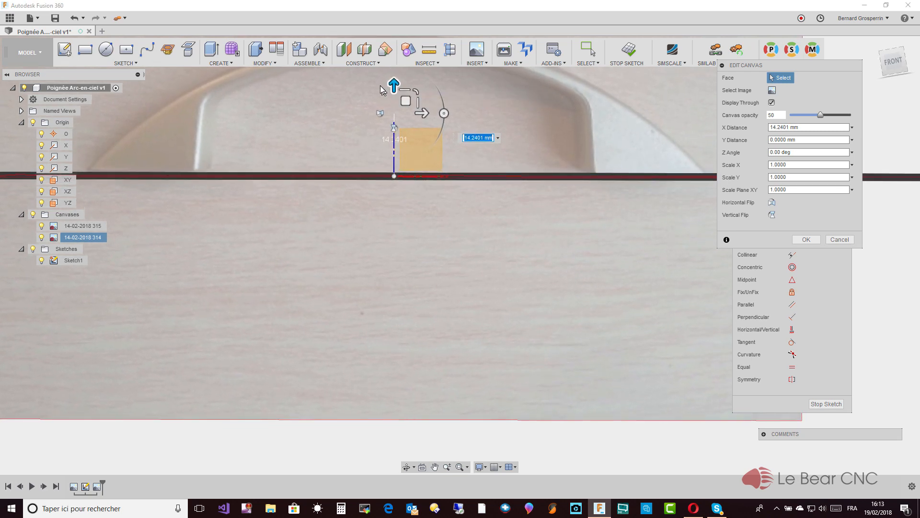
{"action": "type", "text": "0"}
{"action": "key", "text": "Return"}
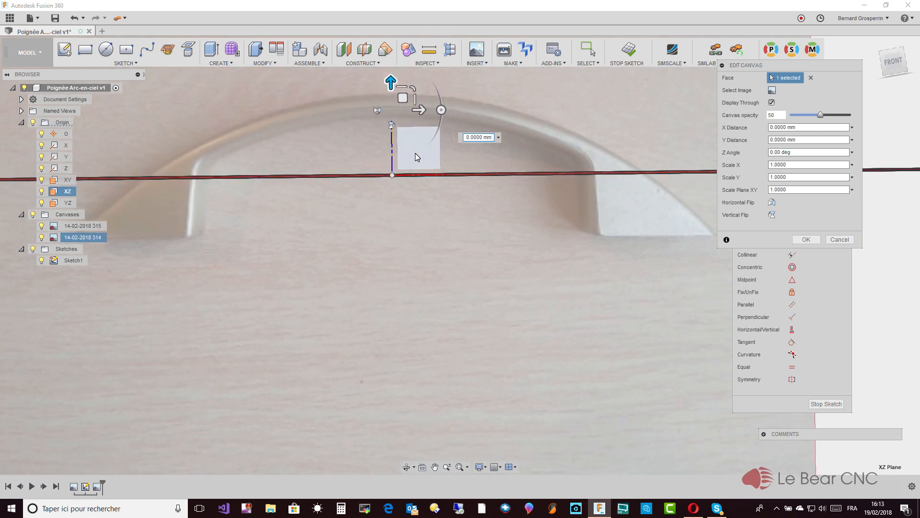
{"action": "left_click", "coordinate": [892, 65]}
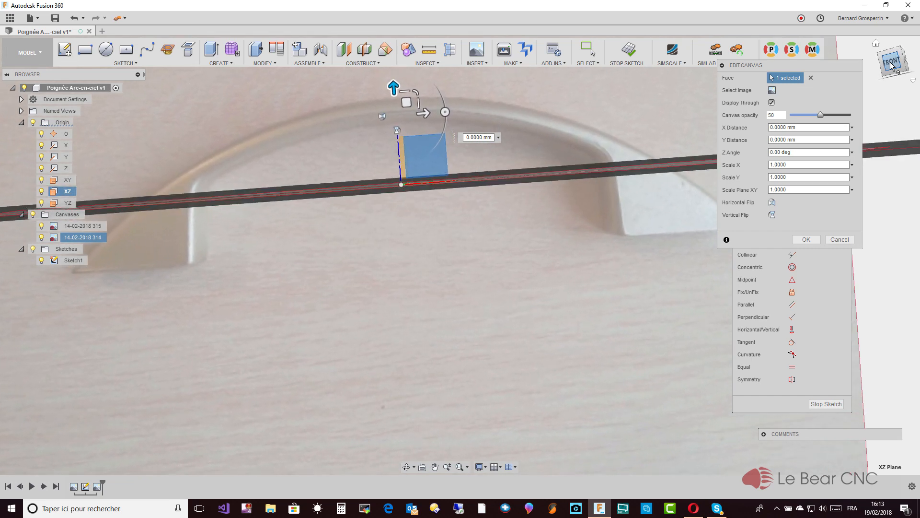
{"action": "left_click", "coordinate": [892, 63]}
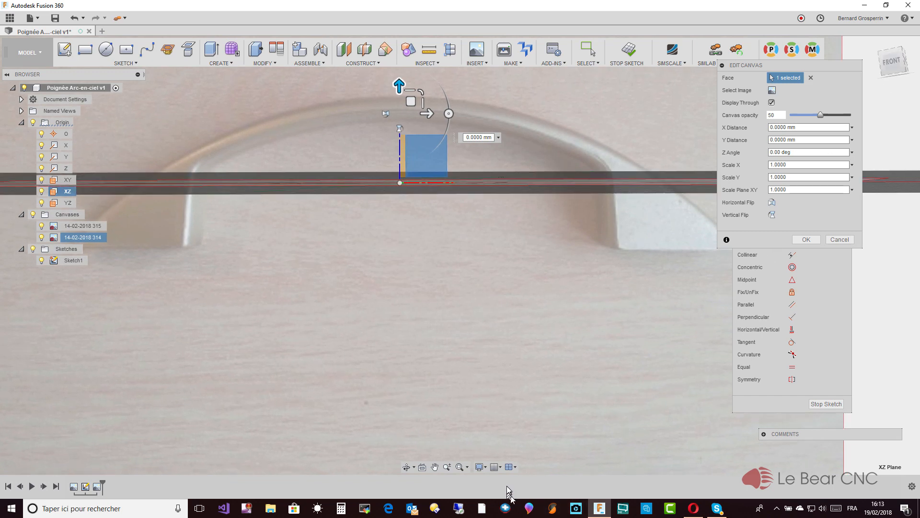
- Set the camera to Perspective with Ortho Faces and cancel the canvas edit
{"action": "left_click", "coordinate": [480, 467]}
{"action": "mouse_move", "coordinate": [503, 432]}
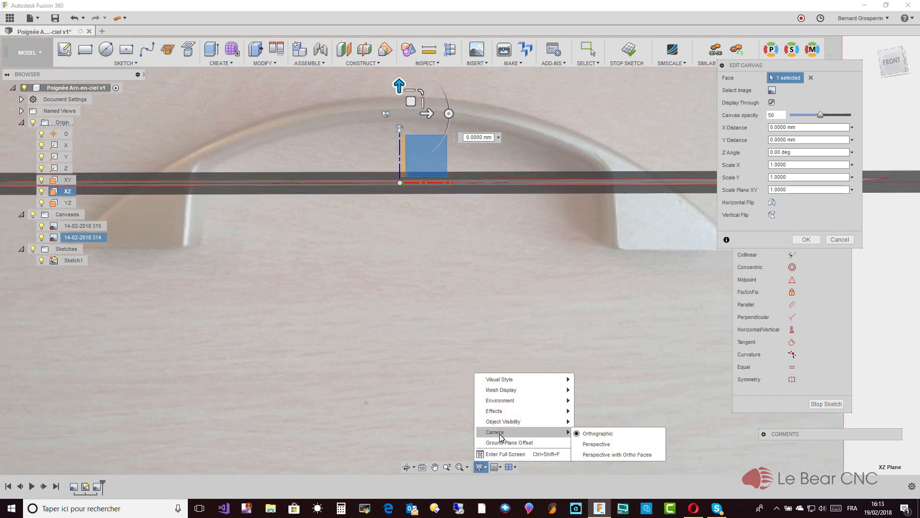
{"action": "left_click", "coordinate": [603, 455]}
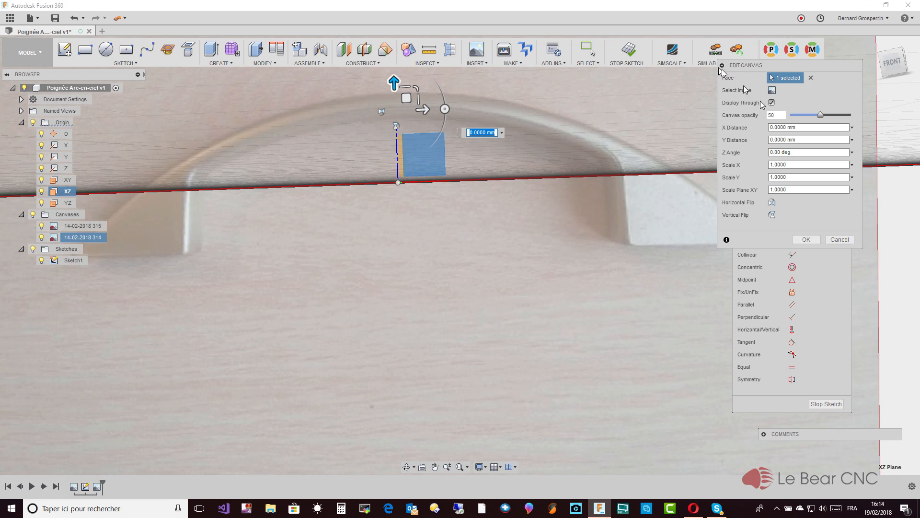
{"action": "left_click", "coordinate": [837, 240]}
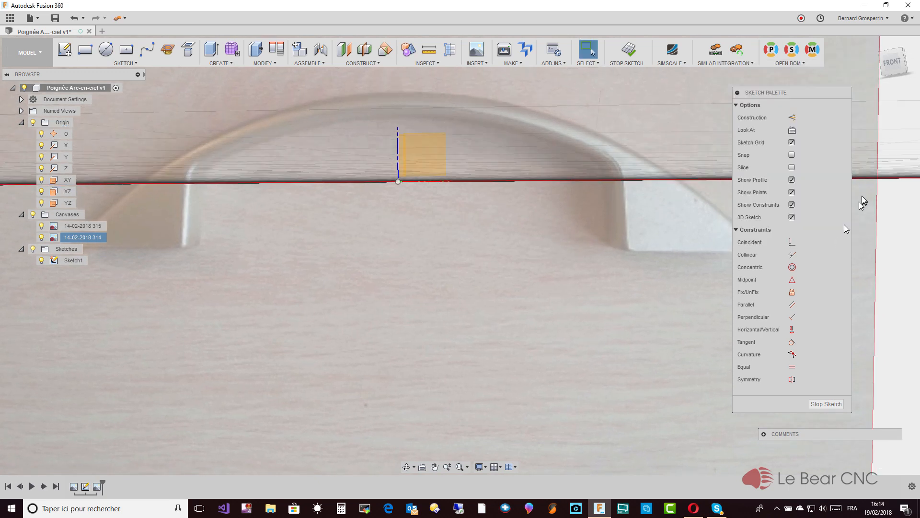
- Define the current view orientation as the Front view
{"action": "left_click", "coordinate": [914, 82]}
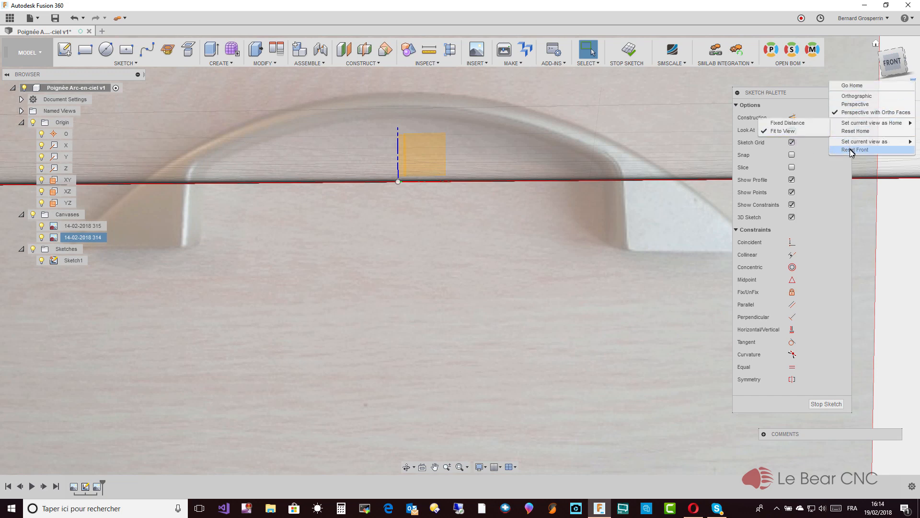
{"action": "mouse_move", "coordinate": [848, 143]}
{"action": "left_click", "coordinate": [777, 142]}
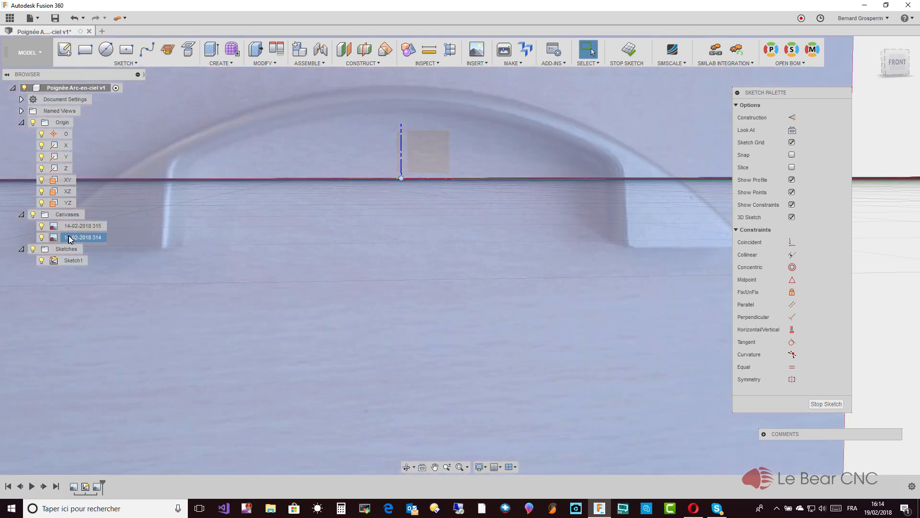
{"action": "right_click", "coordinate": [71, 237]}
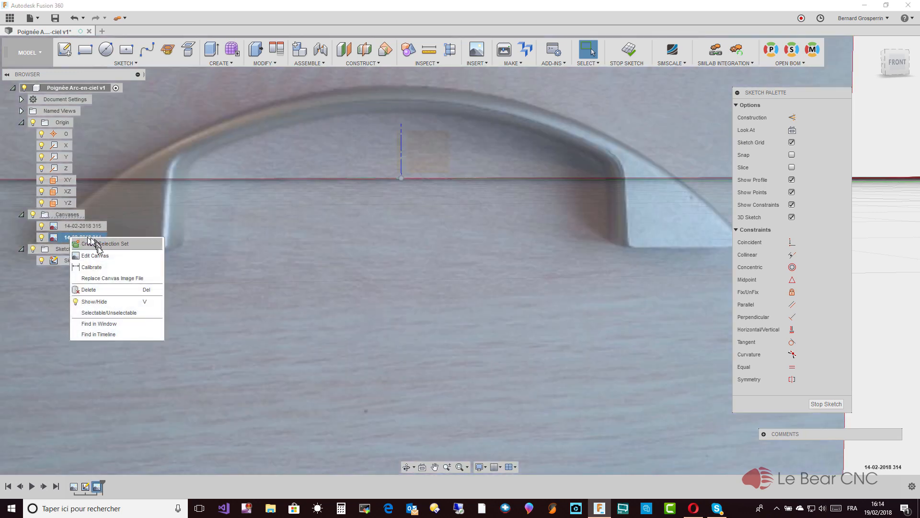
{"action": "left_click", "coordinate": [96, 255]}
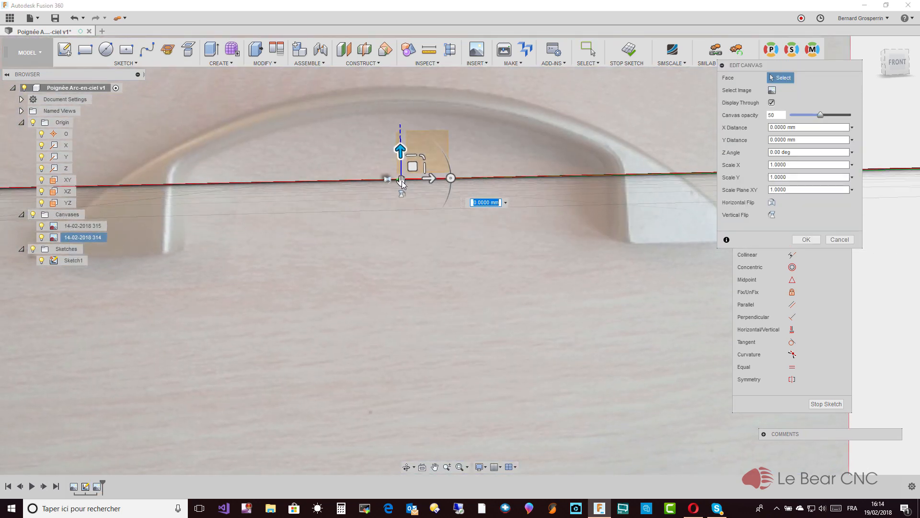
{"action": "left_click_drag", "start_coordinate": [400, 150], "coordinate": [408, 80]}
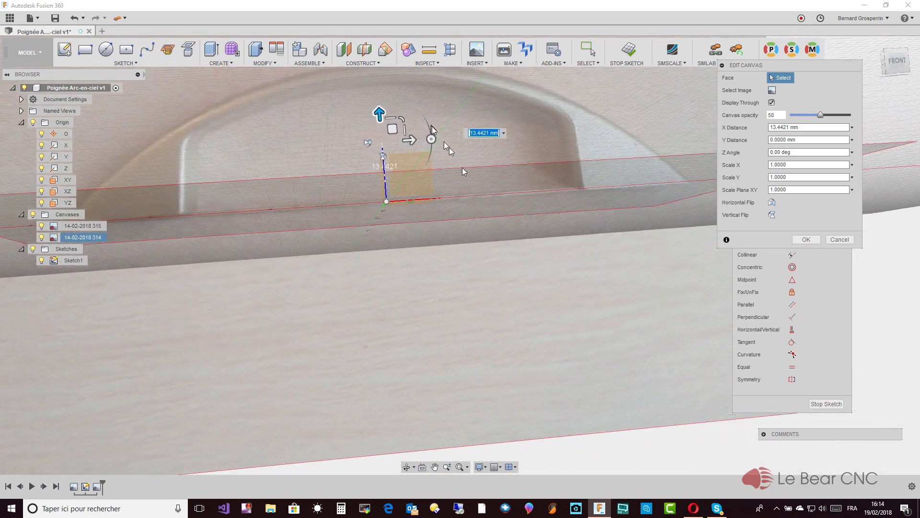
{"action": "left_click", "coordinate": [807, 240]}
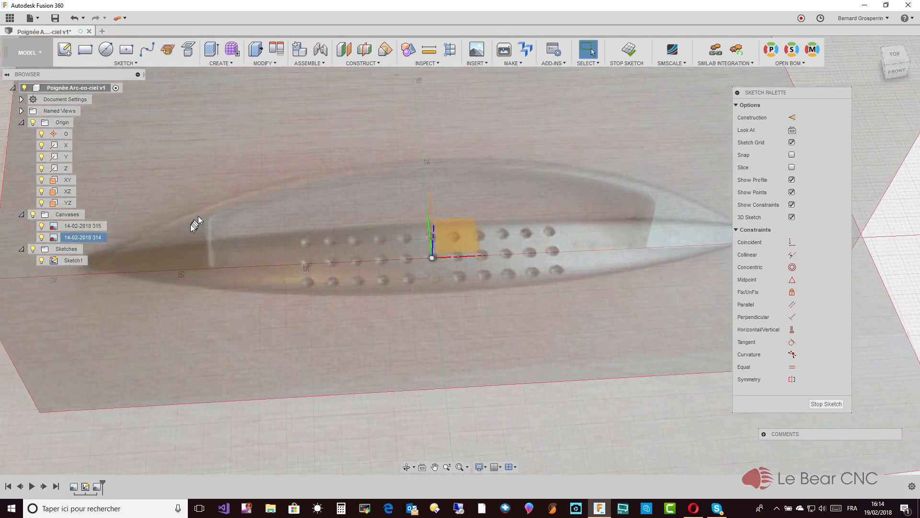
{"action": "left_click", "coordinate": [175, 234]}
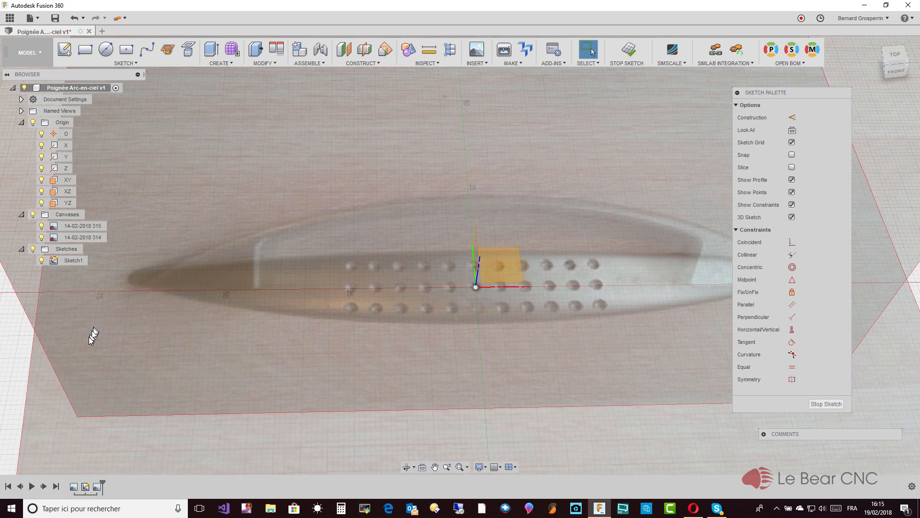
{"action": "left_click", "coordinate": [68, 262]}
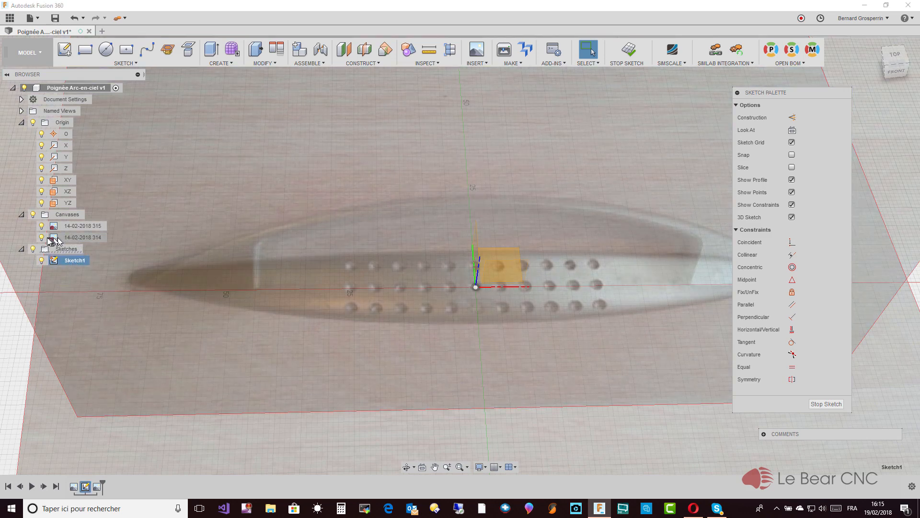
{"action": "left_click", "coordinate": [42, 238]}
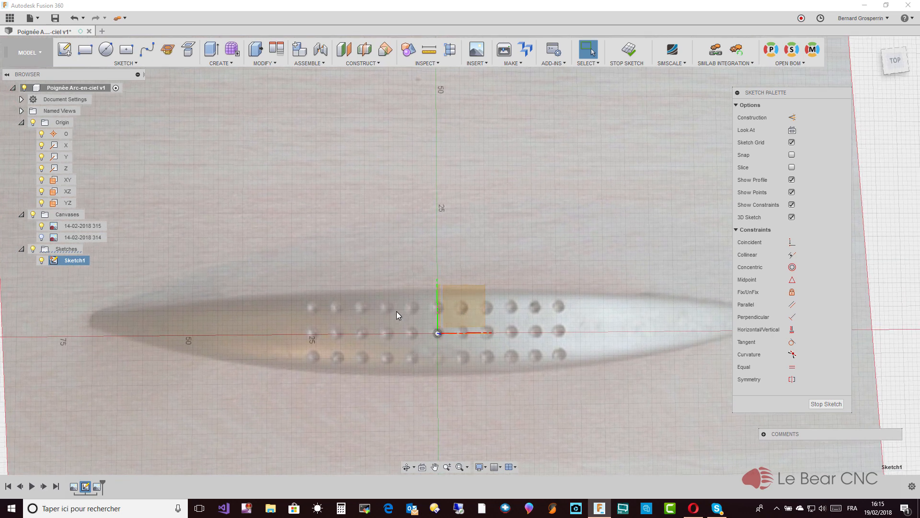
- Try to sketch a line from the origin along the X axis toward the handle's tip, 134/2 mm long at 180 degrees
{"action": "left_click", "coordinate": [437, 333]}
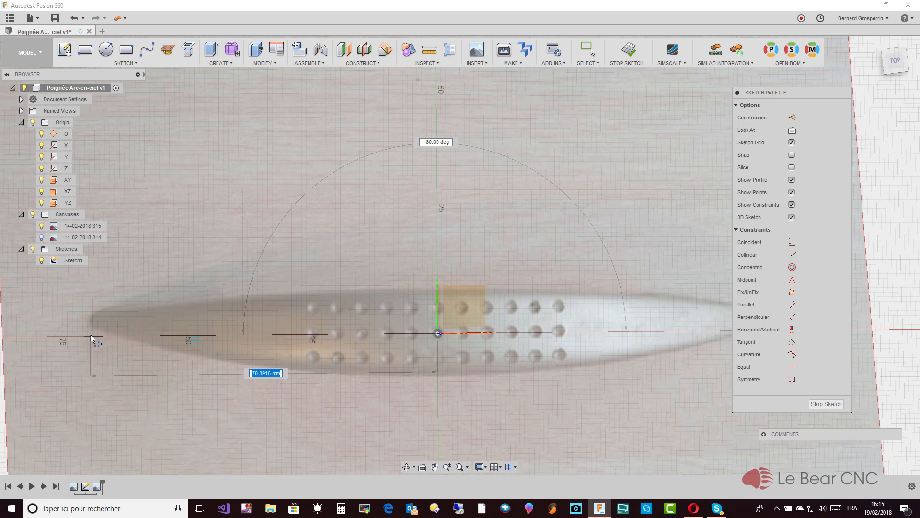
{"action": "type", "text": "134/211134/2"}
{"action": "key", "text": "Tab"}
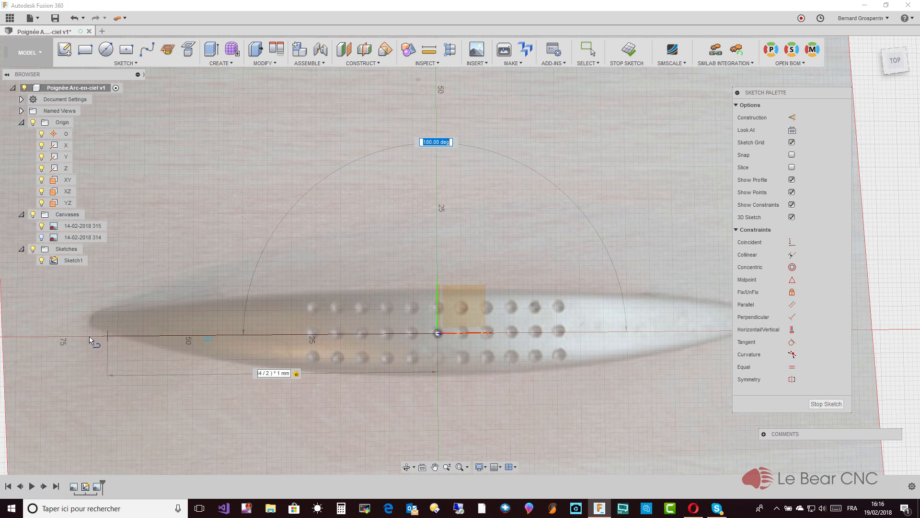
{"action": "key", "text": "Escape"}
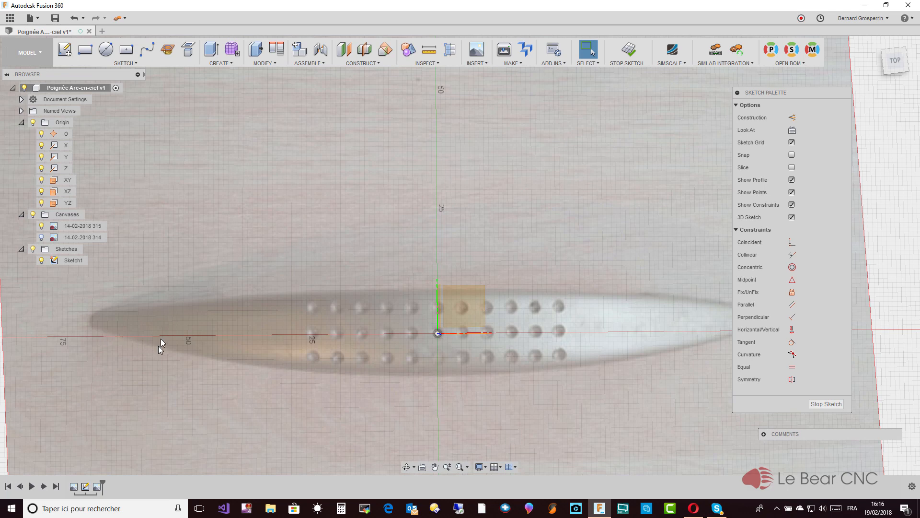
{"action": "left_click", "coordinate": [84, 226]}
{"action": "right_click", "coordinate": [88, 227]}
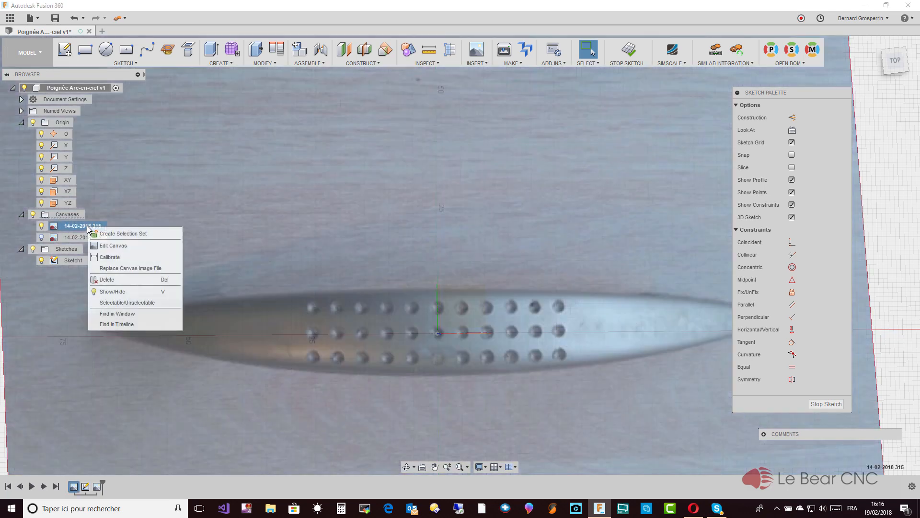
{"action": "left_click", "coordinate": [118, 245]}
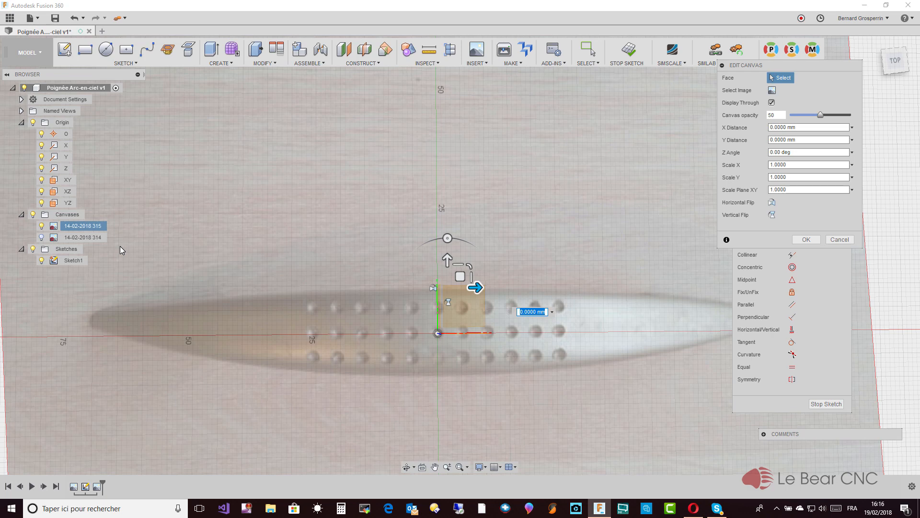
{"action": "key", "text": "Escape"}
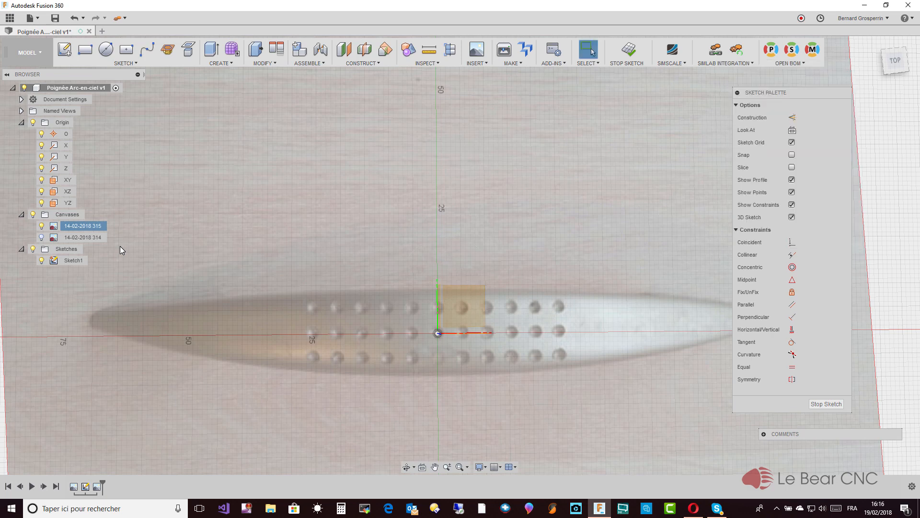
{"action": "left_click", "coordinate": [101, 227]}
{"action": "right_click", "coordinate": [101, 229]}
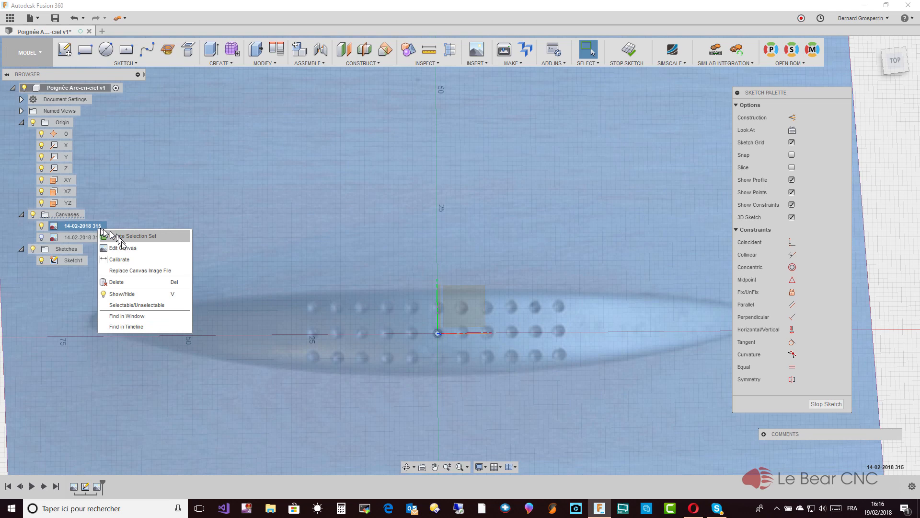
{"action": "left_click", "coordinate": [121, 259]}
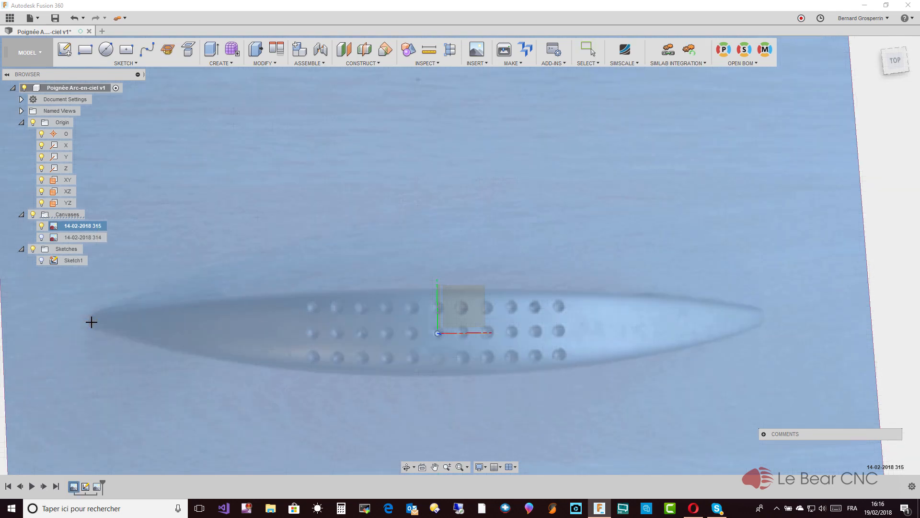
{"action": "left_click", "coordinate": [89, 322]}
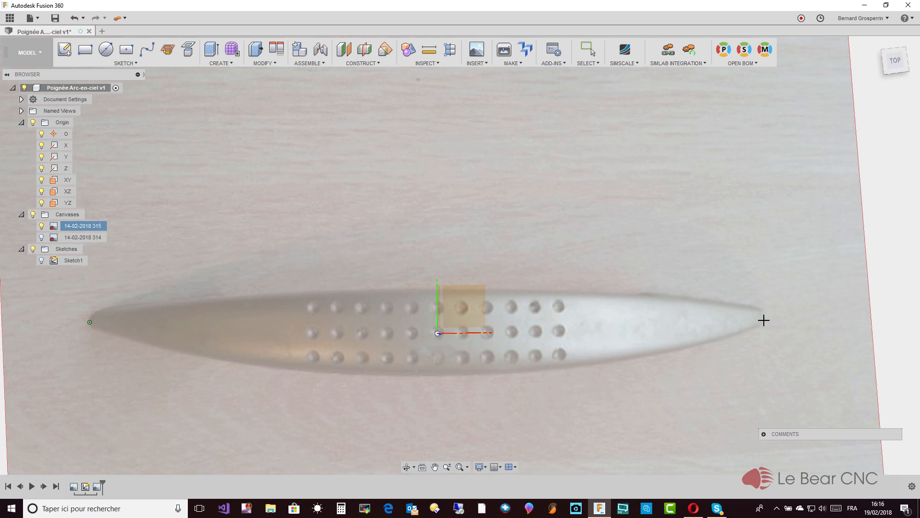
{"action": "left_click", "coordinate": [764, 320]}
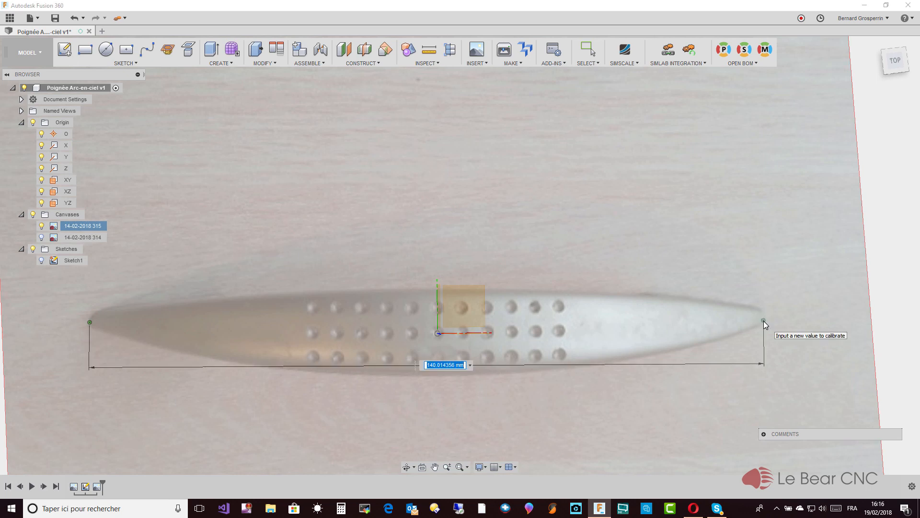
{"action": "type", "text": "134"}
{"action": "key", "text": "Return"}
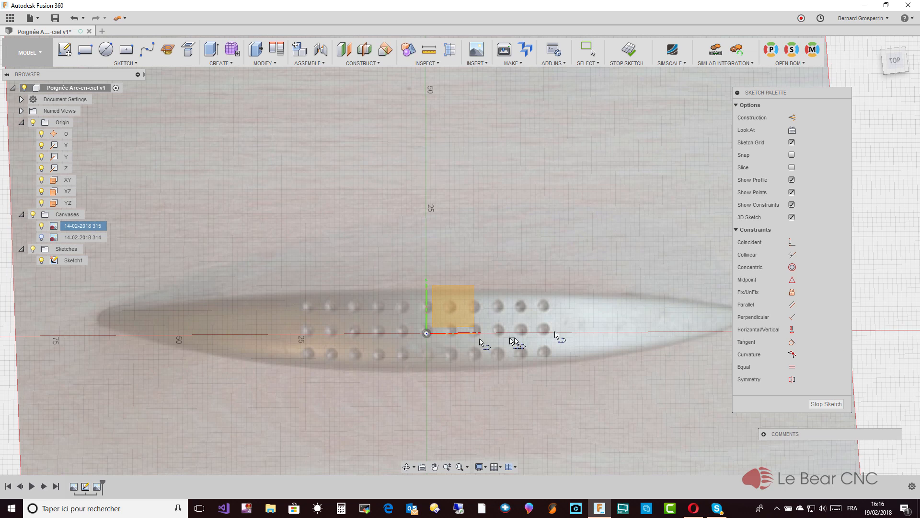
- Sketch a line 67 mm long from the origin along the X axis at 180 degrees, toward the handle's tip
{"action": "left_click", "coordinate": [427, 333]}
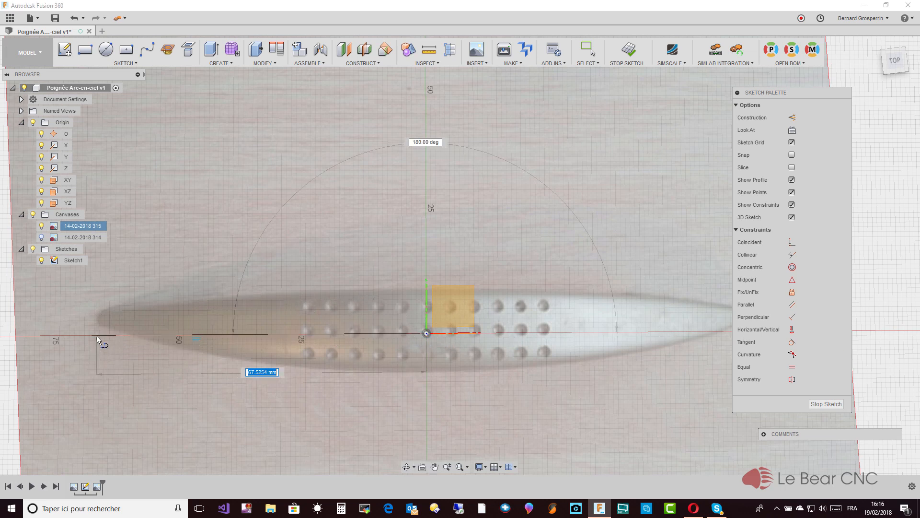
{"action": "type", "text": "2"}
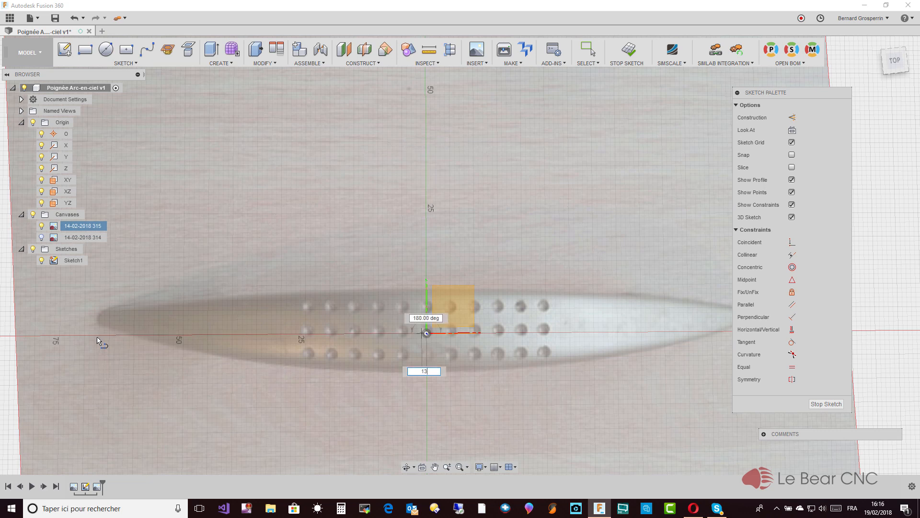
{"action": "key", "text": "BackSpace"}
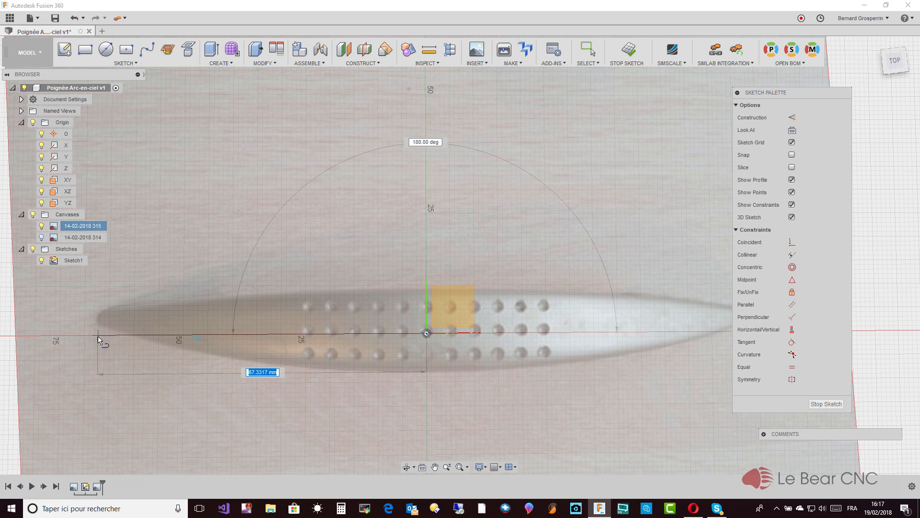
{"action": "type", "text": "177"}
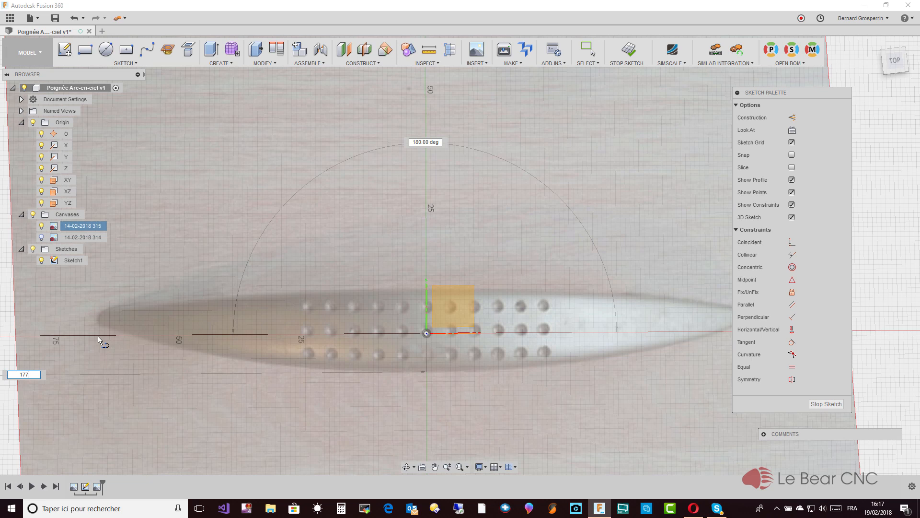
{"action": "key", "text": "Return"}
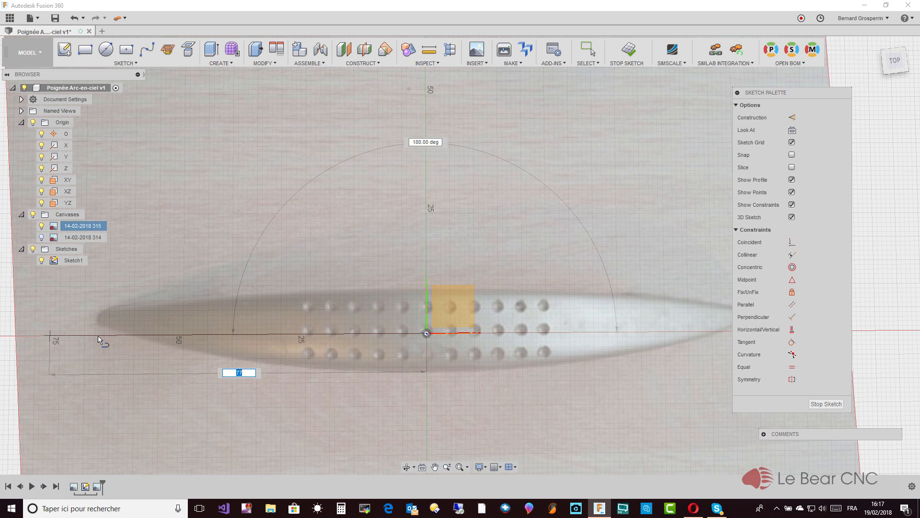
{"action": "type", "text": "67"}
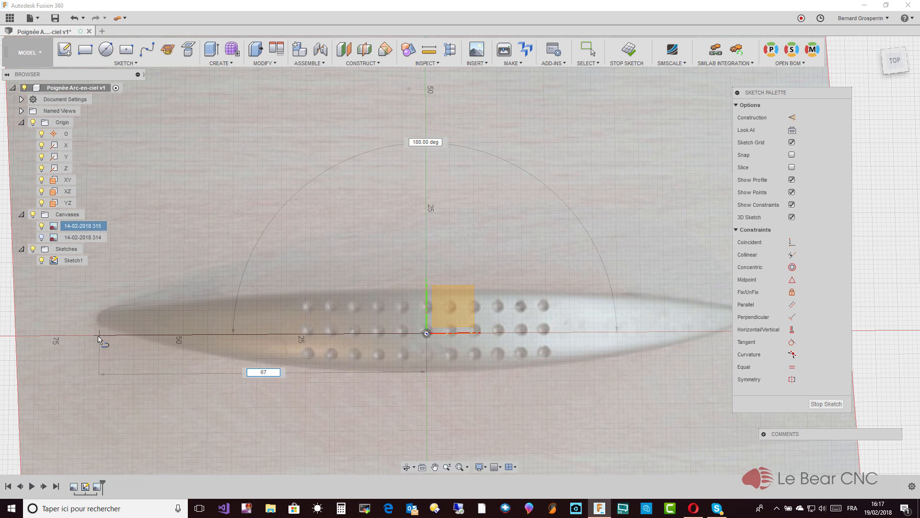
{"action": "key", "text": "Tab"}
{"action": "key", "text": "Tab"}
{"action": "key", "text": "Return"}
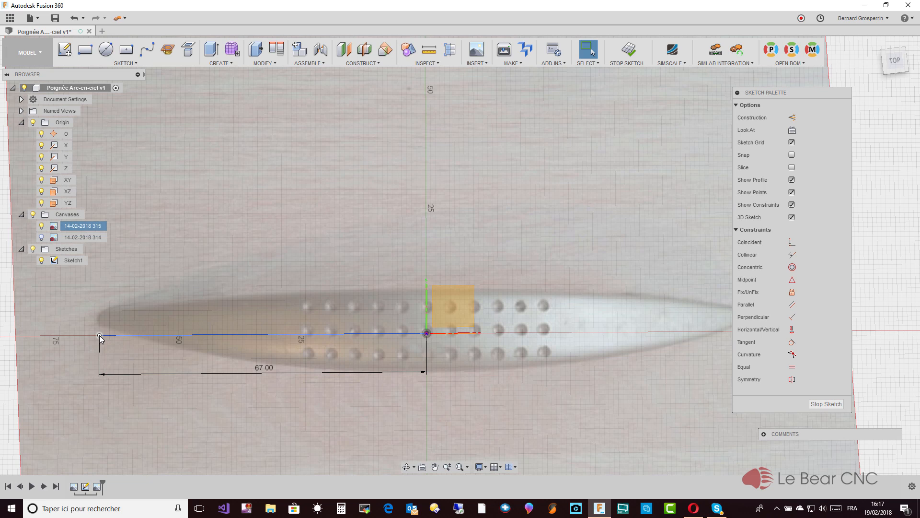
- Sketch a 1.5 mm line at 90 degrees from the outer end of the 67 mm line
{"action": "key", "text": "l"}
{"action": "left_click", "coordinate": [100, 335]}
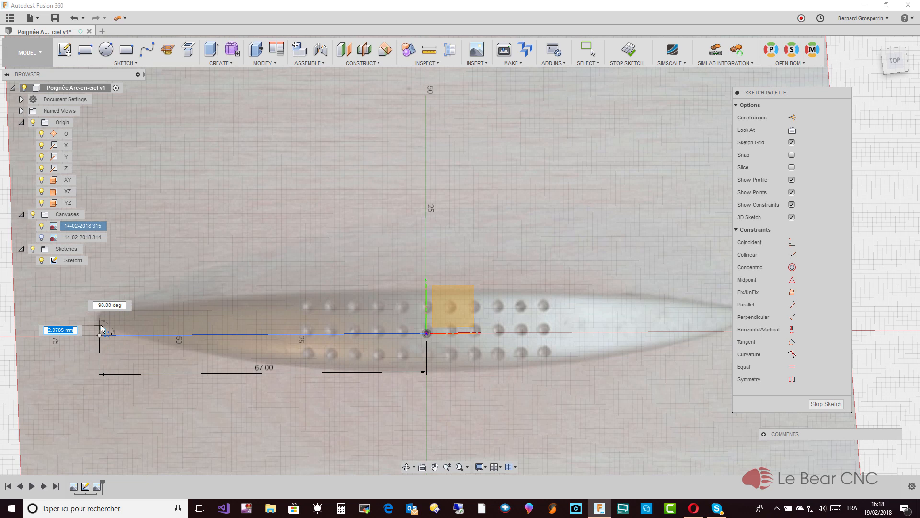
{"action": "type", "text": "1.5"}
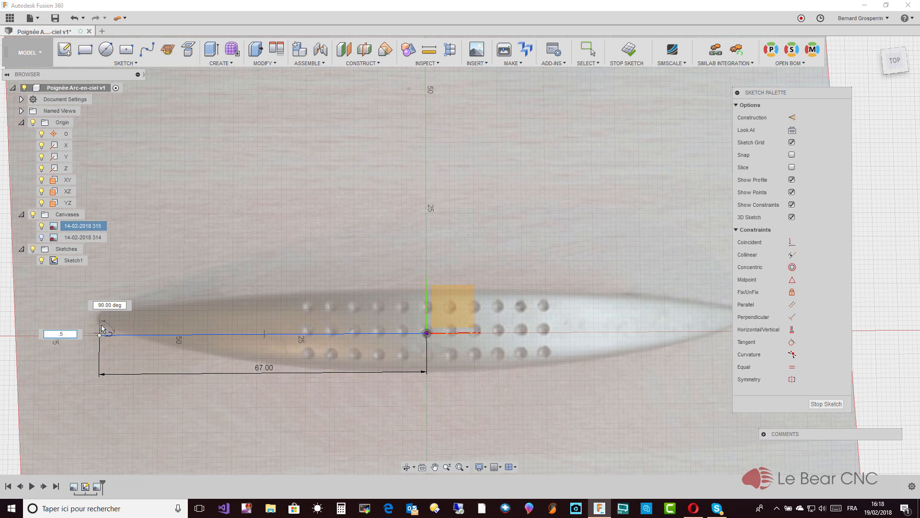
{"action": "key", "text": "BackSpace"}
{"action": "key", "text": "BackSpace"}
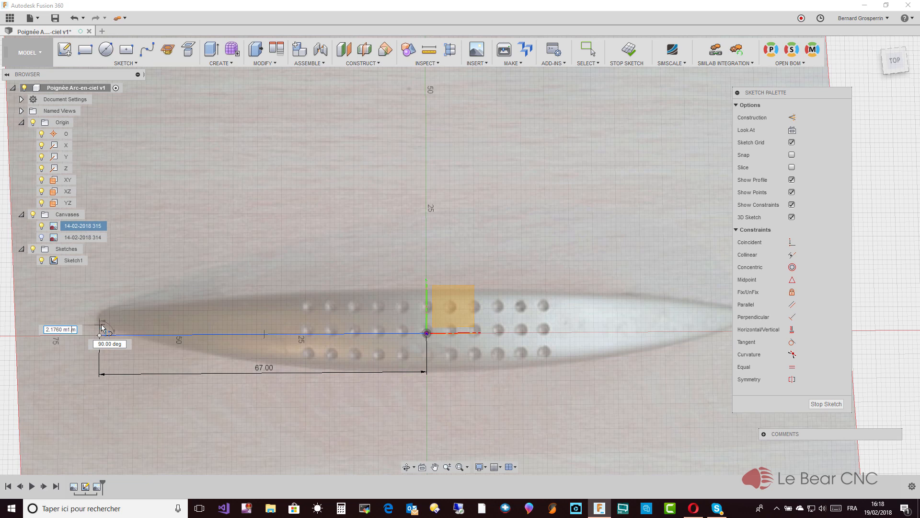
{"action": "key", "text": "Tab"}
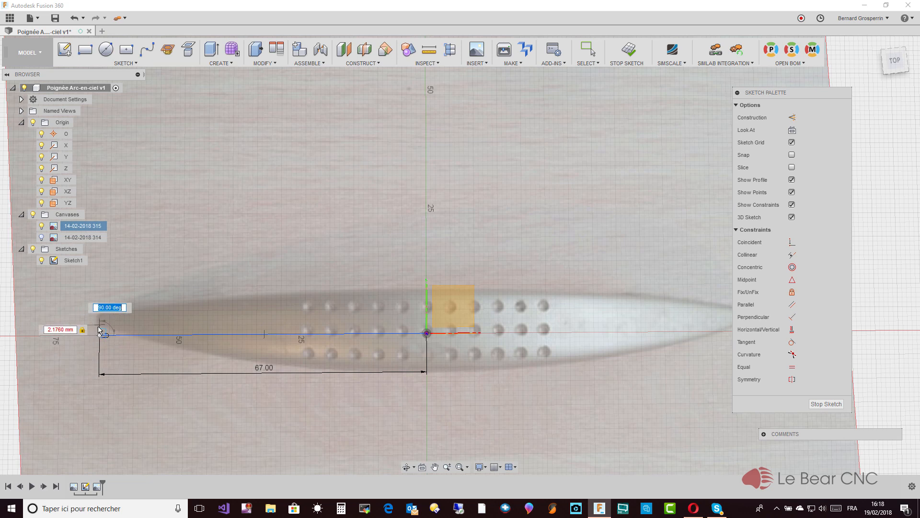
{"action": "key", "text": "Tab"}
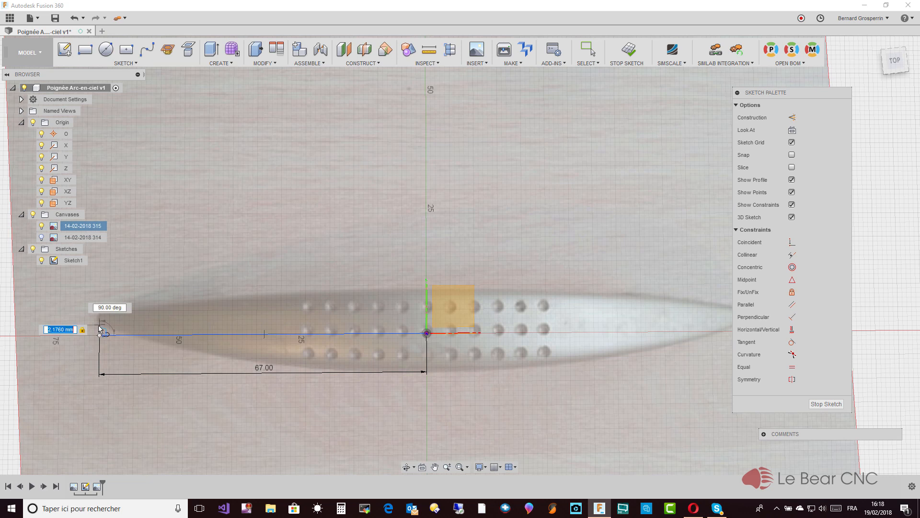
{"action": "type", "text": "1.5"}
{"action": "key", "text": "Tab"}
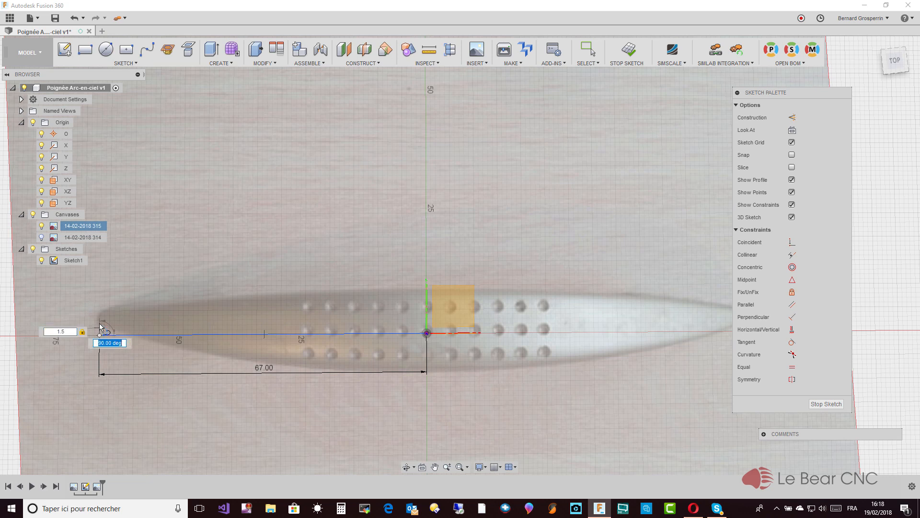
{"action": "key", "text": "Tab"}
{"action": "key", "text": "Return"}
{"action": "key", "text": "Escape"}
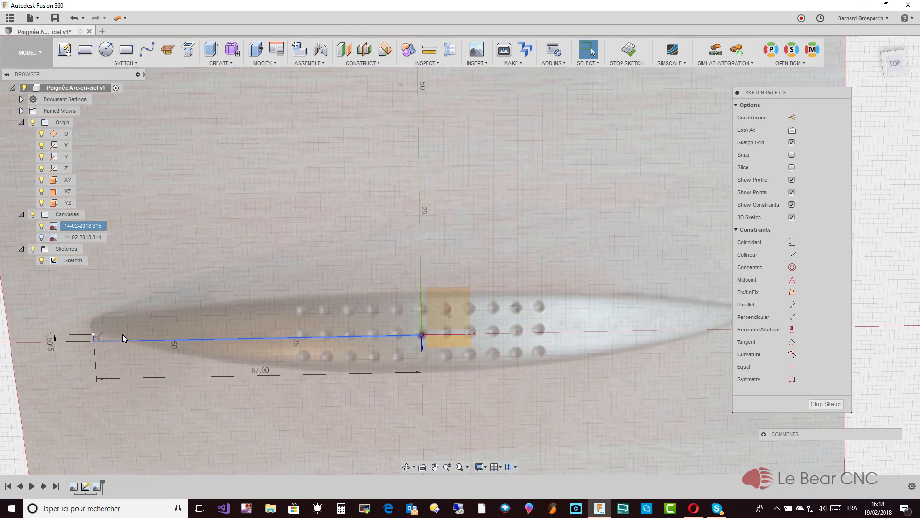
{"action": "left_click", "coordinate": [41, 238]}
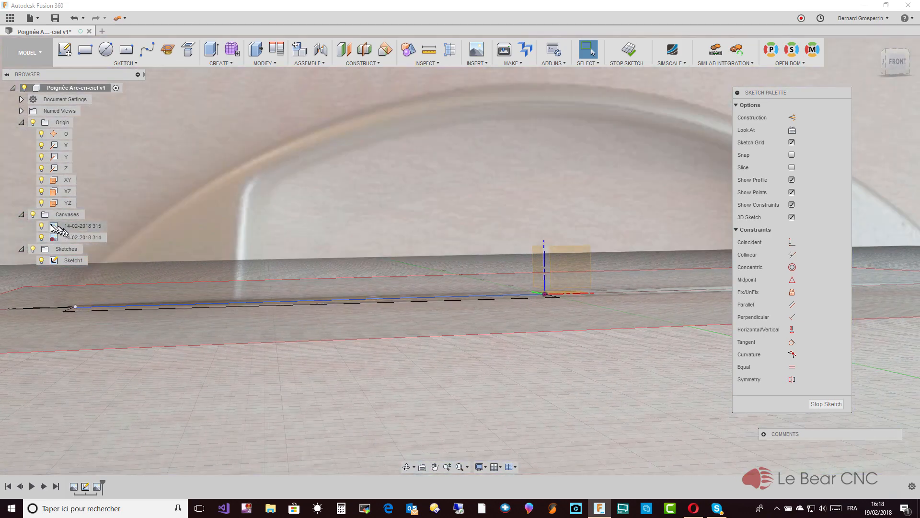
{"action": "left_click", "coordinate": [57, 229]}
{"action": "left_click", "coordinate": [42, 226]}
{"action": "left_click", "coordinate": [46, 239]}
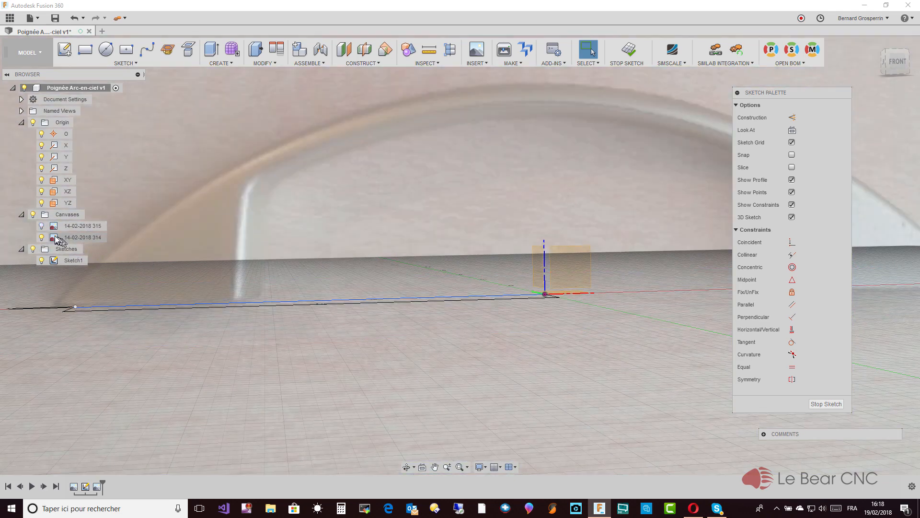
{"action": "left_click", "coordinate": [57, 239]}
{"action": "right_click", "coordinate": [56, 236]}
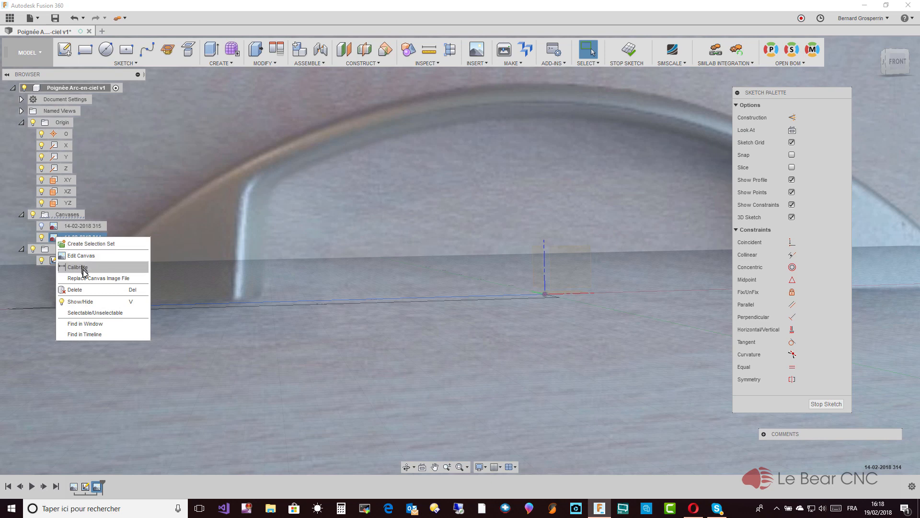
{"action": "left_click", "coordinate": [82, 267]}
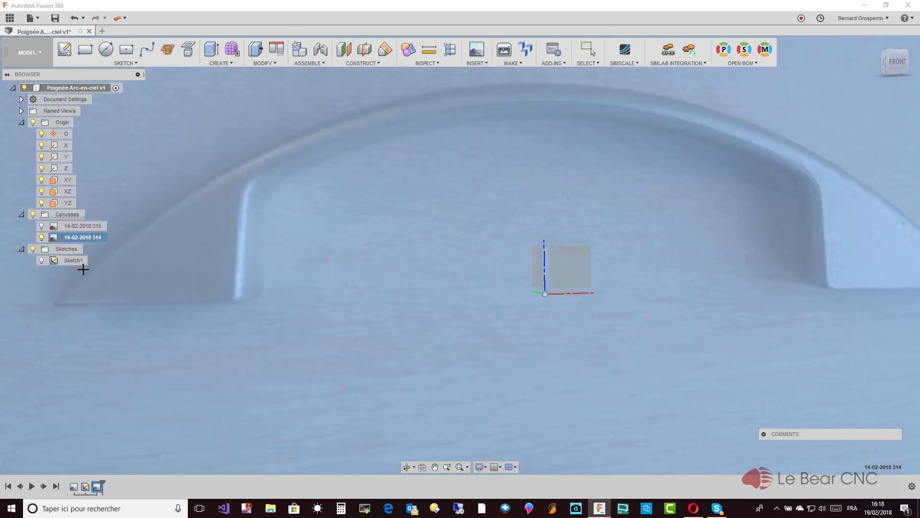
{"action": "left_click", "coordinate": [54, 302]}
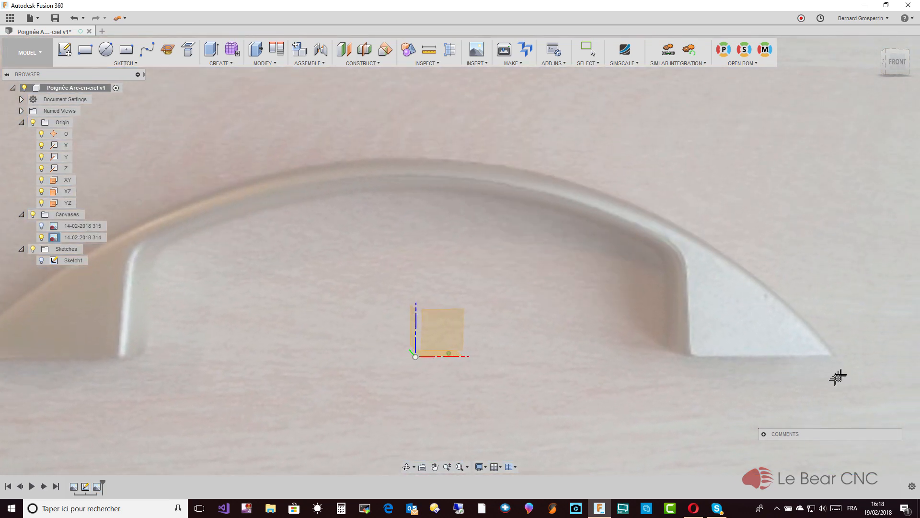
{"action": "left_click", "coordinate": [836, 354]}
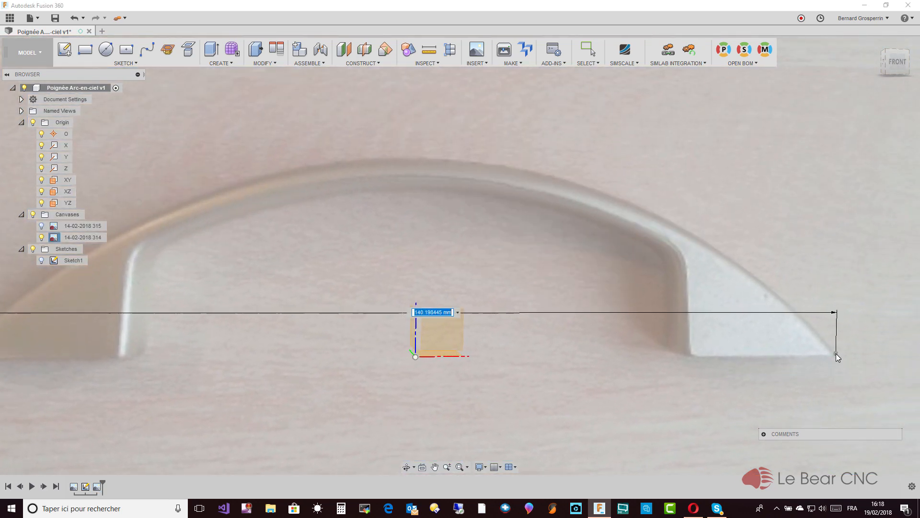
{"action": "type", "text": "134"}
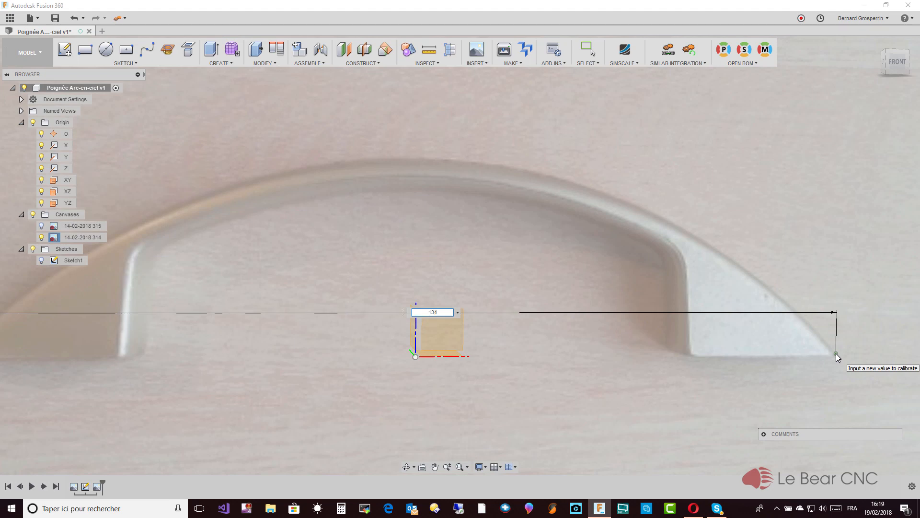
{"action": "key", "text": "Return"}
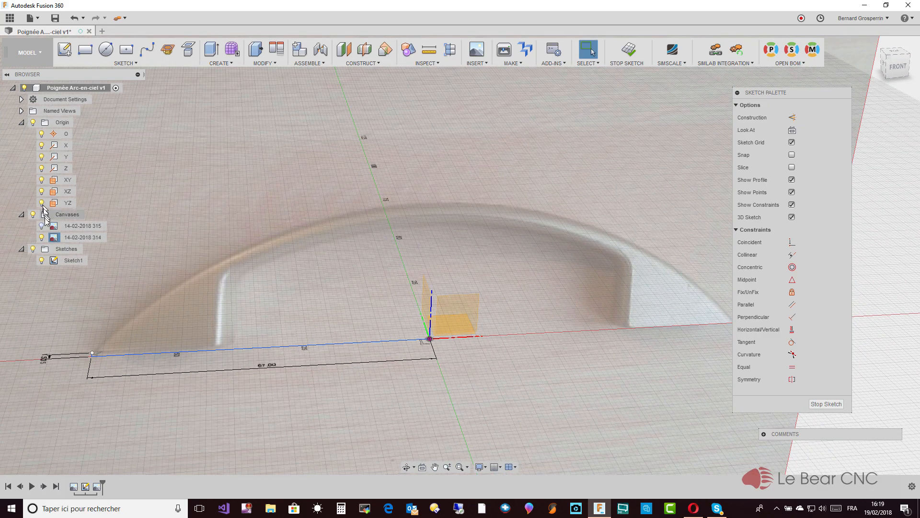
- Sketch a 2.5 mm line perpendicular to the 67 mm line, starting at the inner edge of the handle's foot
{"action": "left_click", "coordinate": [41, 225]}
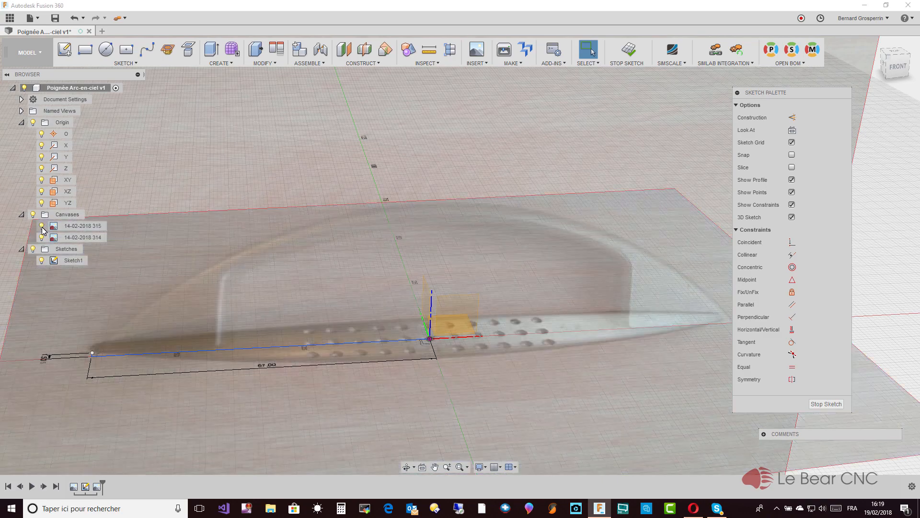
{"action": "left_click", "coordinate": [42, 227]}
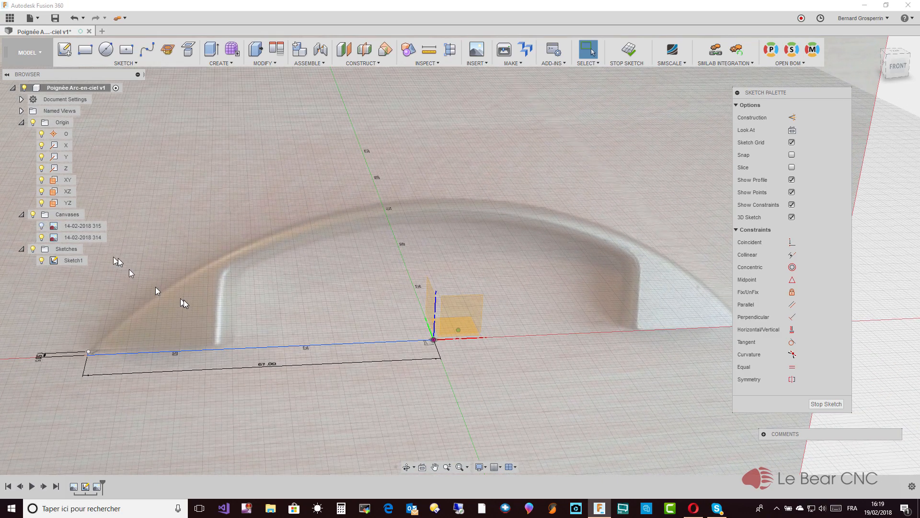
{"action": "mouse_move", "coordinate": [237, 333]}
{"action": "middle_mouse_down", "text": "shift"}
{"action": "mouse_move", "coordinate": [277, 346]}
{"action": "mouse_move", "coordinate": [258, 357]}
{"action": "mouse_move", "coordinate": [240, 343]}
{"action": "mouse_move", "coordinate": [230, 356]}
{"action": "mouse_move", "coordinate": [214, 346]}
{"action": "middle_mouse_up", "text": "shift"}
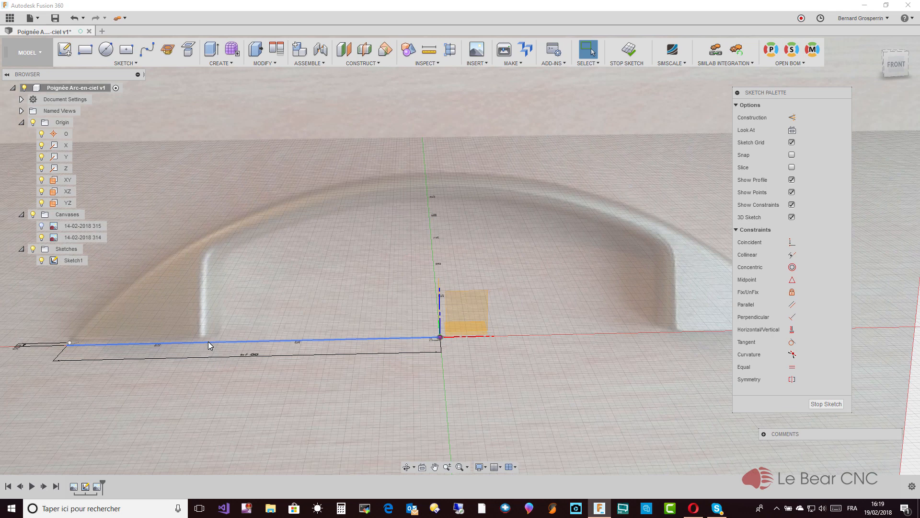
{"action": "key", "text": "l"}
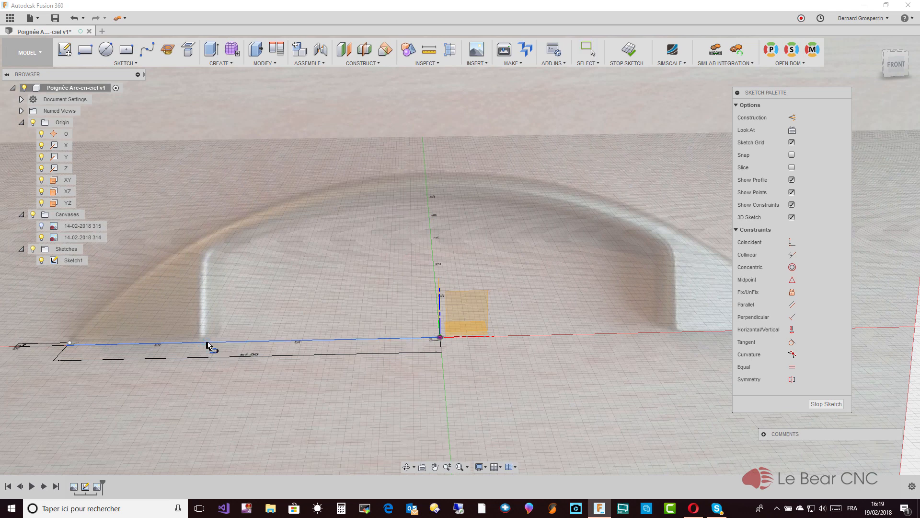
{"action": "left_click", "coordinate": [210, 342]}
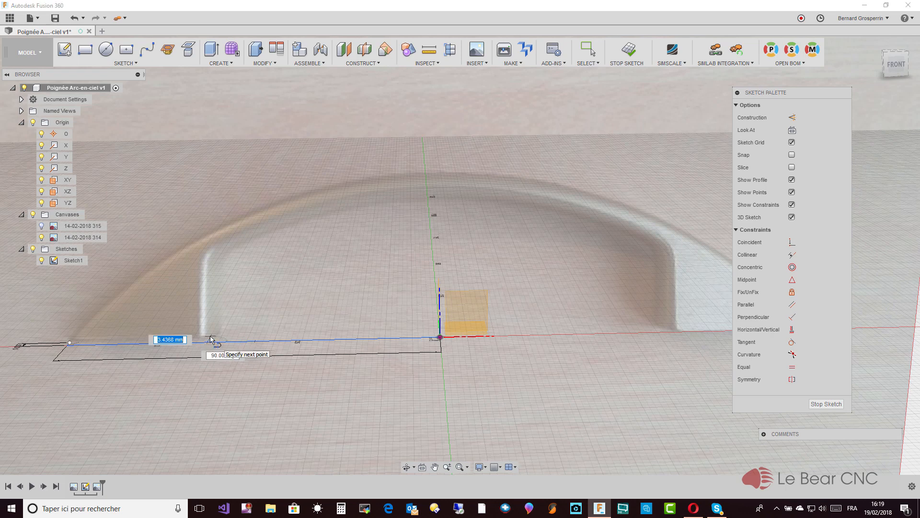
{"action": "type", "text": "2.5"}
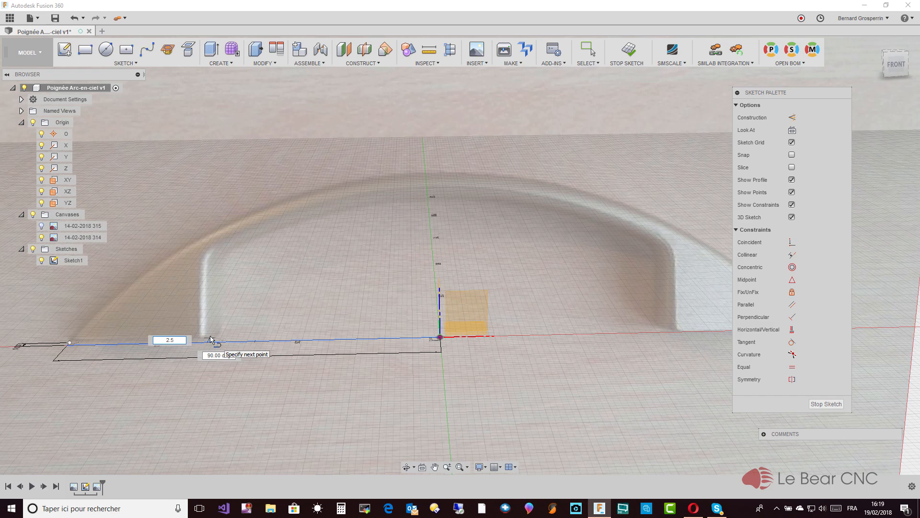
{"action": "key", "text": "Return"}
{"action": "key", "text": "Escape"}
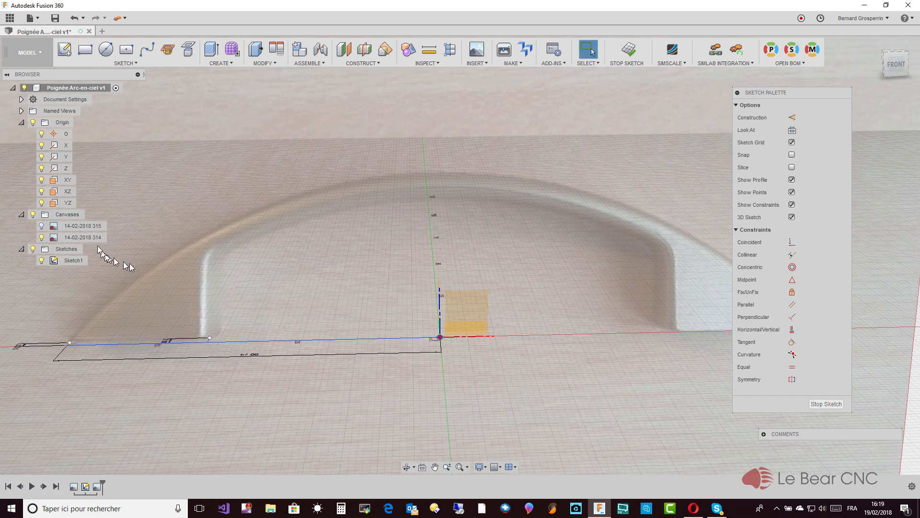
{"action": "left_click", "coordinate": [41, 226]}
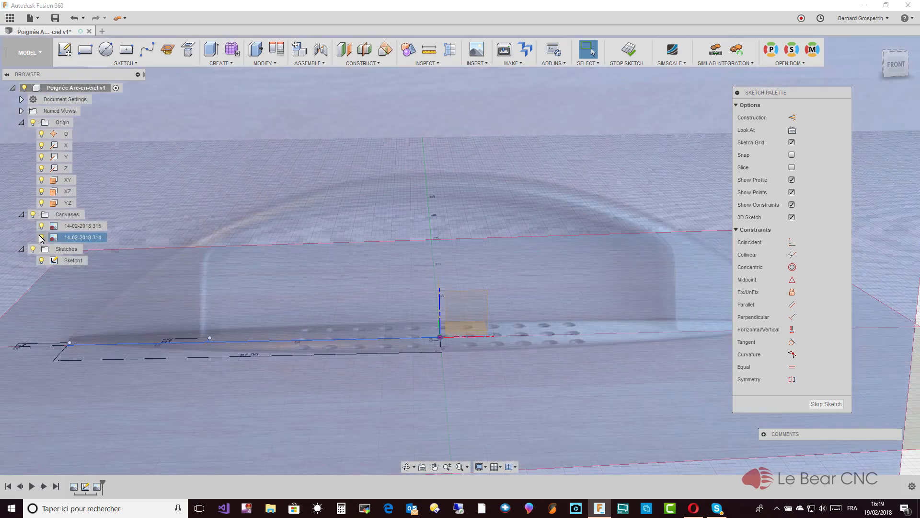
{"action": "left_click", "coordinate": [41, 238]}
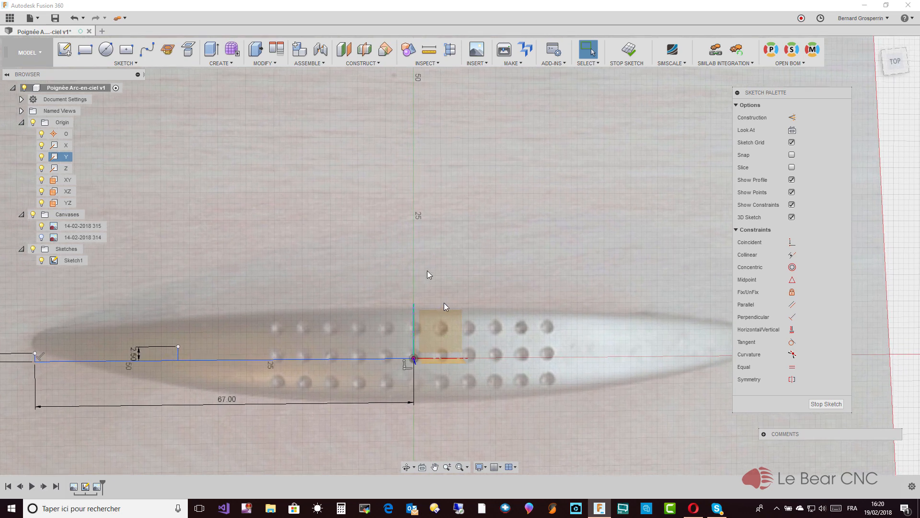
- Place two sketch points on the Y axis at the opposite edges of the handle's widest section
{"action": "left_click", "coordinate": [123, 63]}
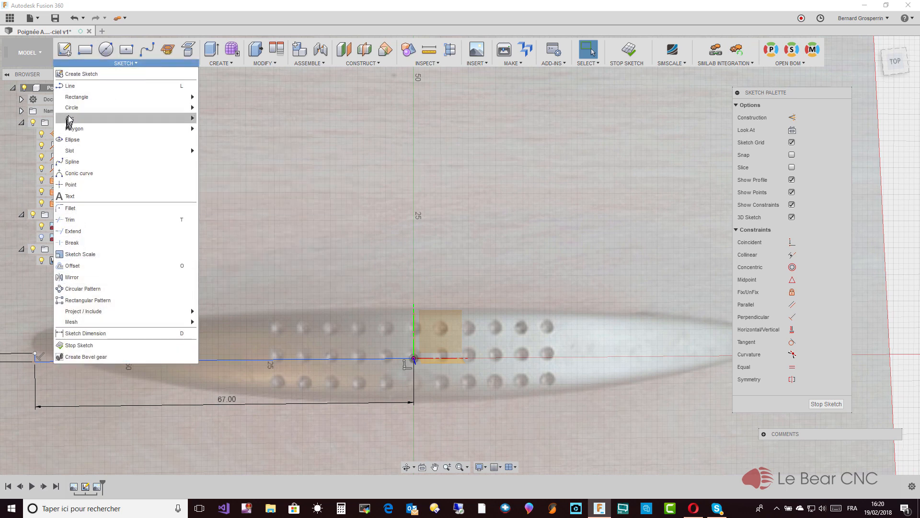
{"action": "left_click", "coordinate": [72, 185]}
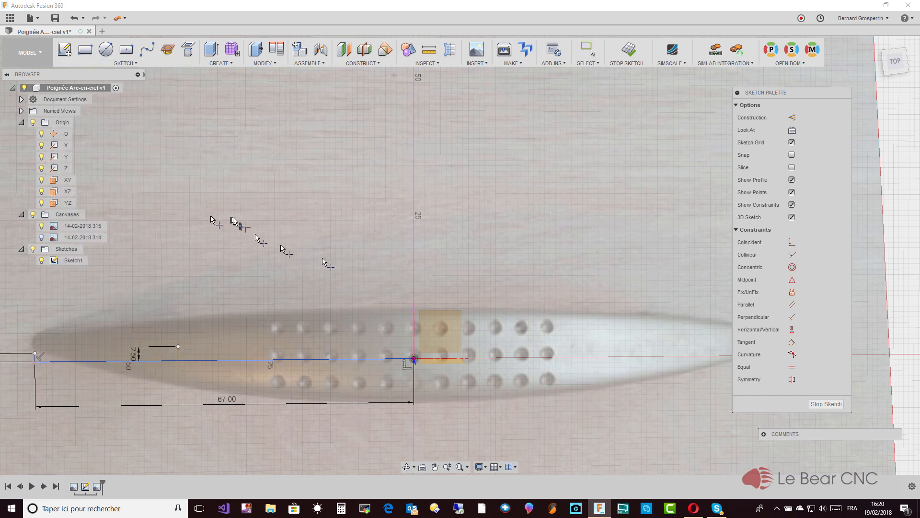
{"action": "left_click", "coordinate": [414, 311]}
{"action": "left_click", "coordinate": [415, 406]}
{"action": "key", "text": "Escape"}
- Dimension the distance between the two edge points to find the handle's full width at its middle
{"action": "left_click", "coordinate": [414, 310]}
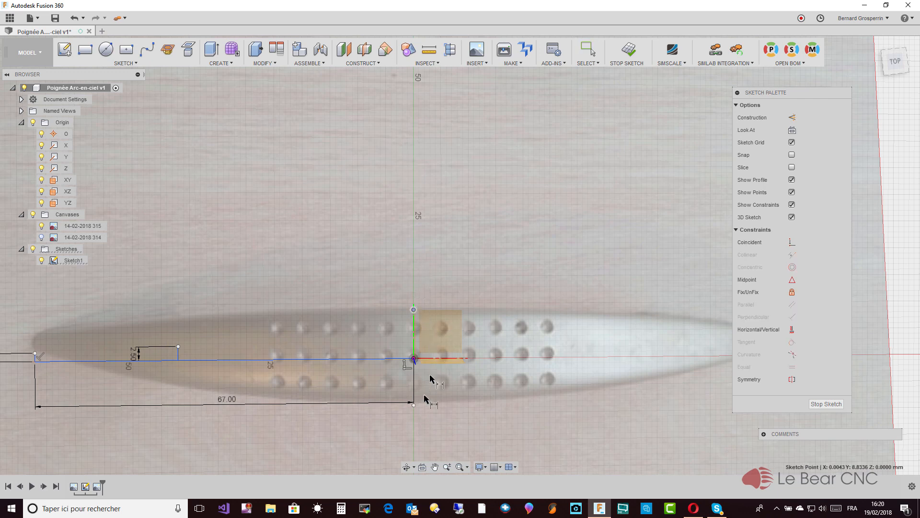
{"action": "left_click", "coordinate": [414, 406]}
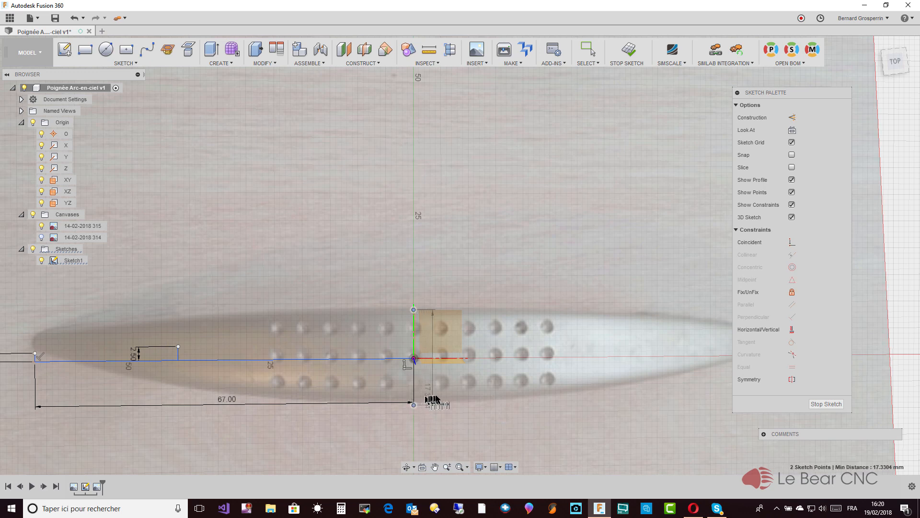
{"action": "left_click", "coordinate": [446, 397]}
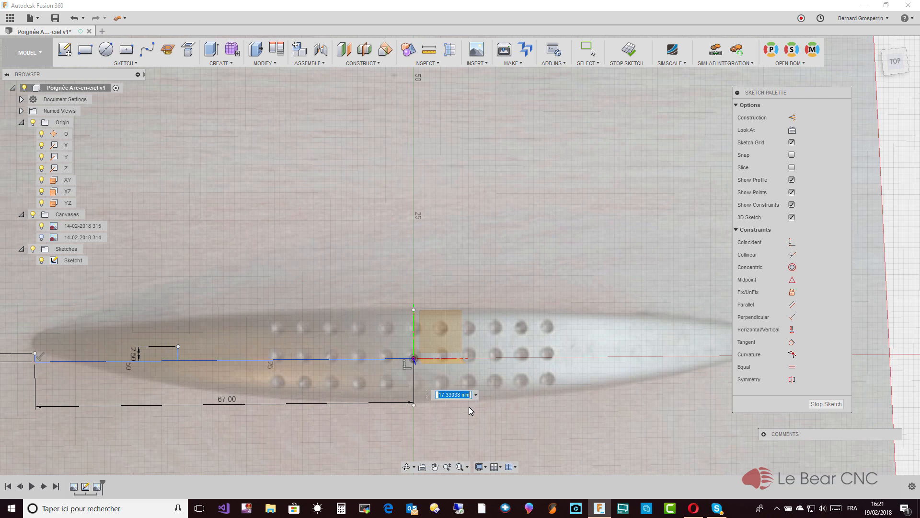
{"action": "key", "text": "Return"}
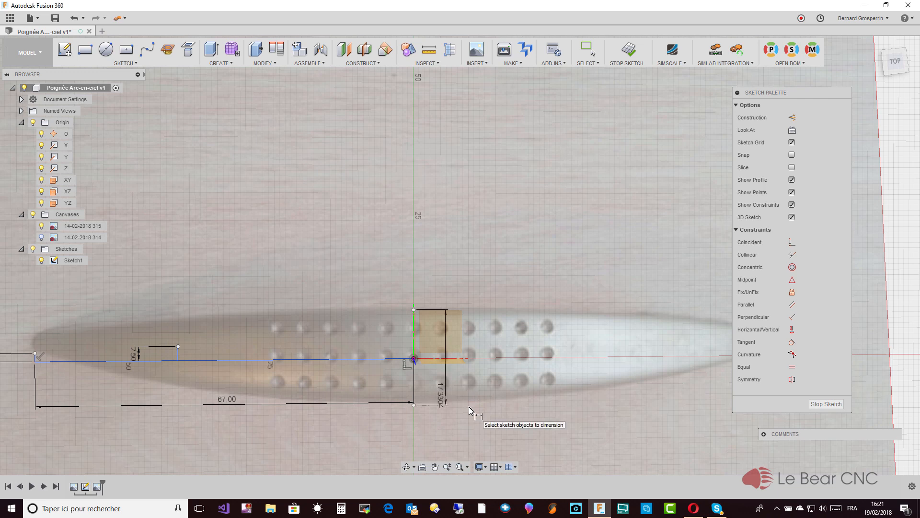
{"action": "left_click", "coordinate": [445, 309]}
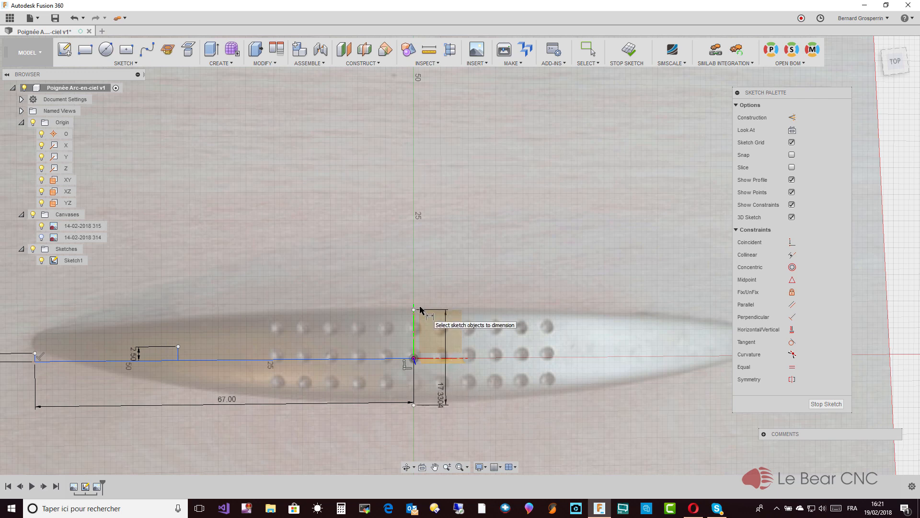
{"action": "key", "text": "Escape"}
- Delete the two sketch points placed at the handle's edges
{"action": "left_click", "coordinate": [414, 310]}
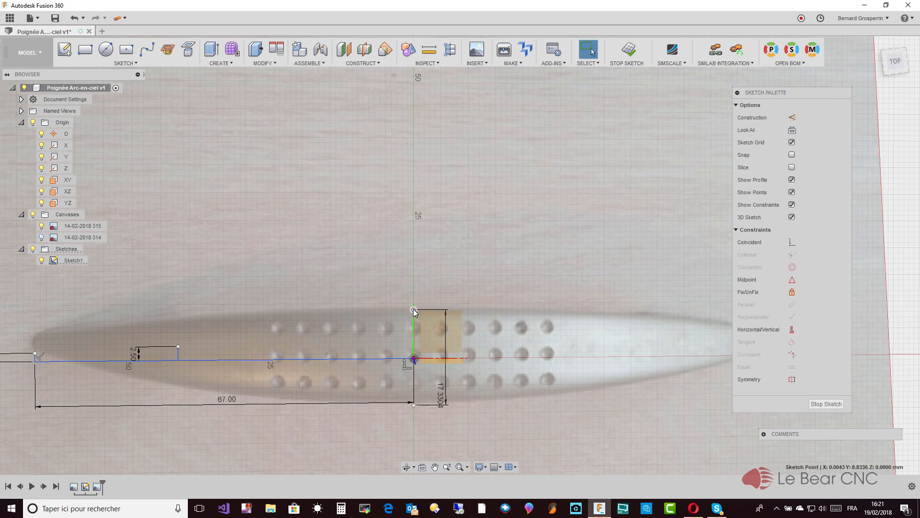
{"action": "key", "text": "Delete"}
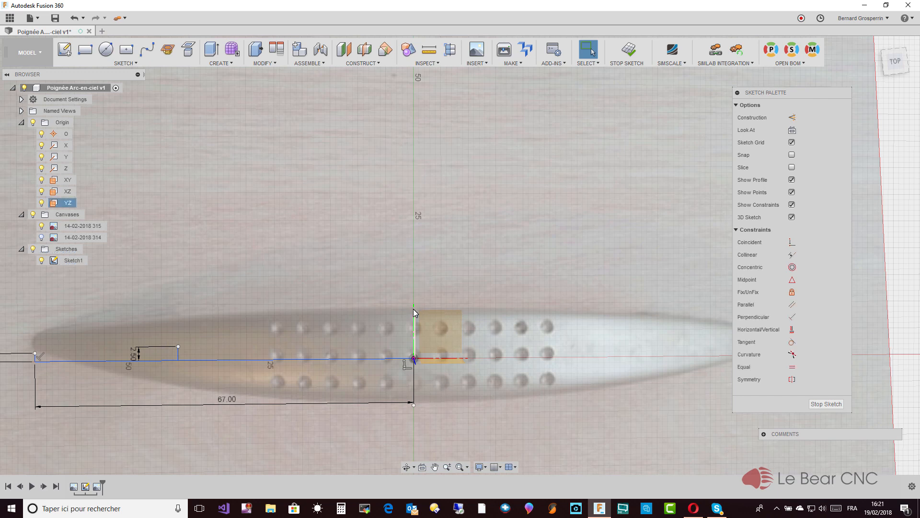
{"action": "left_click", "coordinate": [414, 405]}
{"action": "key", "text": "Escape"}
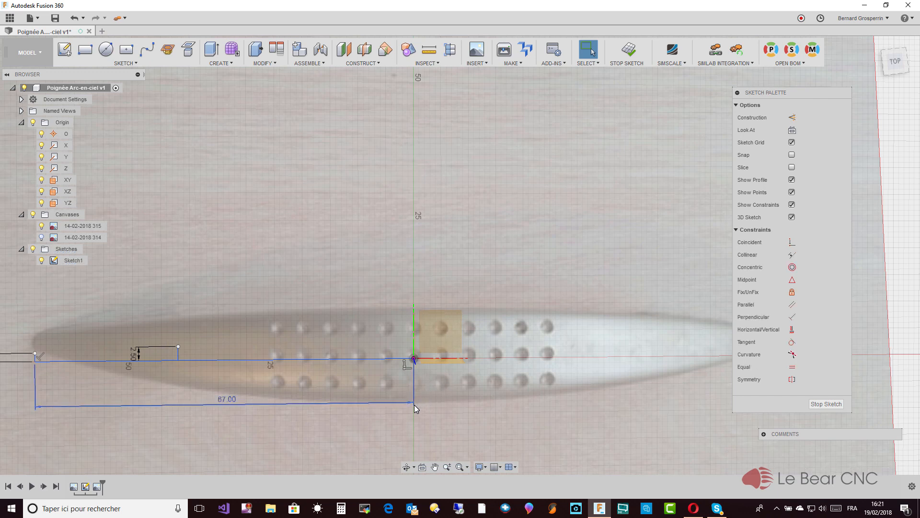
- Sketch an 8.25 mm line at 90 degrees from the origin toward the handle's upper edge
{"action": "key", "text": "l"}
{"action": "left_click", "coordinate": [414, 359]}
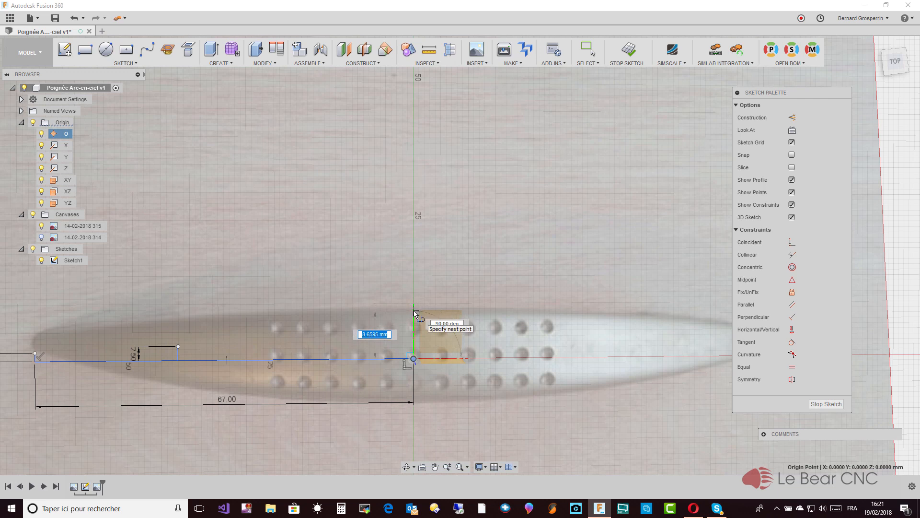
{"action": "type", "text": "8.25"}
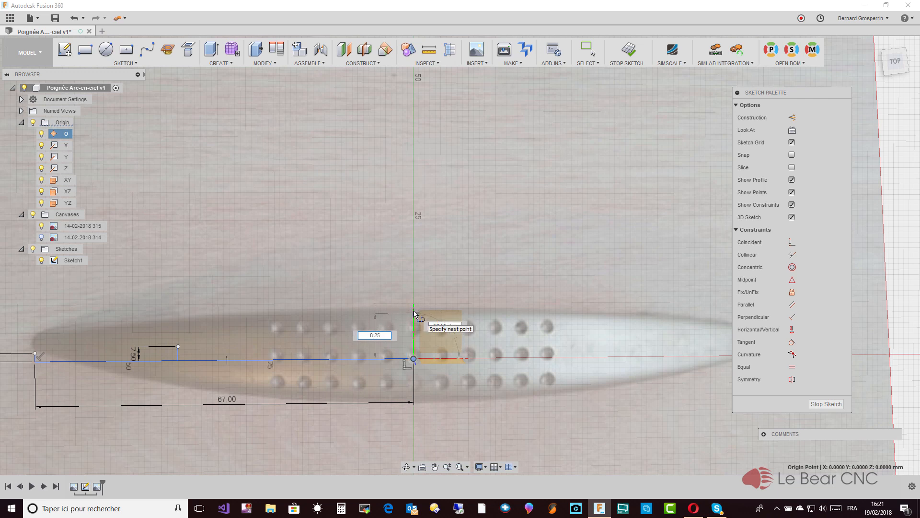
{"action": "key", "text": "Return"}
{"action": "key", "text": "Escape"}
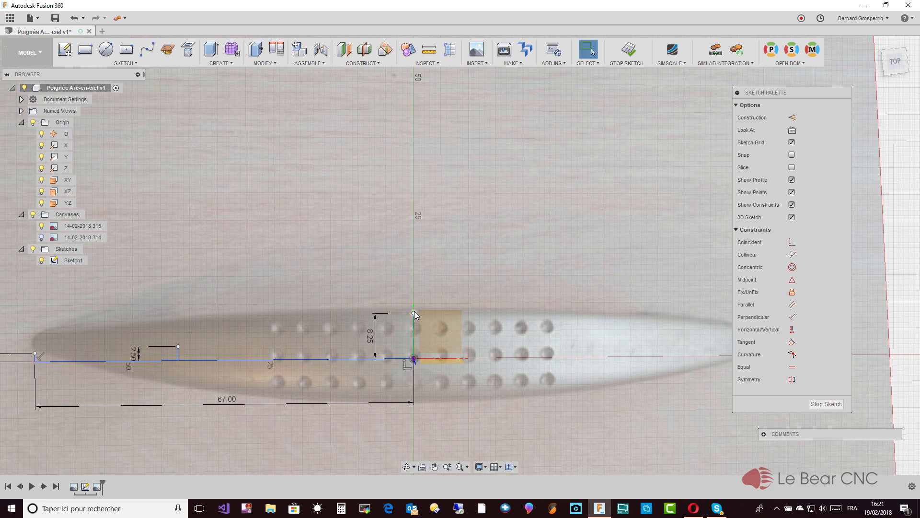
- Set the length of the centre half-width line to 9 mm
{"action": "double_click", "coordinate": [371, 340]}
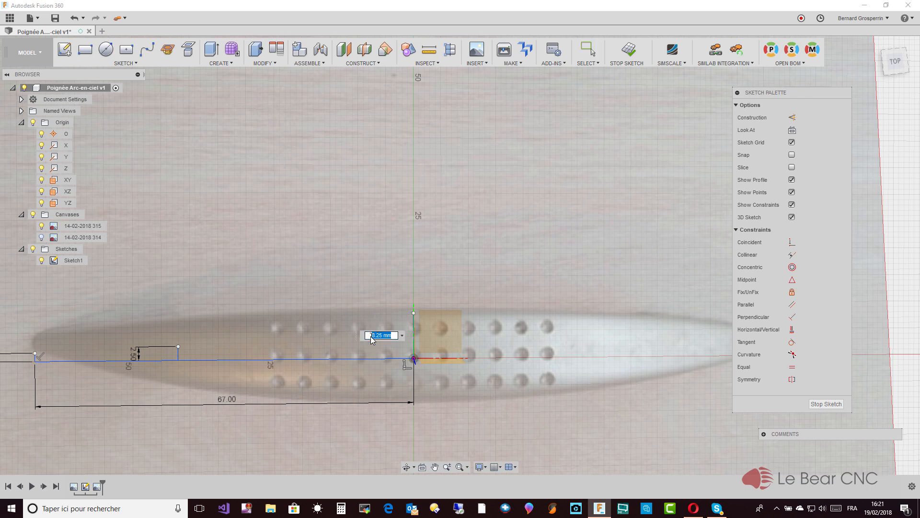
{"action": "type", "text": "9"}
{"action": "key", "text": "Return"}
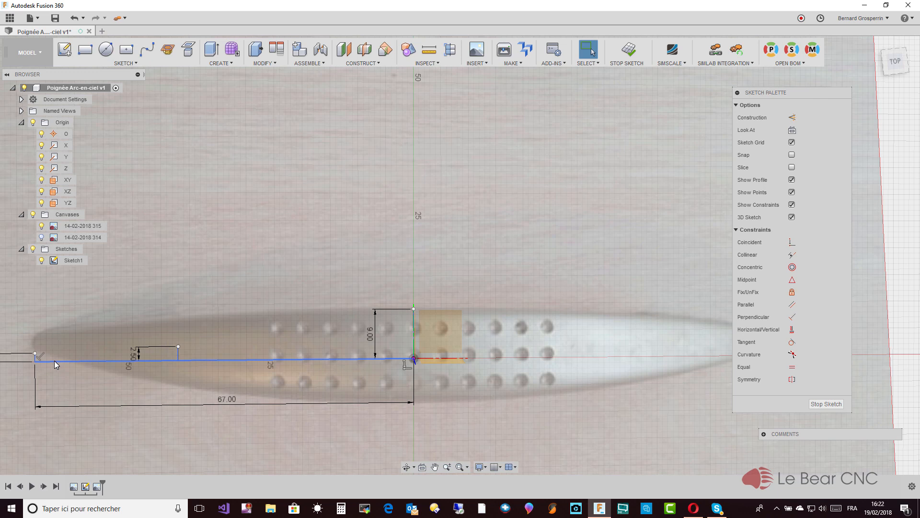
- Dimension the foot of the 2.5 mm line at 26 mm from the outer end of the 67 mm line
{"action": "key", "text": "d"}
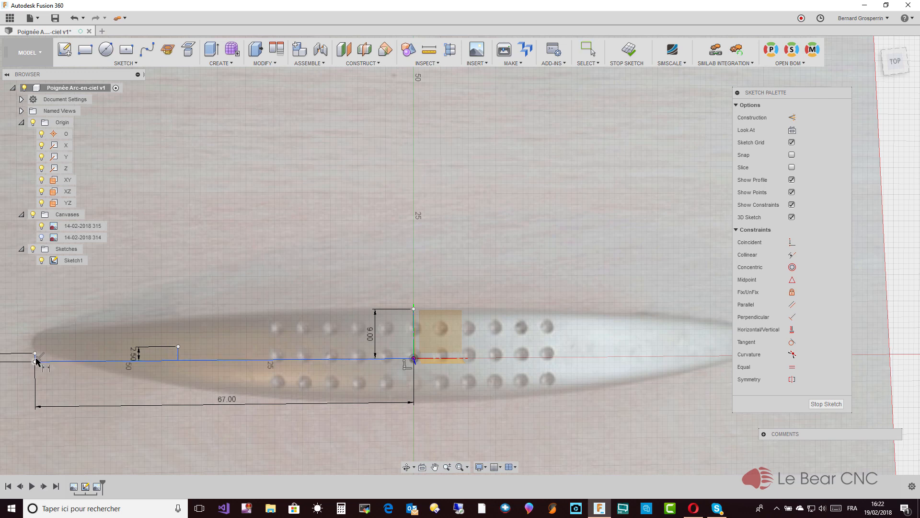
{"action": "left_click", "coordinate": [35, 361]}
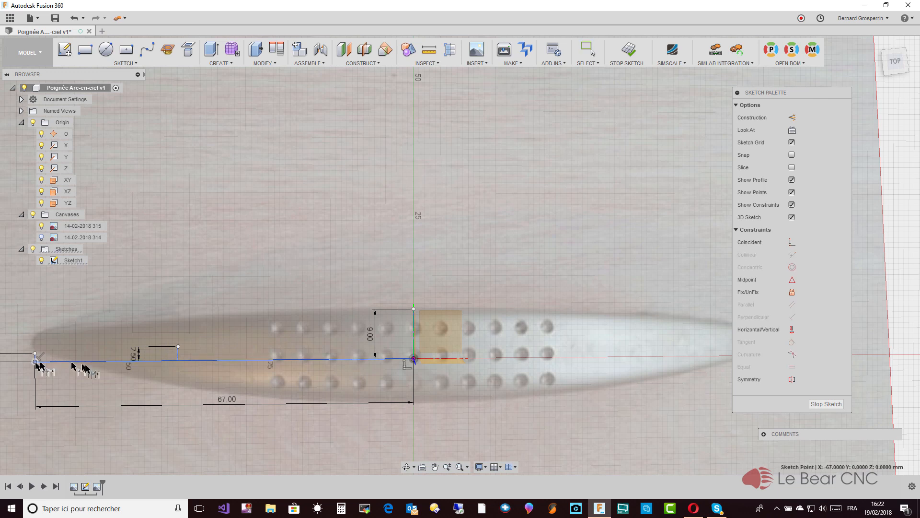
{"action": "left_click", "coordinate": [178, 360]}
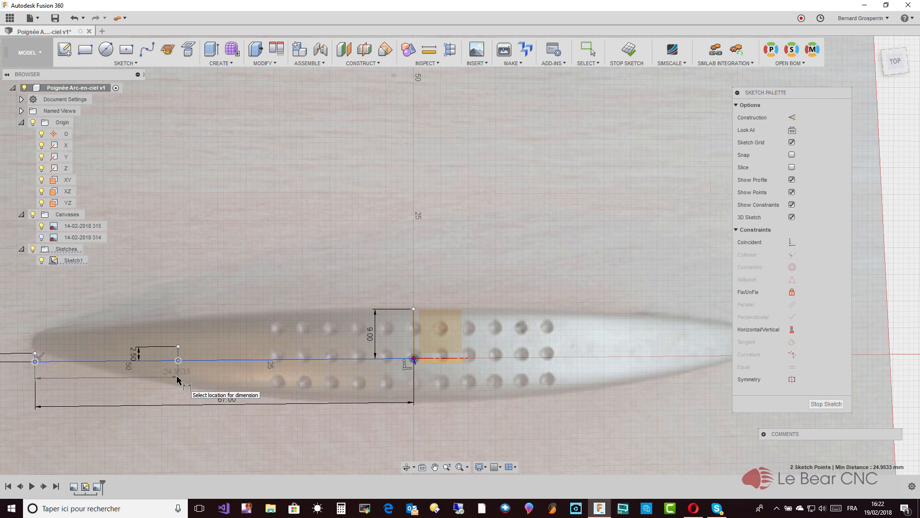
{"action": "left_click", "coordinate": [177, 379]}
{"action": "type", "text": "26"}
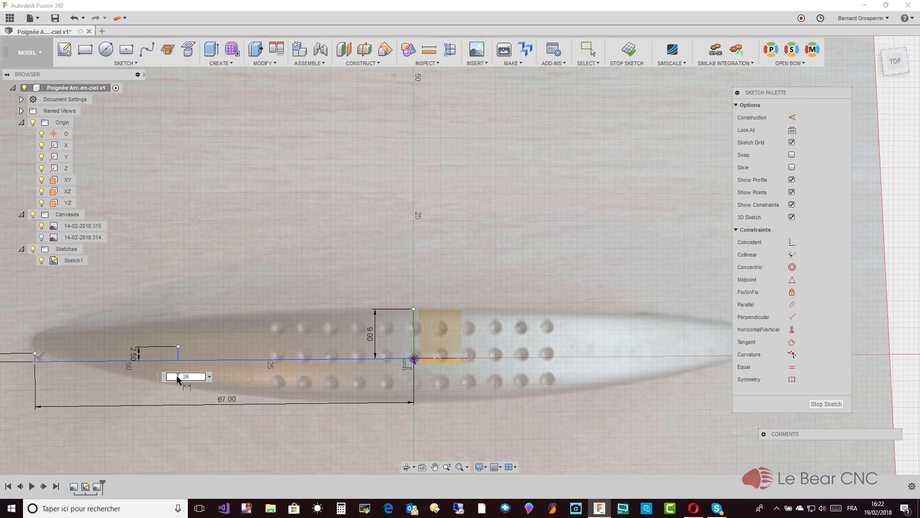
{"action": "key", "text": "Return"}
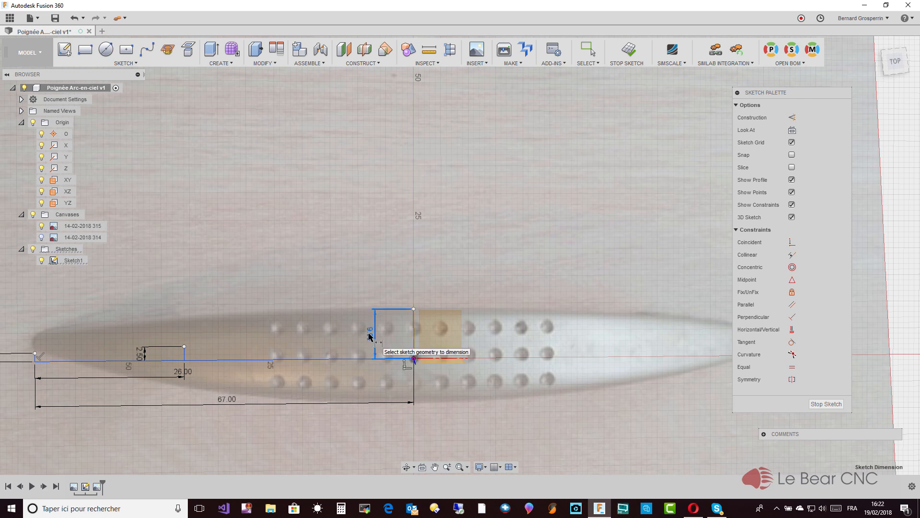
{"action": "key", "text": "Escape"}
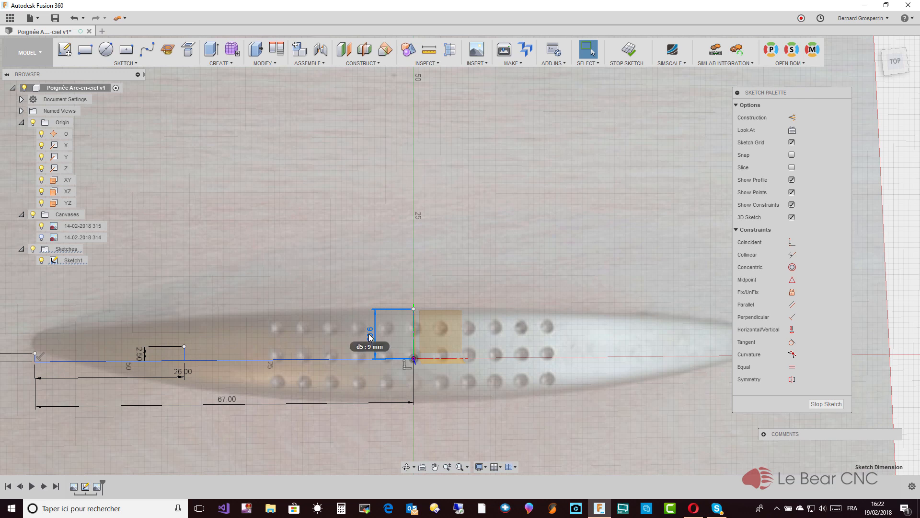
- Set the length of the centre half-width line to 8 mm
{"action": "double_click", "coordinate": [370, 337]}
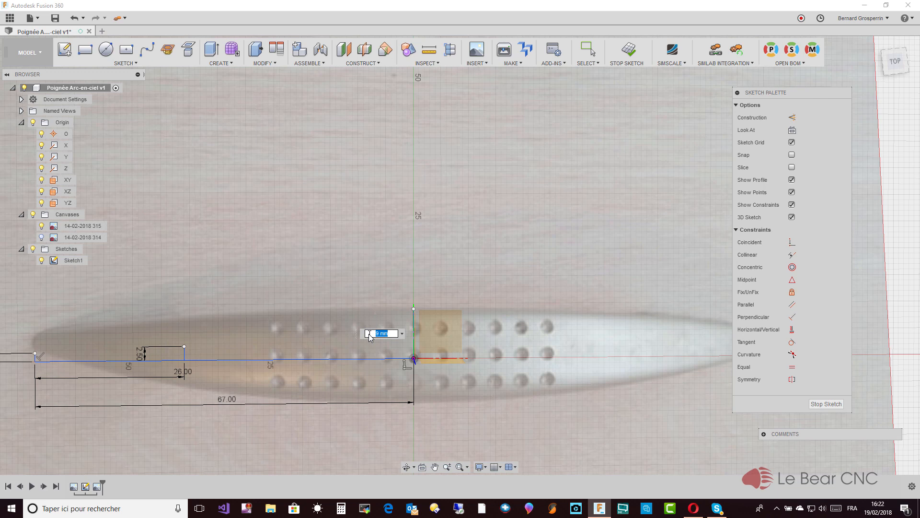
{"action": "type", "text": "8"}
{"action": "key", "text": "Return"}
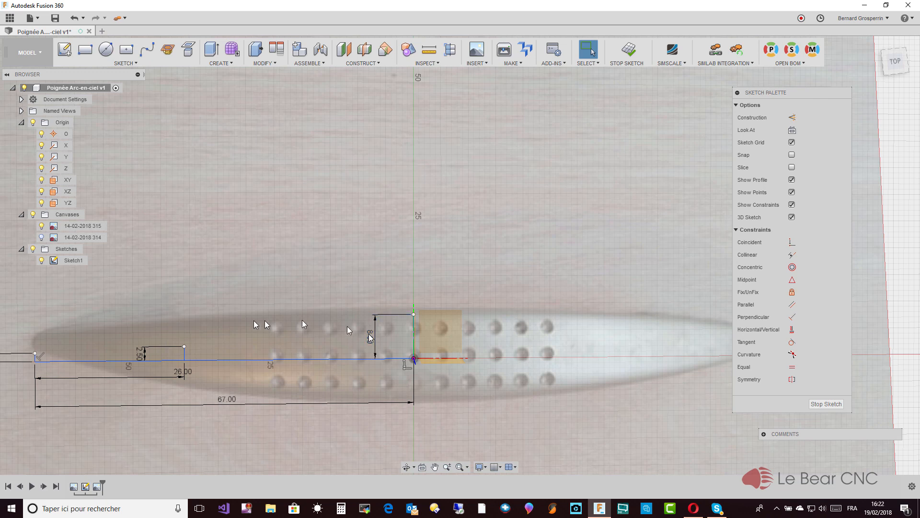
- Sketch a three-point spline about 79 mm long from just past the 8 mm line to just beyond the handle's outer tip
{"action": "left_click", "coordinate": [145, 51]}
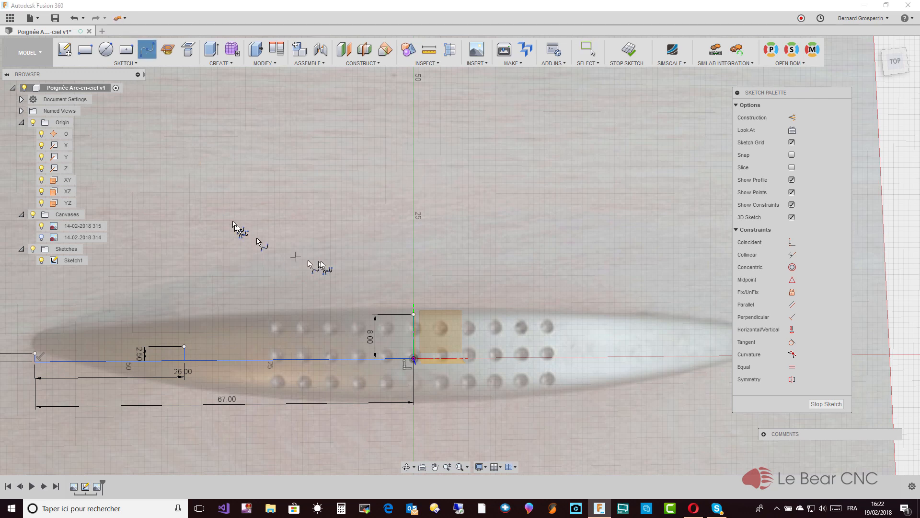
{"action": "left_click", "coordinate": [451, 314]}
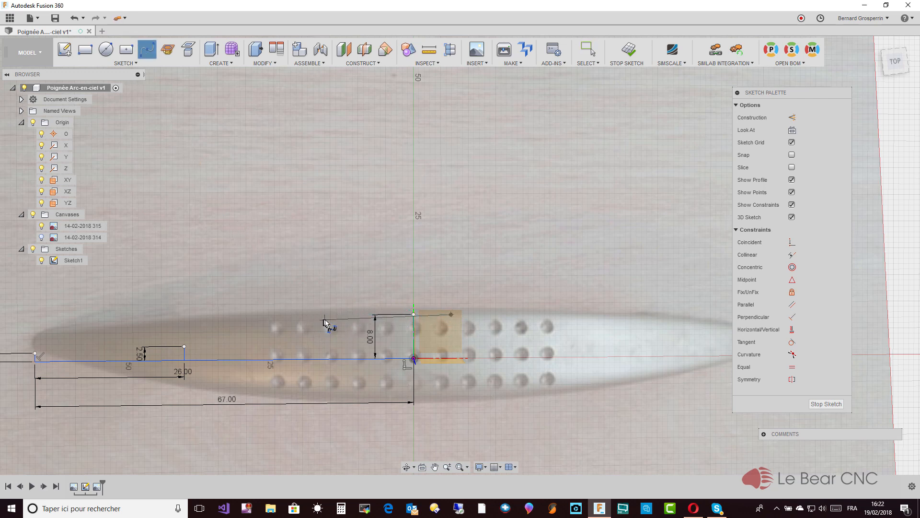
{"action": "left_click", "coordinate": [306, 319]}
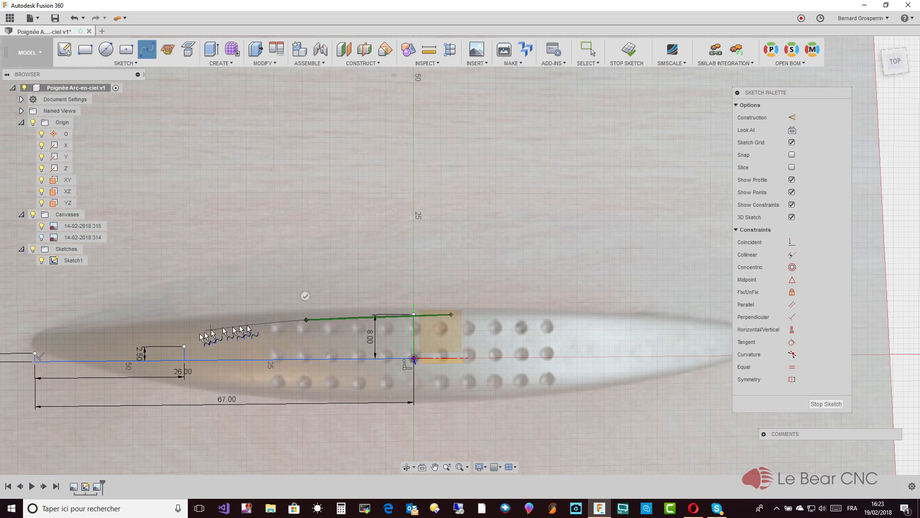
{"action": "left_click", "coordinate": [35, 353]}
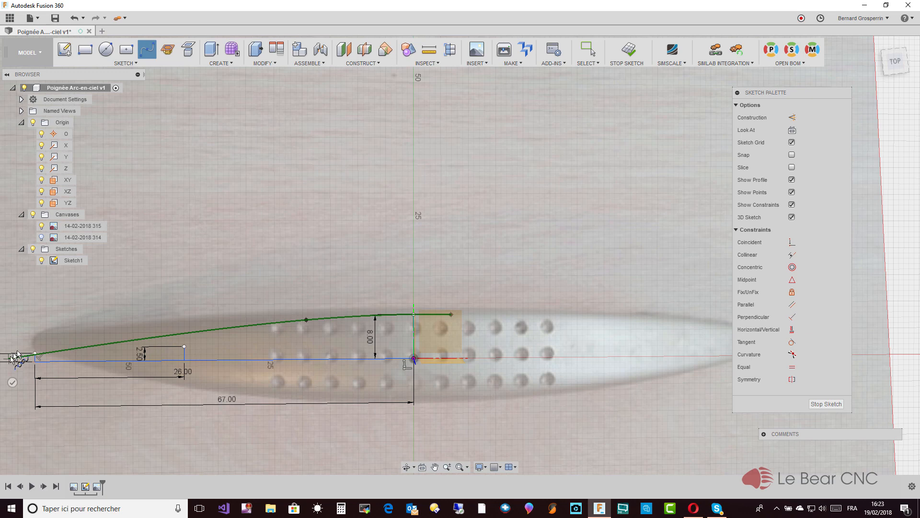
{"action": "left_click", "coordinate": [9, 358]}
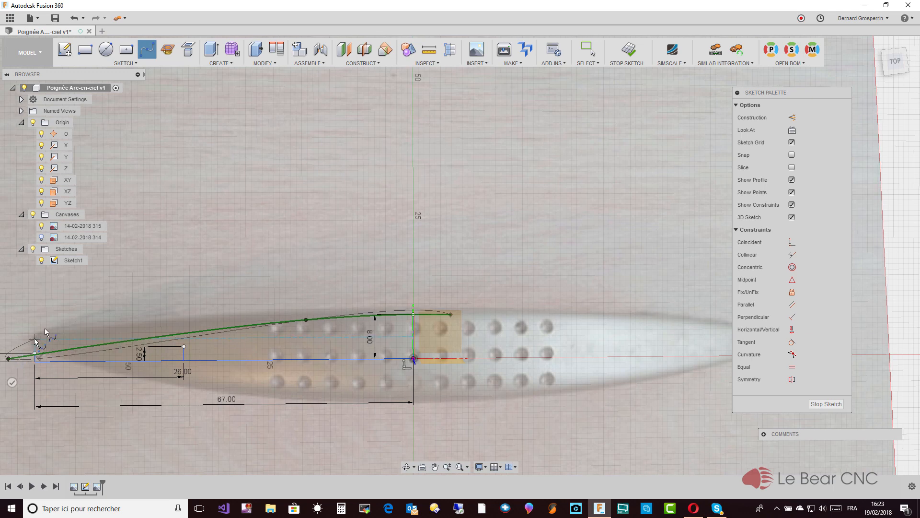
{"action": "left_click", "coordinate": [11, 391]}
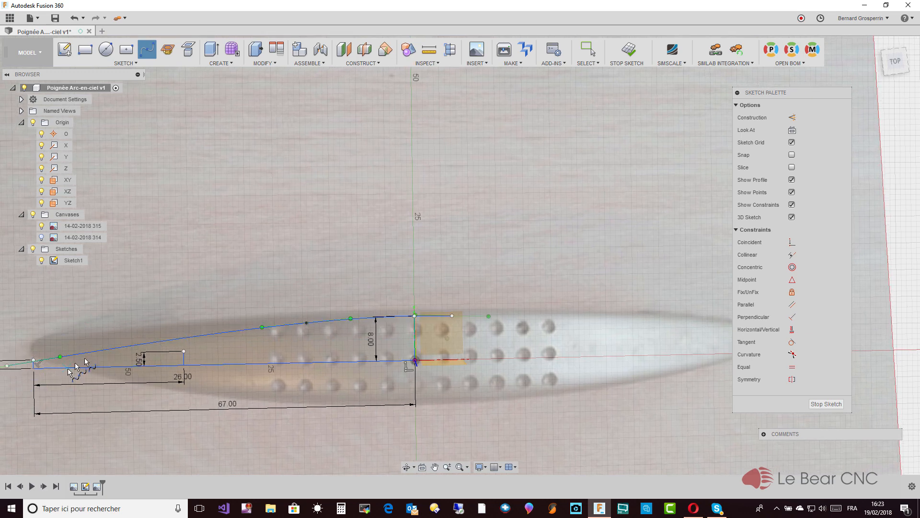
{"action": "middle_click_drag", "start_coordinate": [95, 346], "coordinate": [124, 352]}
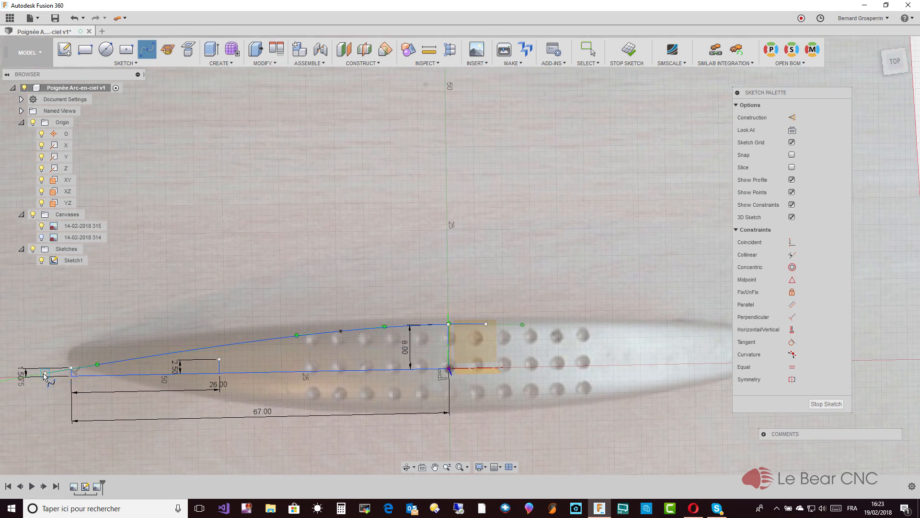
{"action": "key", "text": "Escape"}
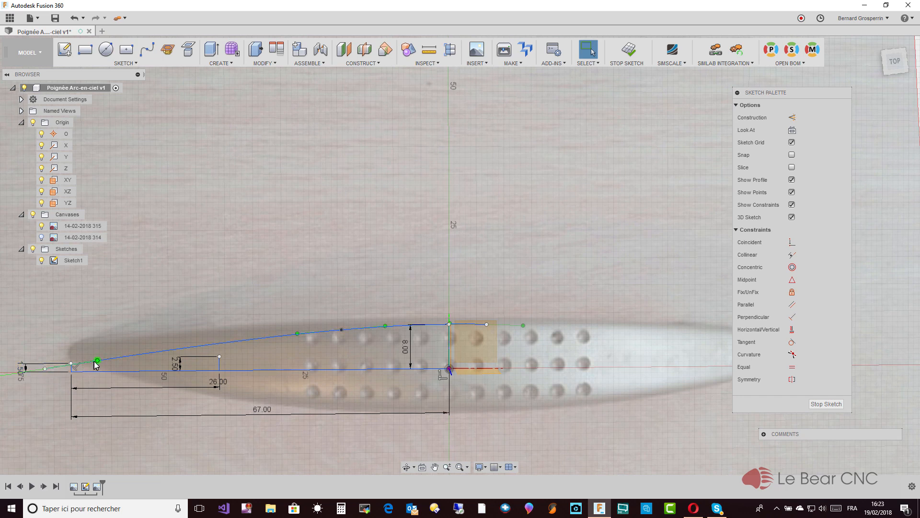
- Adjust the spline's end tangents and shift its middle fit point toward the outer tip to follow the photographed edge
{"action": "mouse_move", "coordinate": [95, 362]}
{"action": "left_mouse_down"}
{"action": "mouse_move", "coordinate": [95, 349]}
{"action": "mouse_move", "coordinate": [96, 359]}
{"action": "left_mouse_up"}
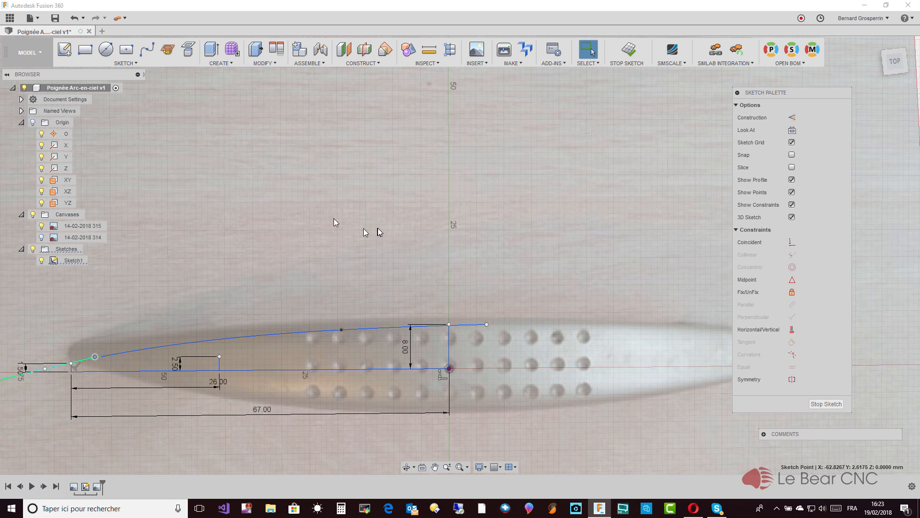
{"action": "left_click", "coordinate": [477, 326]}
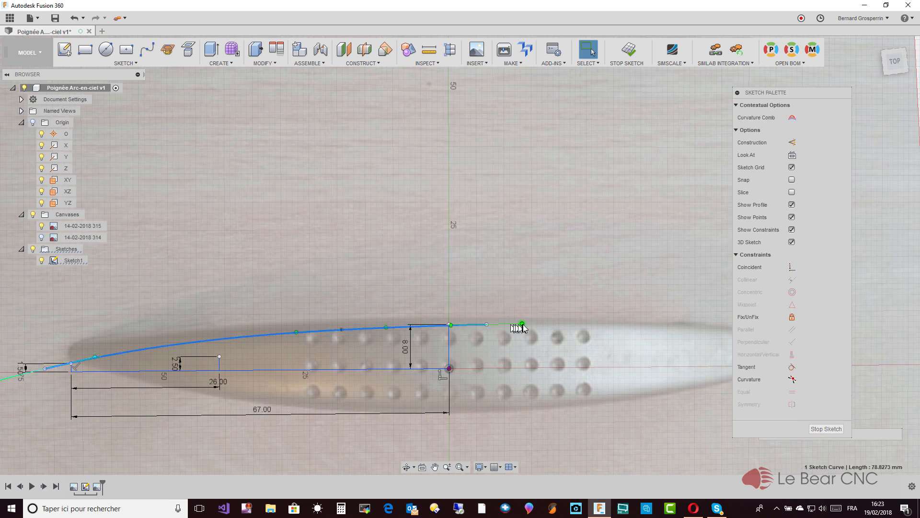
{"action": "left_click", "coordinate": [523, 325]}
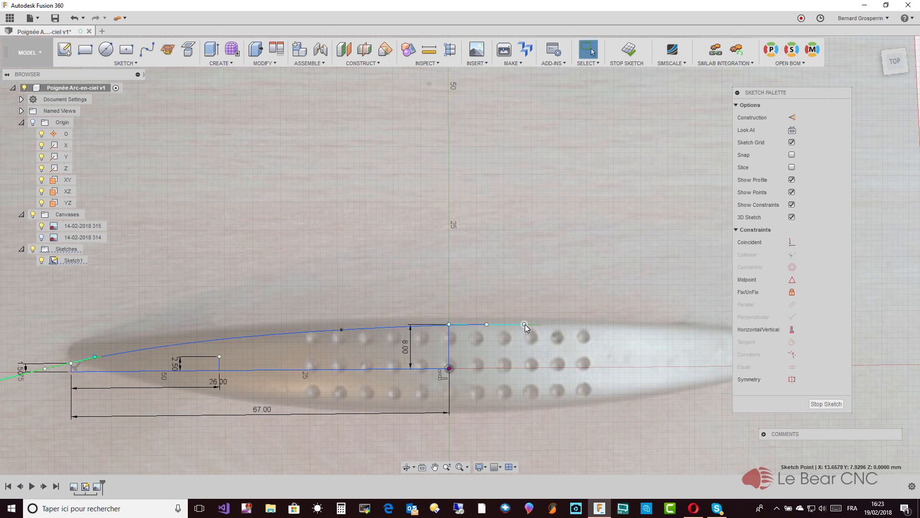
{"action": "left_click_drag", "start_coordinate": [342, 331], "coordinate": [260, 333]}
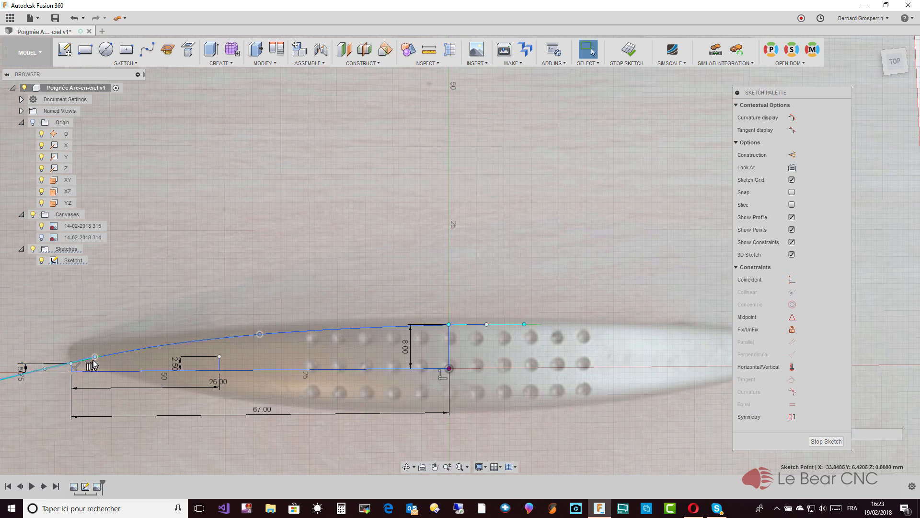
{"action": "left_click_drag", "start_coordinate": [95, 358], "coordinate": [49, 369]}
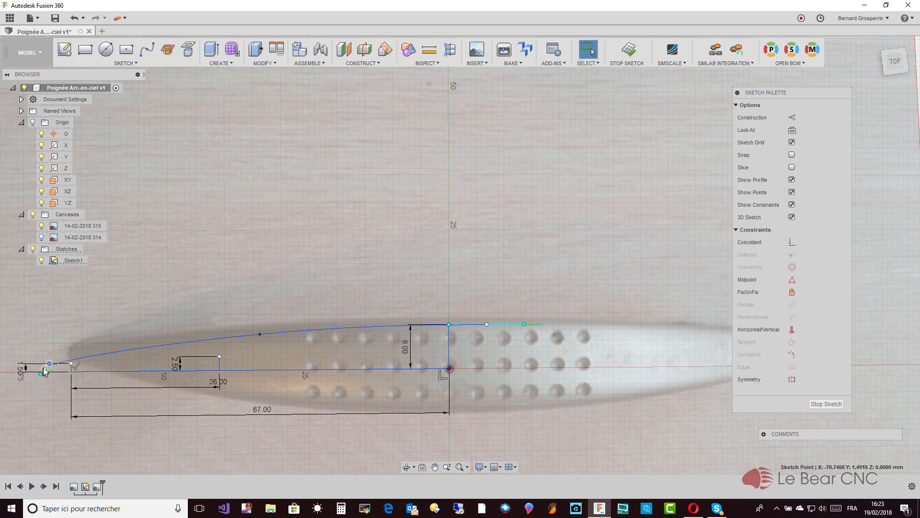
- Move the spline's outer end about 1.3 mm below the centreline and turn its tangent perpendicular to that line
{"action": "left_click", "coordinate": [44, 370]}
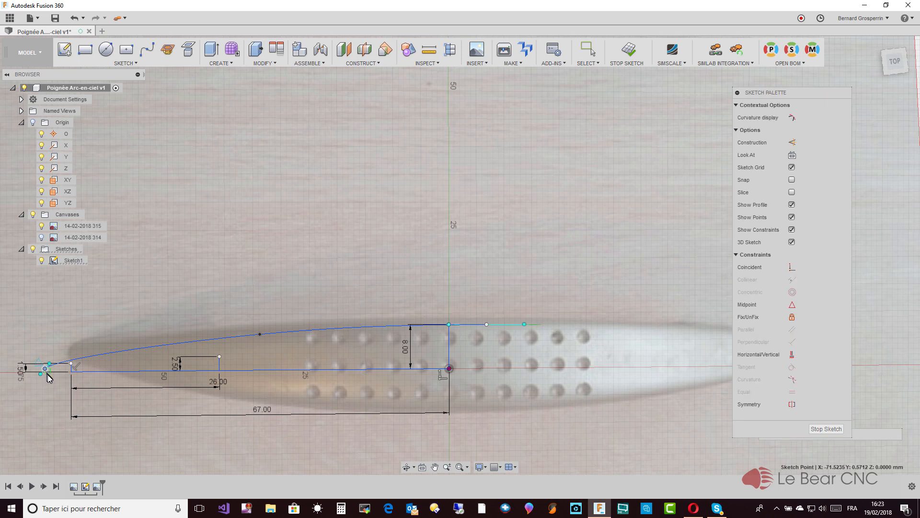
{"action": "left_click", "coordinate": [45, 372]}
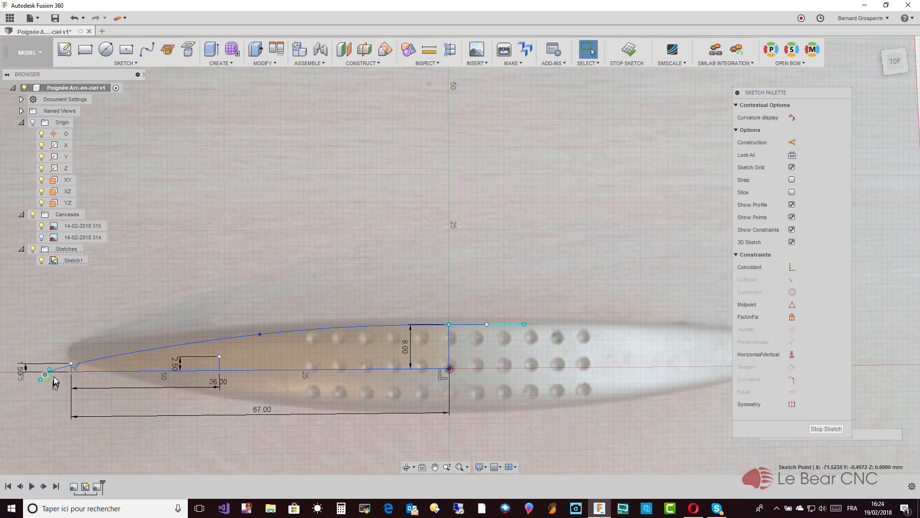
{"action": "left_click_drag", "start_coordinate": [52, 373], "coordinate": [45, 375]}
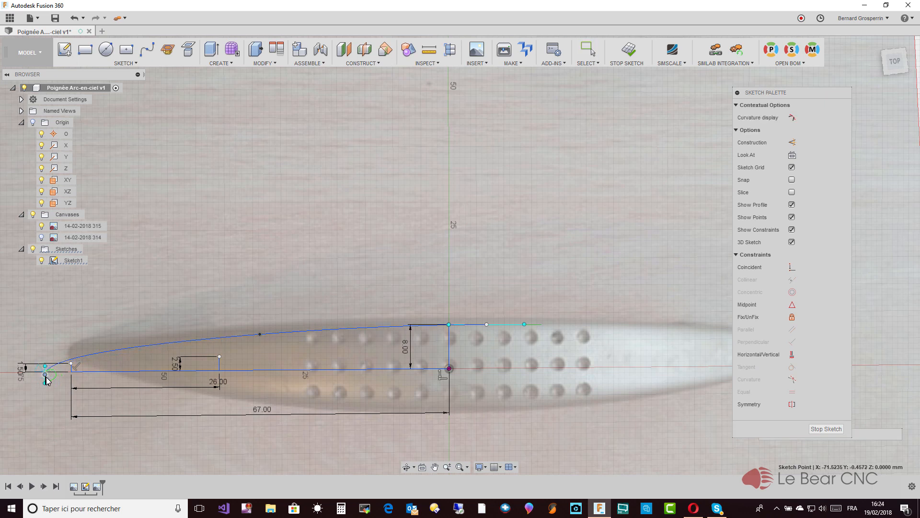
{"action": "left_click", "coordinate": [47, 402]}
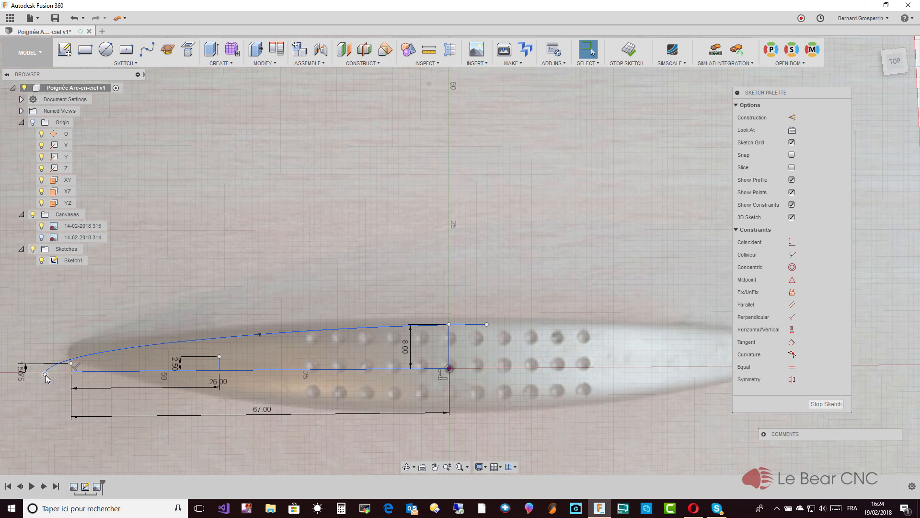
{"action": "left_click", "coordinate": [45, 375]}
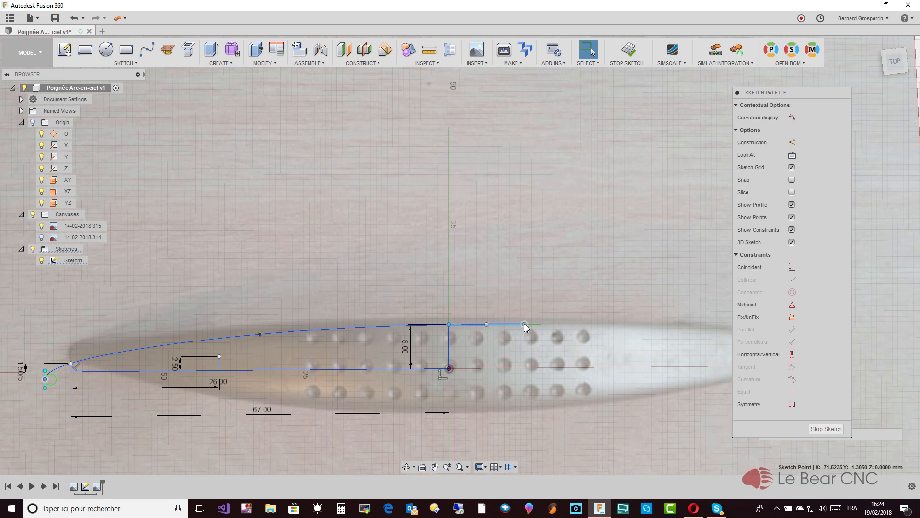
{"action": "left_click_drag", "start_coordinate": [525, 325], "coordinate": [526, 325]}
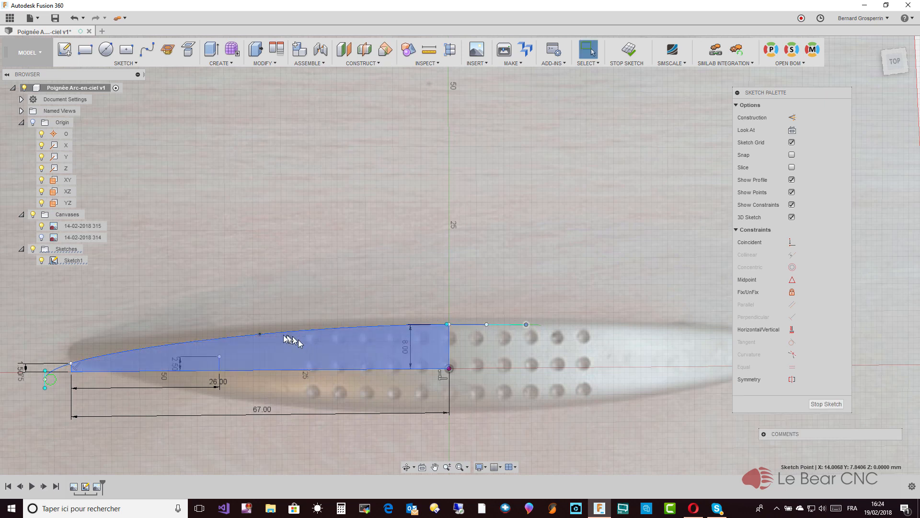
{"action": "left_click_drag", "start_coordinate": [258, 338], "coordinate": [242, 335]}
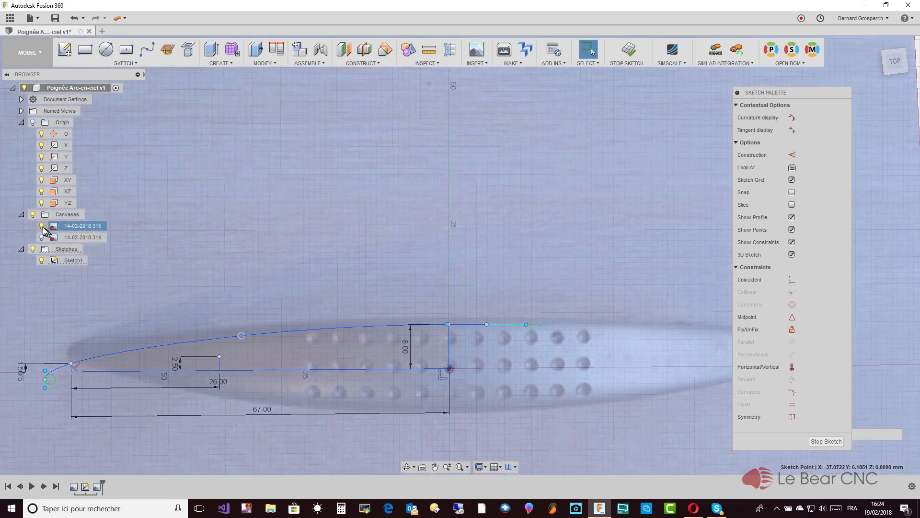
{"action": "left_click", "coordinate": [42, 226]}
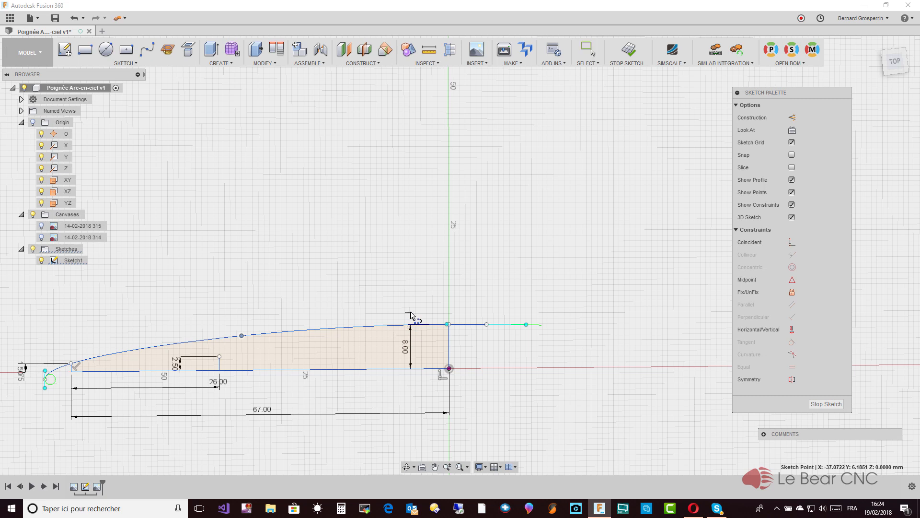
- Sketch two lines from the origin: one about 18 mm up the perpendicular axis and one about 15 mm extending the centreline
{"action": "left_click", "coordinate": [450, 367]}
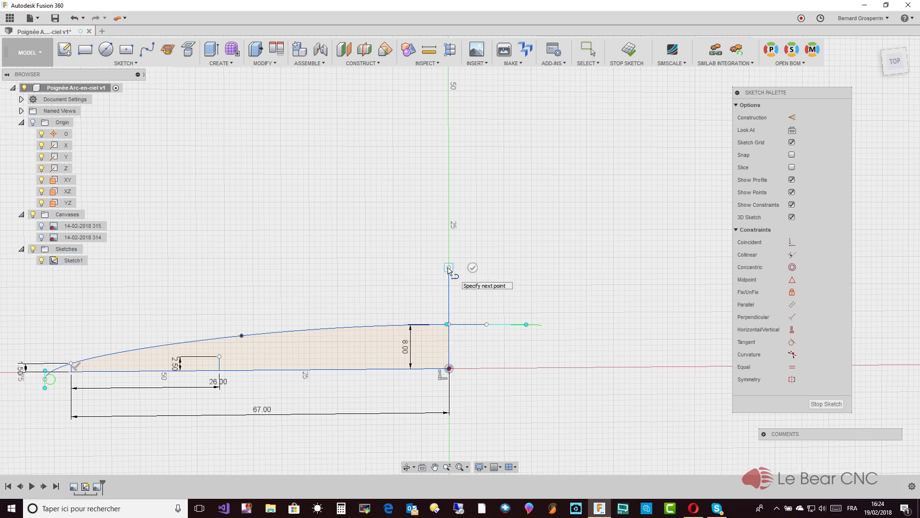
{"action": "left_click", "coordinate": [449, 268]}
{"action": "left_click", "coordinate": [473, 267]}
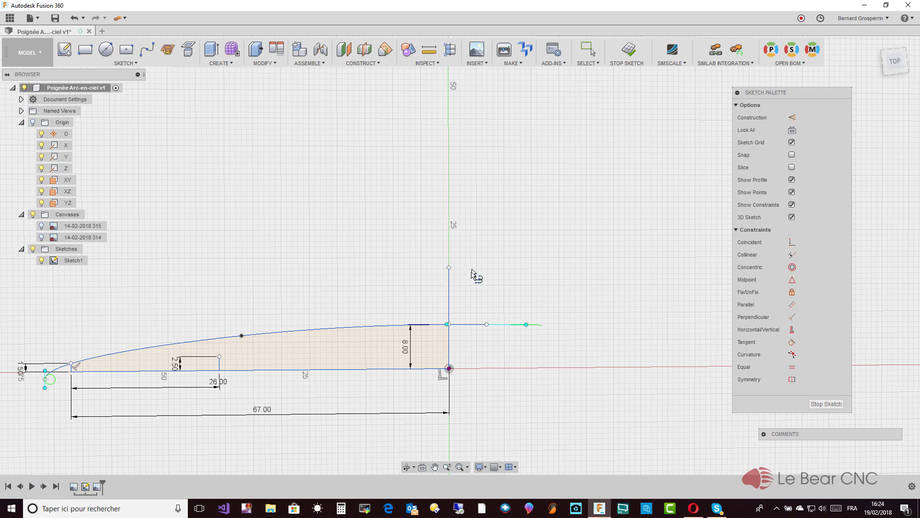
{"action": "left_click", "coordinate": [449, 369]}
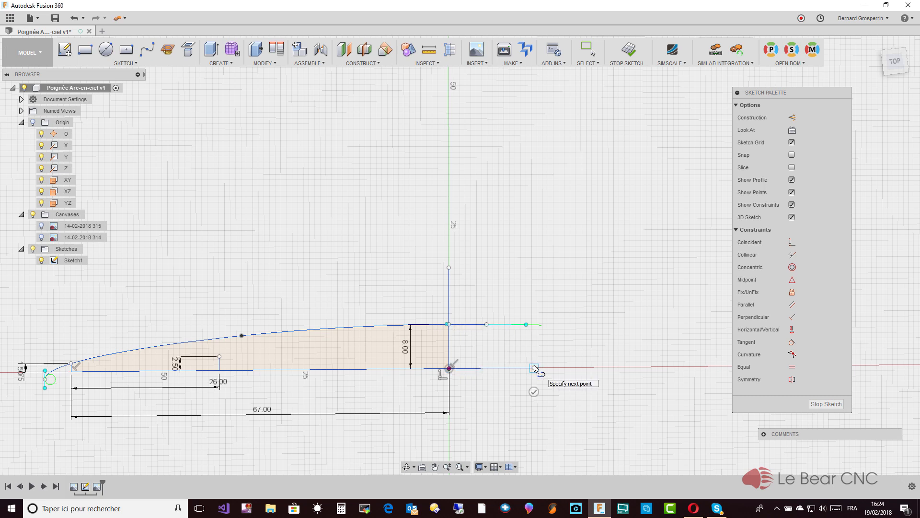
{"action": "double_click", "coordinate": [535, 369]}
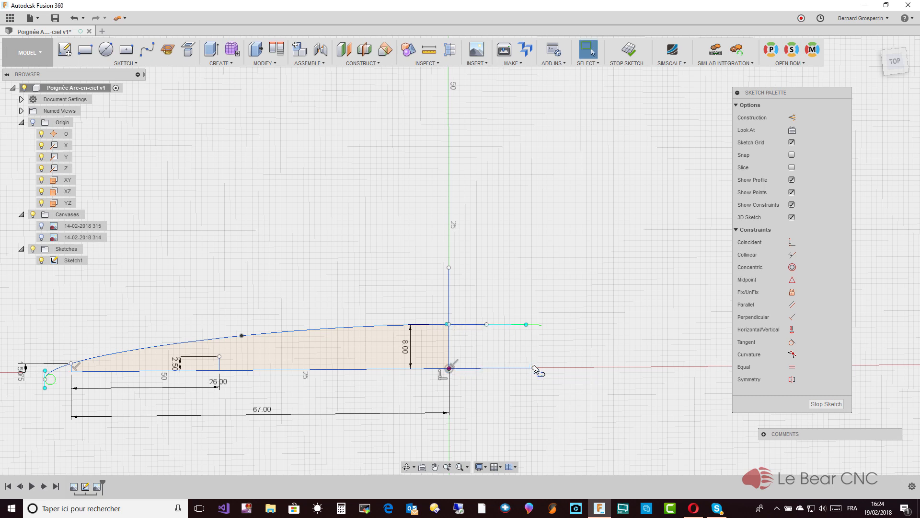
{"action": "left_click", "coordinate": [473, 327]}
{"action": "key", "text": "x"}
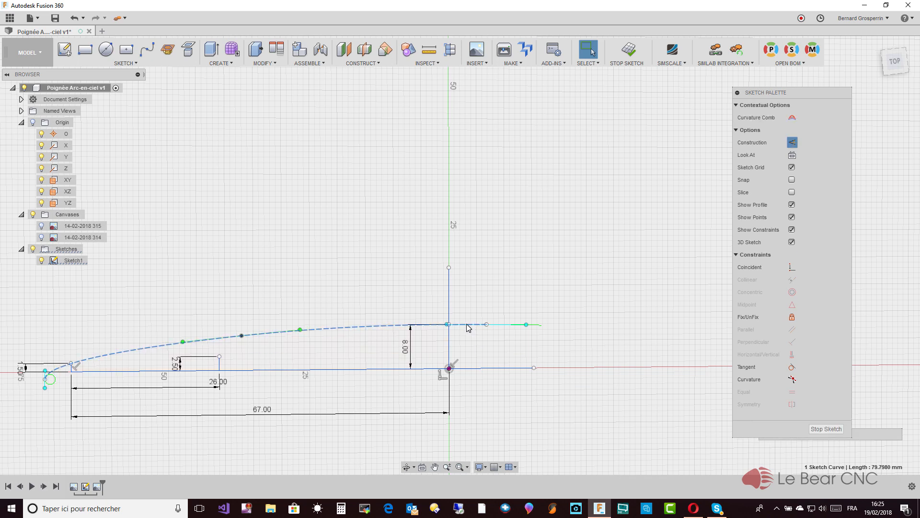
{"action": "key", "text": "x"}
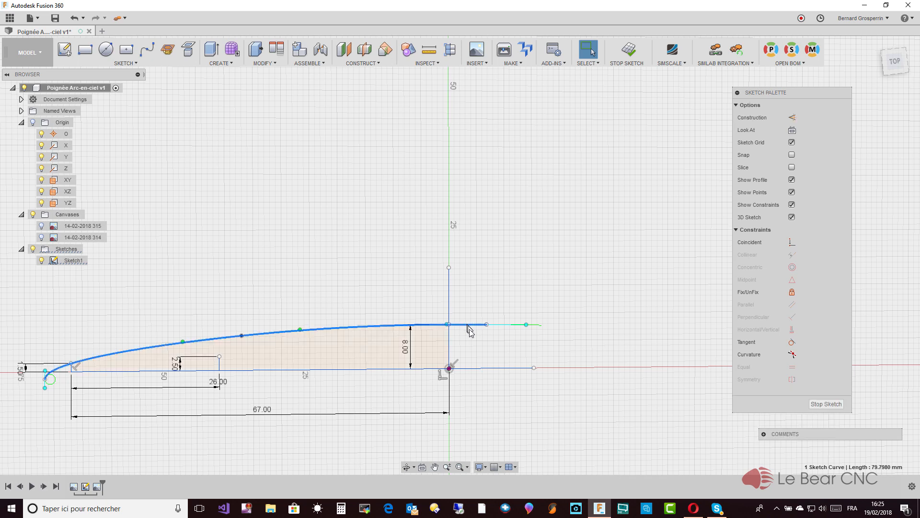
- Convert the short centreline extension, the perpendicular line from the origin and the 67 mm line to construction lines
{"action": "left_click", "coordinate": [489, 369]}
{"action": "key", "text": "x"}
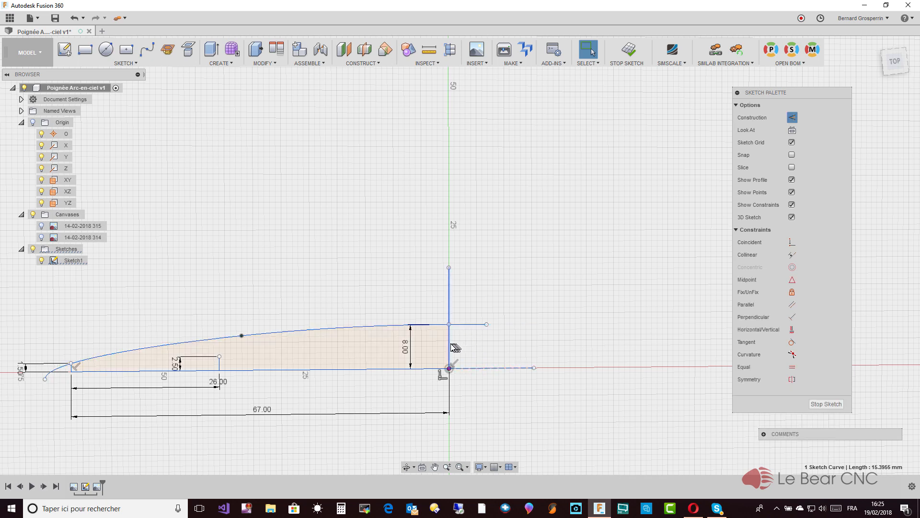
{"action": "left_click", "coordinate": [450, 304]}
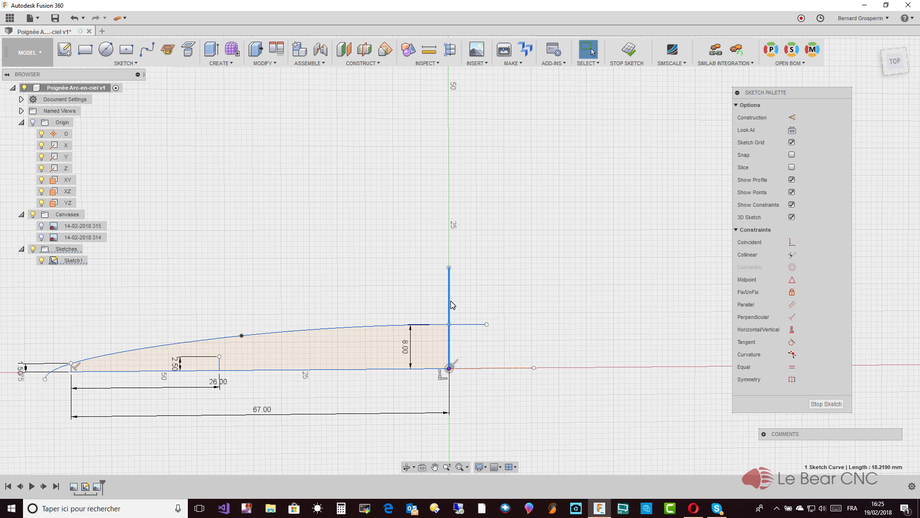
{"action": "key", "text": "x"}
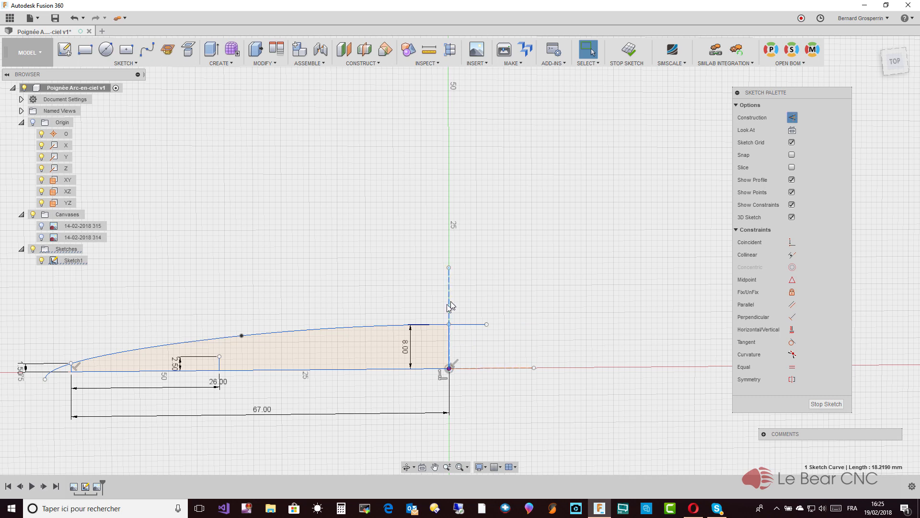
{"action": "left_click", "coordinate": [394, 370]}
{"action": "key", "text": "x"}
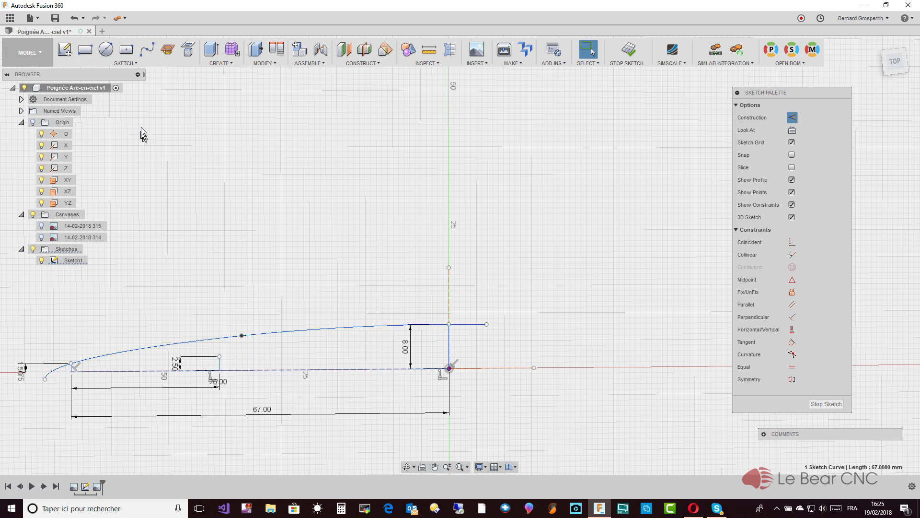
- Mirror the outline spline, the 1.5 mm end line and the 67 mm line about the short horizontal construction line
{"action": "left_click", "coordinate": [134, 65]}
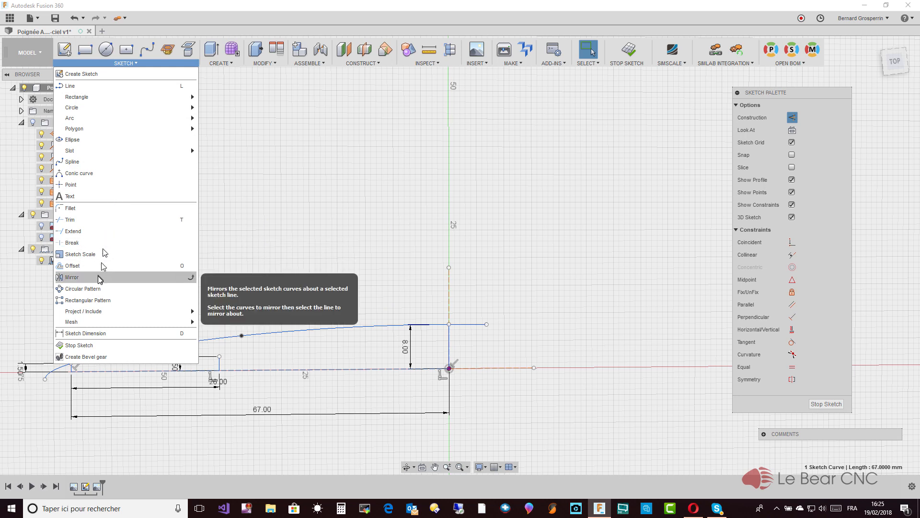
{"action": "left_click", "coordinate": [77, 277]}
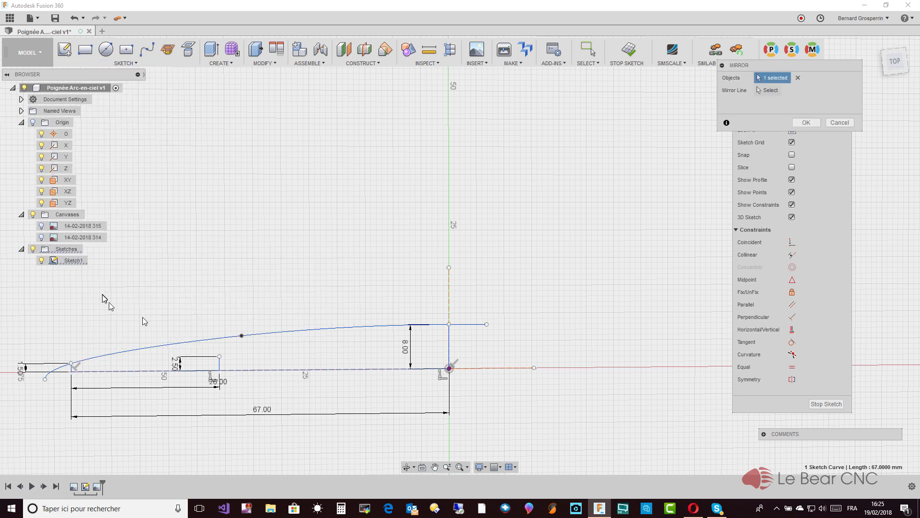
{"action": "left_click", "coordinate": [155, 347]}
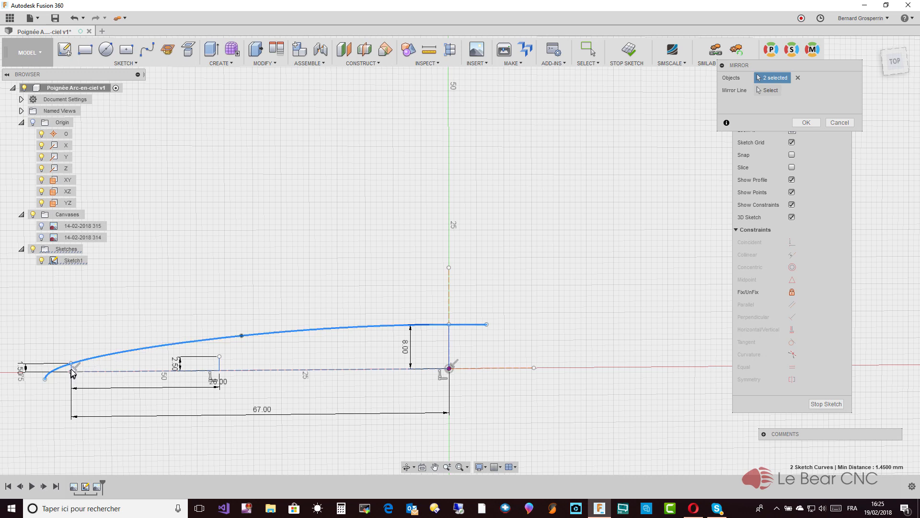
{"action": "scroll", "coordinate": [107, 375], "scroll_direction": "up", "scroll_amount": 5}
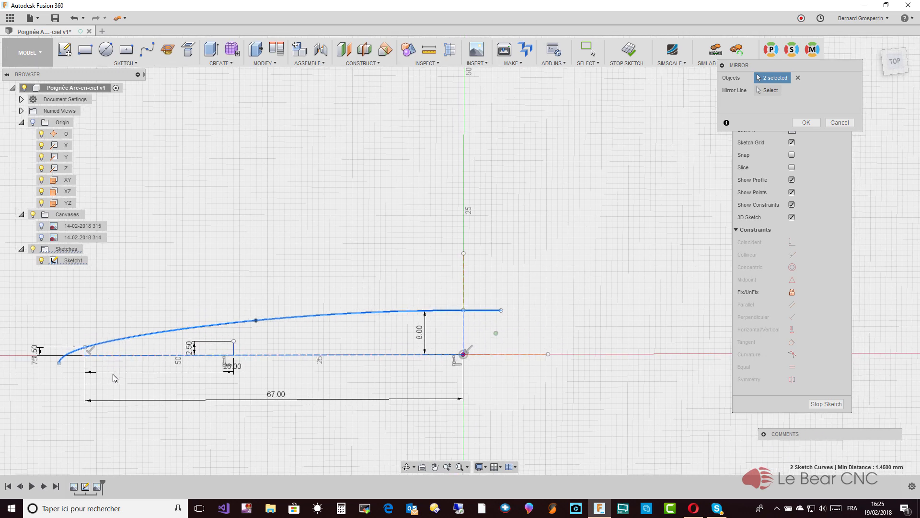
{"action": "left_click", "coordinate": [76, 356]}
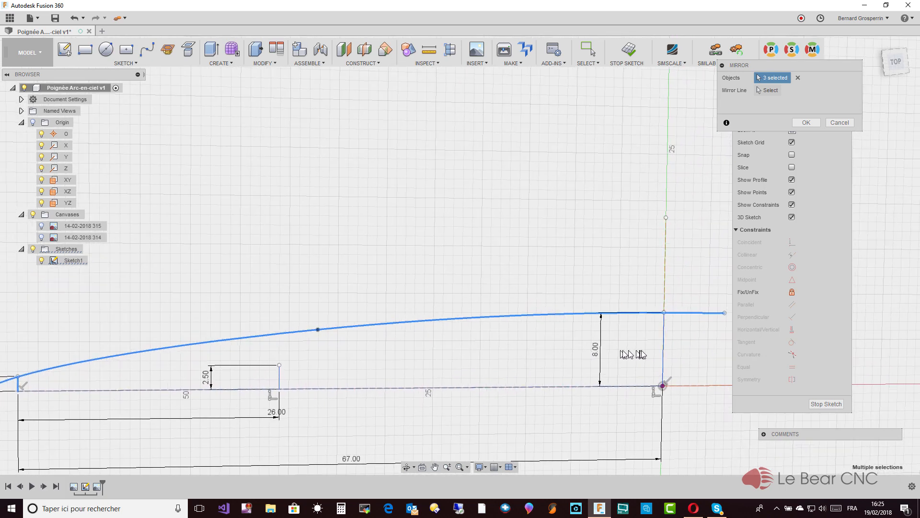
{"action": "left_click", "coordinate": [664, 354]}
{"action": "left_click", "coordinate": [665, 306]}
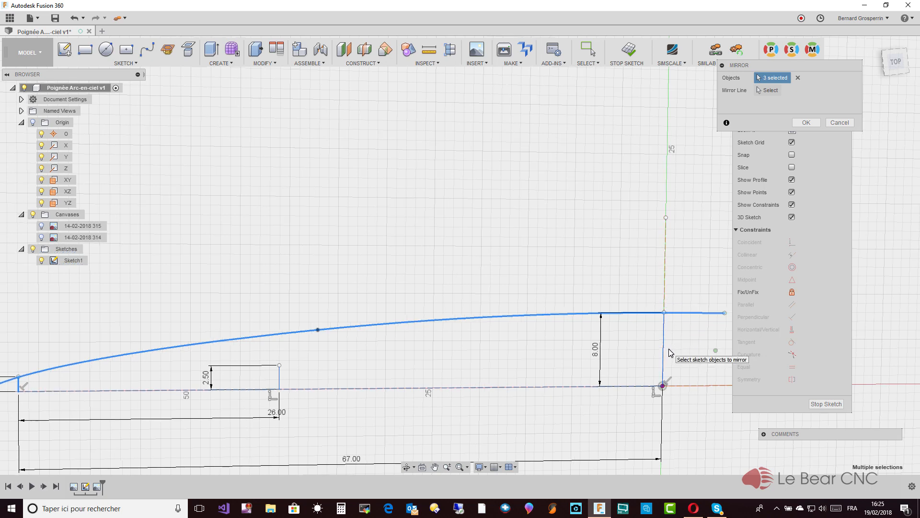
{"action": "scroll", "coordinate": [479, 297], "scroll_direction": "down", "scroll_amount": 2}
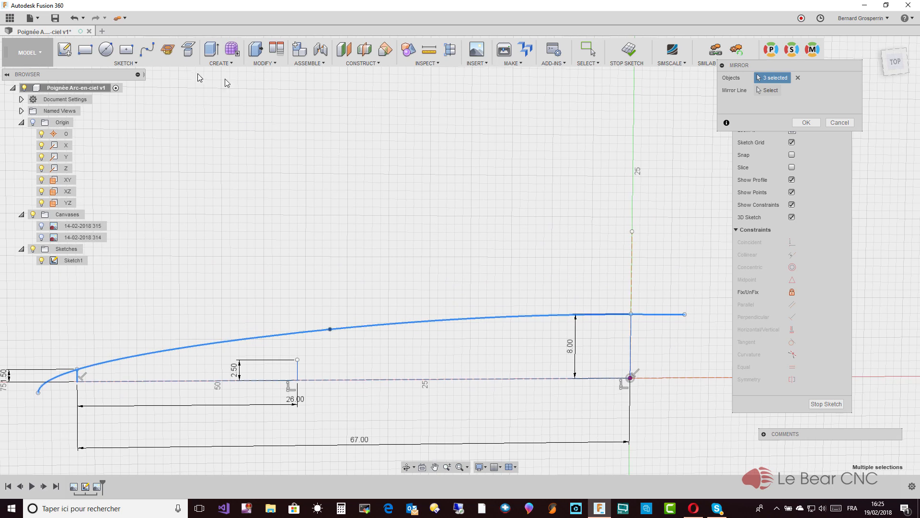
{"action": "left_click", "coordinate": [769, 90]}
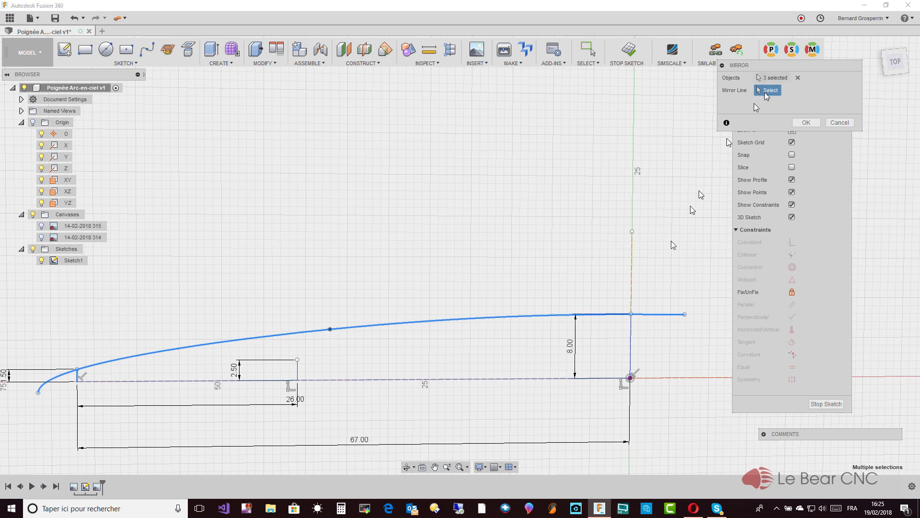
{"action": "left_click", "coordinate": [647, 378]}
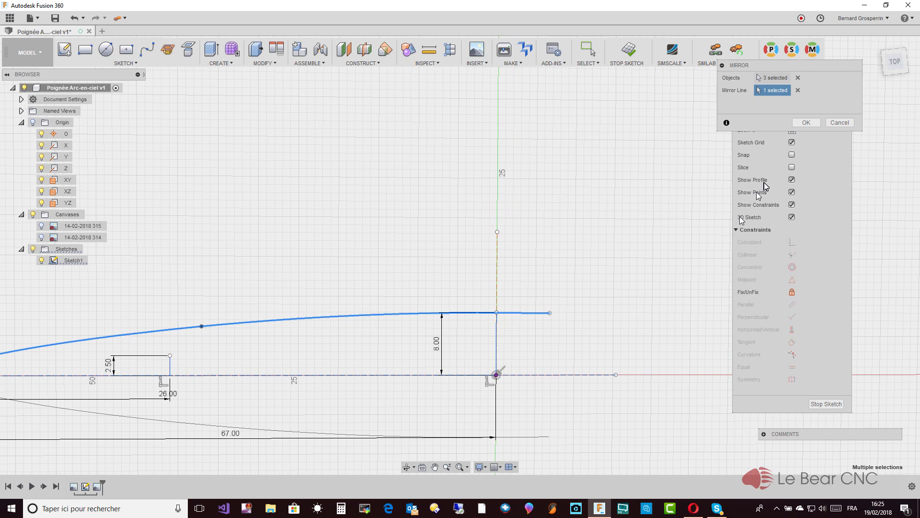
{"action": "left_click", "coordinate": [811, 122]}
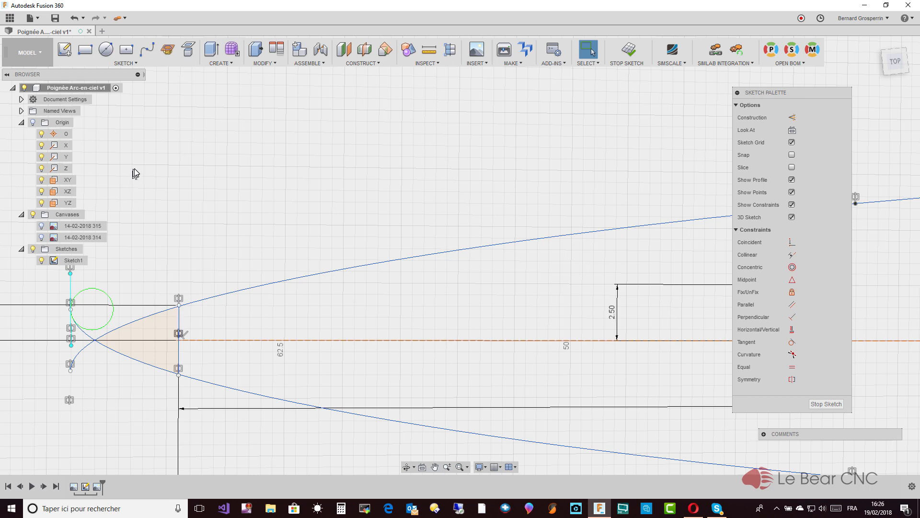
- Draw a conic curve with rho 0.75 rounding the tip corner between the upper outline spline and the short end line
{"action": "left_click", "coordinate": [127, 66]}
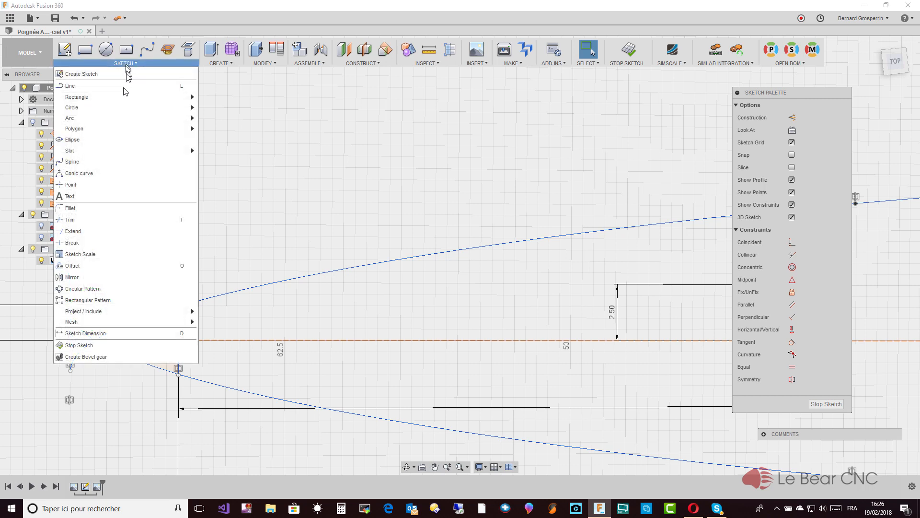
{"action": "left_click", "coordinate": [92, 173]}
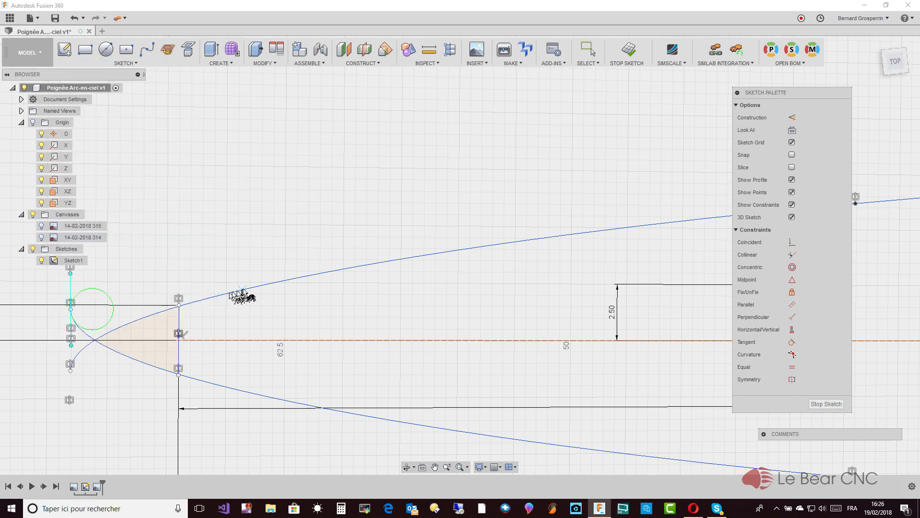
{"action": "left_click", "coordinate": [217, 296]}
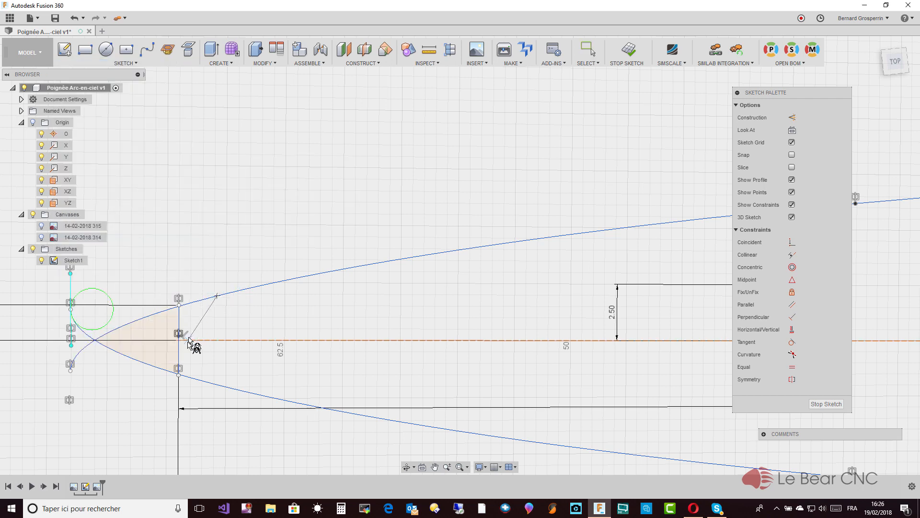
{"action": "left_click", "coordinate": [179, 346]}
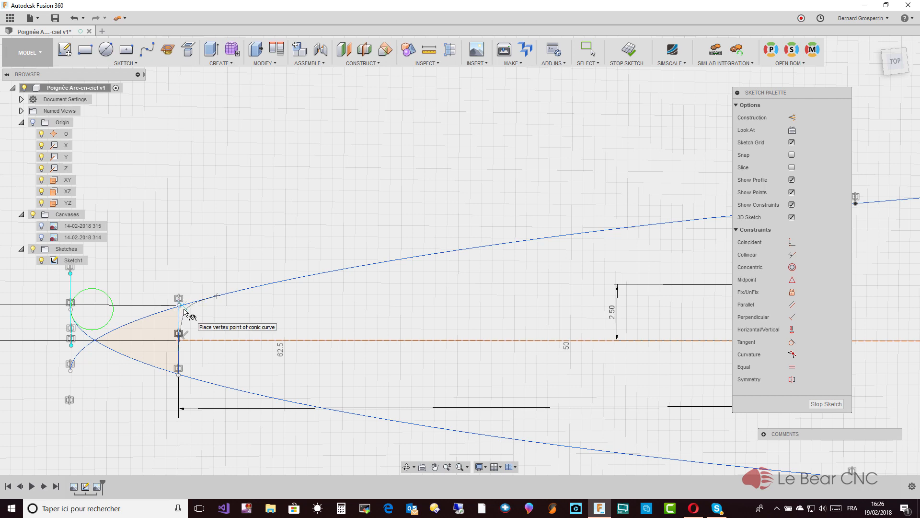
{"action": "left_click", "coordinate": [185, 311]}
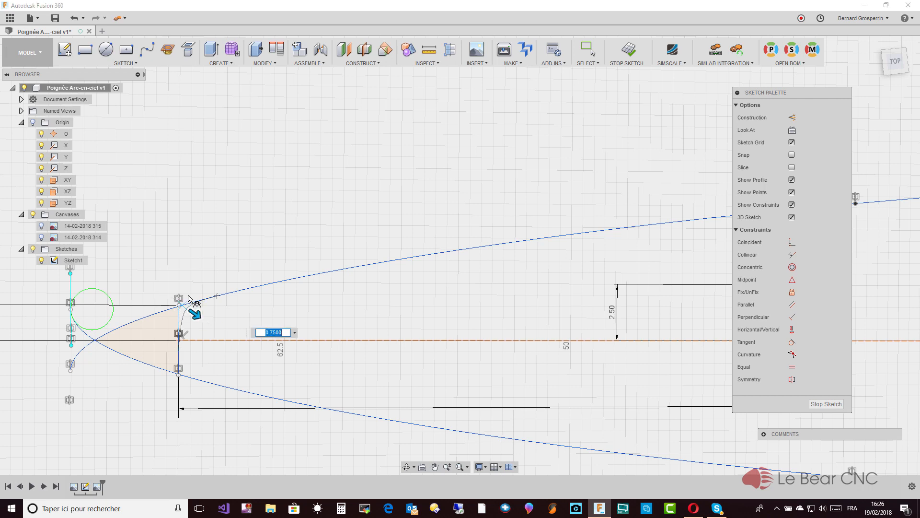
{"action": "key", "text": "Return"}
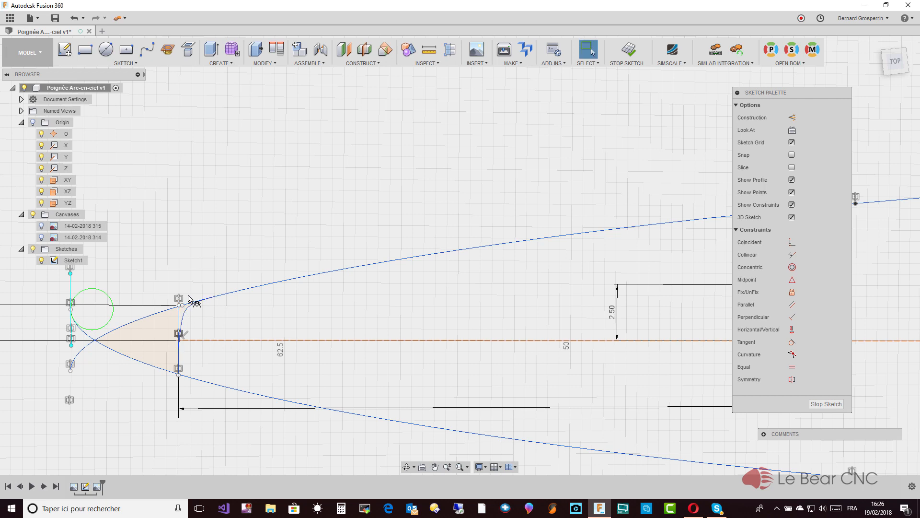
- Make the conic curve tangent to the short end line at the outer tip
{"action": "left_click", "coordinate": [792, 344]}
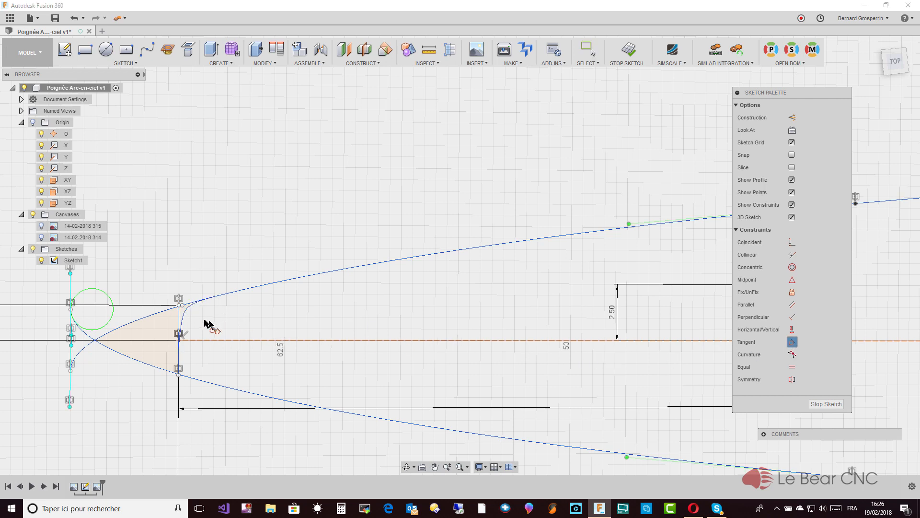
{"action": "left_click", "coordinate": [181, 331]}
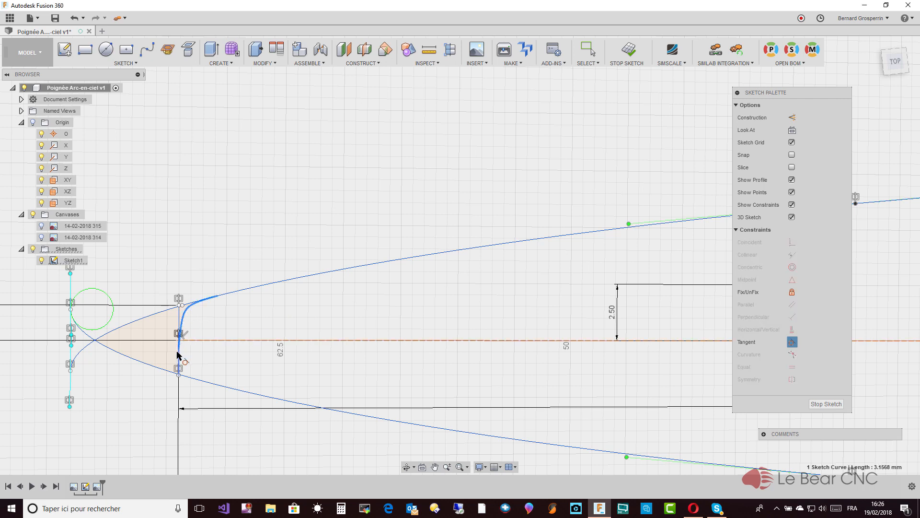
{"action": "left_click", "coordinate": [178, 354]}
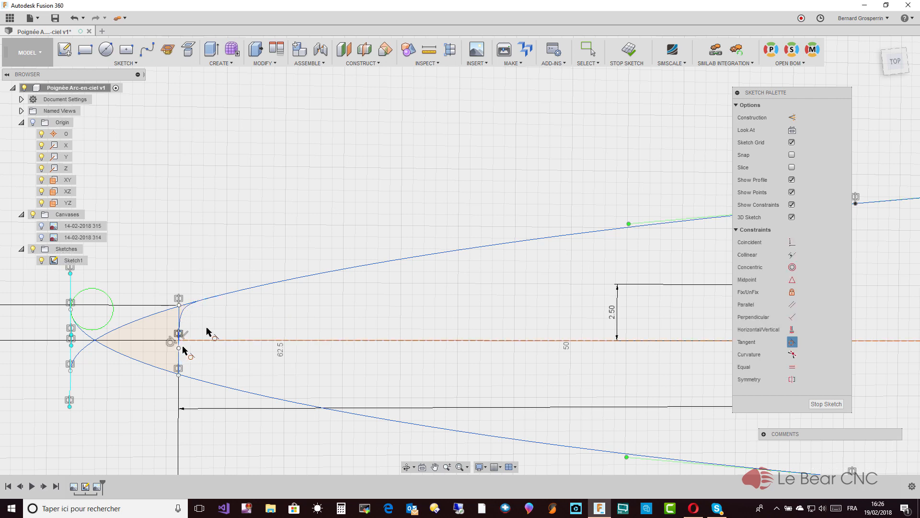
{"action": "left_click", "coordinate": [215, 298]}
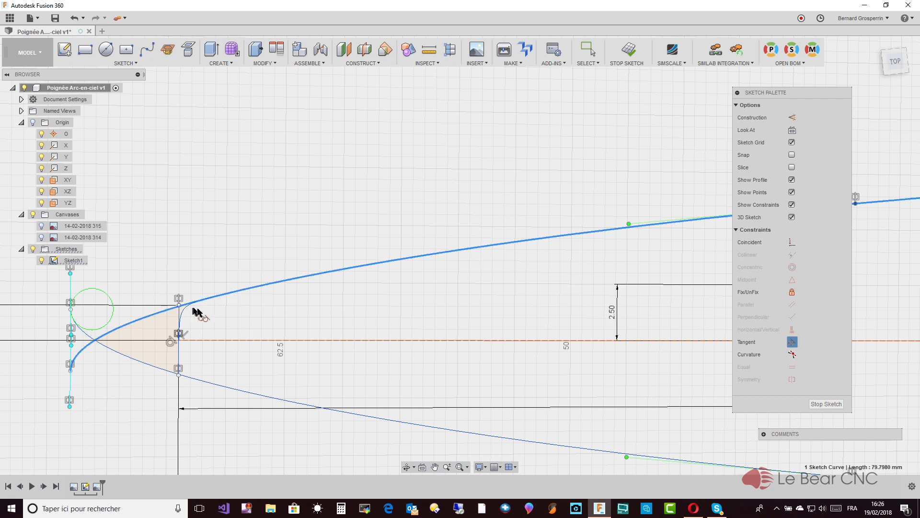
{"action": "key", "text": "Escape"}
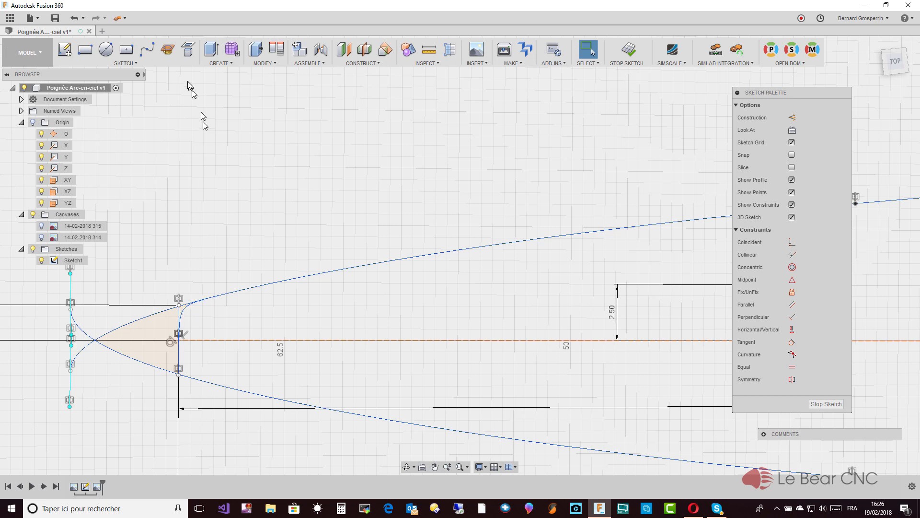
- Mirror the conic curve about the construction centreline to round the opposite corner of the tip
{"action": "left_click", "coordinate": [136, 68]}
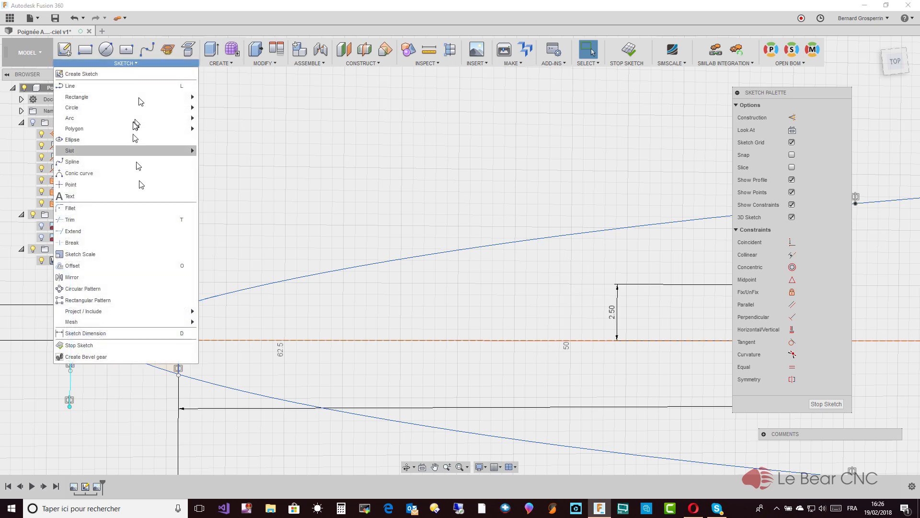
{"action": "left_click", "coordinate": [119, 277]}
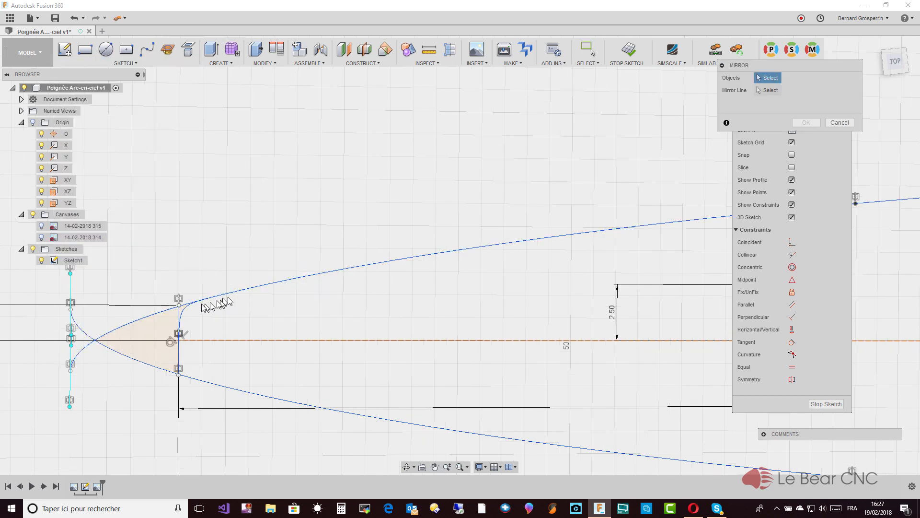
{"action": "left_click", "coordinate": [188, 313]}
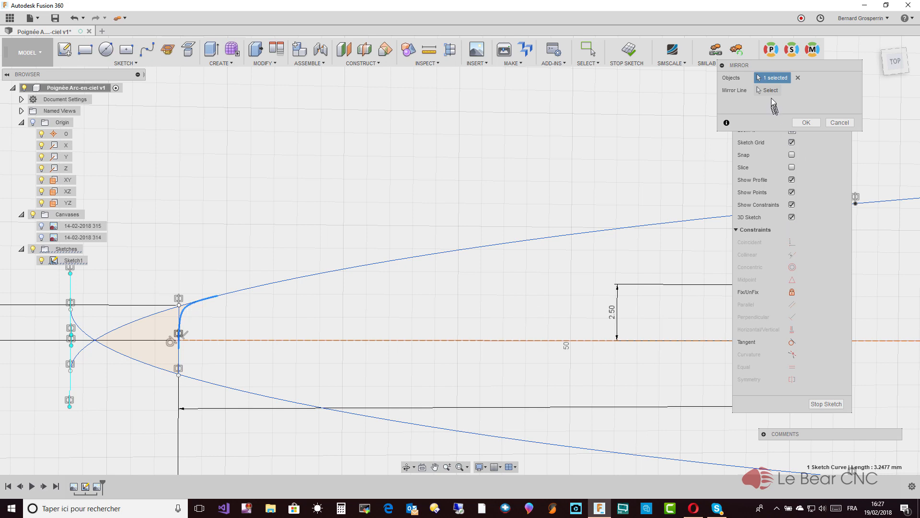
{"action": "left_click", "coordinate": [771, 93]}
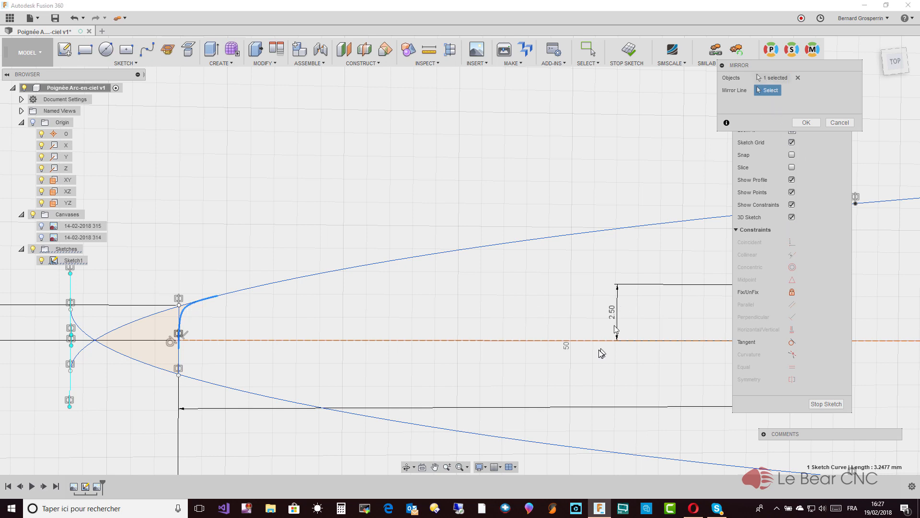
{"action": "left_click", "coordinate": [563, 341]}
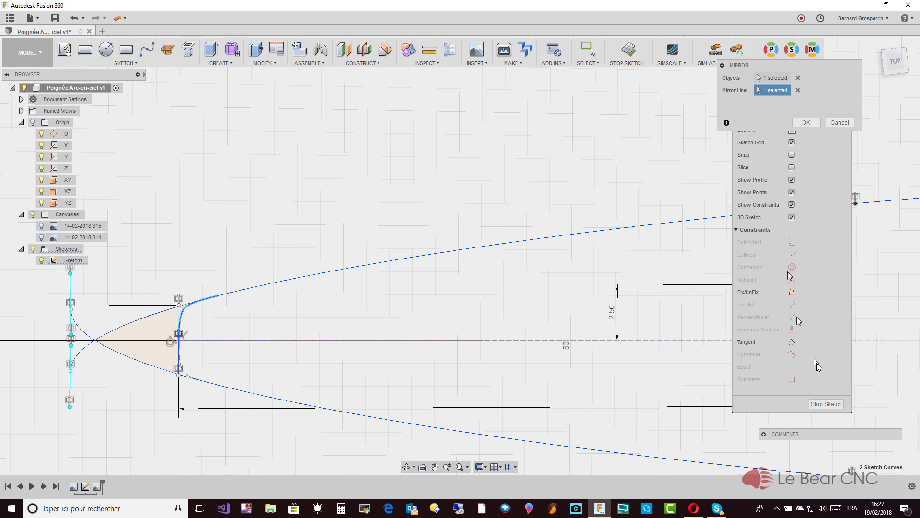
{"action": "left_click", "coordinate": [805, 123]}
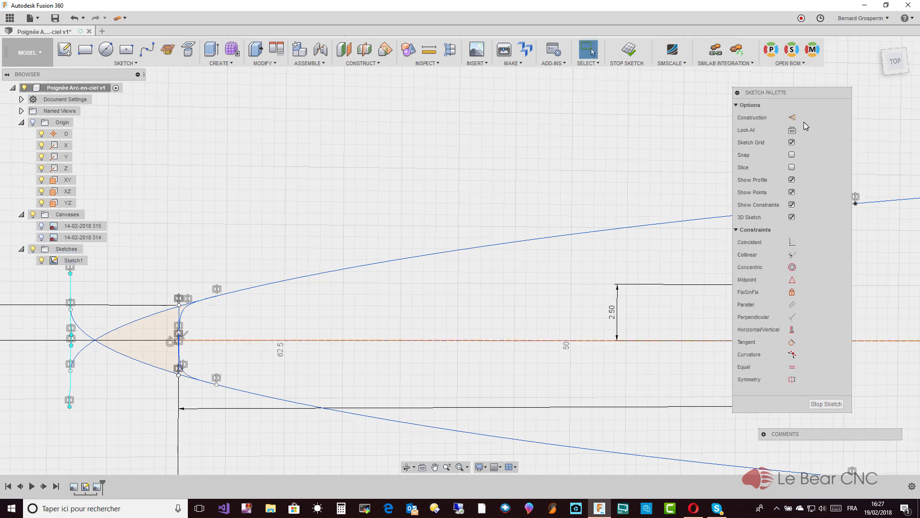
- Trim the crossing ends of both outline splines beyond the end line at the outer tip
{"action": "middle_click_drag", "start_coordinate": [455, 128], "coordinate": [321, 160]}
{"action": "key", "text": "t"}
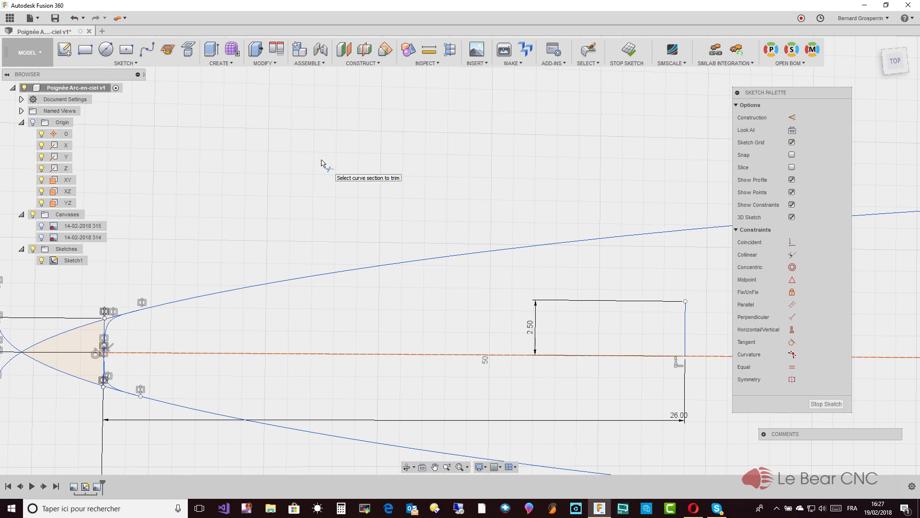
{"action": "left_click", "coordinate": [82, 380]}
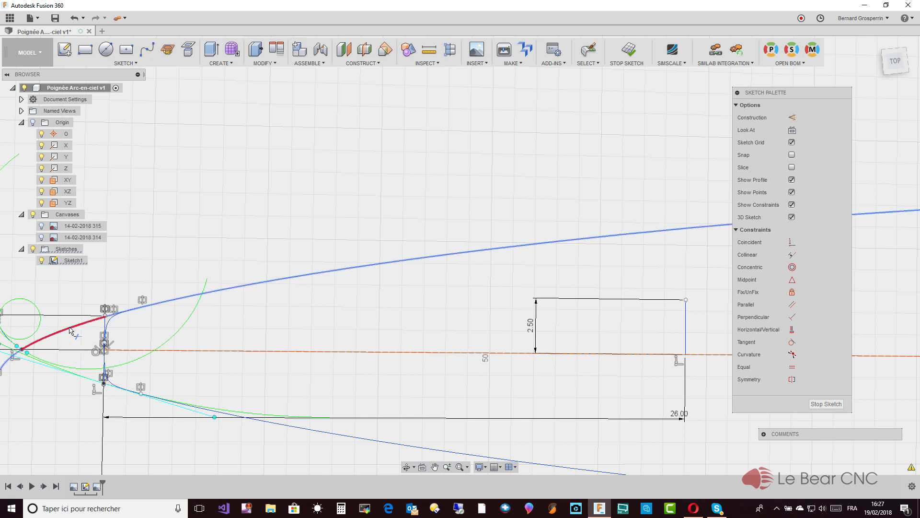
{"action": "scroll", "coordinate": [70, 331], "scroll_direction": "down", "scroll_amount": 3}
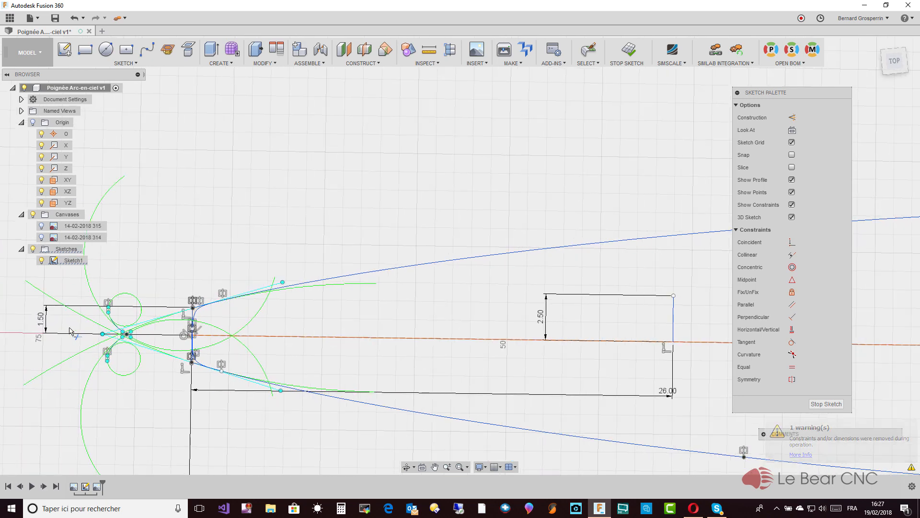
{"action": "left_click", "coordinate": [114, 350]}
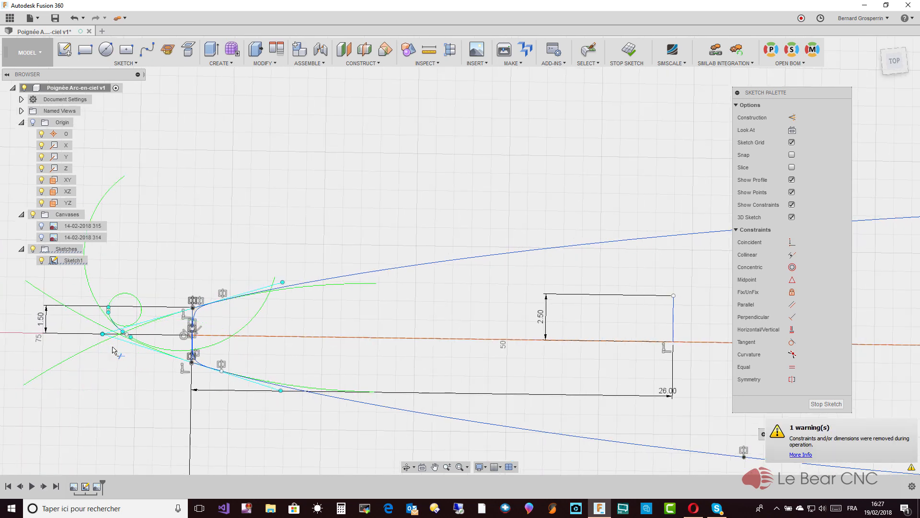
{"action": "left_click", "coordinate": [120, 328]}
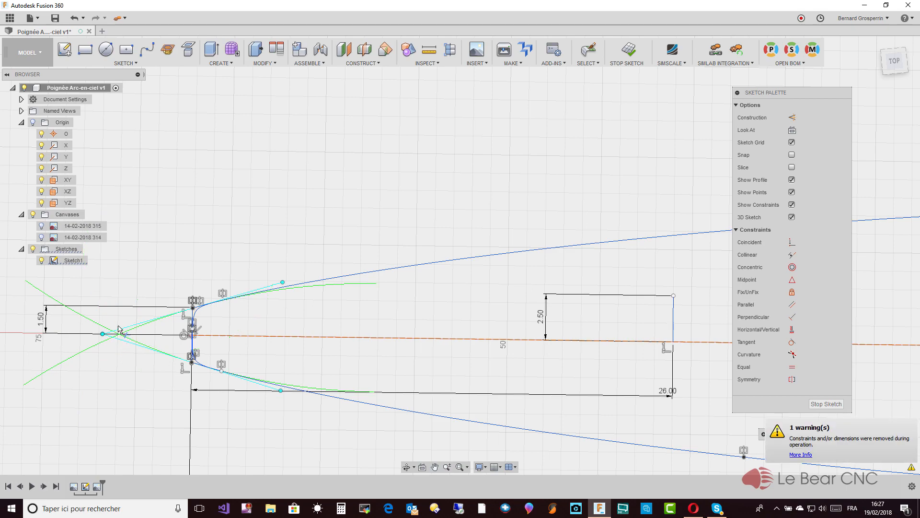
- Trim the upper section of the end line outside the conic curve at the tip
{"action": "scroll", "coordinate": [122, 333], "scroll_direction": "up", "scroll_amount": 4}
{"action": "scroll", "coordinate": [125, 336], "scroll_direction": "up", "scroll_amount": 3}
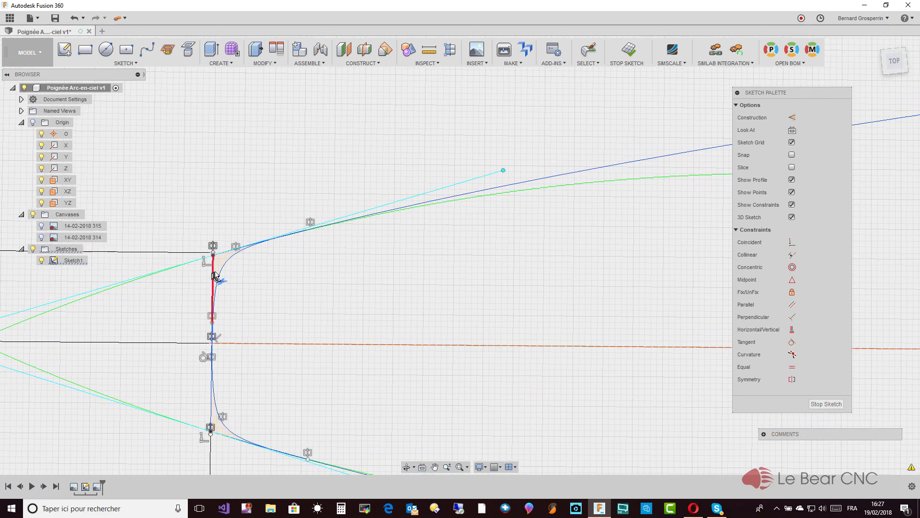
{"action": "left_click", "coordinate": [214, 275]}
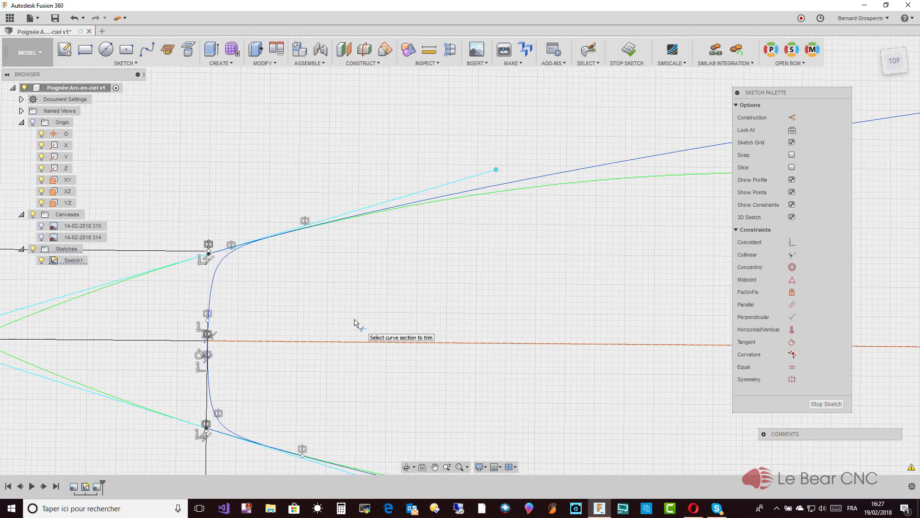
- Mirror the two long outline splines and both tip conic curves about the transverse construction line through the origin
{"action": "scroll", "coordinate": [355, 324], "scroll_direction": "down", "scroll_amount": 5}
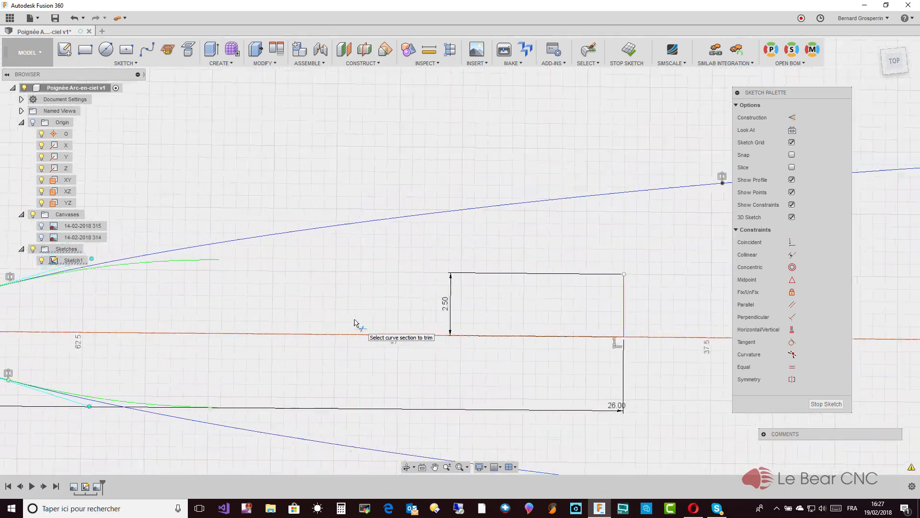
{"action": "scroll", "coordinate": [355, 323], "scroll_direction": "down", "scroll_amount": 8}
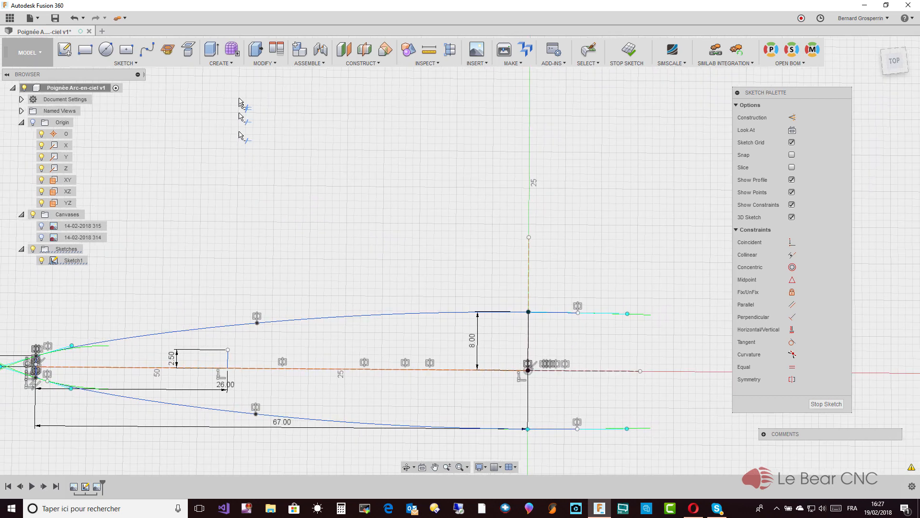
{"action": "left_click", "coordinate": [140, 65]}
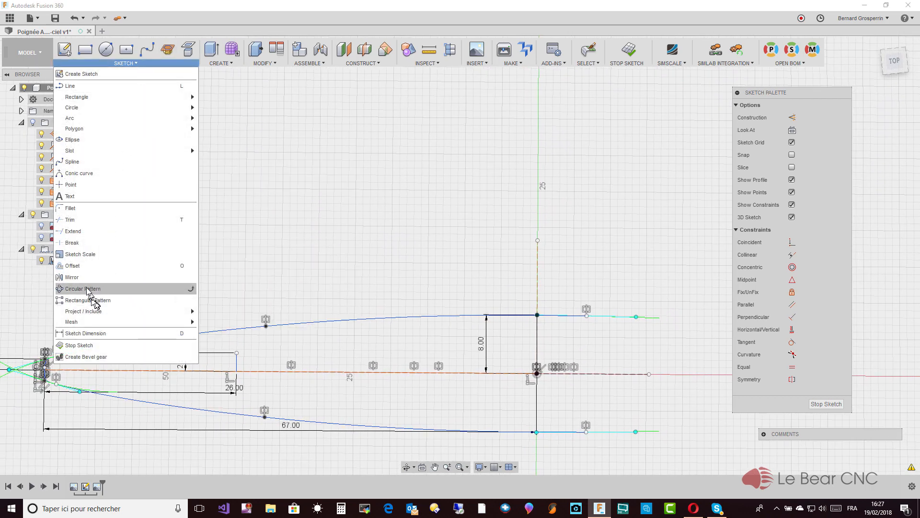
{"action": "left_click", "coordinate": [80, 278]}
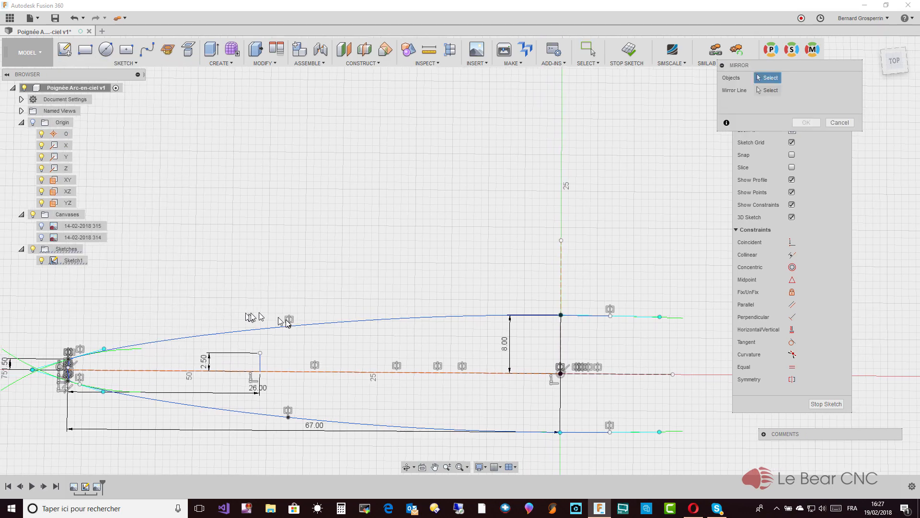
{"action": "left_click", "coordinate": [337, 325]}
{"action": "scroll", "coordinate": [177, 359], "scroll_direction": "up", "scroll_amount": 5}
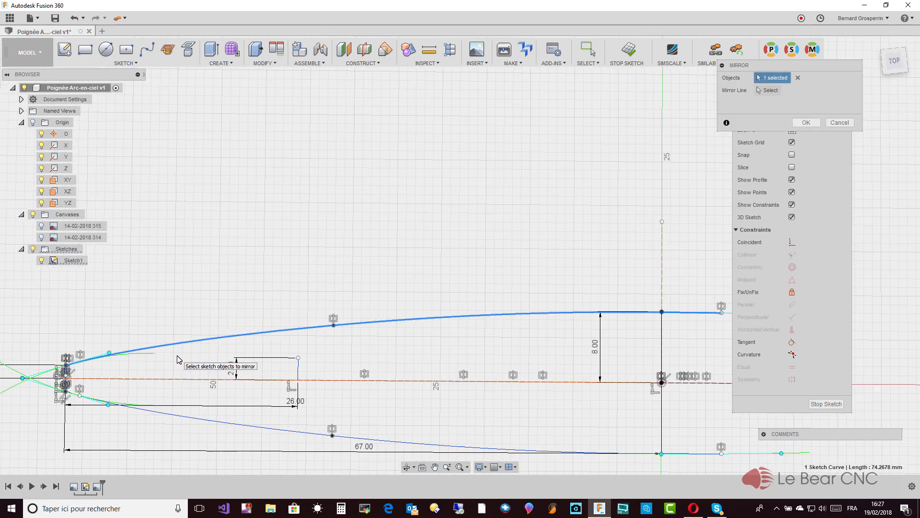
{"action": "scroll", "coordinate": [177, 360], "scroll_direction": "up", "scroll_amount": 8}
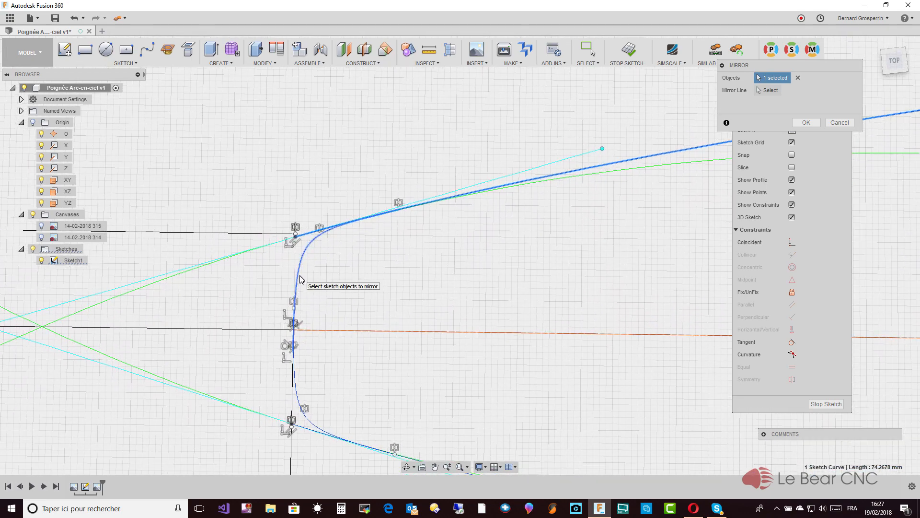
{"action": "left_click", "coordinate": [298, 280]}
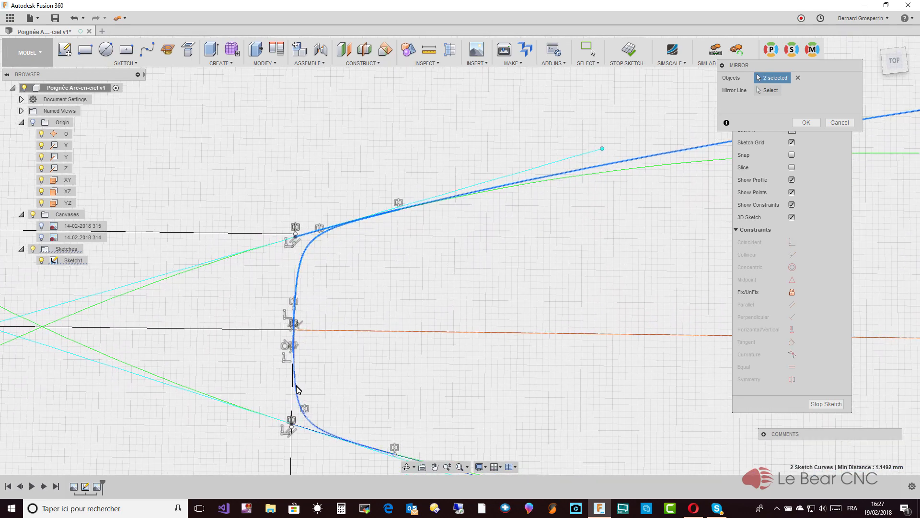
{"action": "scroll", "coordinate": [297, 394], "scroll_direction": "down", "scroll_amount": 3}
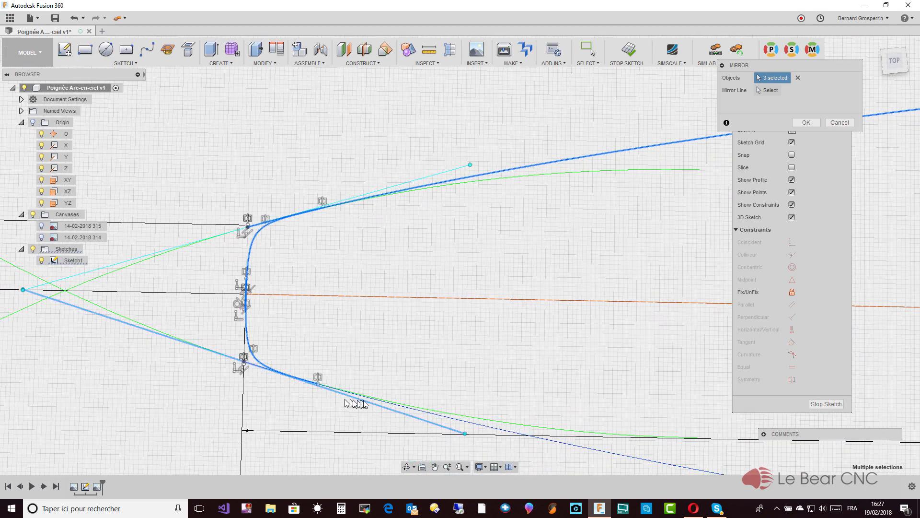
{"action": "left_click", "coordinate": [371, 401]}
{"action": "left_click", "coordinate": [372, 403]}
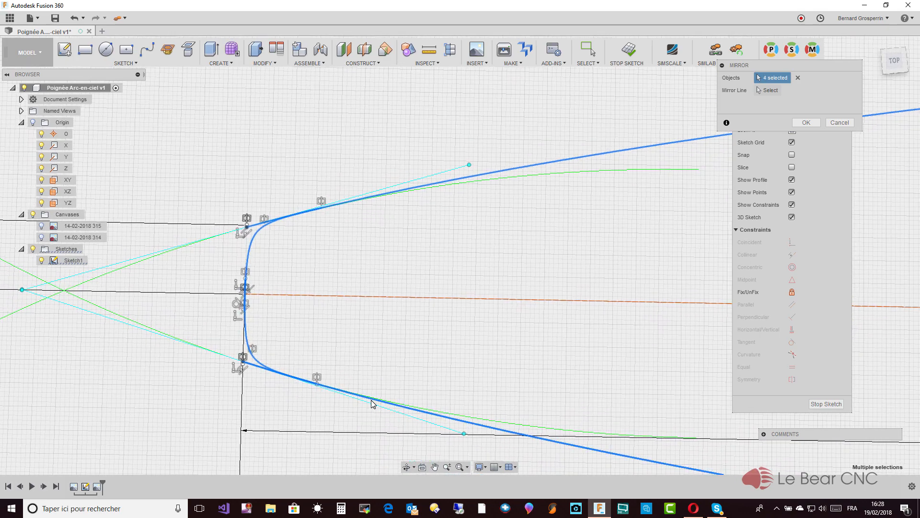
{"action": "scroll", "coordinate": [372, 403], "scroll_direction": "down", "scroll_amount": 5}
{"action": "scroll", "coordinate": [373, 403], "scroll_direction": "down", "scroll_amount": 5}
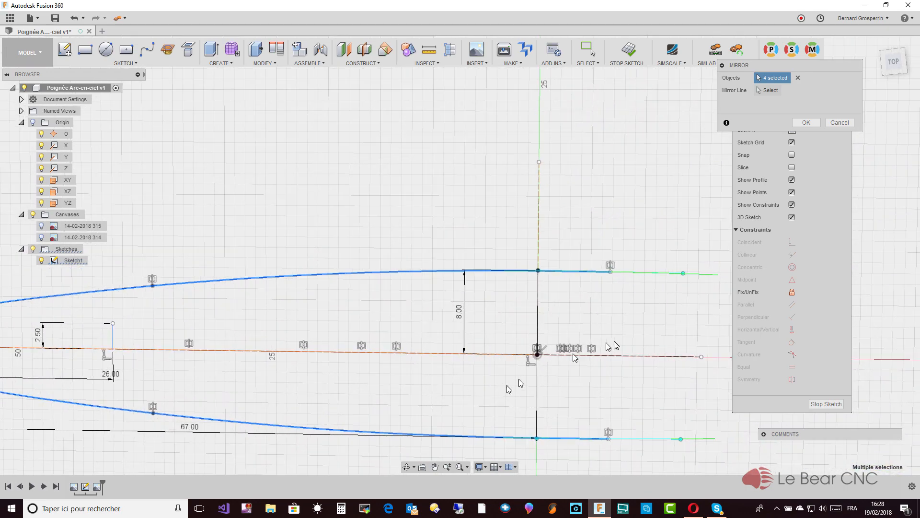
{"action": "middle_click_drag", "start_coordinate": [666, 314], "coordinate": [676, 298], "text": "shift"}
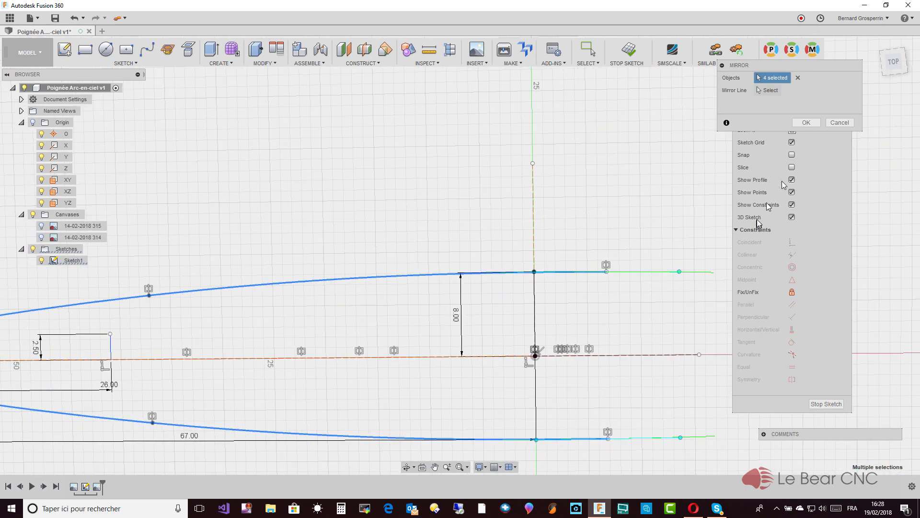
{"action": "left_click", "coordinate": [778, 91]}
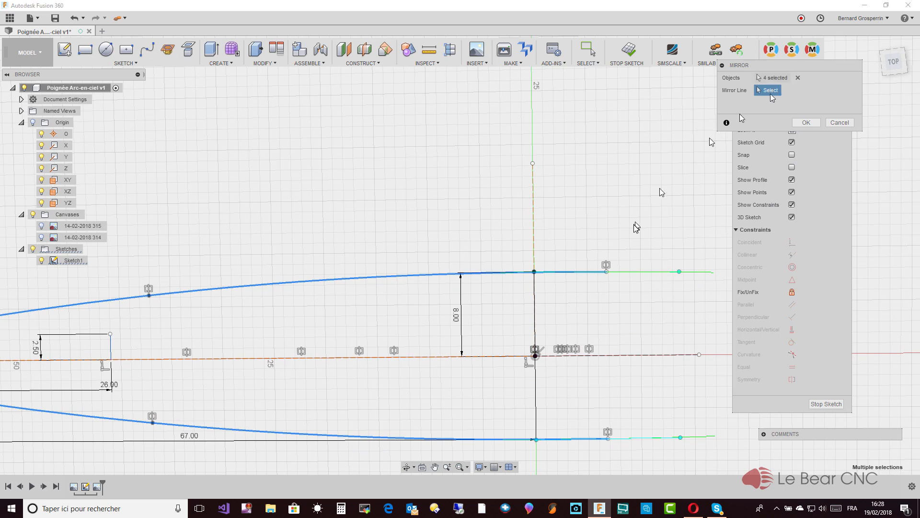
{"action": "left_click", "coordinate": [535, 225]}
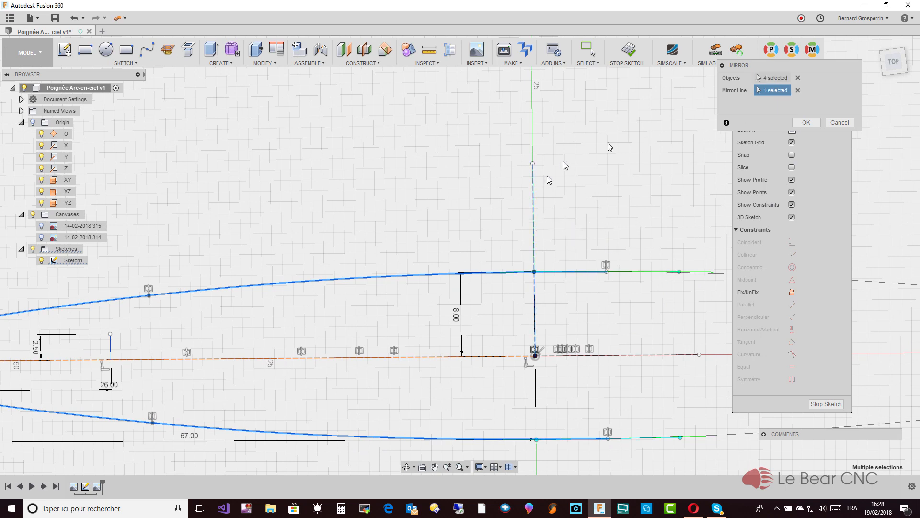
{"action": "left_click", "coordinate": [806, 122]}
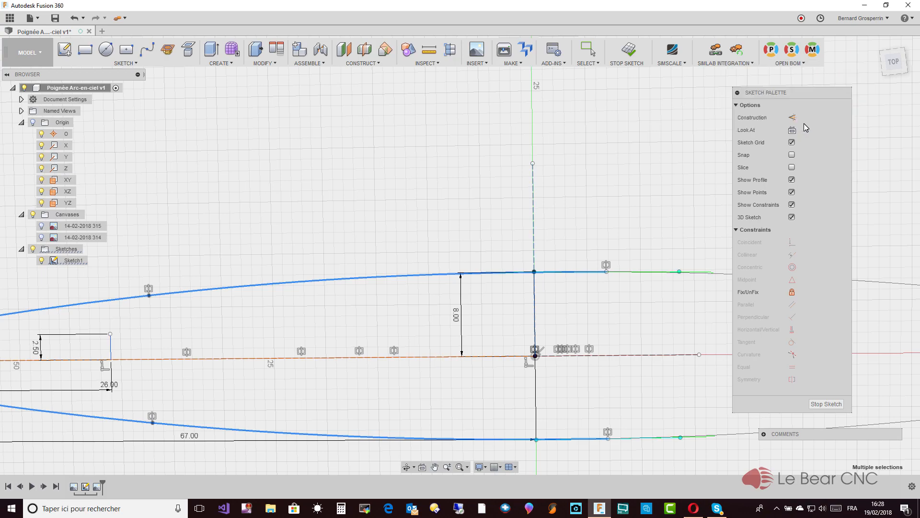
- Trim both outline spline ends that extend outside the conic curves at the original tip
{"action": "key", "text": "F6"}
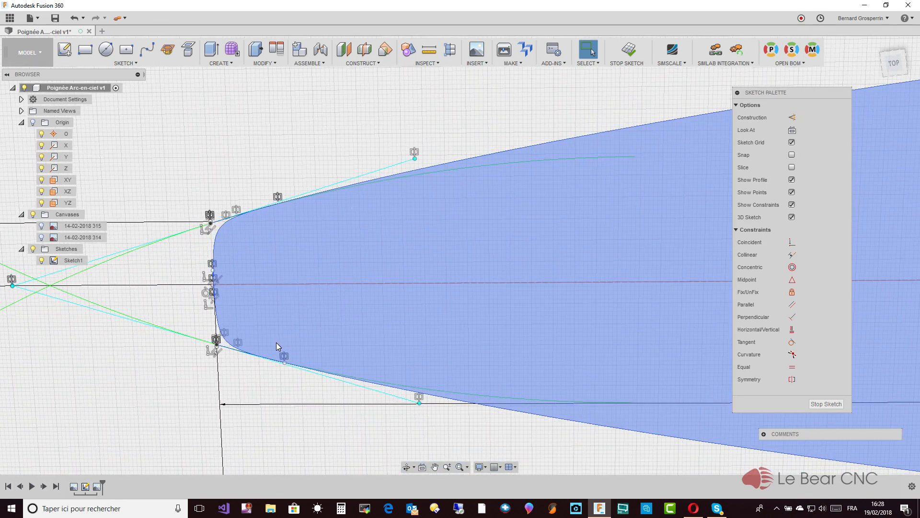
{"action": "key", "text": "t"}
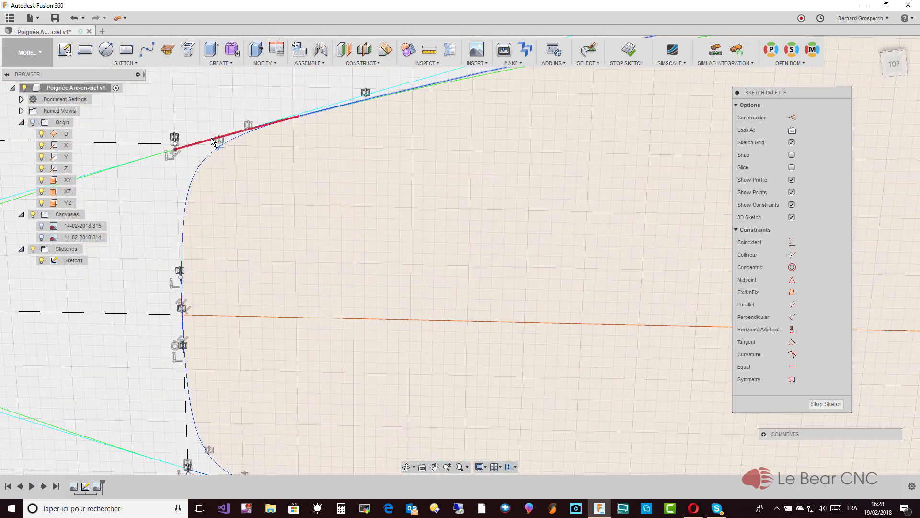
{"action": "left_click", "coordinate": [211, 141]}
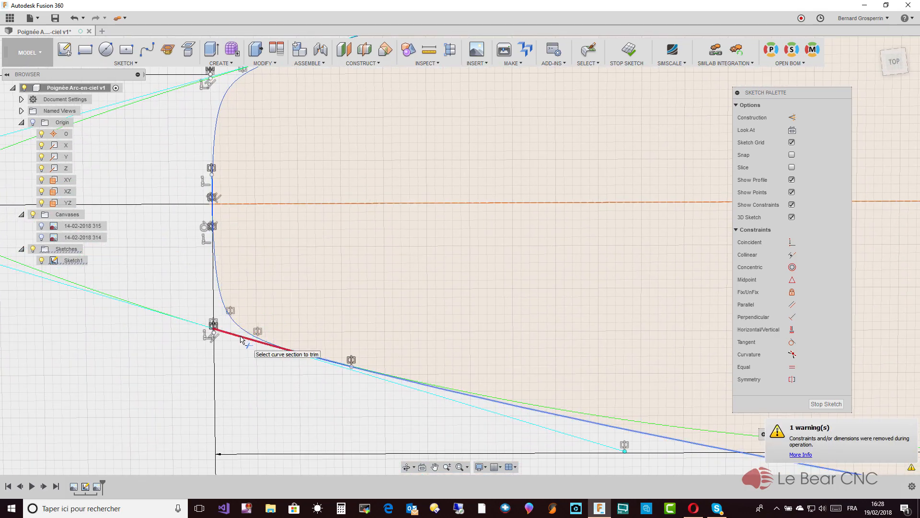
{"action": "left_click", "coordinate": [242, 339]}
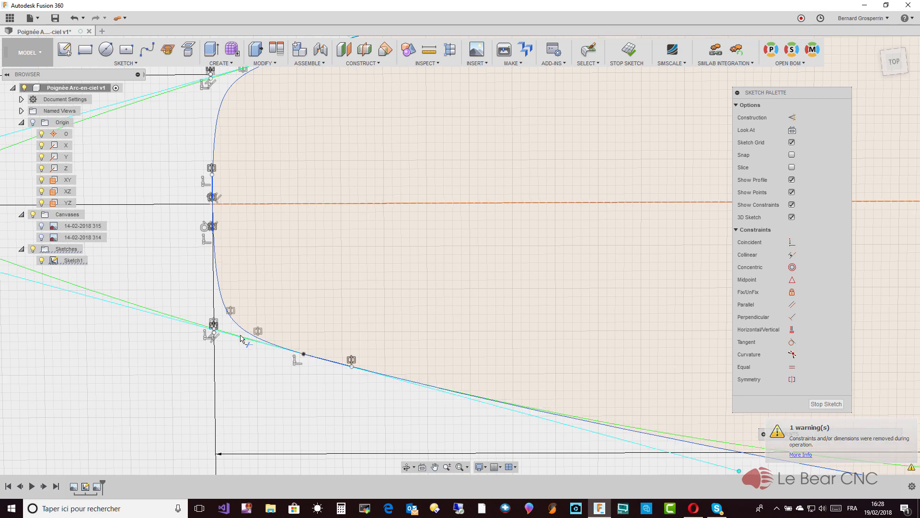
- Trim both spline ends that extend outside the conic curves at the mirrored tip
{"action": "scroll", "coordinate": [242, 340], "scroll_direction": "up", "scroll_amount": 6}
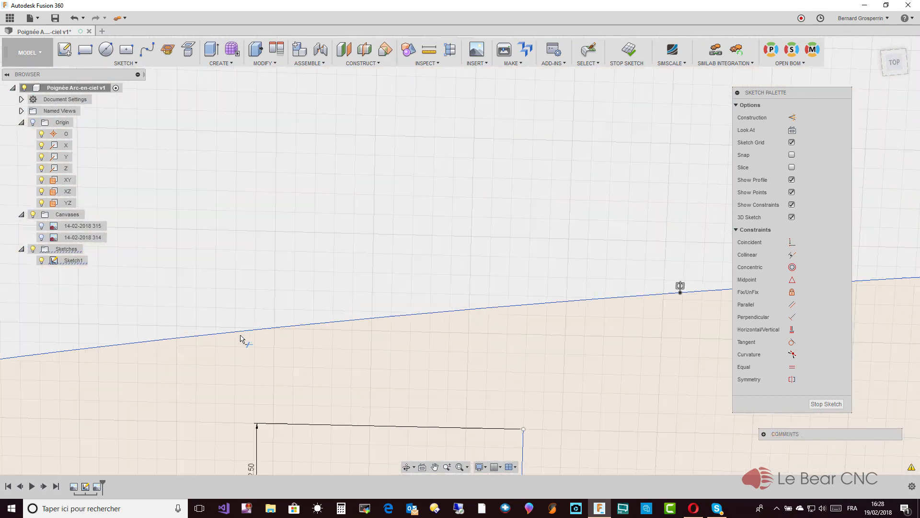
{"action": "scroll", "coordinate": [242, 339], "scroll_direction": "up", "scroll_amount": 3}
{"action": "scroll", "coordinate": [242, 340], "scroll_direction": "down", "scroll_amount": 2}
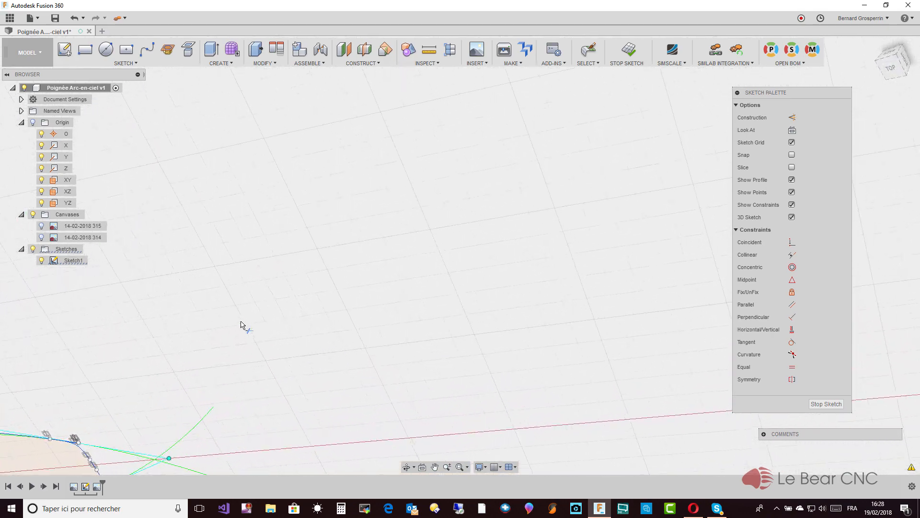
{"action": "scroll", "coordinate": [242, 325], "scroll_direction": "down", "scroll_amount": 3}
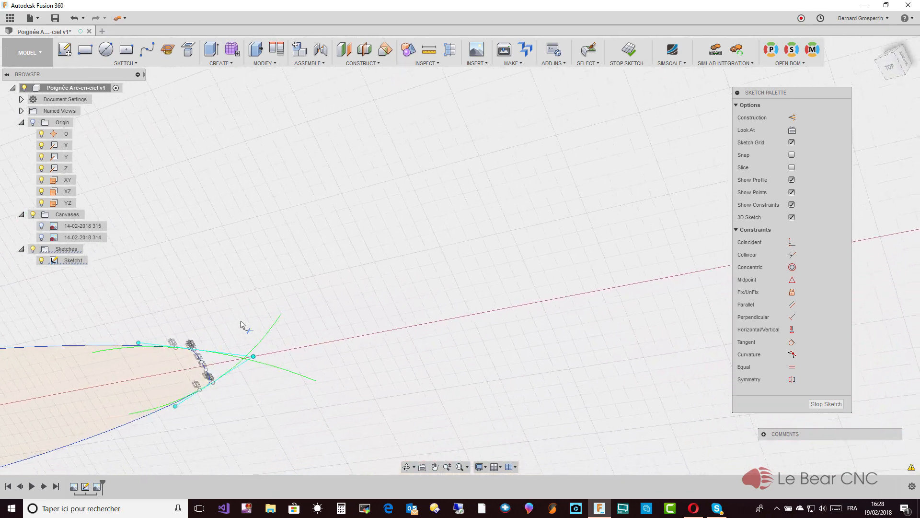
{"action": "scroll", "coordinate": [241, 325], "scroll_direction": "up", "scroll_amount": 4}
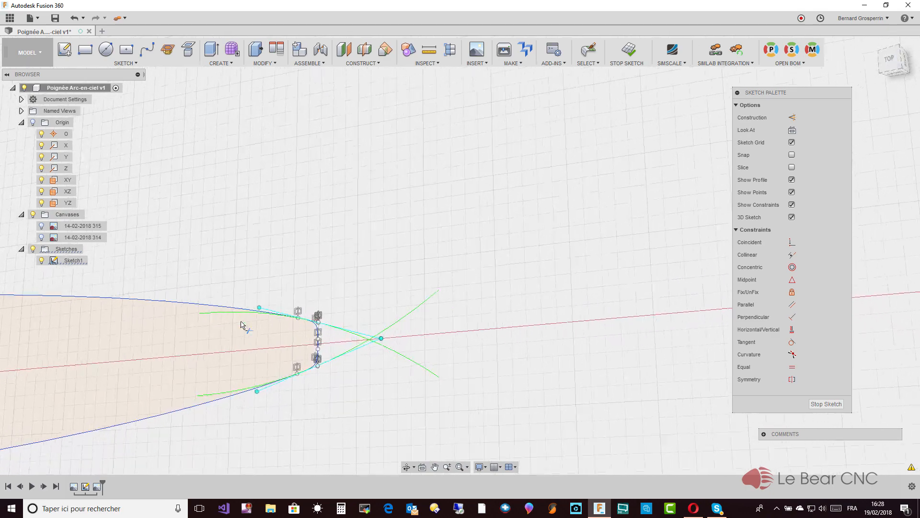
{"action": "scroll", "coordinate": [241, 325], "scroll_direction": "up", "scroll_amount": 5}
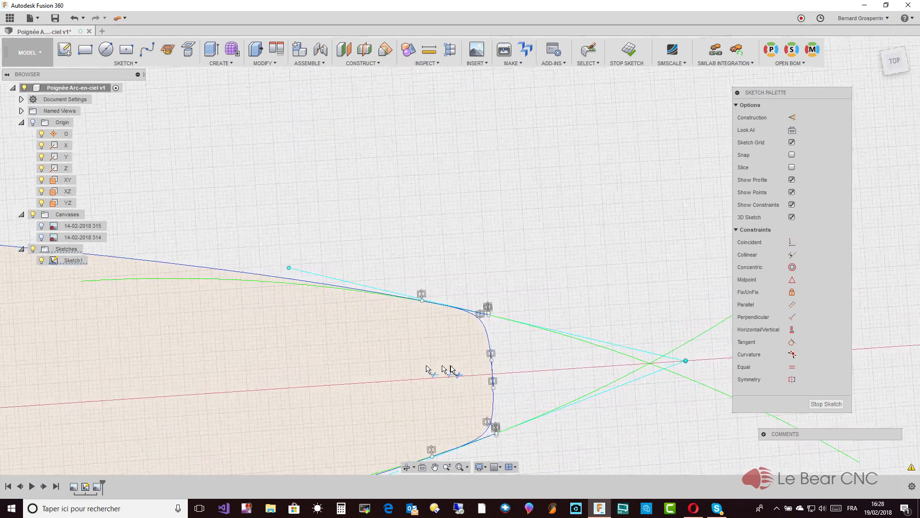
{"action": "scroll", "coordinate": [445, 369], "scroll_direction": "up", "scroll_amount": 2}
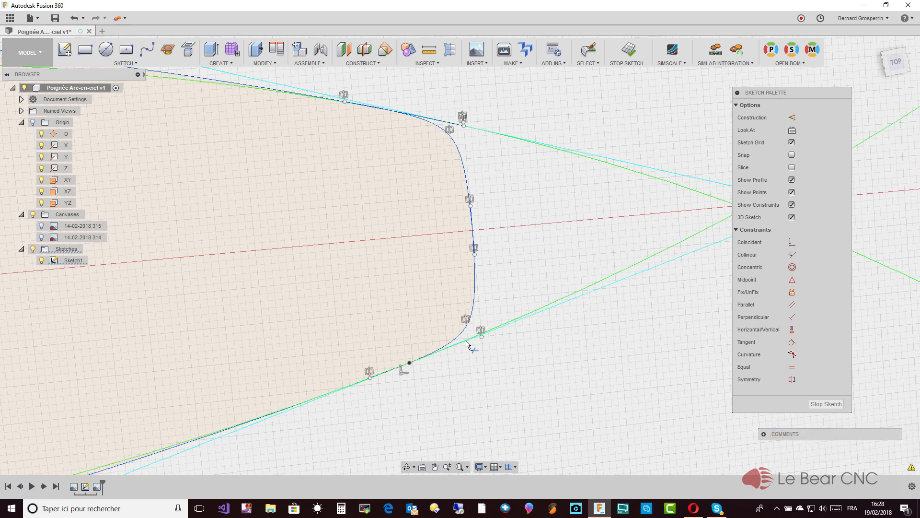
{"action": "left_click", "coordinate": [450, 128]}
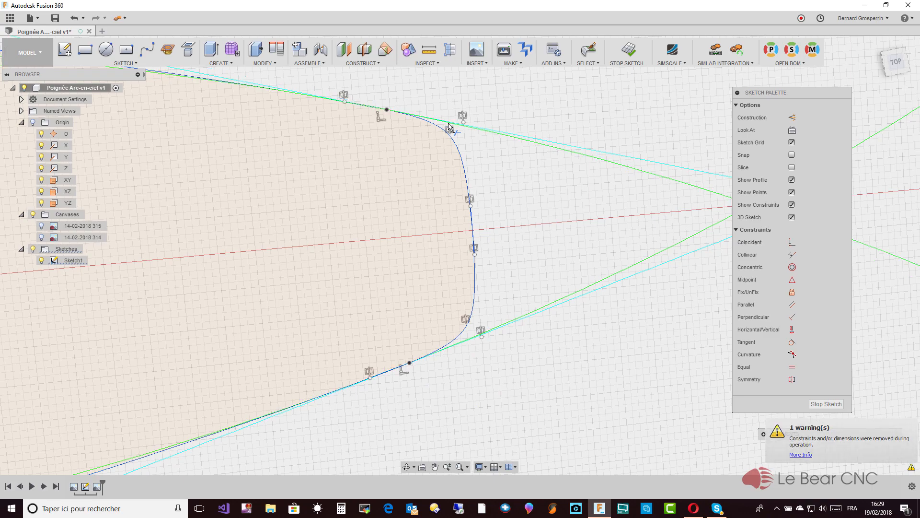
{"action": "scroll", "coordinate": [793, 474], "scroll_direction": "down", "scroll_amount": 6}
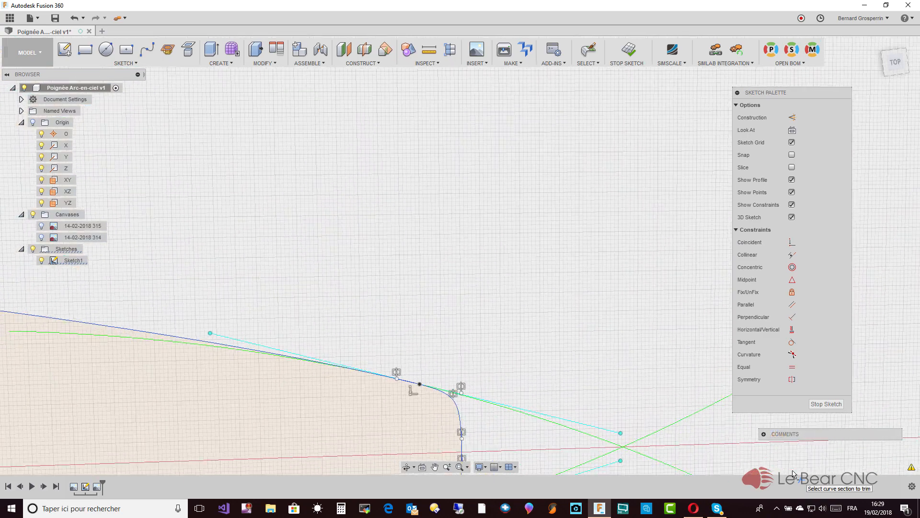
{"action": "scroll", "coordinate": [794, 474], "scroll_direction": "down", "scroll_amount": 6}
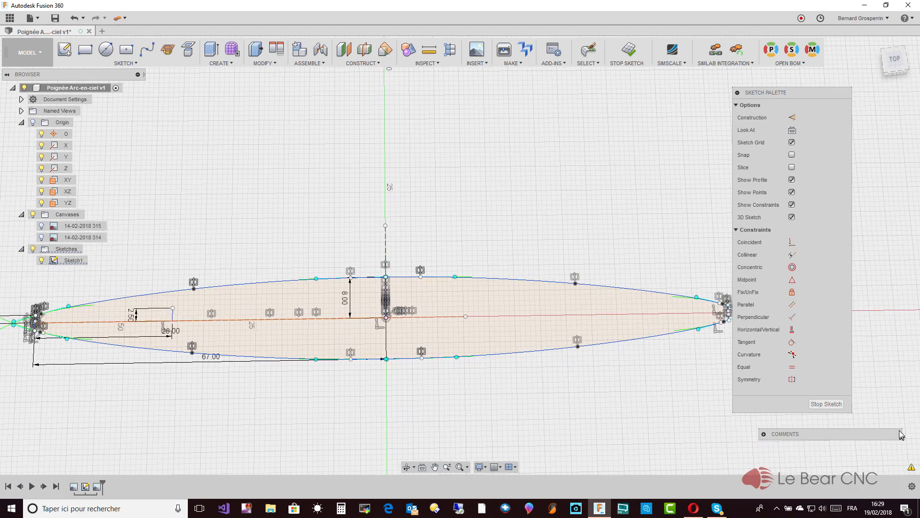
{"action": "key", "text": "Escape"}
- Extrude the closed handle profile 30 mm to one side as a new body
{"action": "left_click", "coordinate": [500, 301]}
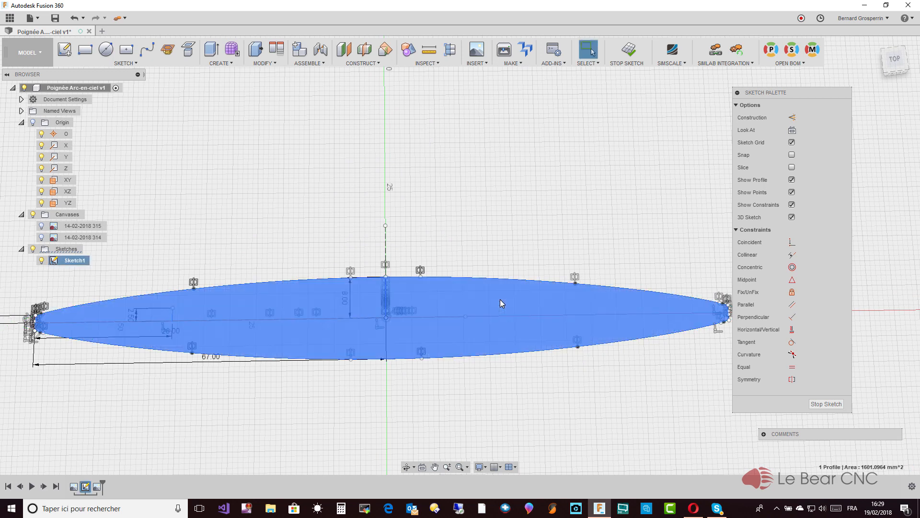
{"action": "right_click", "coordinate": [499, 298]}
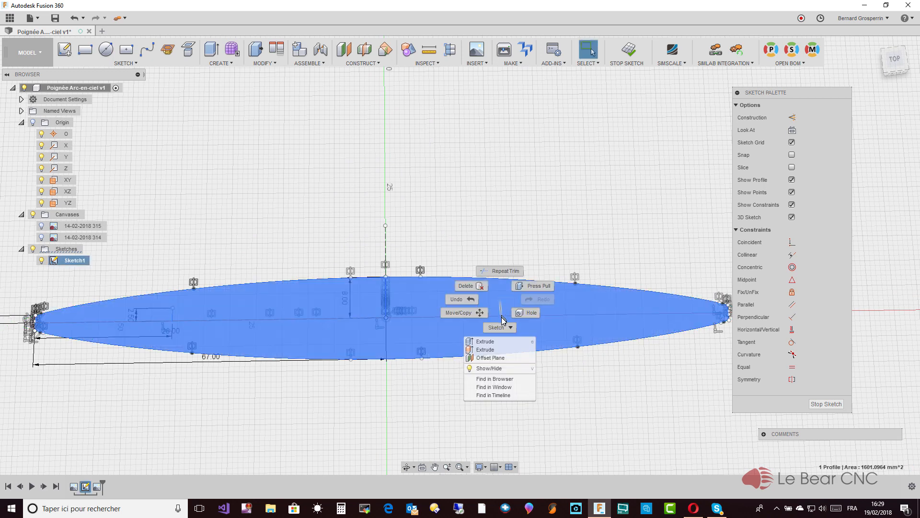
{"action": "left_click", "coordinate": [489, 342]}
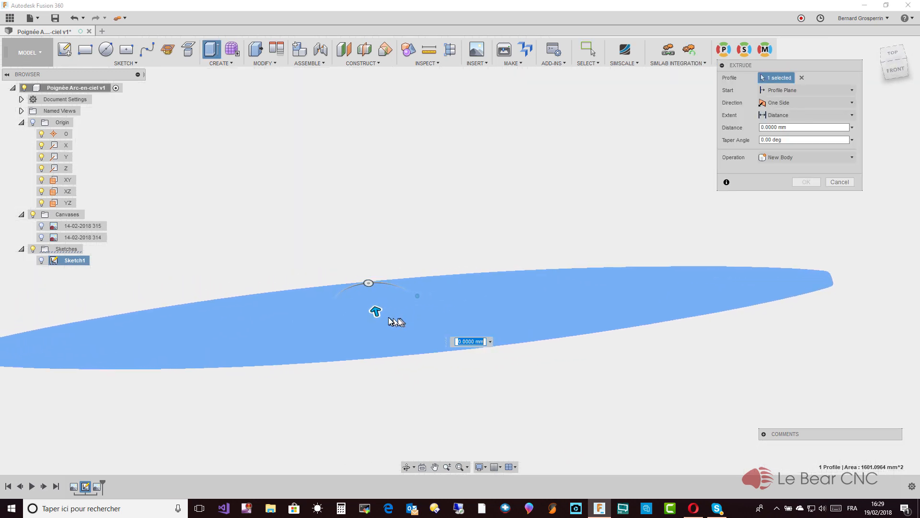
{"action": "left_click_drag", "start_coordinate": [375, 310], "coordinate": [362, 264]}
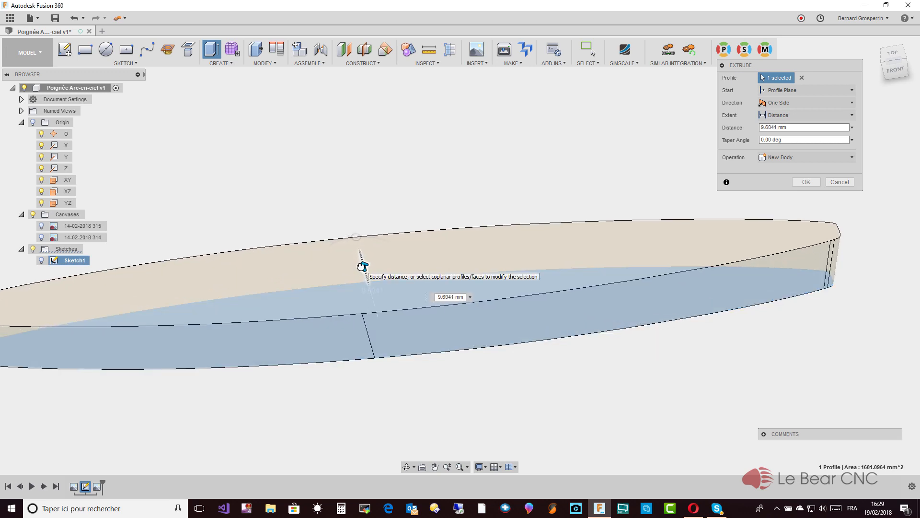
{"action": "type", "text": "30"}
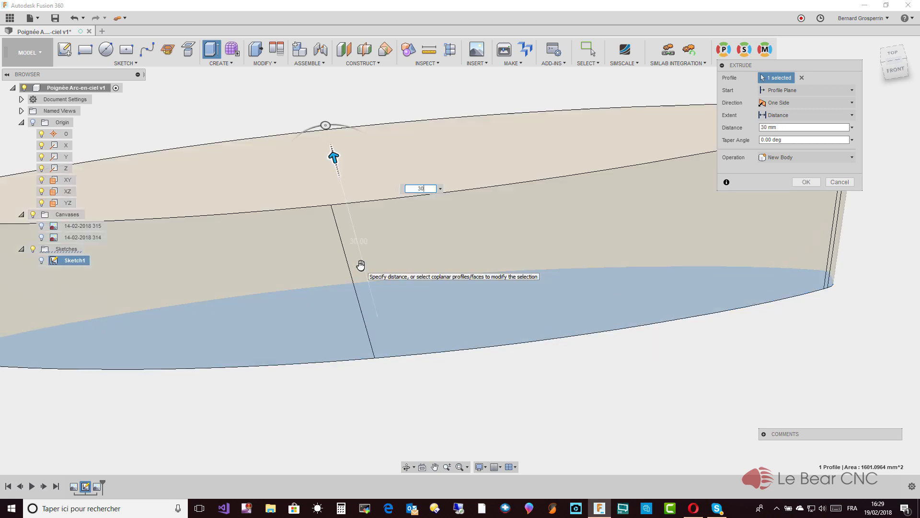
{"action": "key", "text": "Return"}
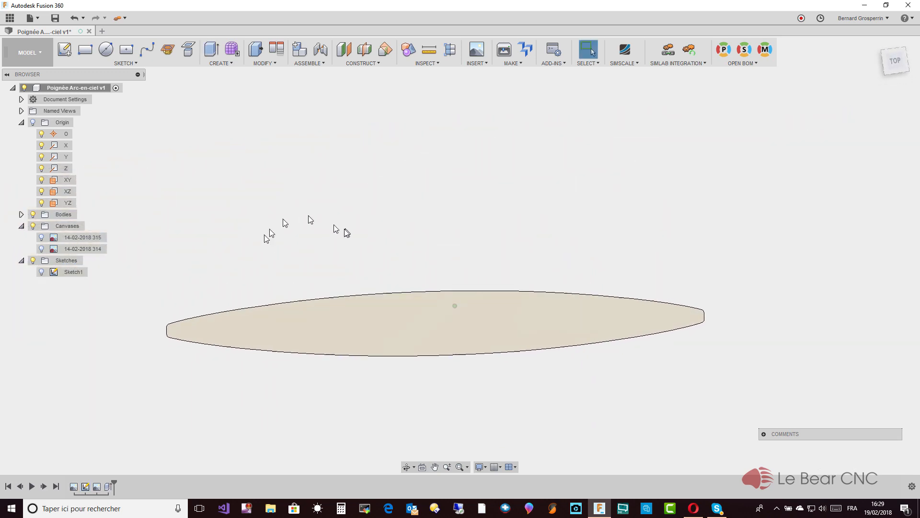
{"action": "left_click", "coordinate": [43, 238]}
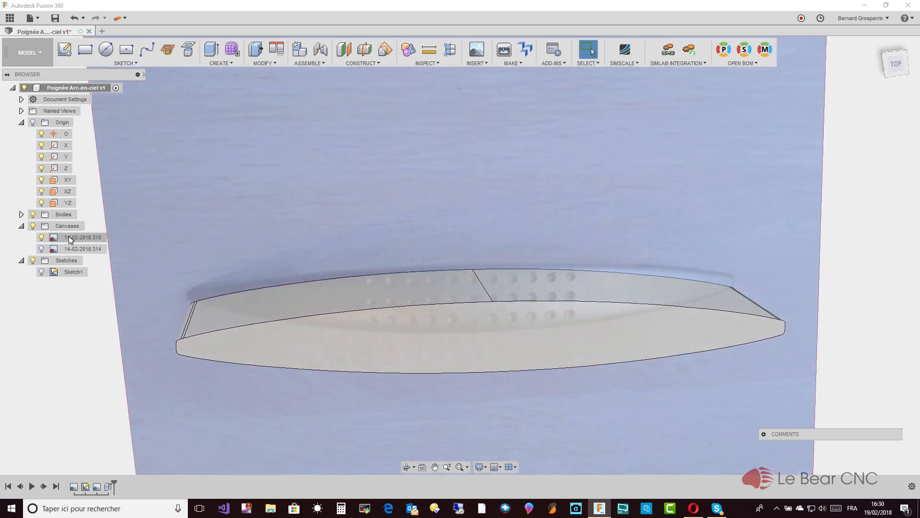
{"action": "right_click", "coordinate": [71, 238]}
{"action": "left_click", "coordinate": [82, 255]}
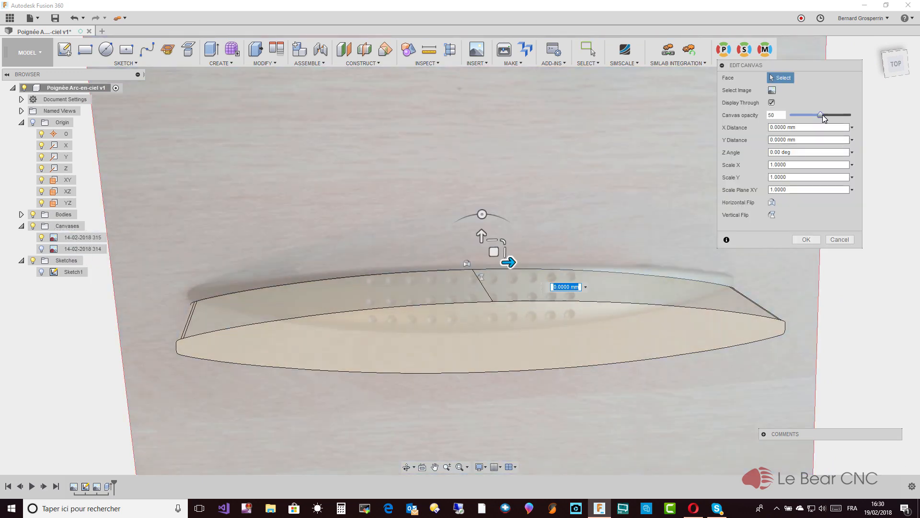
{"action": "left_click_drag", "start_coordinate": [822, 116], "coordinate": [852, 115]}
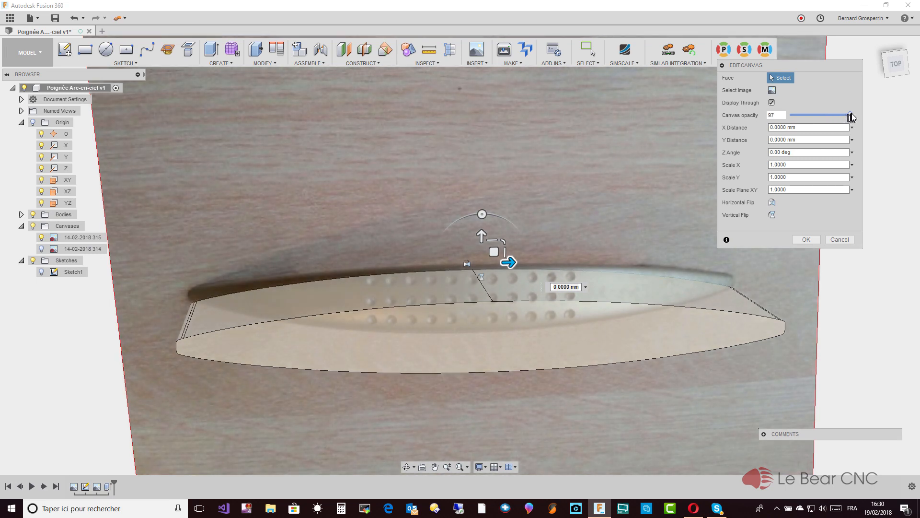
{"action": "left_click", "coordinate": [806, 239]}
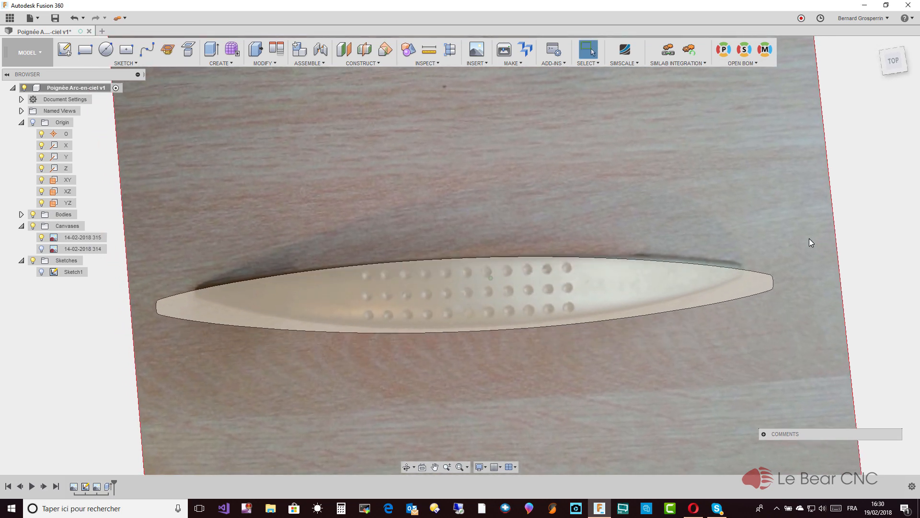
{"action": "middle_click_drag", "start_coordinate": [780, 227], "coordinate": [585, 183], "text": "shift"}
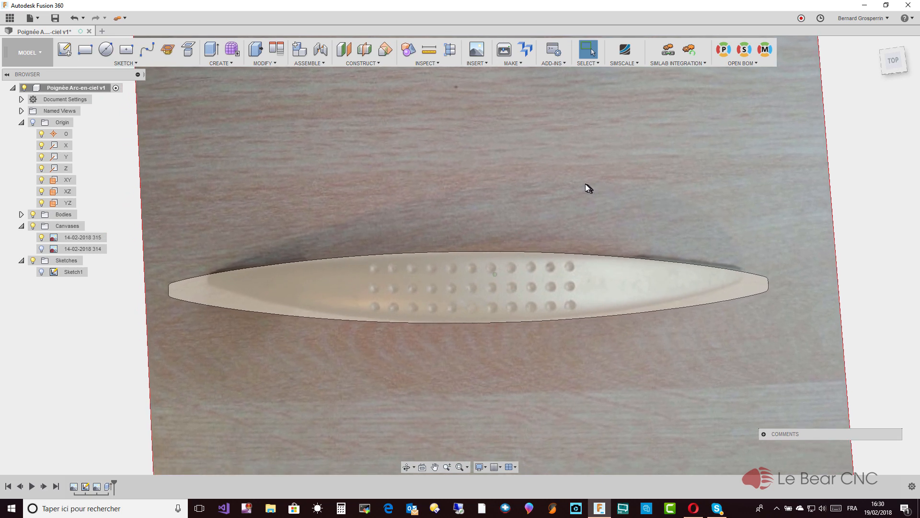
{"action": "right_click", "coordinate": [544, 174]}
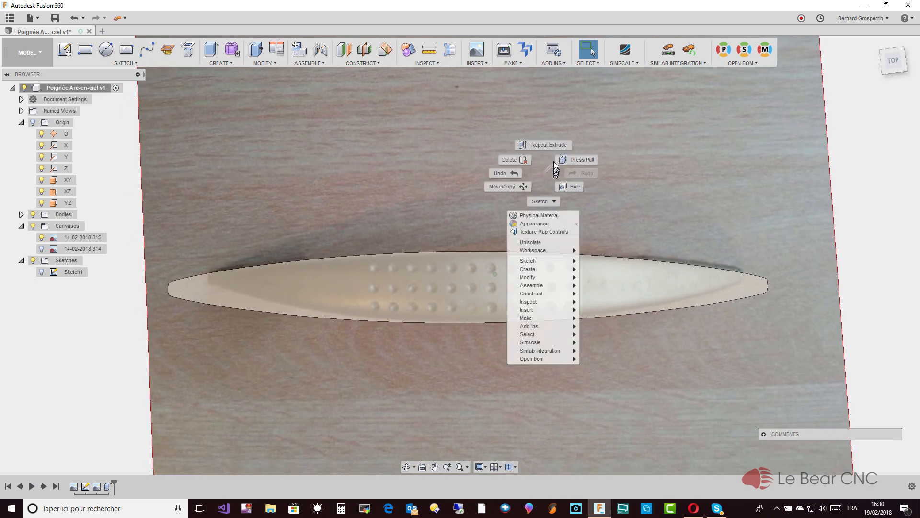
{"action": "left_click", "coordinate": [74, 240]}
{"action": "left_click", "coordinate": [91, 239]}
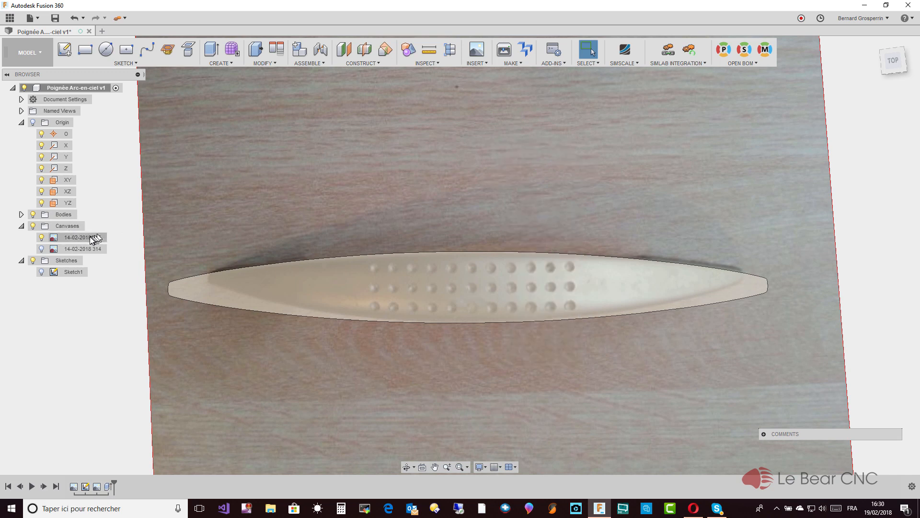
{"action": "right_click", "coordinate": [91, 239]}
{"action": "left_click", "coordinate": [118, 262]}
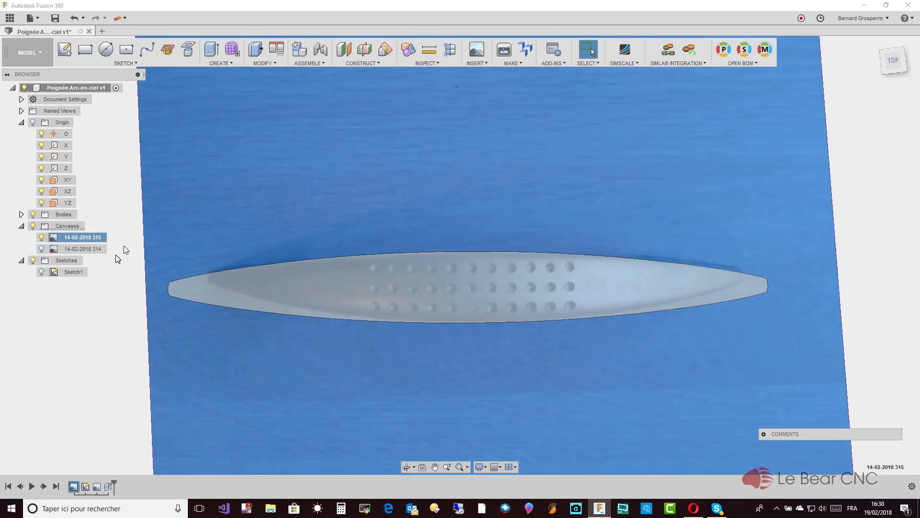
{"action": "left_click_drag", "start_coordinate": [478, 218], "coordinate": [450, 226]}
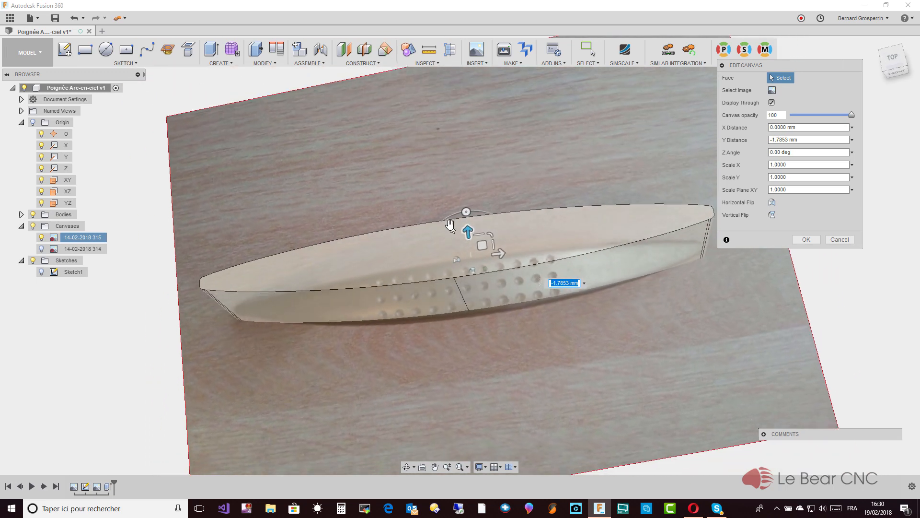
- Switch the camera to orthographic projection and accept the canvas edit
{"action": "left_click", "coordinate": [480, 467]}
{"action": "mouse_move", "coordinate": [501, 434]}
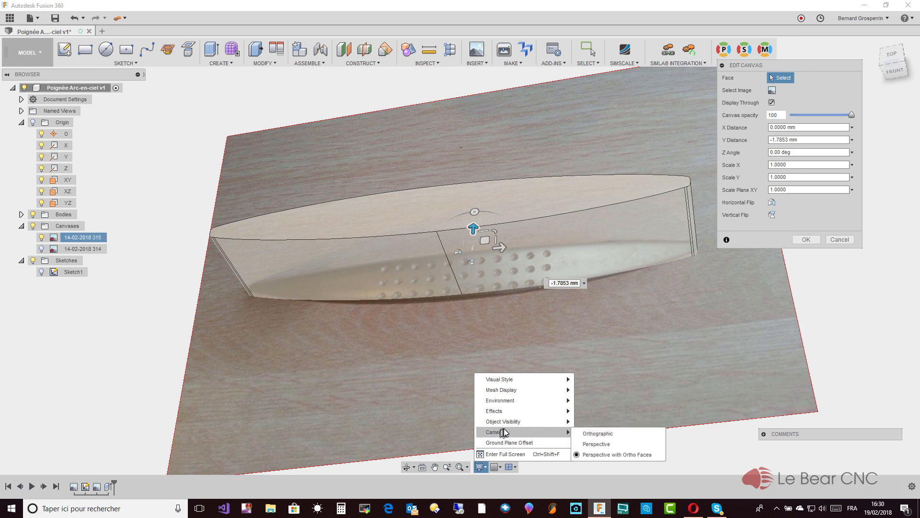
{"action": "left_click", "coordinate": [596, 435]}
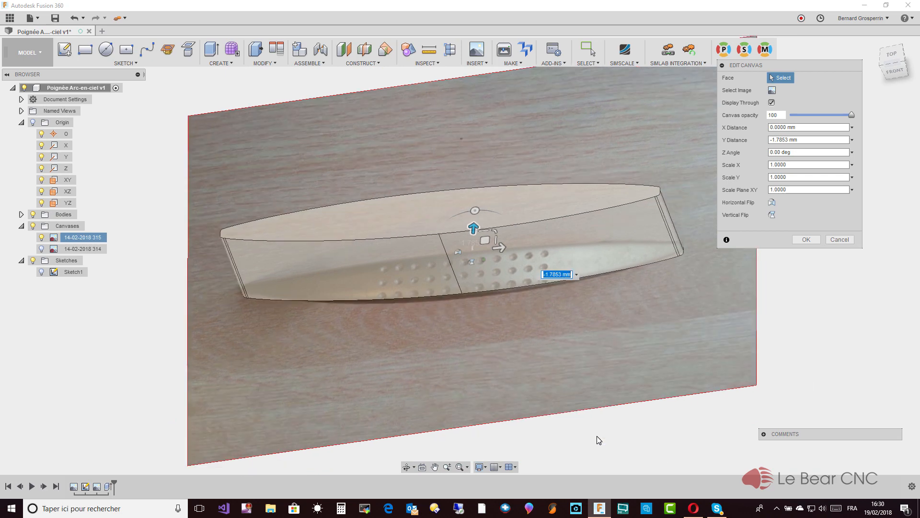
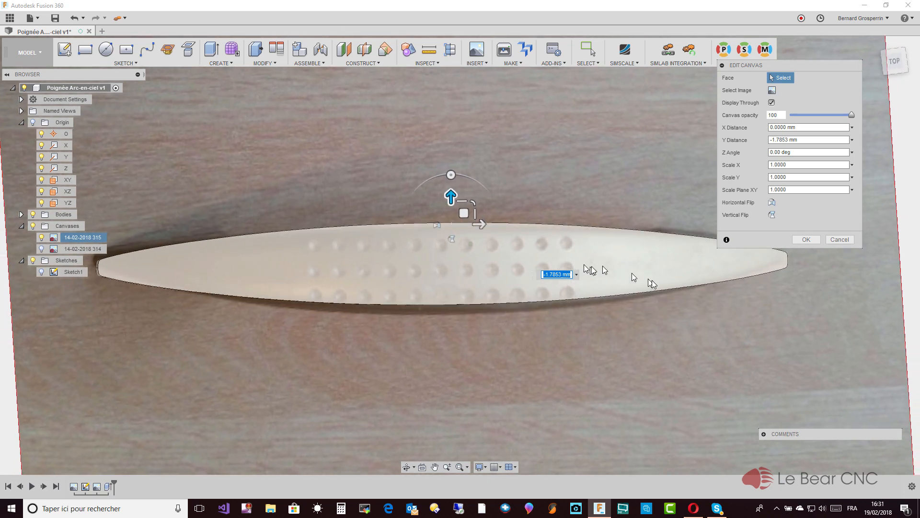
{"action": "left_click", "coordinate": [806, 240]}
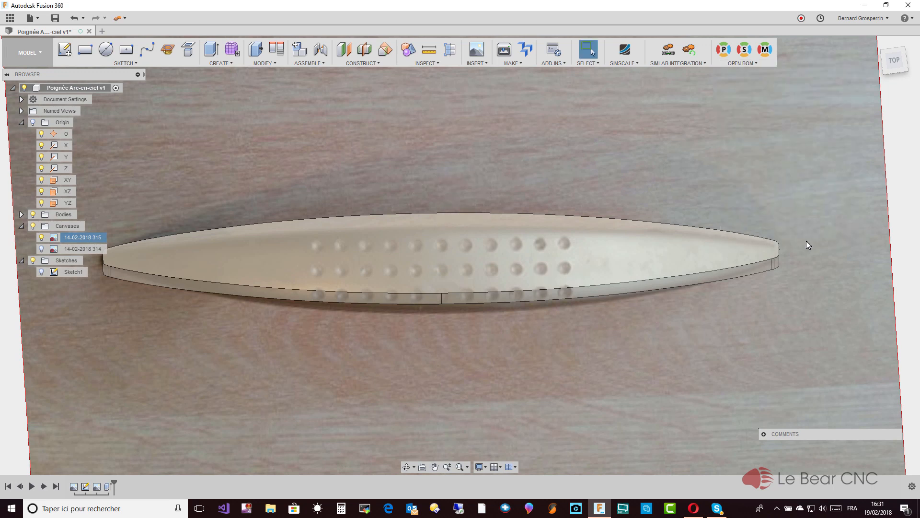
{"action": "left_click", "coordinate": [42, 238]}
{"action": "middle_click_drag", "start_coordinate": [157, 242], "coordinate": [43, 251], "text": "shift"}
{"action": "left_click", "coordinate": [41, 249]}
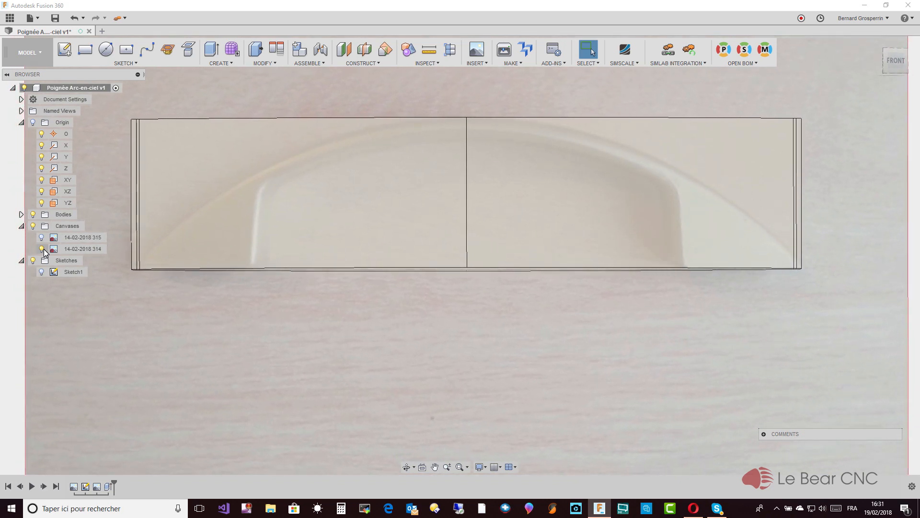
{"action": "middle_click_drag", "start_coordinate": [44, 251], "coordinate": [46, 240], "text": "shift"}
{"action": "left_click", "coordinate": [47, 238]}
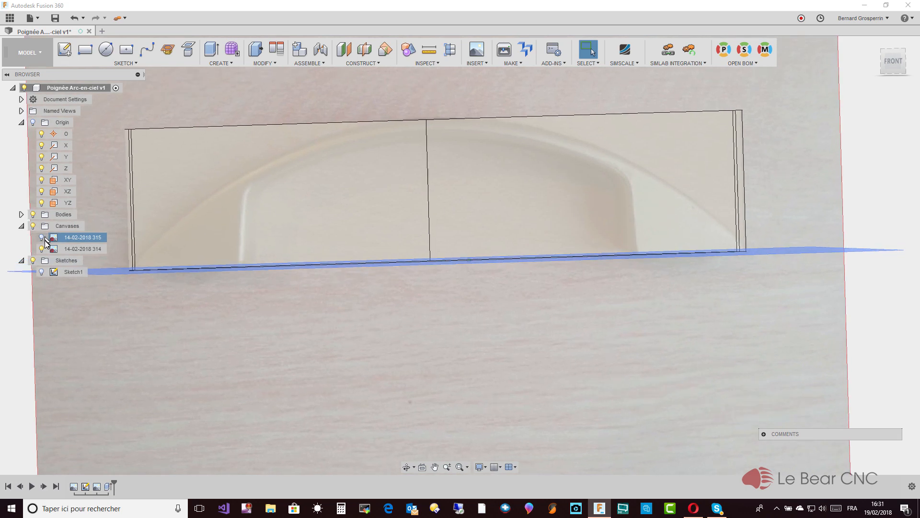
{"action": "left_click", "coordinate": [47, 250]}
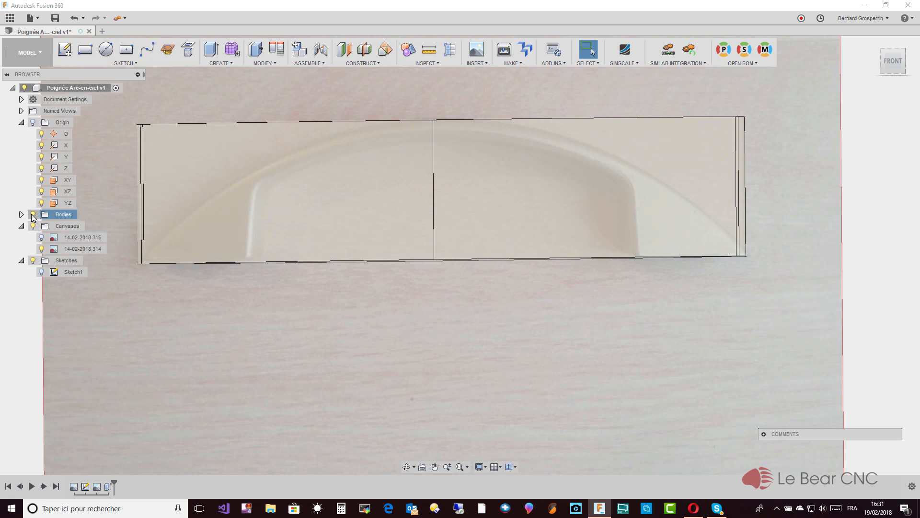
- Hide Body1 and start a new sketch on the front origin plane, viewed from the front
{"action": "left_click", "coordinate": [21, 215]}
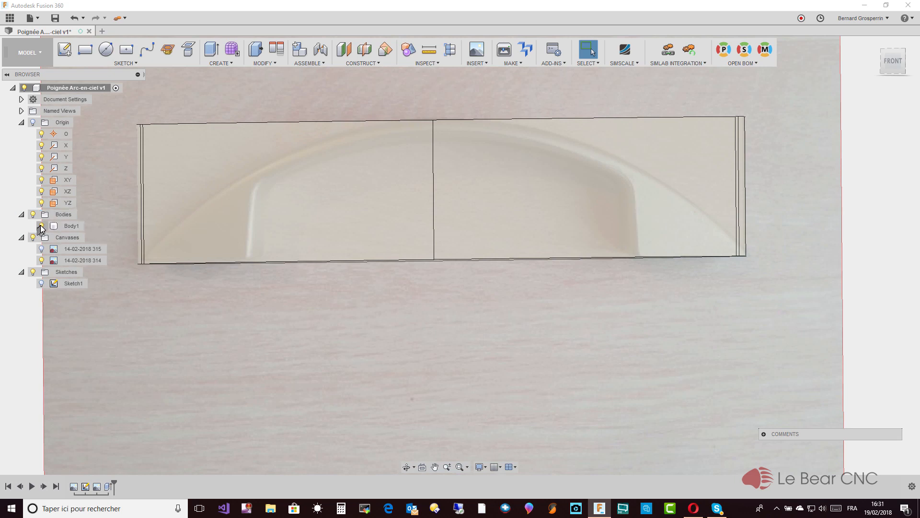
{"action": "left_click", "coordinate": [41, 226]}
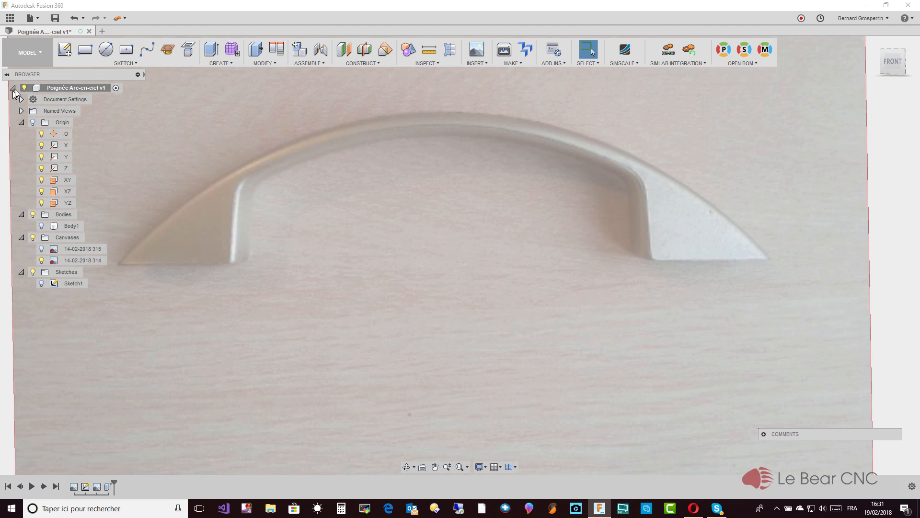
{"action": "left_click", "coordinate": [64, 50]}
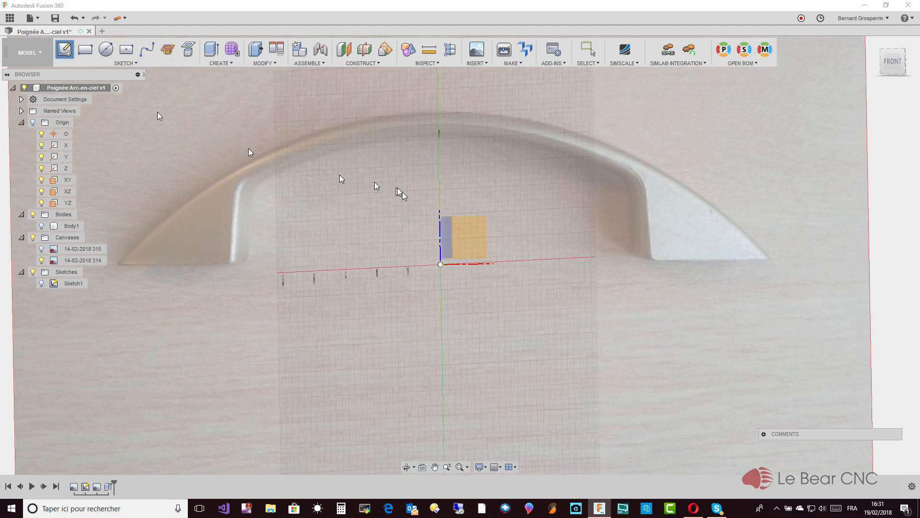
{"action": "left_click", "coordinate": [476, 238]}
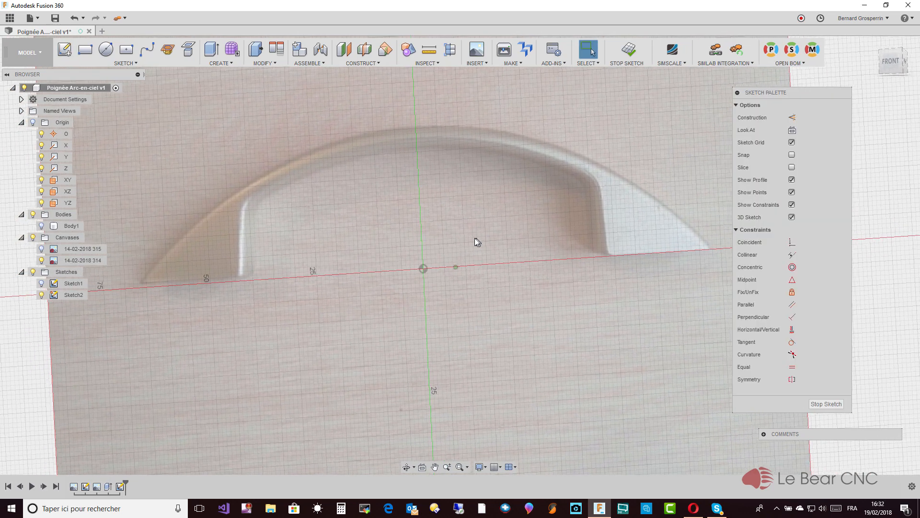
{"action": "mouse_move", "coordinate": [311, 236]}
{"action": "middle_mouse_down", "text": "shift"}
{"action": "mouse_move", "coordinate": [245, 260]}
{"action": "mouse_move", "coordinate": [545, 256]}
{"action": "mouse_move", "coordinate": [630, 227]}
{"action": "middle_mouse_up", "text": "shift"}
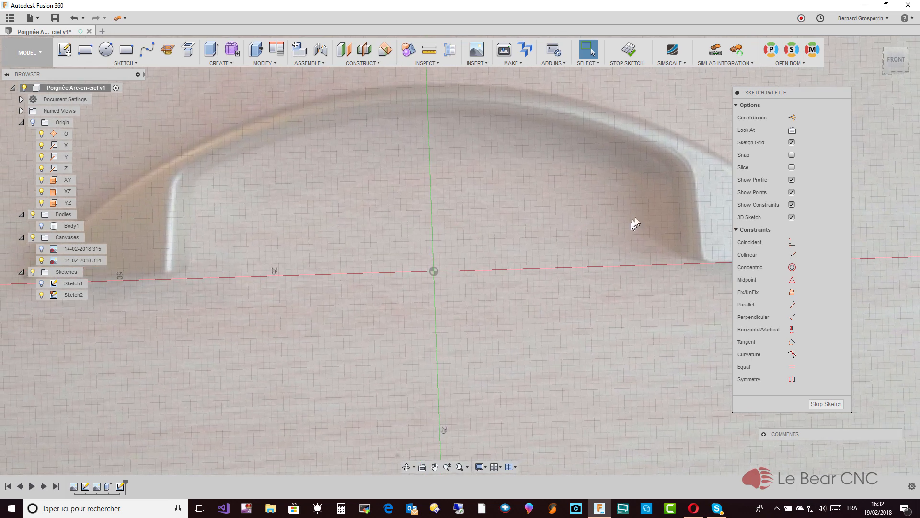
{"action": "left_click", "coordinate": [895, 60]}
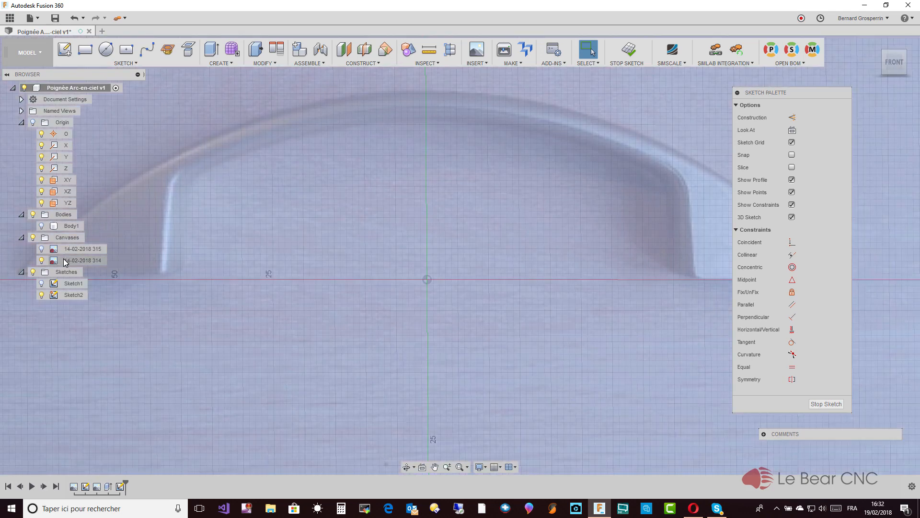
{"action": "left_click", "coordinate": [66, 262]}
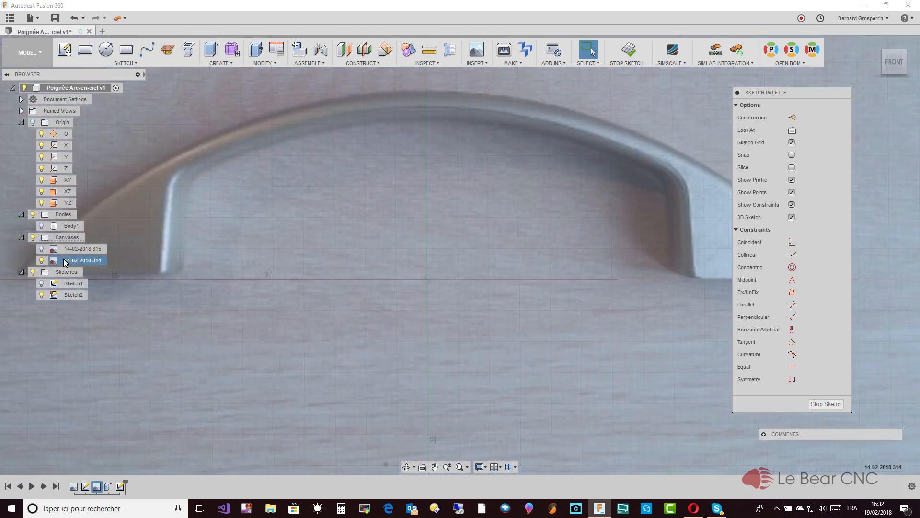
{"action": "right_click", "coordinate": [65, 262]}
{"action": "left_click", "coordinate": [82, 280]}
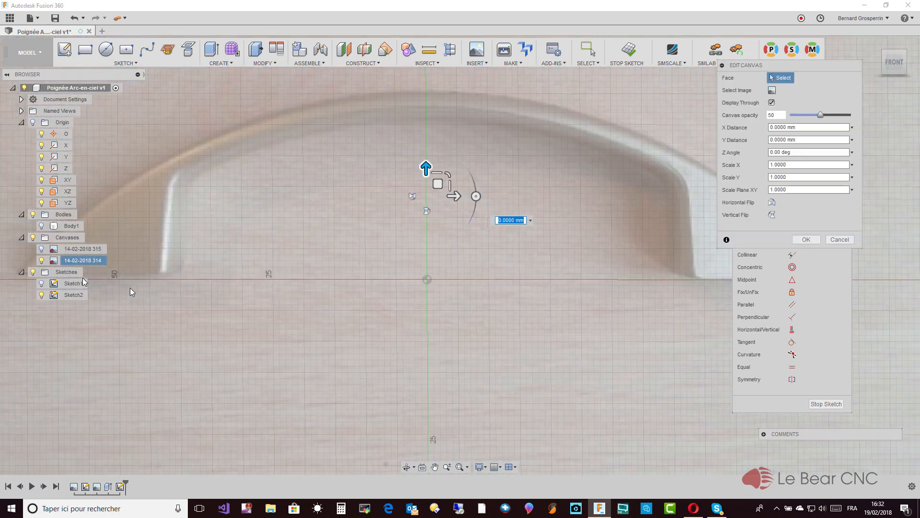
{"action": "left_click", "coordinate": [476, 196]}
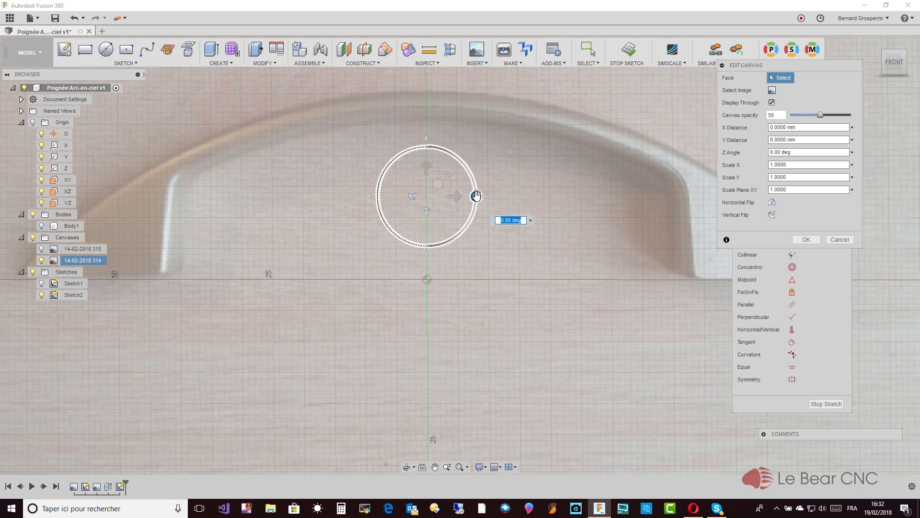
{"action": "left_click_drag", "start_coordinate": [476, 196], "coordinate": [474, 193]}
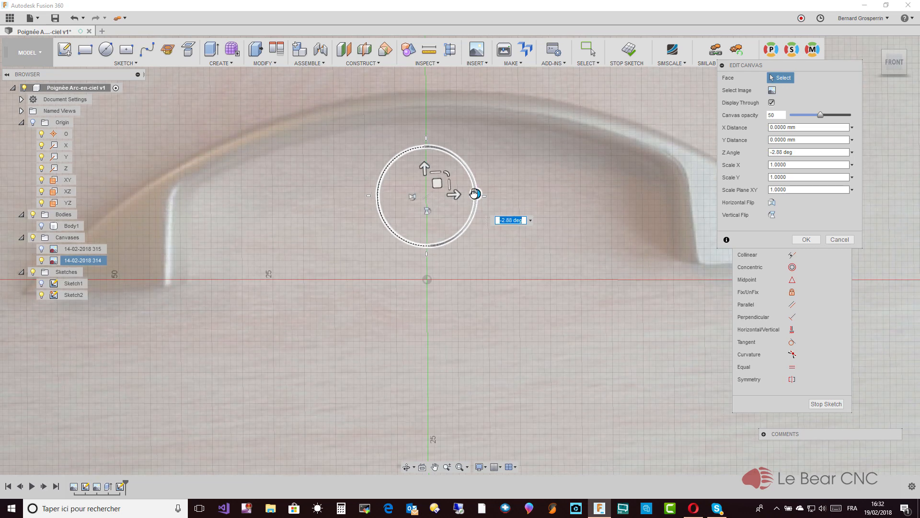
{"action": "type", "text": "-1"}
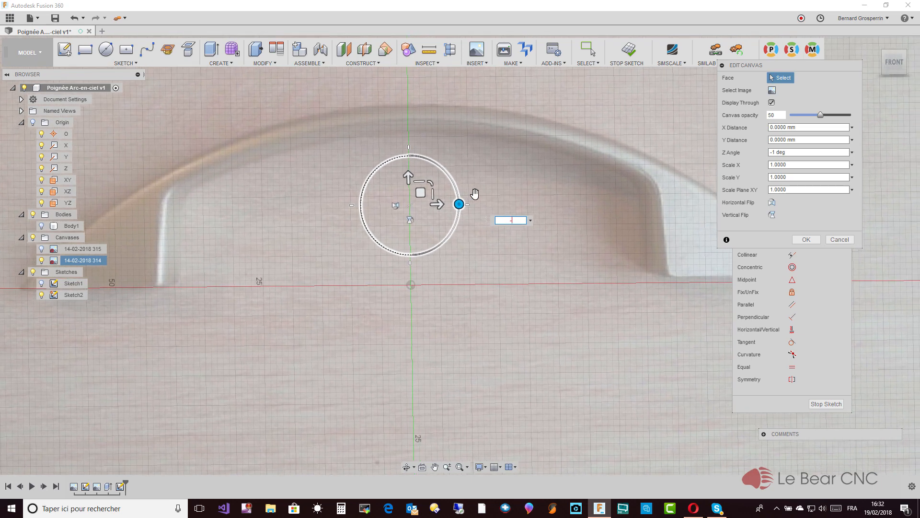
{"action": "key", "text": "Return"}
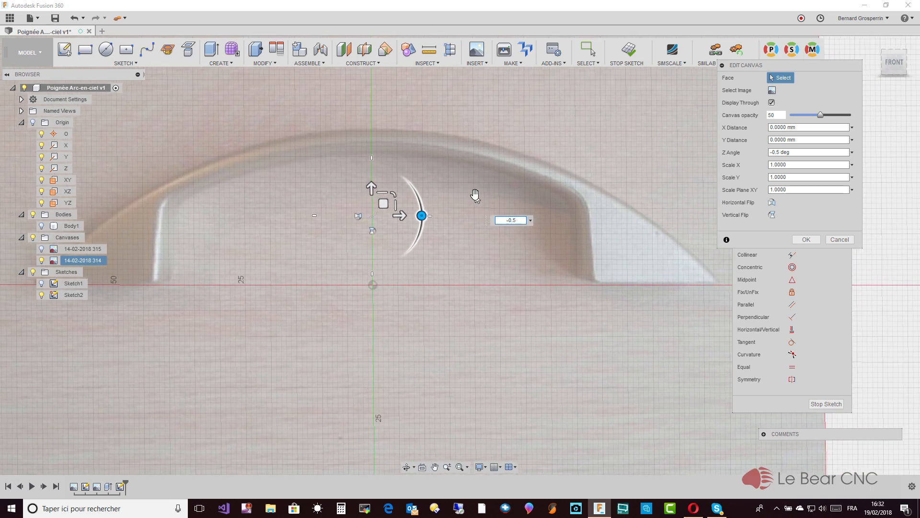
{"action": "type", "text": ".3"}
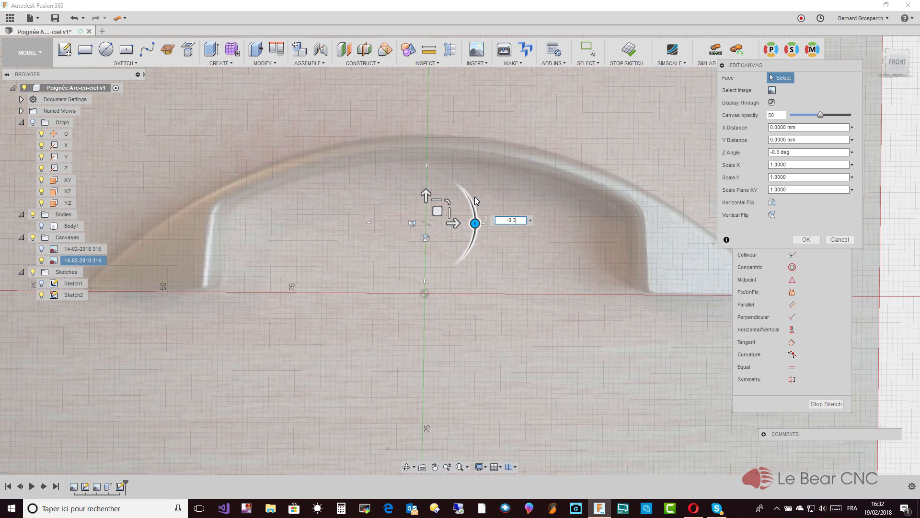
{"action": "key", "text": "BackSpace"}
{"action": "type", "text": "4"}
{"action": "key", "text": "Return"}
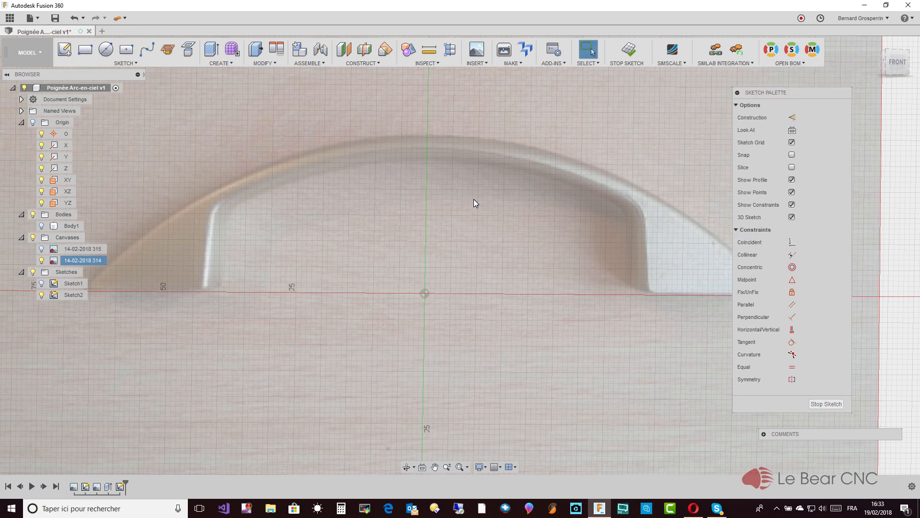
- Sketch a vertical line about 39.5 mm long upward from the origin and convert it to a construction line
{"action": "key", "text": "l"}
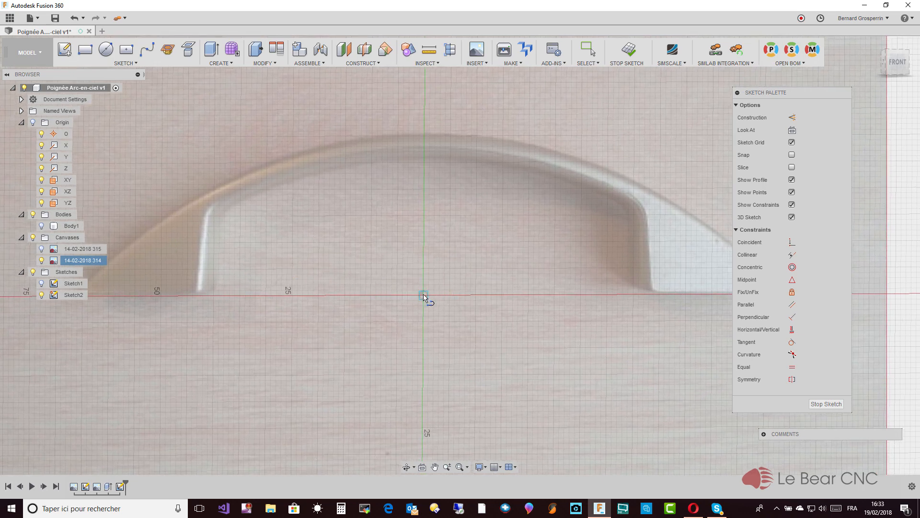
{"action": "left_click", "coordinate": [423, 295]}
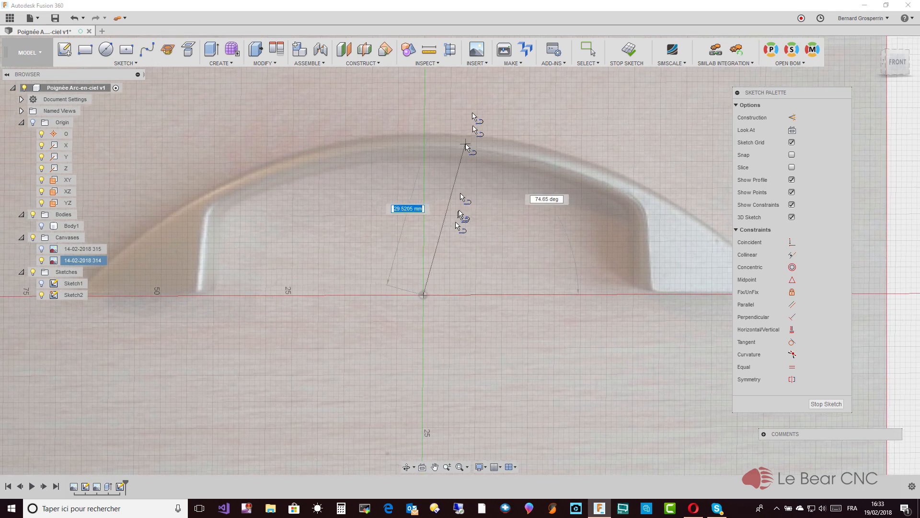
{"action": "left_click", "coordinate": [426, 87]}
{"action": "key", "text": "Escape"}
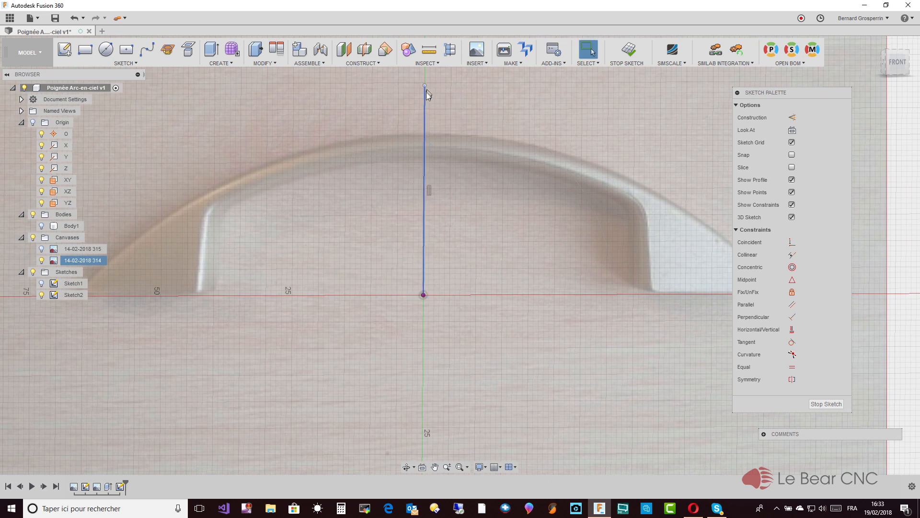
{"action": "left_click", "coordinate": [425, 109]}
{"action": "key", "text": "x"}
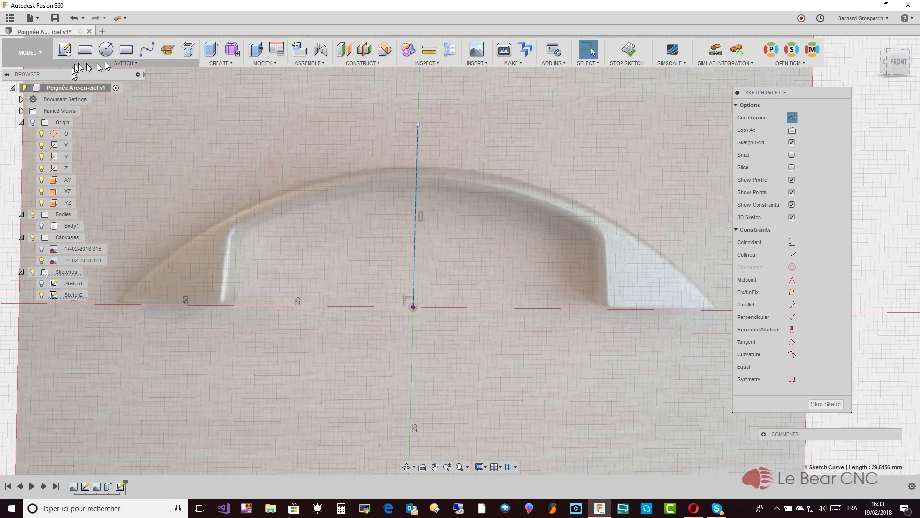
{"action": "left_click", "coordinate": [125, 62]}
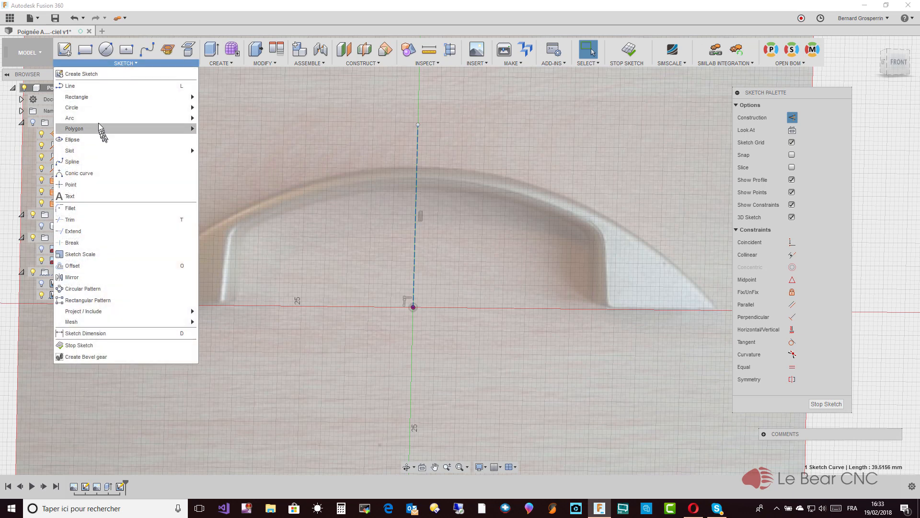
{"action": "mouse_move", "coordinate": [96, 118]}
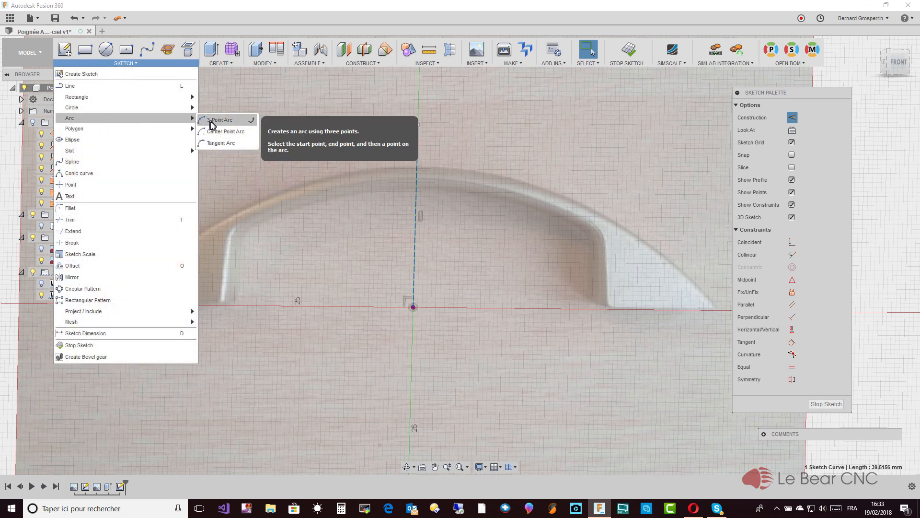
{"action": "left_click", "coordinate": [214, 132]}
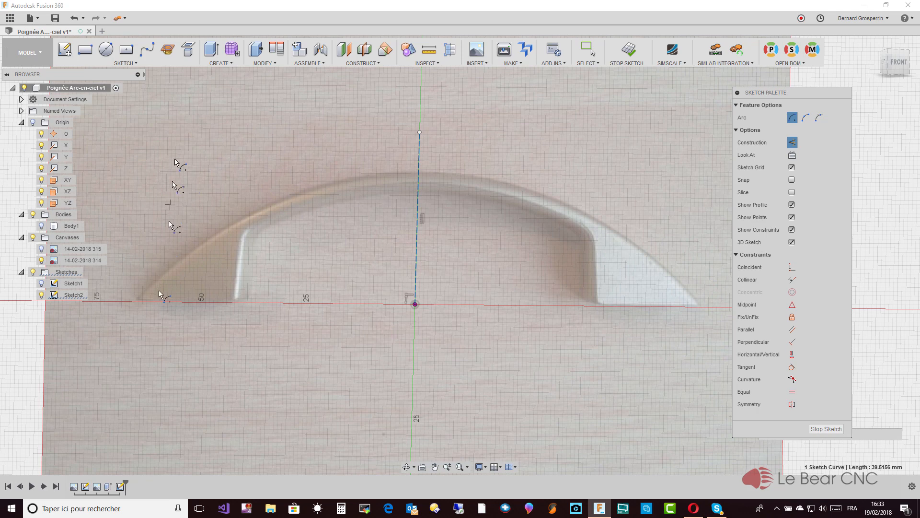
{"action": "key", "text": "Escape"}
{"action": "left_click", "coordinate": [139, 63]}
{"action": "mouse_move", "coordinate": [122, 117]}
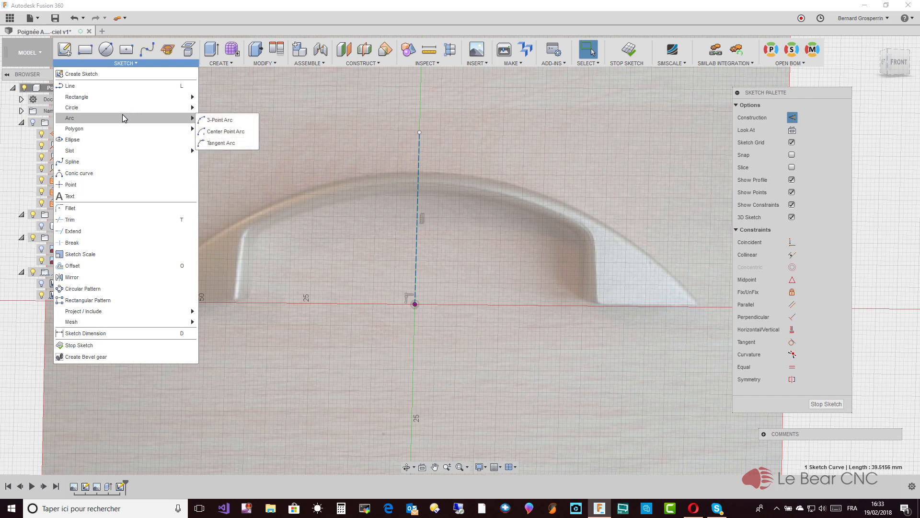
{"action": "left_click", "coordinate": [220, 121]}
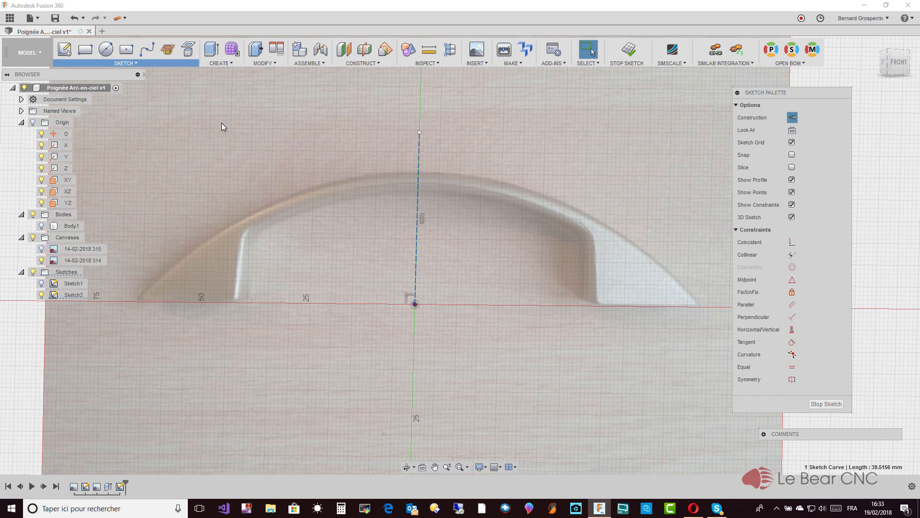
{"action": "left_click", "coordinate": [145, 305]}
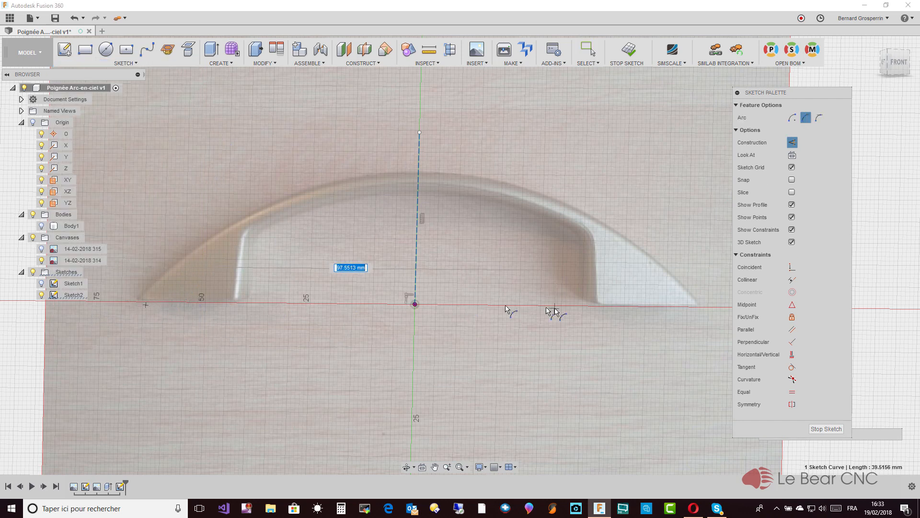
{"action": "key", "text": "Escape"}
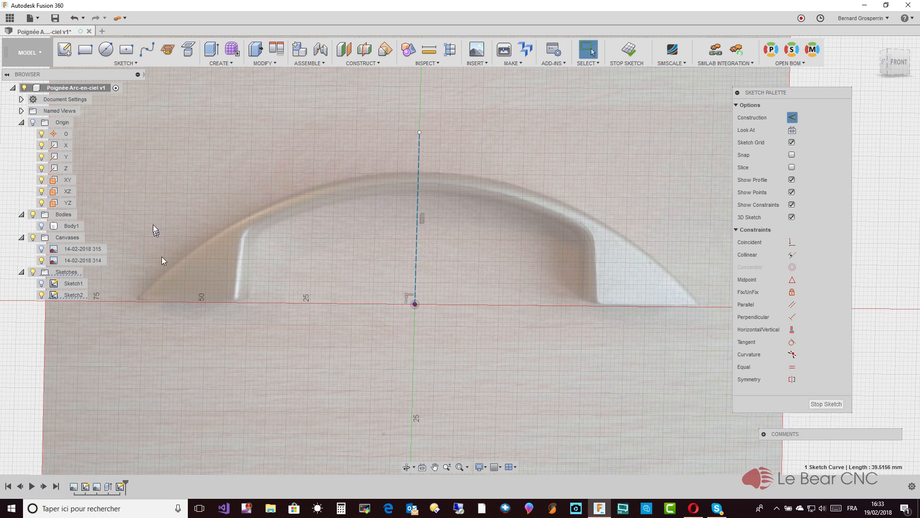
{"action": "left_click", "coordinate": [125, 63]}
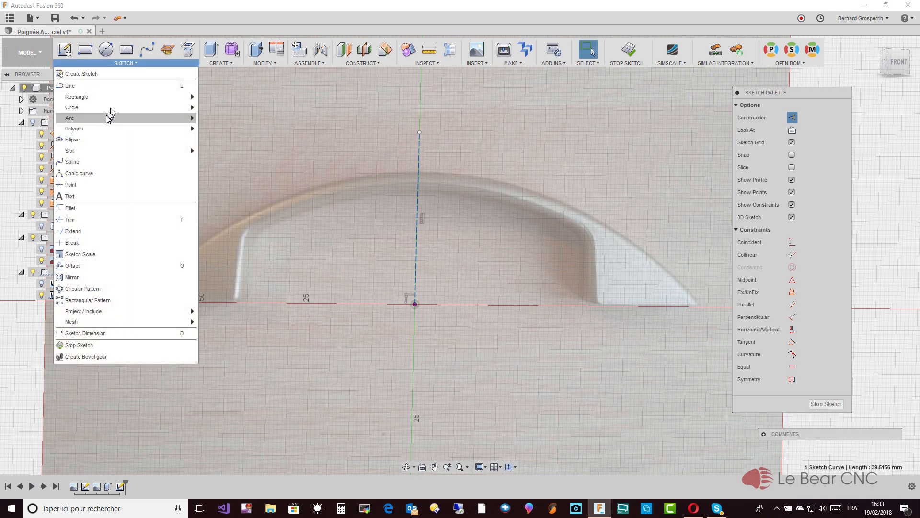
{"action": "mouse_move", "coordinate": [110, 118]}
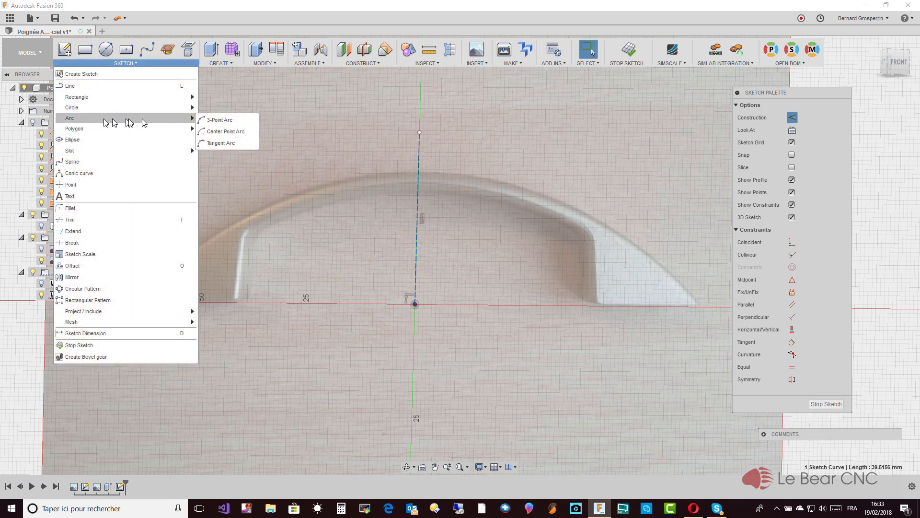
{"action": "left_click", "coordinate": [209, 123]}
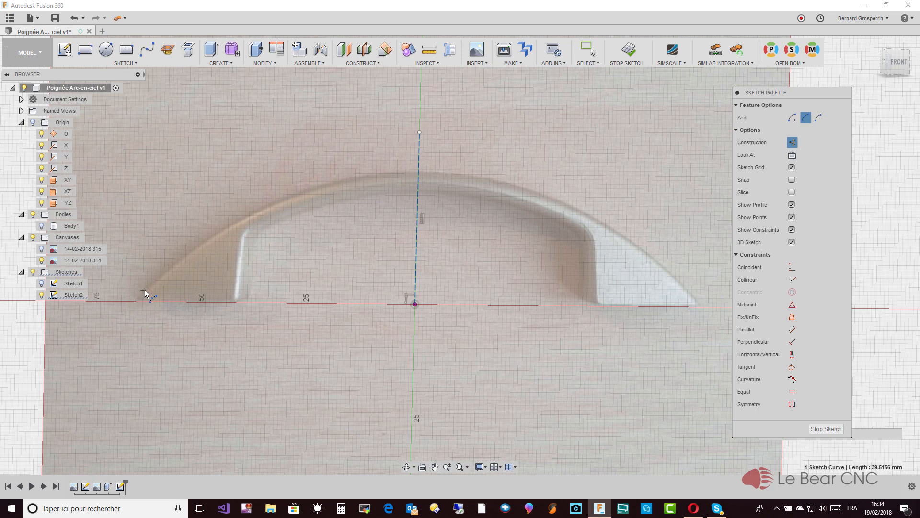
{"action": "scroll", "coordinate": [133, 301], "scroll_direction": "up", "scroll_amount": 3}
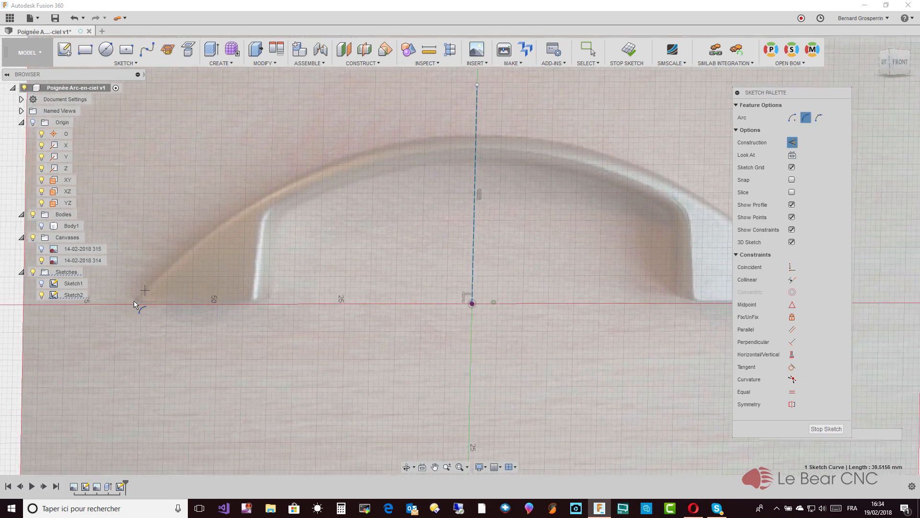
{"action": "key", "text": "Escape"}
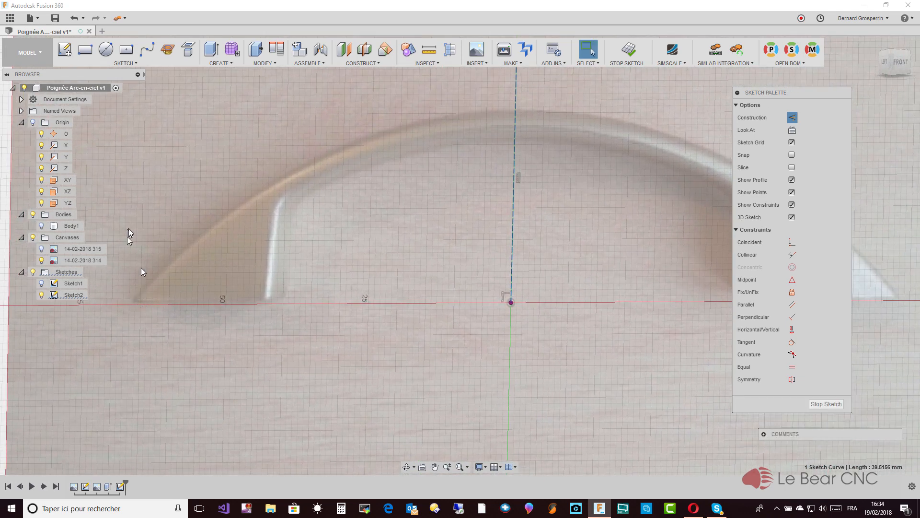
{"action": "left_click", "coordinate": [132, 64]}
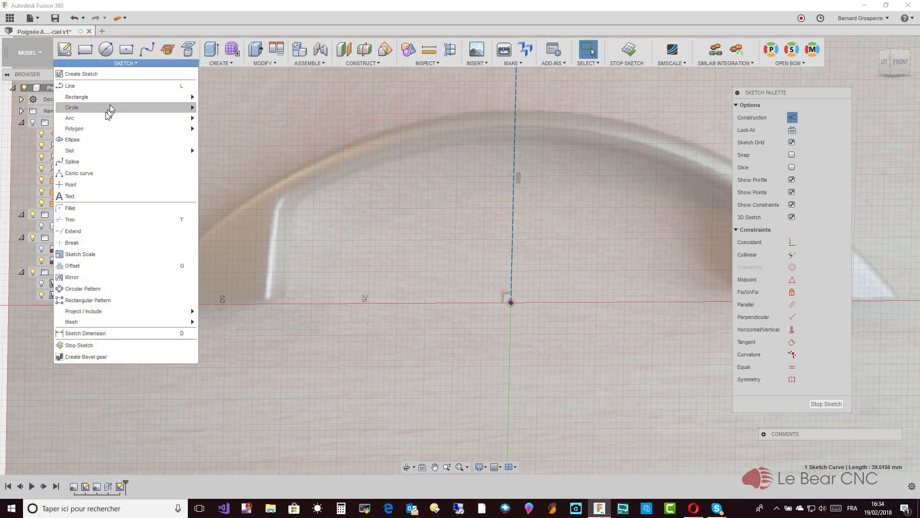
{"action": "mouse_move", "coordinate": [102, 117]}
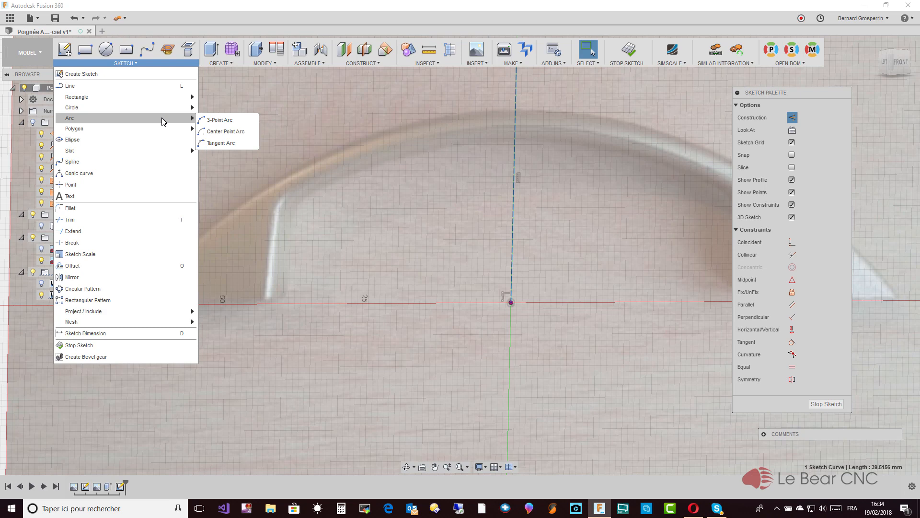
{"action": "left_click", "coordinate": [209, 132]}
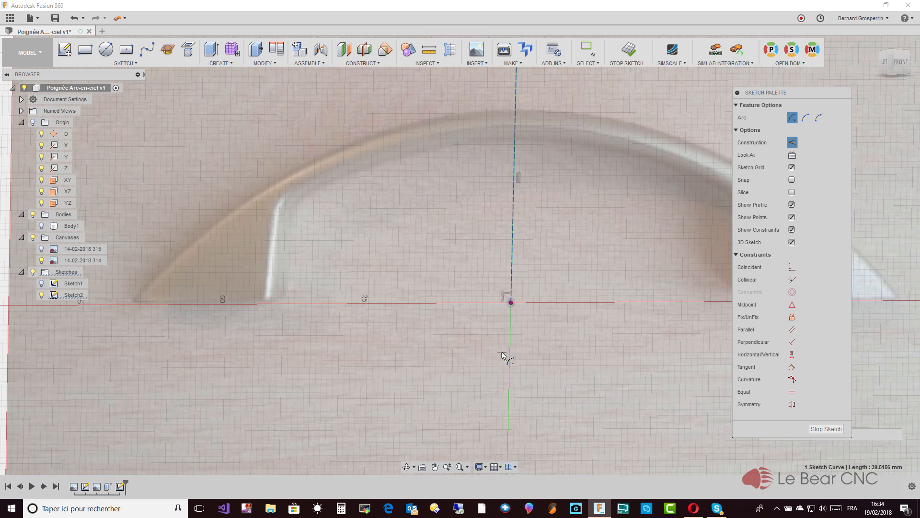
{"action": "key", "text": "Escape"}
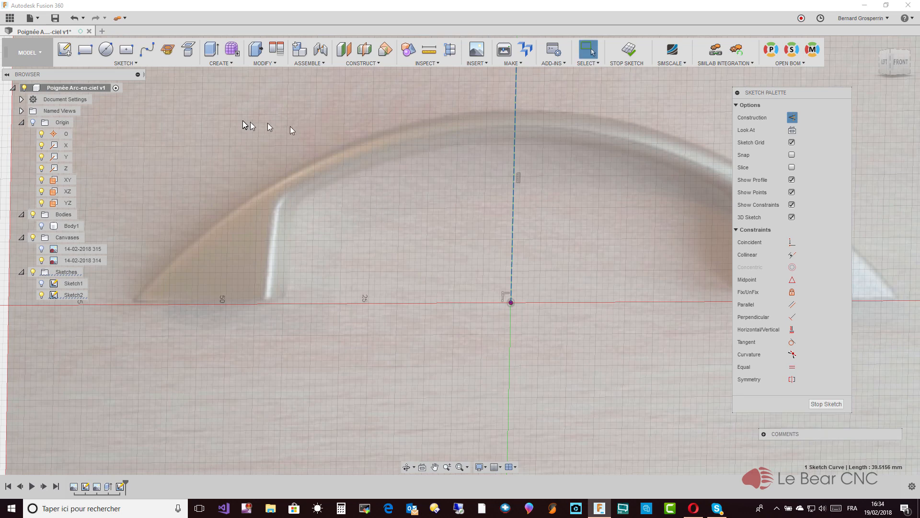
- Try to trace the handle's outer curve with a 2-point circle starting on its upper edge
{"action": "left_click", "coordinate": [134, 64]}
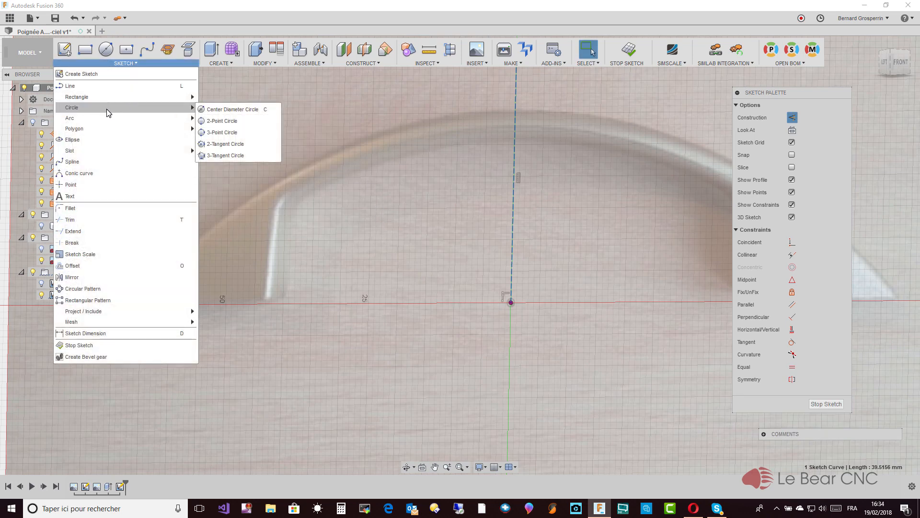
{"action": "mouse_move", "coordinate": [162, 123]}
{"action": "left_click", "coordinate": [224, 133]}
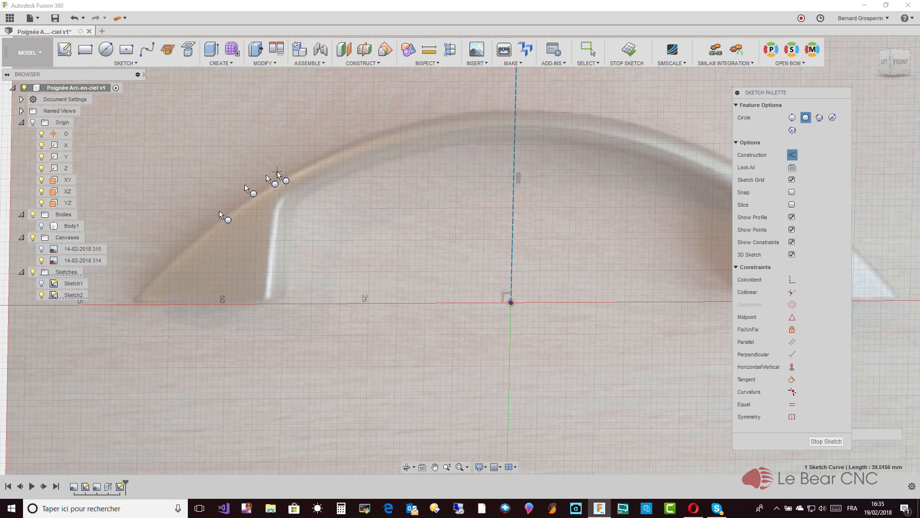
{"action": "left_click", "coordinate": [383, 130]}
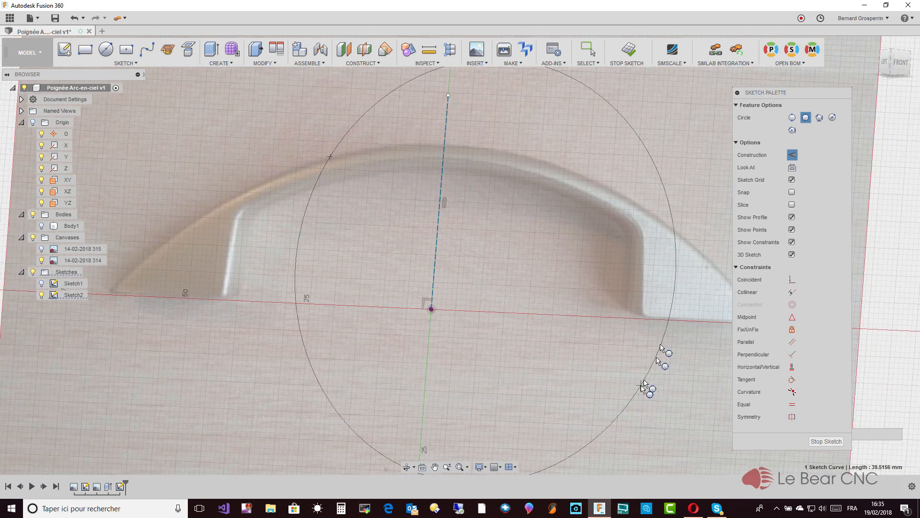
{"action": "left_click", "coordinate": [600, 471]}
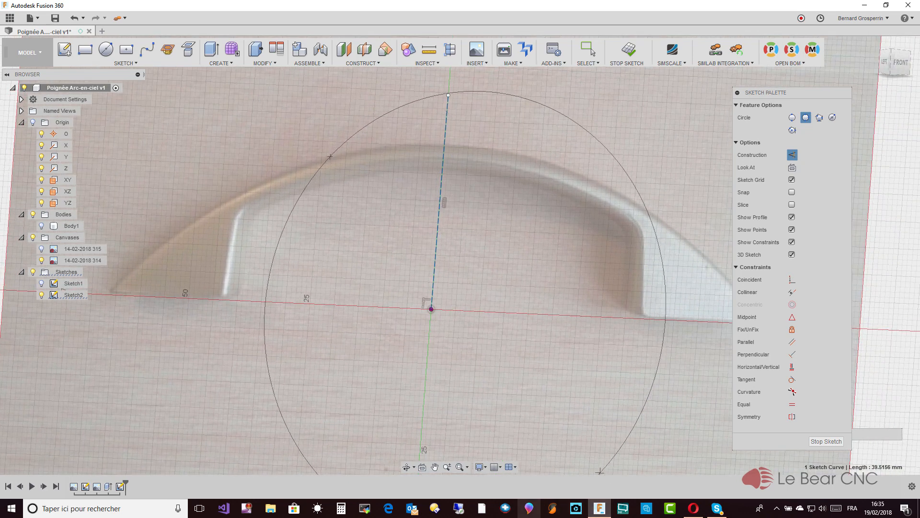
{"action": "left_click", "coordinate": [593, 52]}
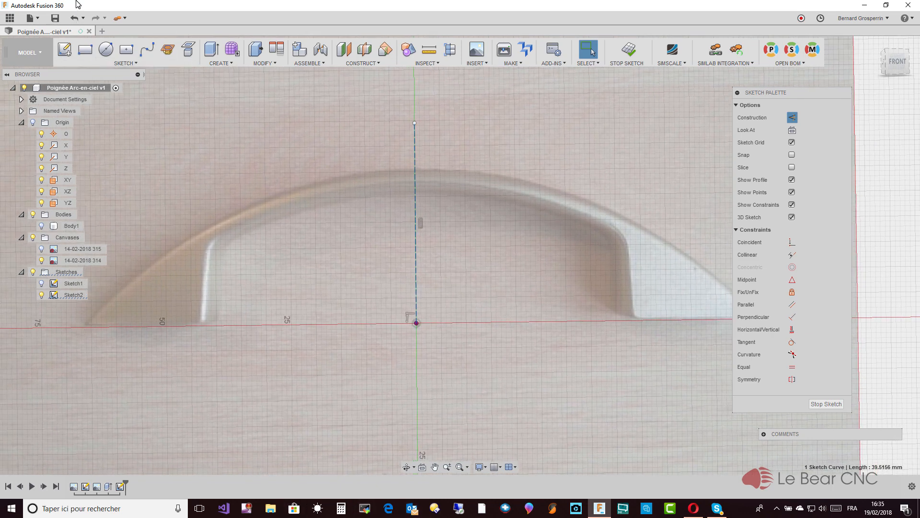
- Place sketch points at both outer tips of the handle on the baseline and at its apex on the construction line
{"action": "left_click", "coordinate": [129, 64]}
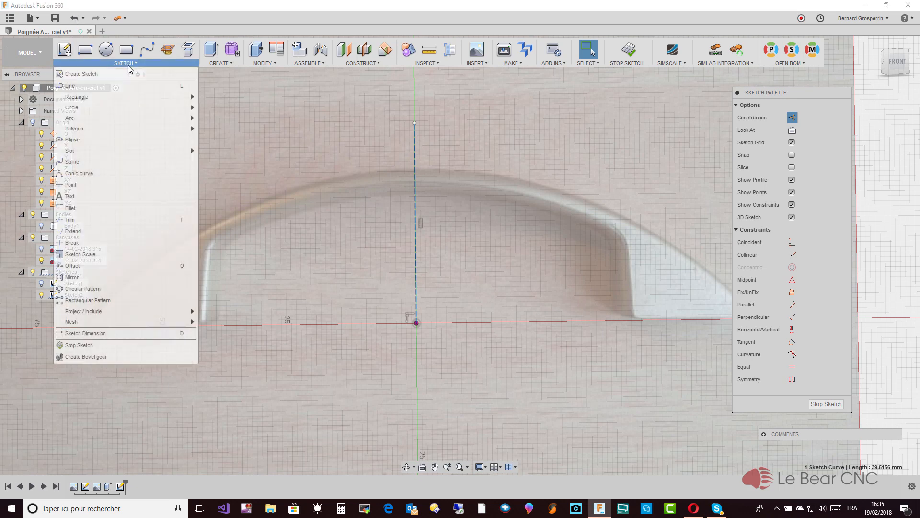
{"action": "left_click", "coordinate": [83, 174]}
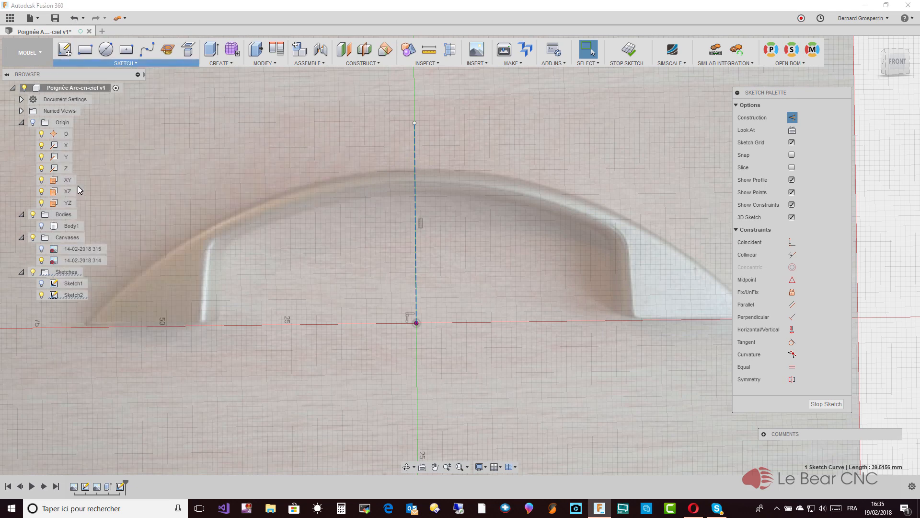
{"action": "left_click", "coordinate": [85, 325]}
{"action": "middle_click_drag", "start_coordinate": [856, 331], "coordinate": [712, 325]}
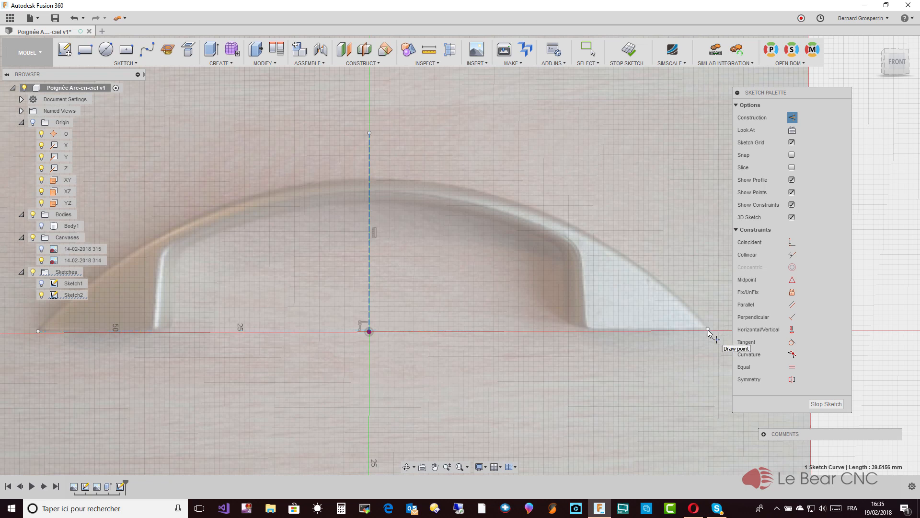
{"action": "left_click", "coordinate": [369, 181]}
{"action": "key", "text": "Escape"}
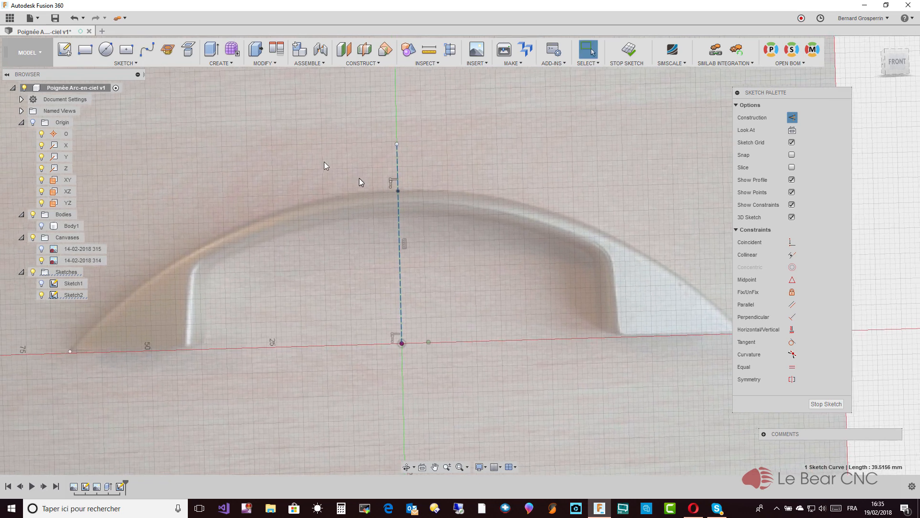
{"action": "left_click", "coordinate": [128, 66]}
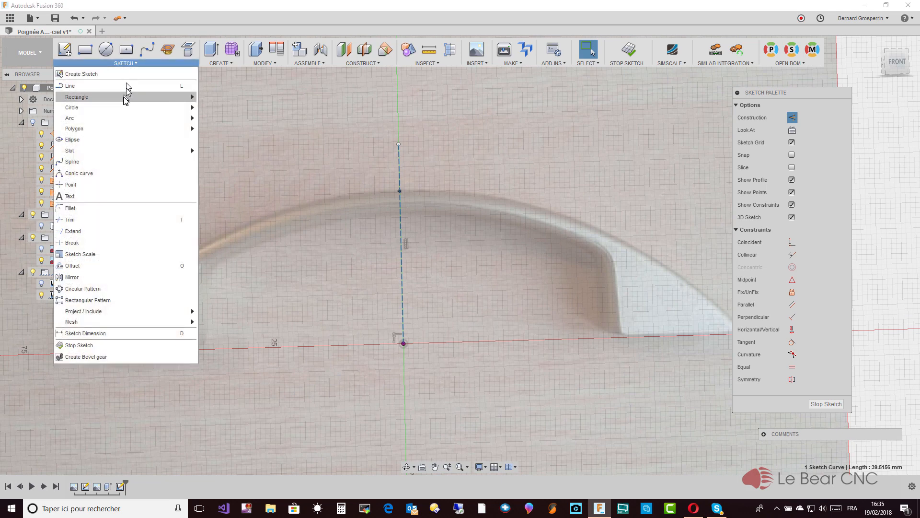
{"action": "mouse_move", "coordinate": [120, 117]}
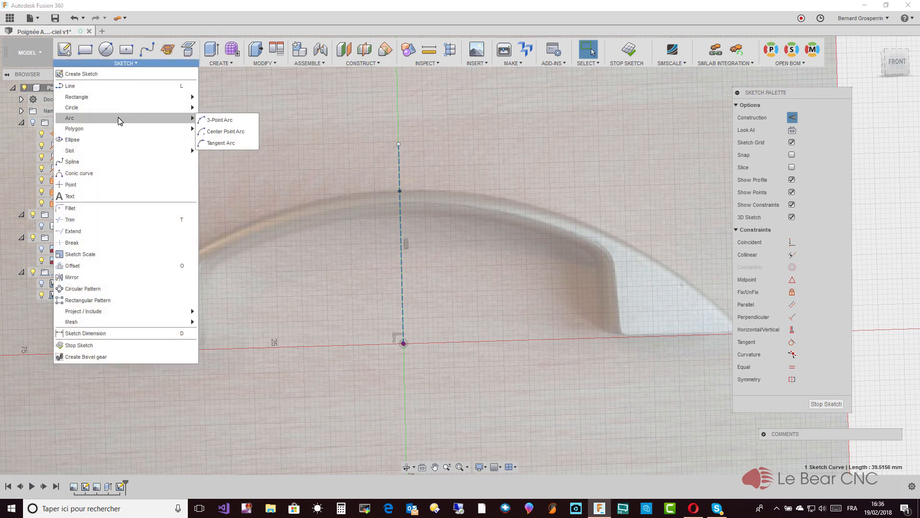
{"action": "left_click", "coordinate": [208, 118]}
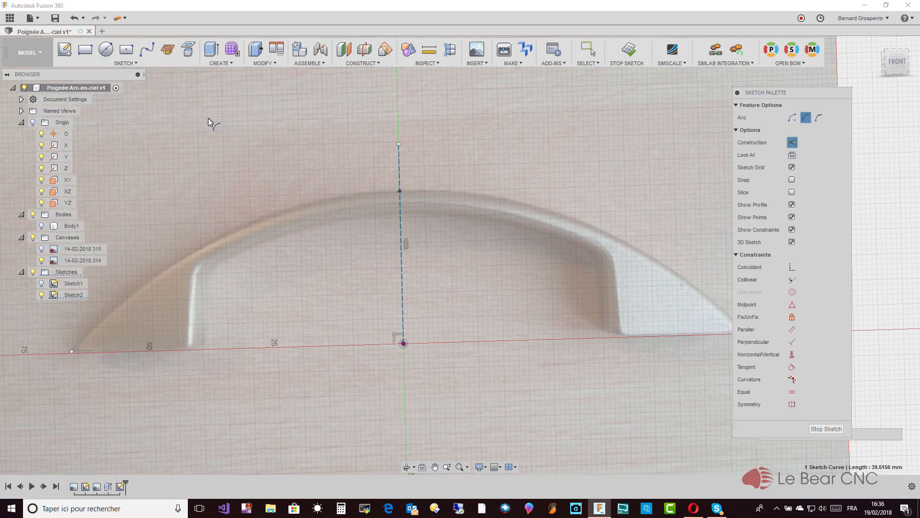
{"action": "left_click", "coordinate": [72, 353]}
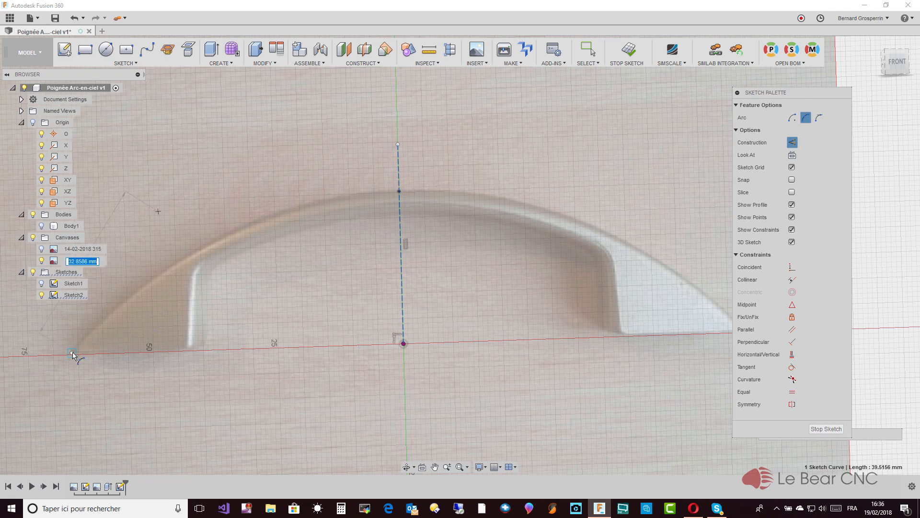
{"action": "key", "text": "Escape"}
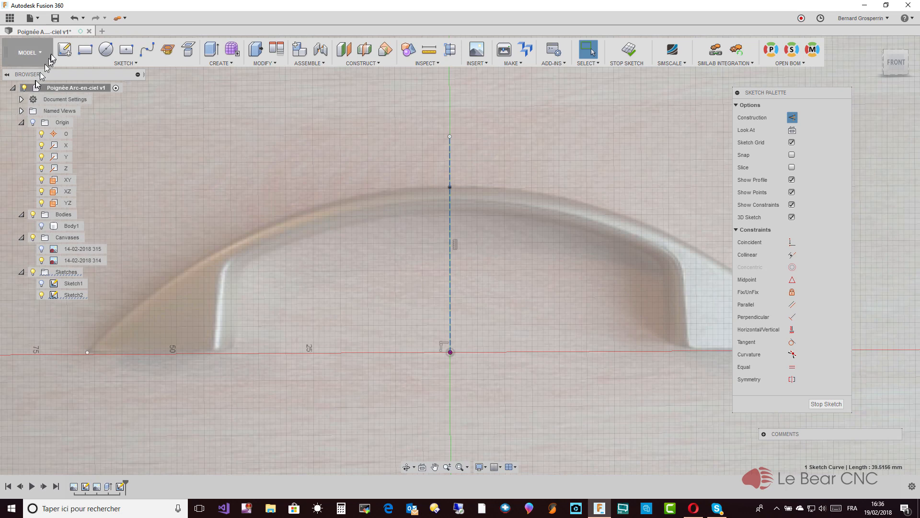
- Draw an arc along the handle's outer curve
{"action": "left_click", "coordinate": [125, 63]}
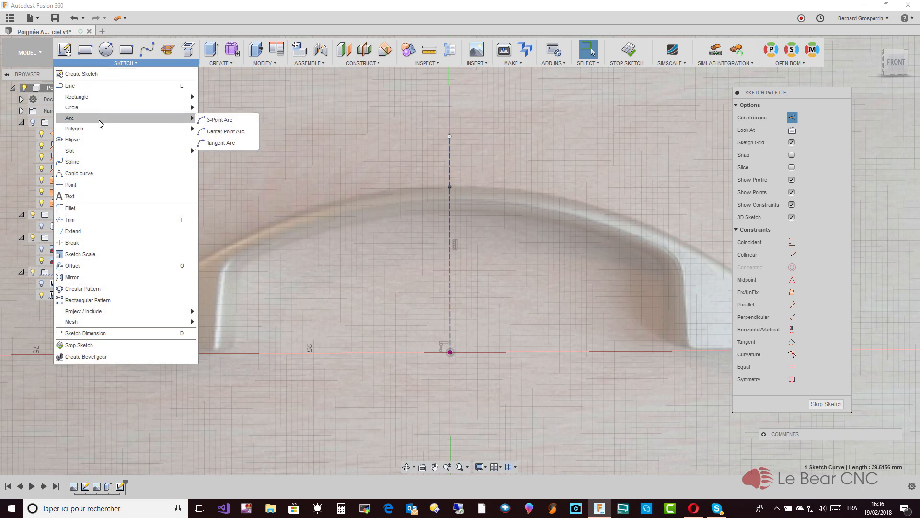
- Draw a three-point arc along the handle's outer edge, from its left flank to the right end point on the baseline
{"action": "mouse_move", "coordinate": [191, 119]}
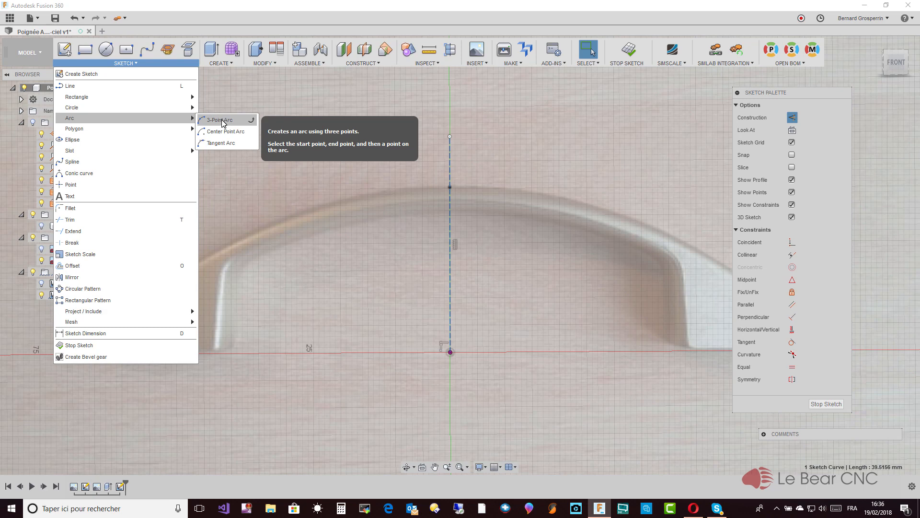
{"action": "left_click", "coordinate": [222, 121]}
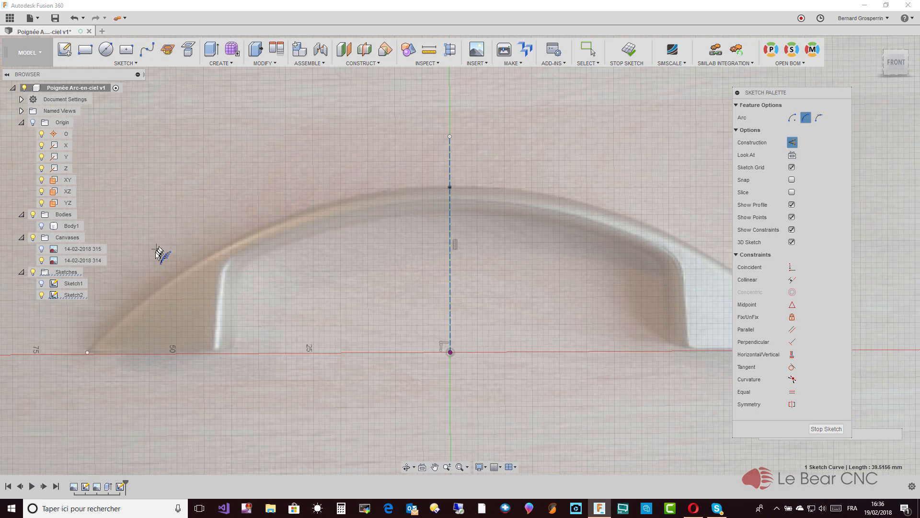
{"action": "left_click", "coordinate": [160, 287]}
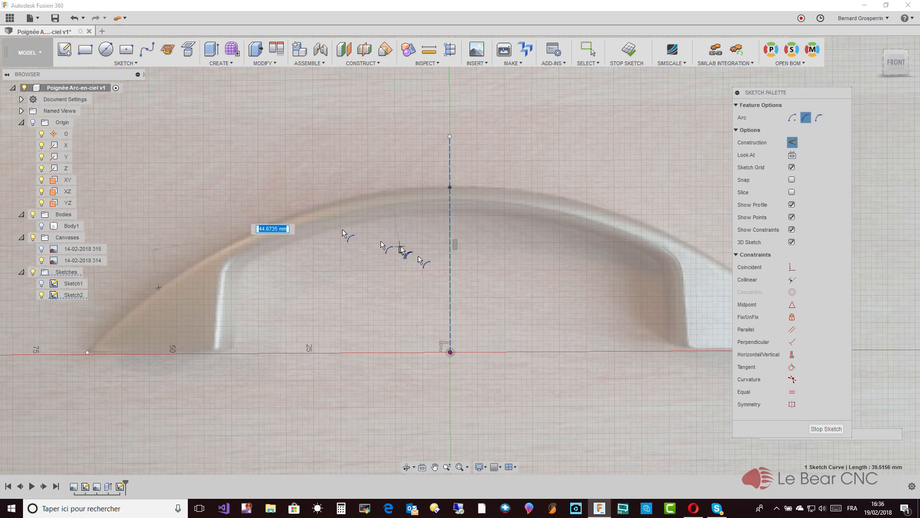
{"action": "scroll", "coordinate": [484, 284], "scroll_direction": "down", "scroll_amount": 2}
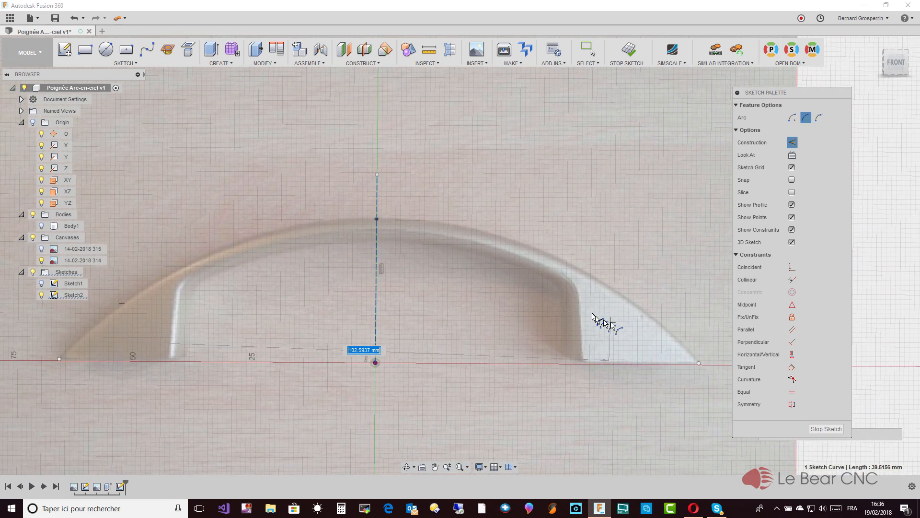
{"action": "left_click", "coordinate": [699, 364]}
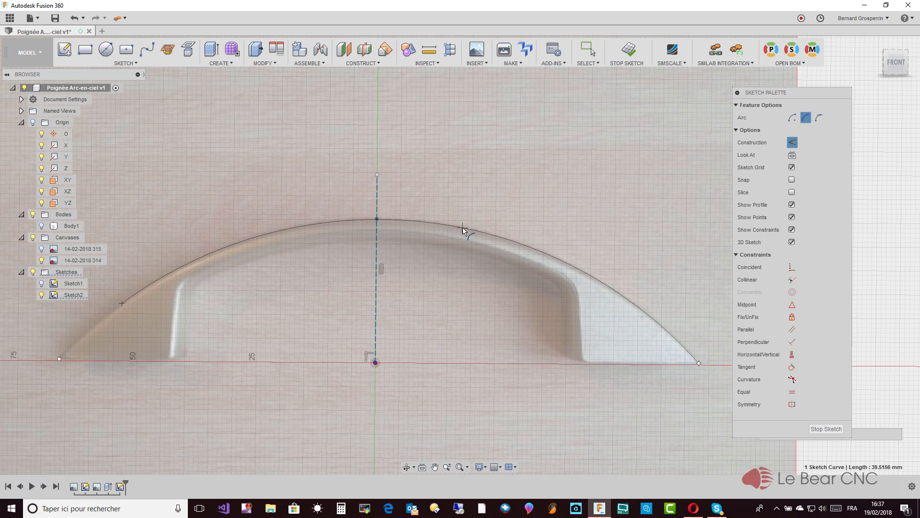
{"action": "left_click", "coordinate": [463, 232]}
{"action": "key", "text": "Escape"}
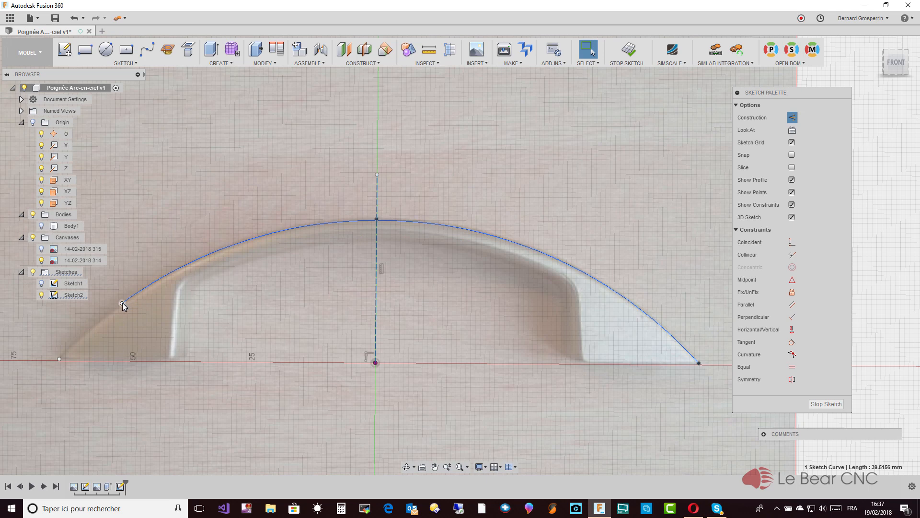
- Attach the arc's left end to the left baseline point and adjust its crown point on the vertical construction line
{"action": "left_click_drag", "start_coordinate": [122, 303], "coordinate": [59, 358]}
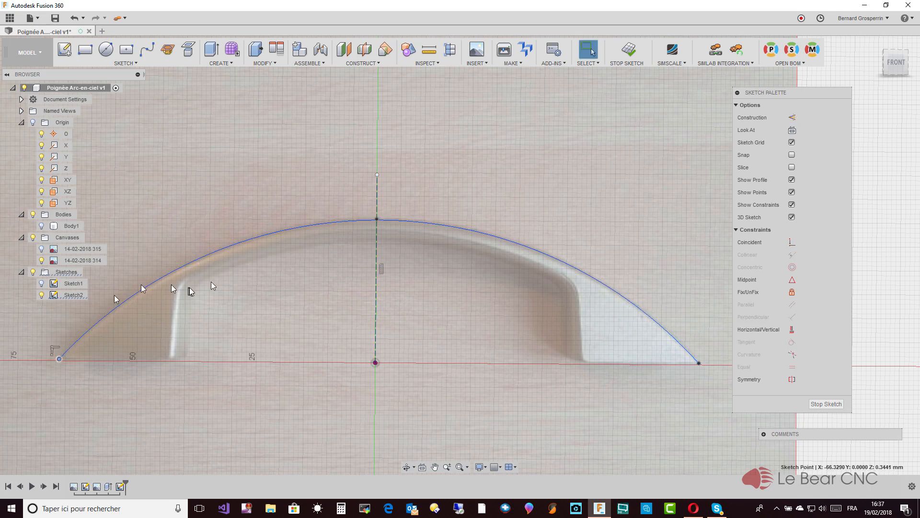
{"action": "left_click", "coordinate": [377, 221]}
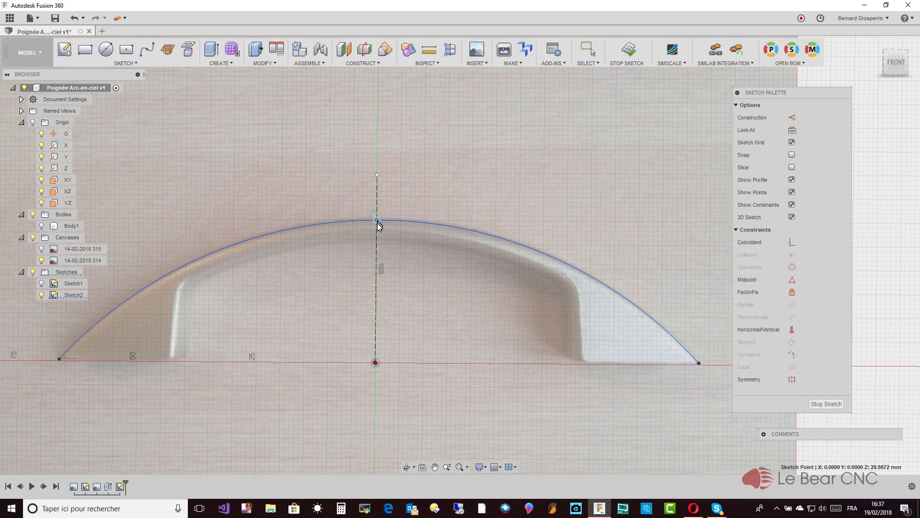
{"action": "left_click_drag", "start_coordinate": [377, 223], "coordinate": [377, 220]}
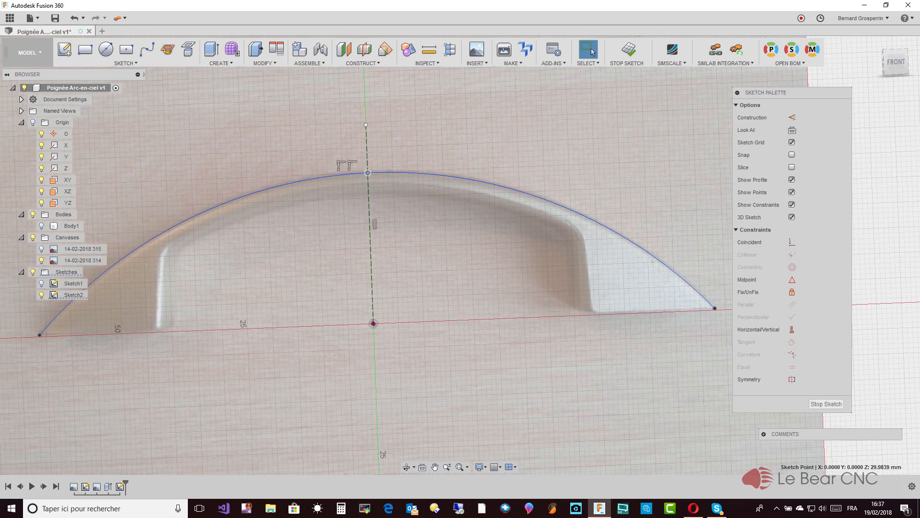
- Offset the outer arc inward with an offset position of -3.5 mm
{"action": "left_click", "coordinate": [344, 176]}
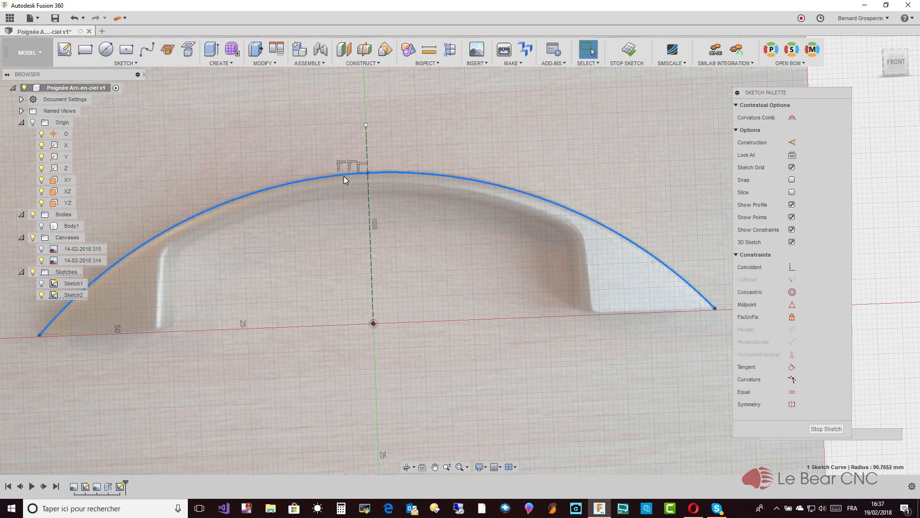
{"action": "key", "text": "o"}
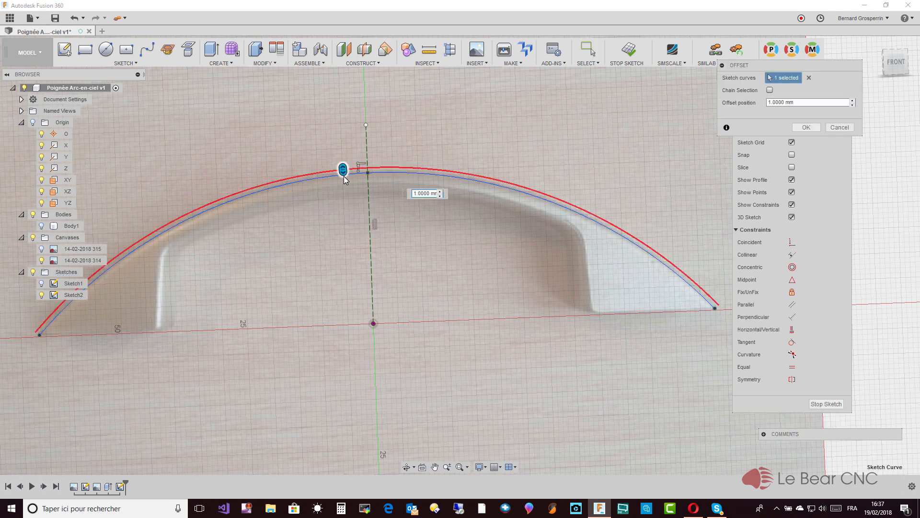
{"action": "left_click_drag", "start_coordinate": [343, 176], "coordinate": [344, 204]}
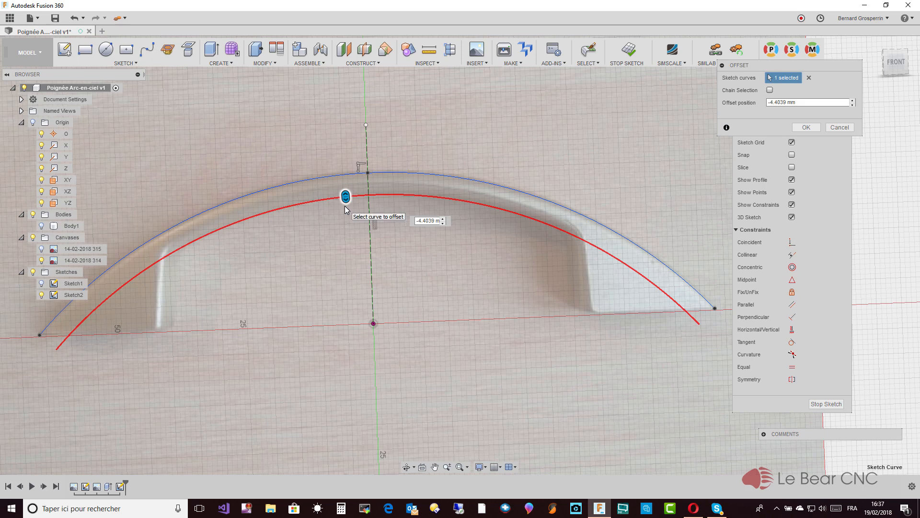
{"action": "left_click", "coordinate": [420, 221]}
{"action": "type", "text": "-3"}
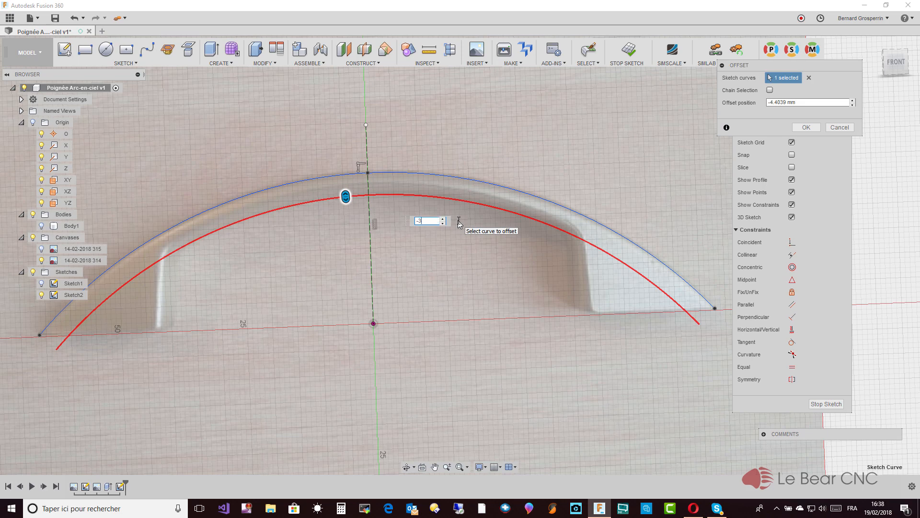
{"action": "key", "text": "Return"}
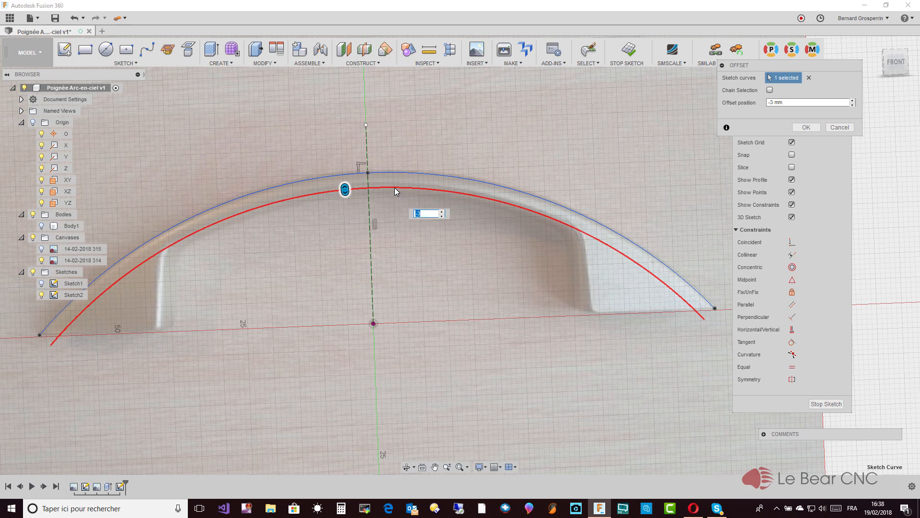
{"action": "type", "text": "-4"}
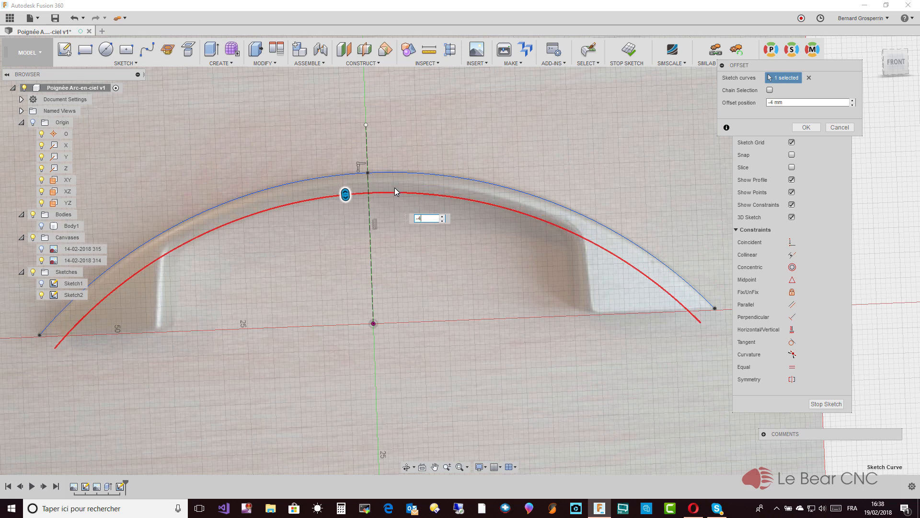
{"action": "type", "text": "3.5"}
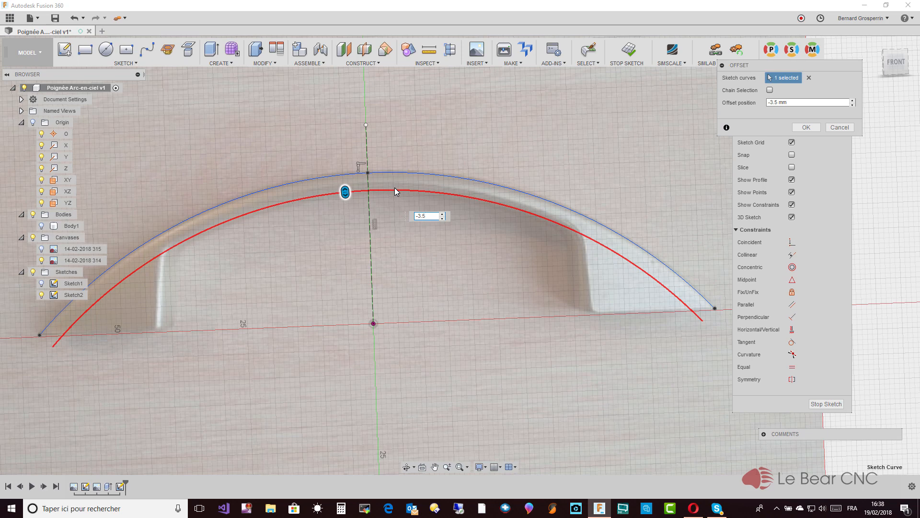
{"action": "key", "text": "Return"}
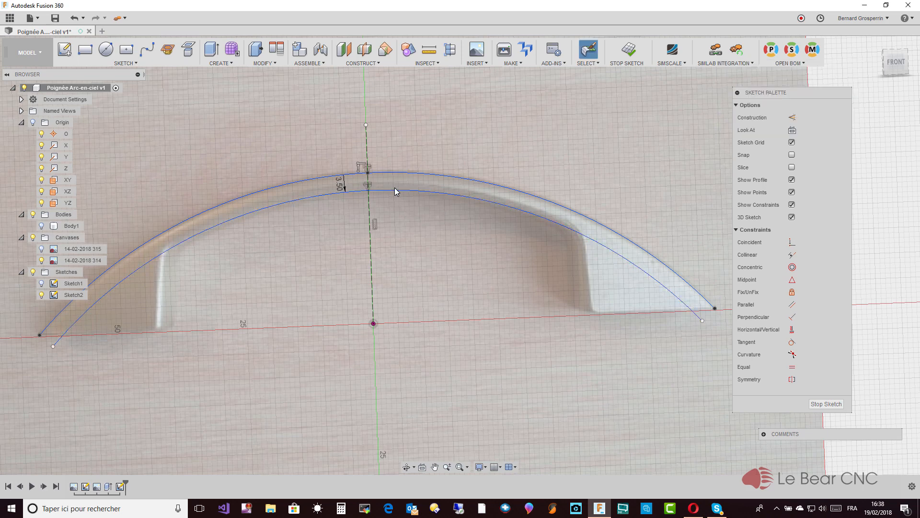
- Nudge the outer arc slightly downward and set the offset dimension between the two arcs to 3 mm
{"action": "left_click", "coordinate": [347, 178]}
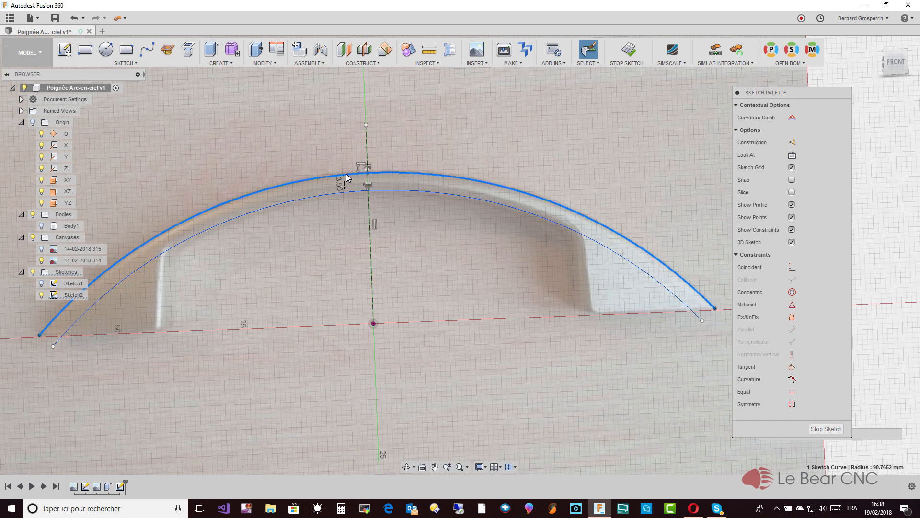
{"action": "left_click_drag", "start_coordinate": [346, 174], "coordinate": [346, 175]}
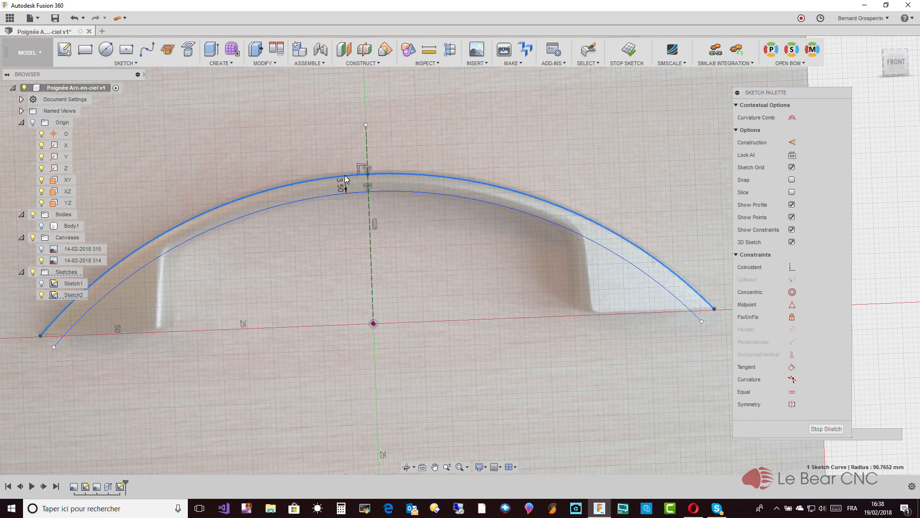
{"action": "left_click_drag", "start_coordinate": [345, 178], "coordinate": [339, 188]}
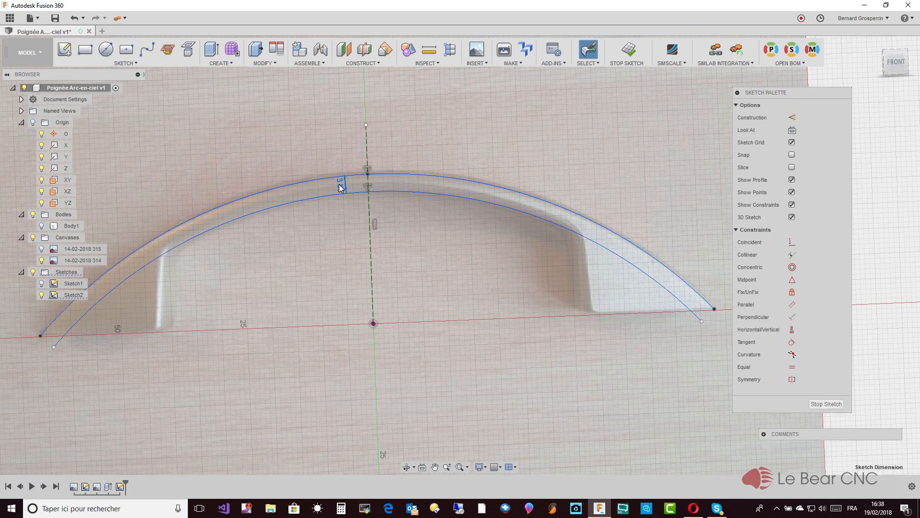
{"action": "double_click", "coordinate": [339, 188]}
{"action": "type", "text": "3"}
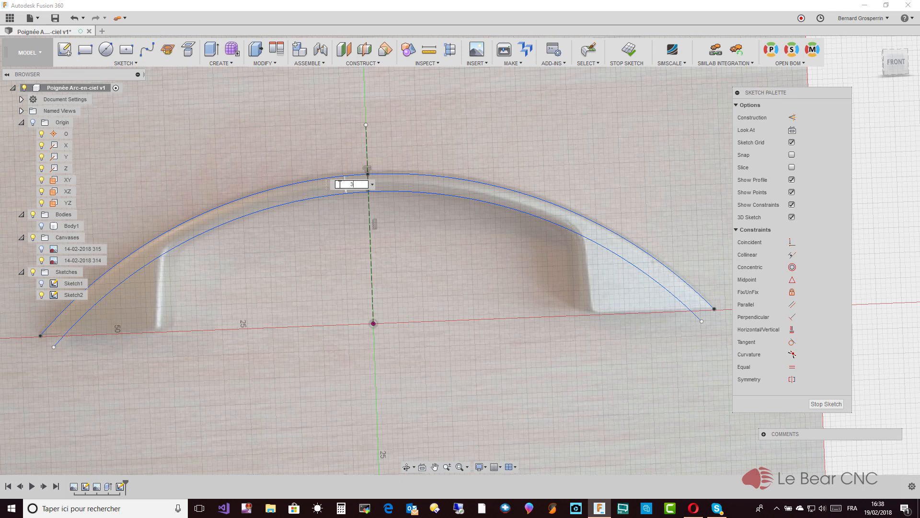
{"action": "key", "text": "Return"}
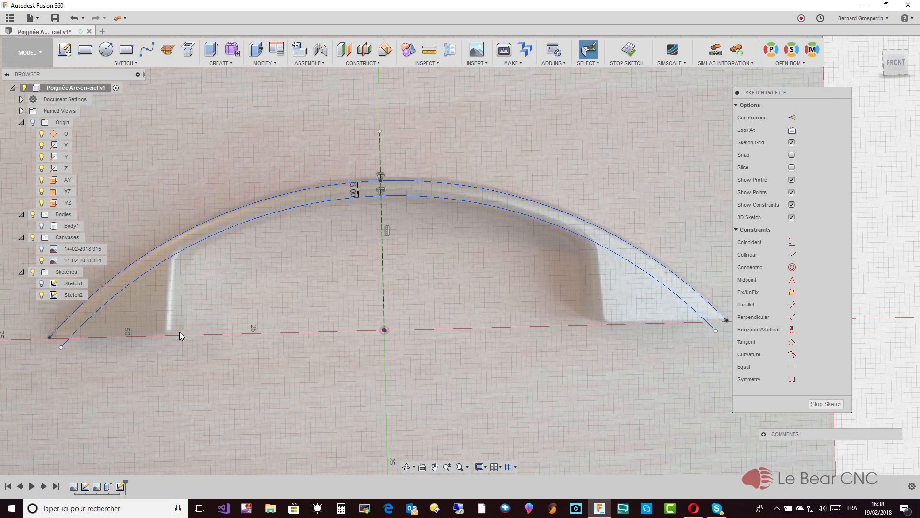
{"action": "left_click", "coordinate": [50, 338]}
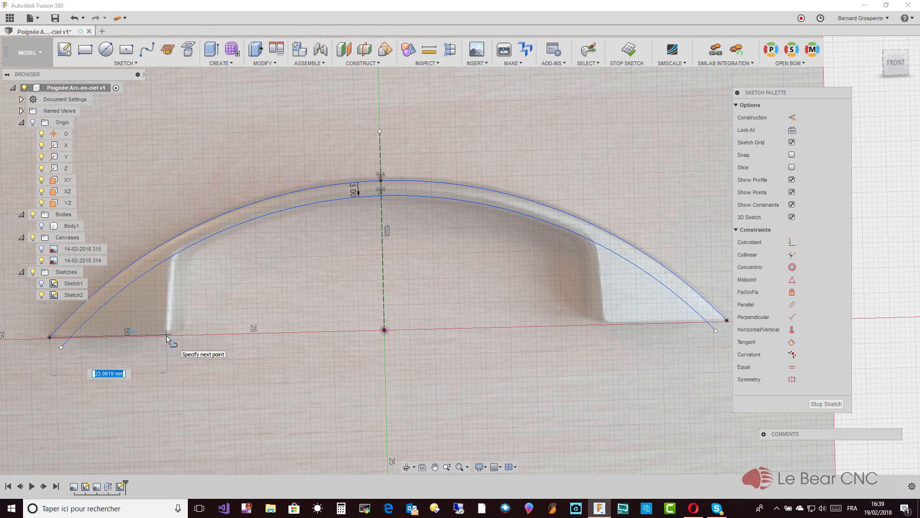
{"action": "type", "text": "26"}
{"action": "key", "text": "Tab"}
{"action": "key", "text": "Tab"}
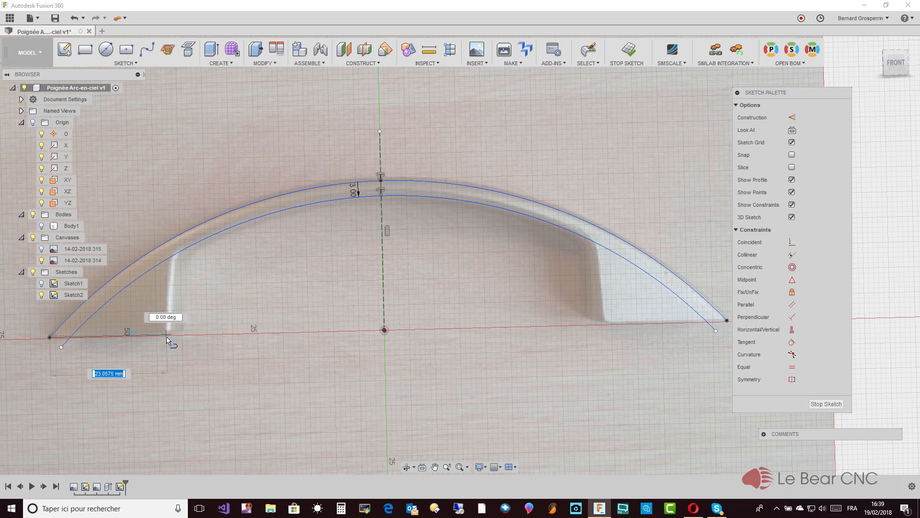
{"action": "type", "text": "6"}
{"action": "key", "text": "Tab"}
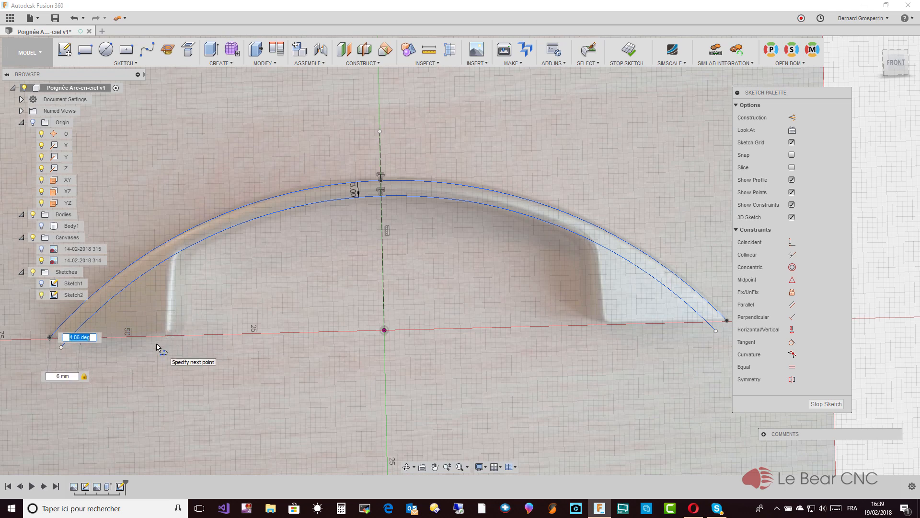
{"action": "key", "text": "Escape"}
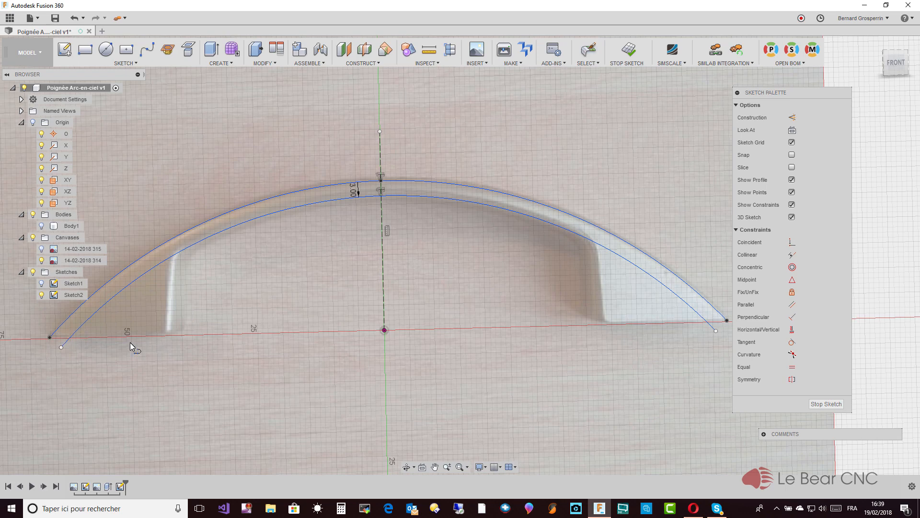
- Draw a horizontal 26 mm line along the baseline from the outer arc's left end for the left foot
{"action": "left_click", "coordinate": [50, 337]}
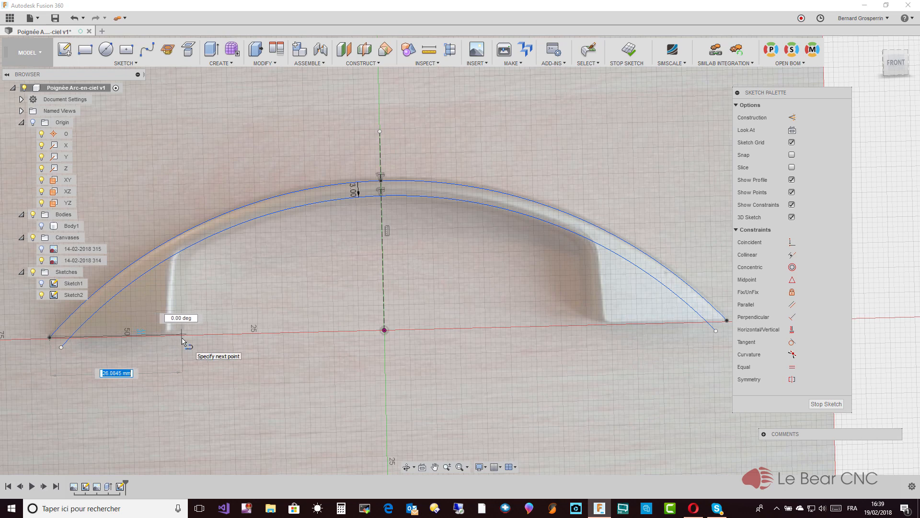
{"action": "type", "text": "26"}
{"action": "key", "text": "Tab"}
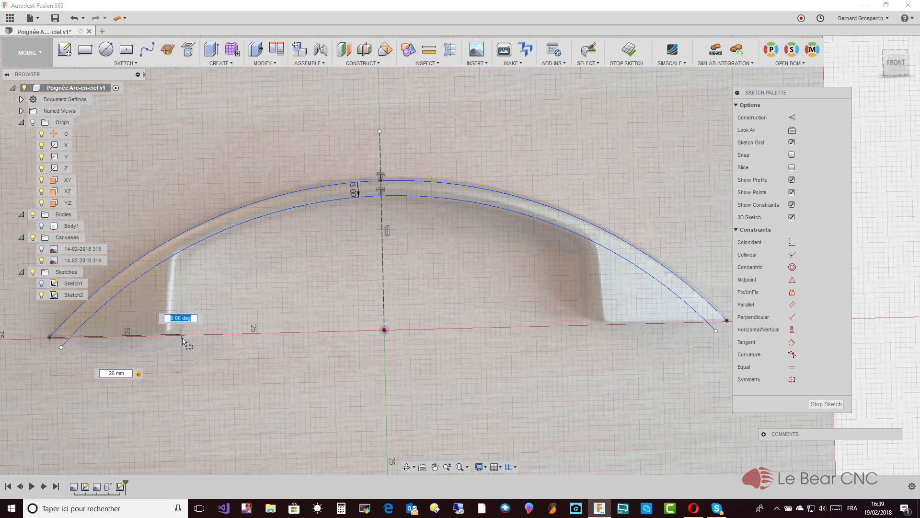
{"action": "key", "text": "Return"}
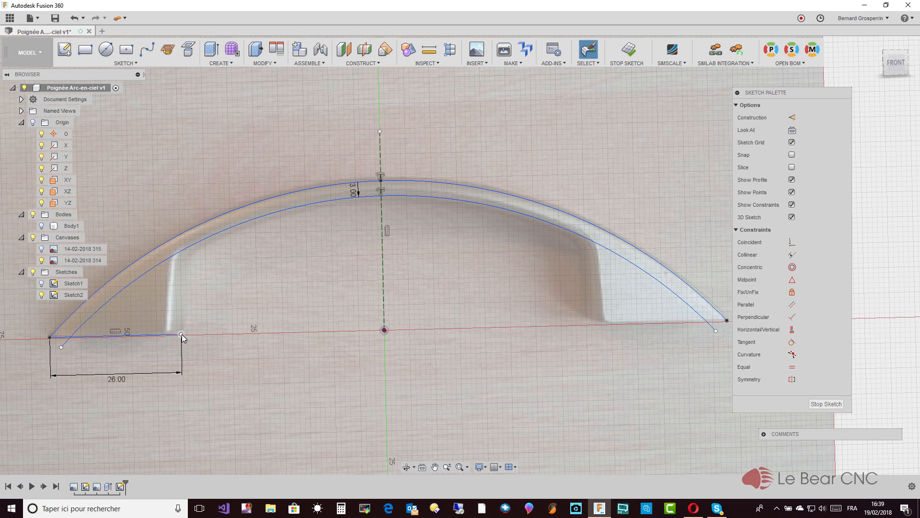
- Draw the left foot's inner side as a nearly vertical line from the base line's free end up to the inner arc
{"action": "key", "text": "l"}
{"action": "left_click", "coordinate": [181, 335]}
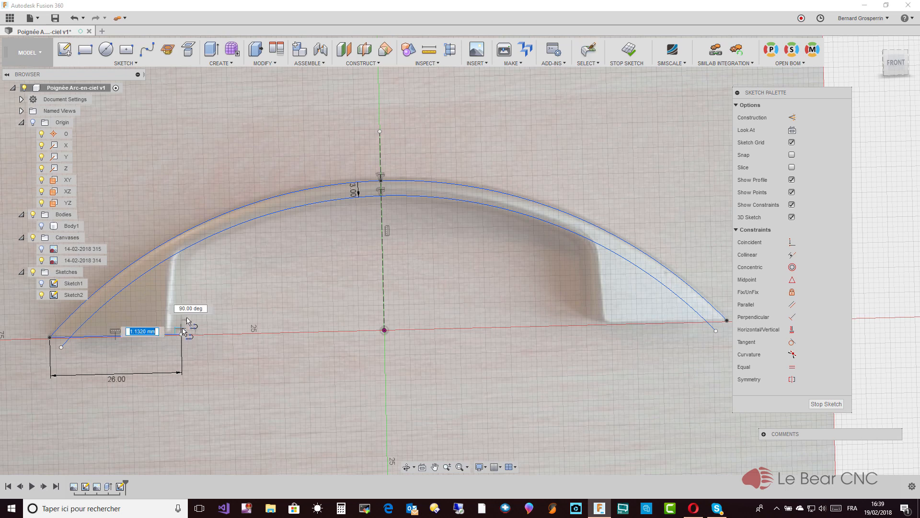
{"action": "left_click", "coordinate": [186, 250]}
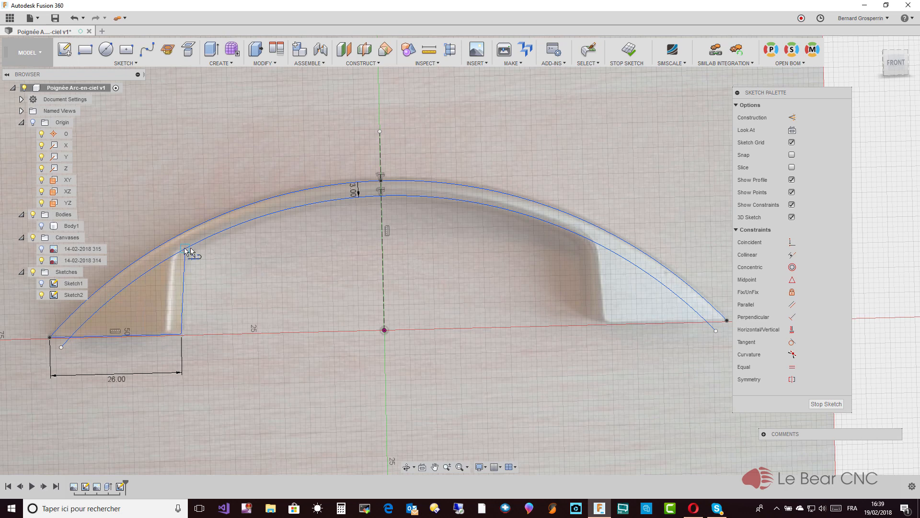
{"action": "key", "text": "Escape"}
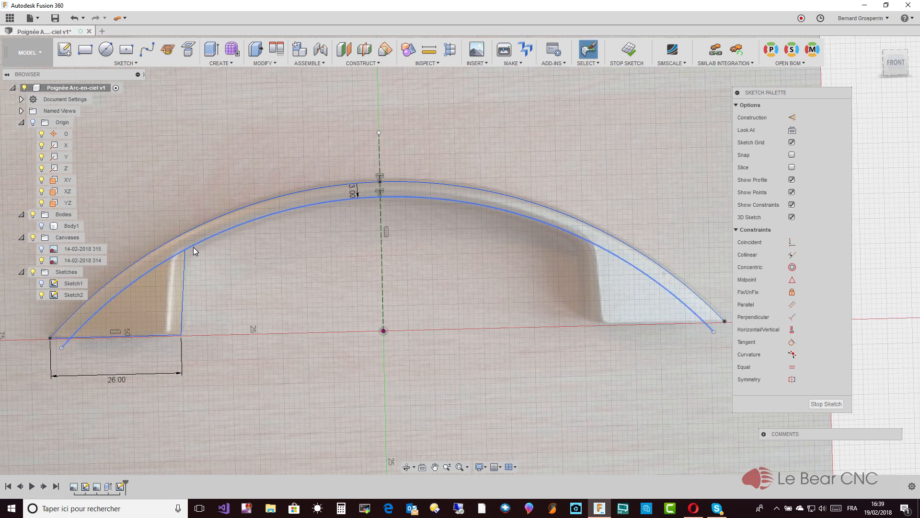
- Trim the inner arc's portion inside the left foot and its leftover stub below the baseline
{"action": "key", "text": "t"}
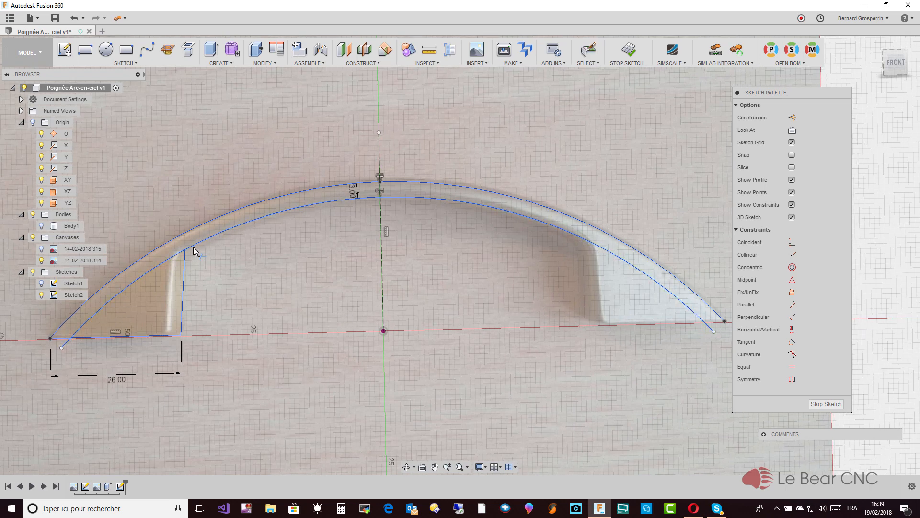
{"action": "left_click", "coordinate": [152, 270]}
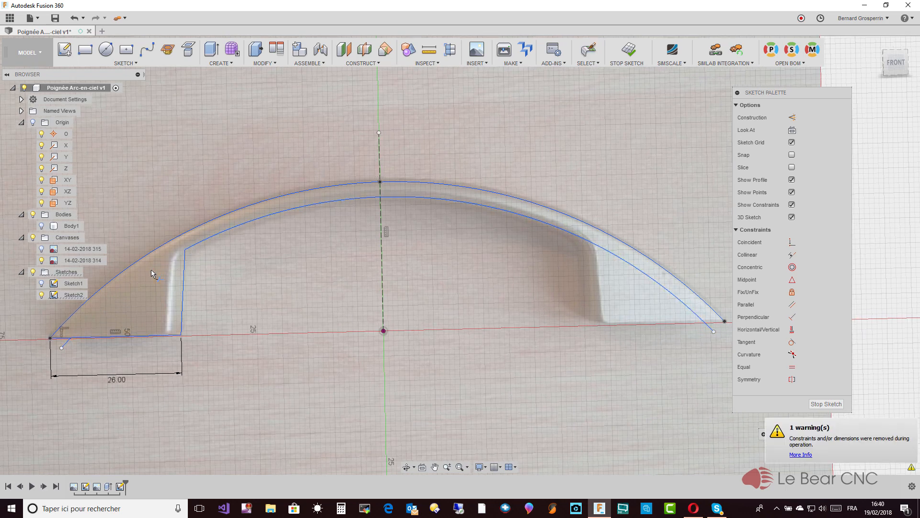
{"action": "left_click", "coordinate": [66, 343]}
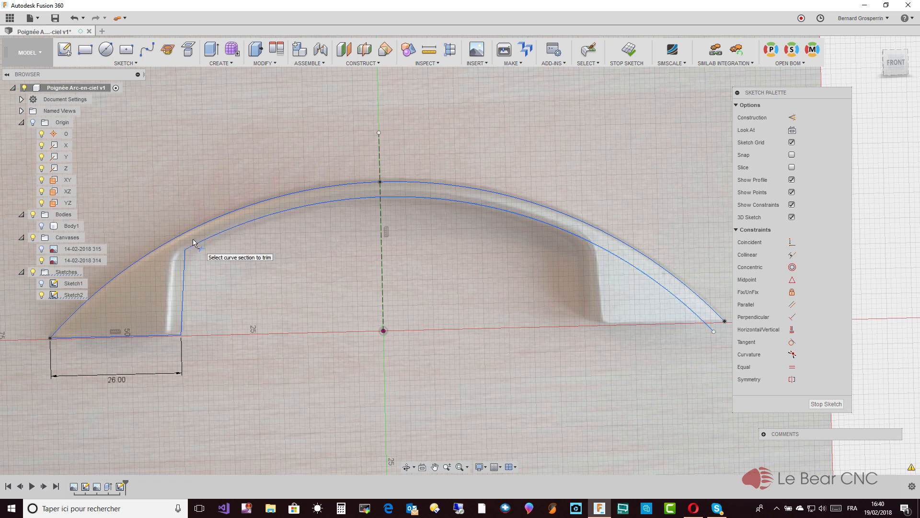
{"action": "key", "text": "Escape"}
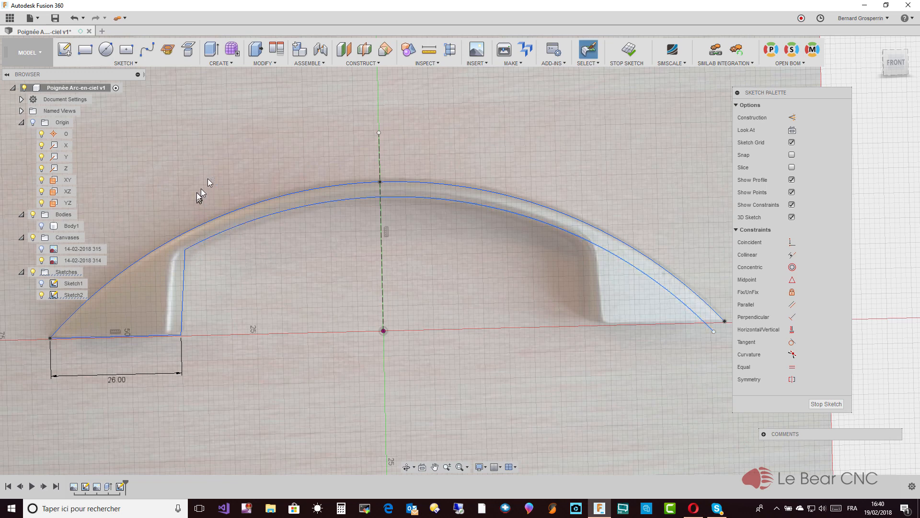
{"action": "left_click", "coordinate": [124, 64]}
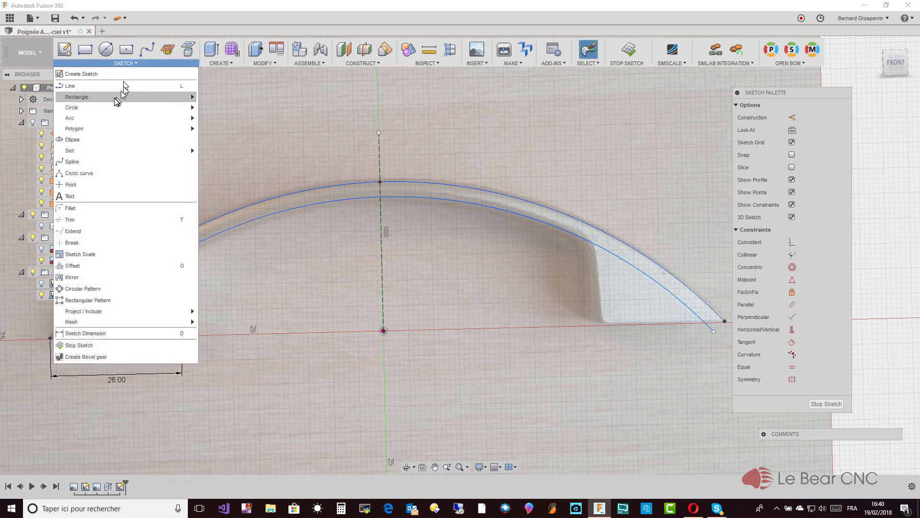
{"action": "left_click", "coordinate": [103, 161]}
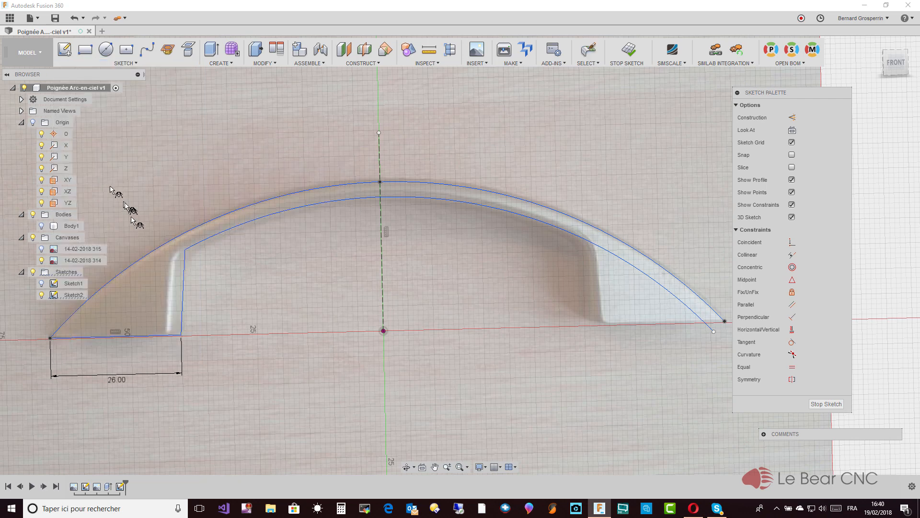
{"action": "left_click", "coordinate": [207, 243]}
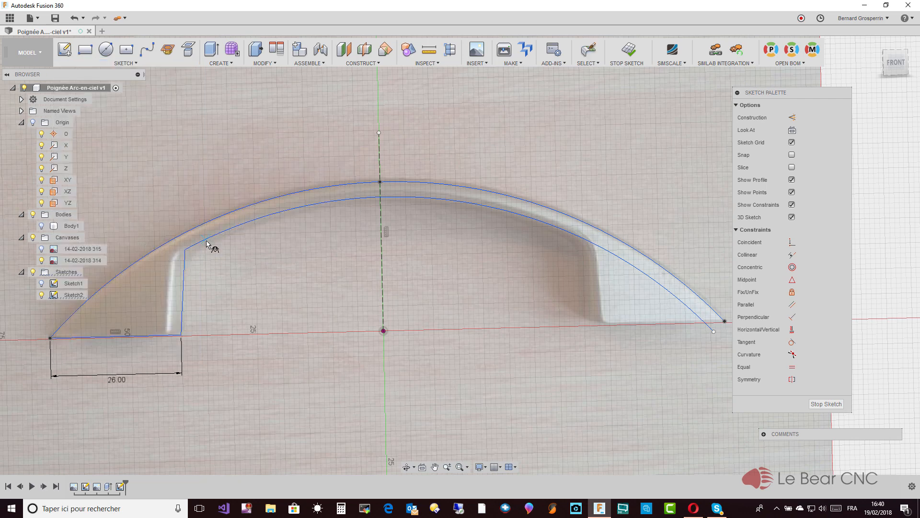
{"action": "left_click", "coordinate": [184, 277]}
{"action": "scroll", "coordinate": [189, 254], "scroll_direction": "down", "scroll_amount": 3}
{"action": "scroll", "coordinate": [189, 254], "scroll_direction": "up", "scroll_amount": 5}
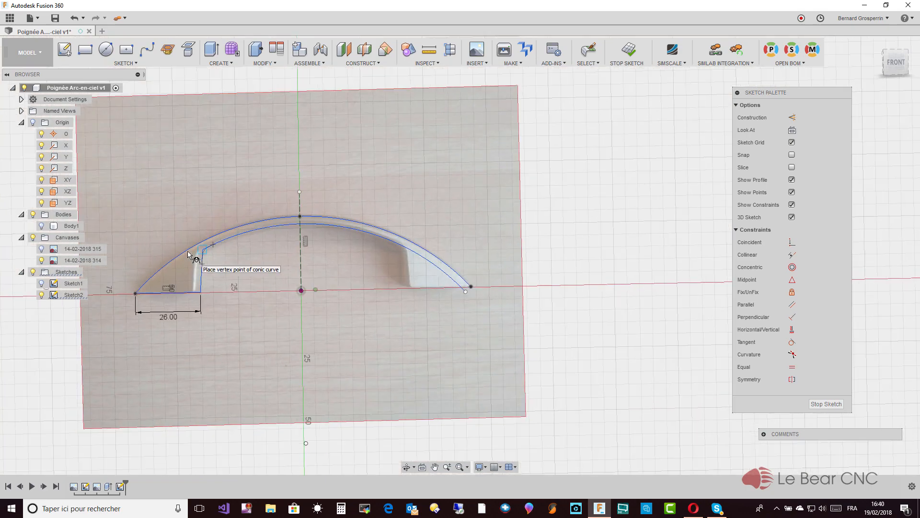
{"action": "scroll", "coordinate": [188, 253], "scroll_direction": "down", "scroll_amount": 3}
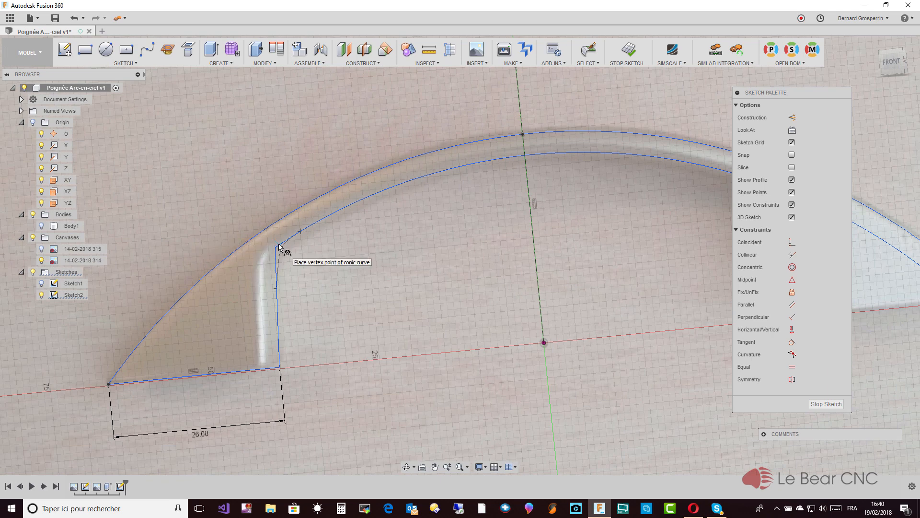
{"action": "key", "text": "Escape"}
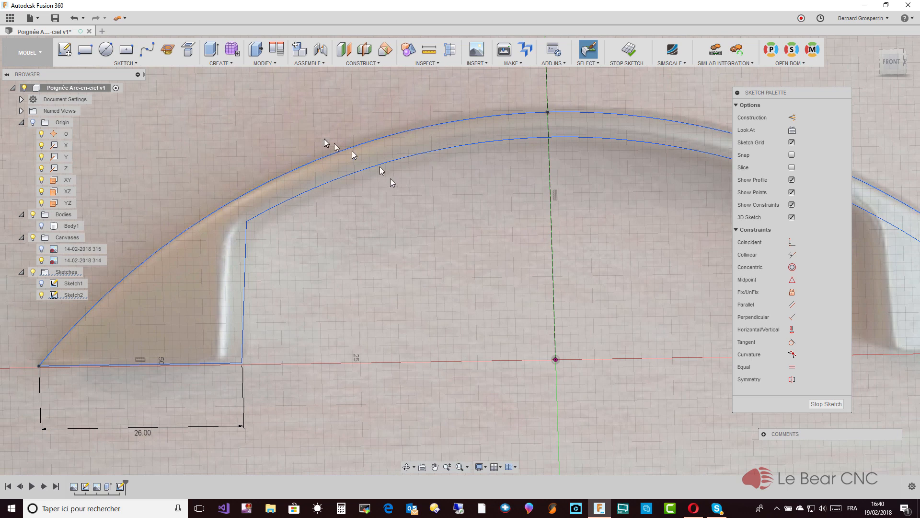
- Round the corner between the left foot's inner side and the inner arc with a small conic curve, rho 0.75, its vertex on the corner
{"action": "left_click", "coordinate": [137, 63]}
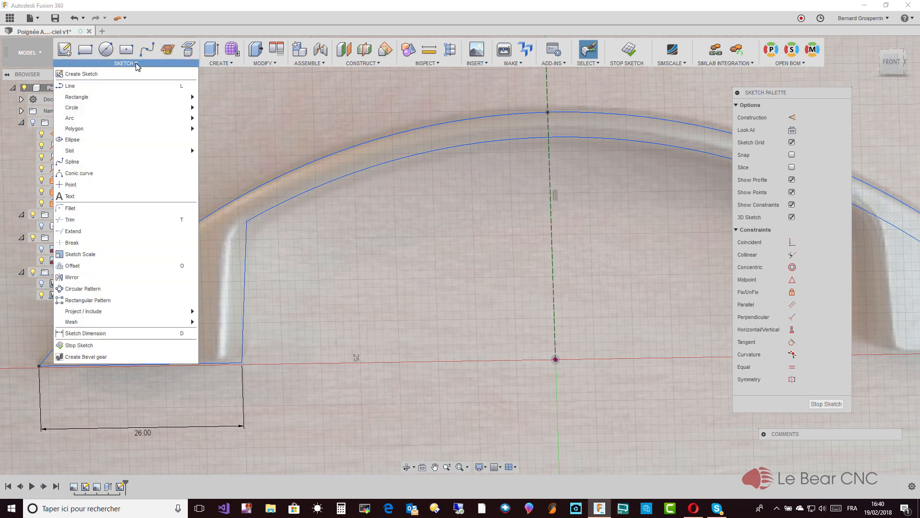
{"action": "left_click", "coordinate": [82, 177]}
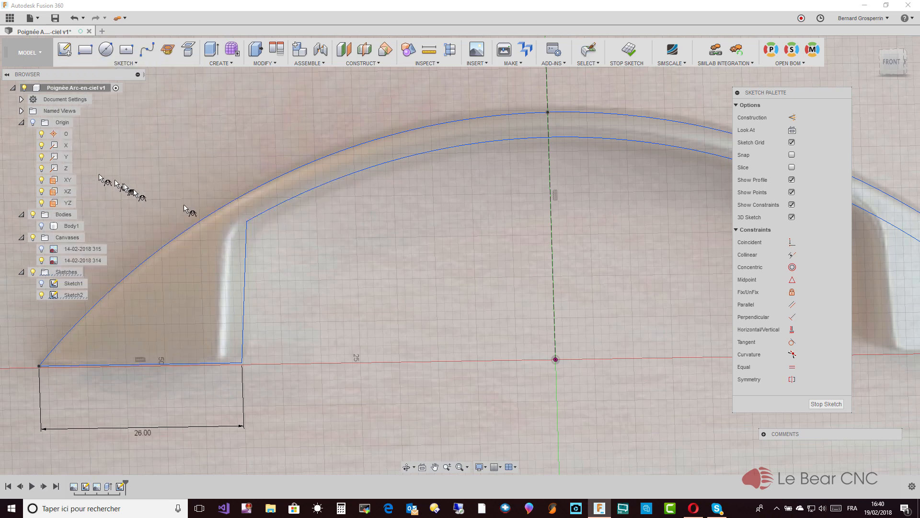
{"action": "left_click", "coordinate": [246, 245]}
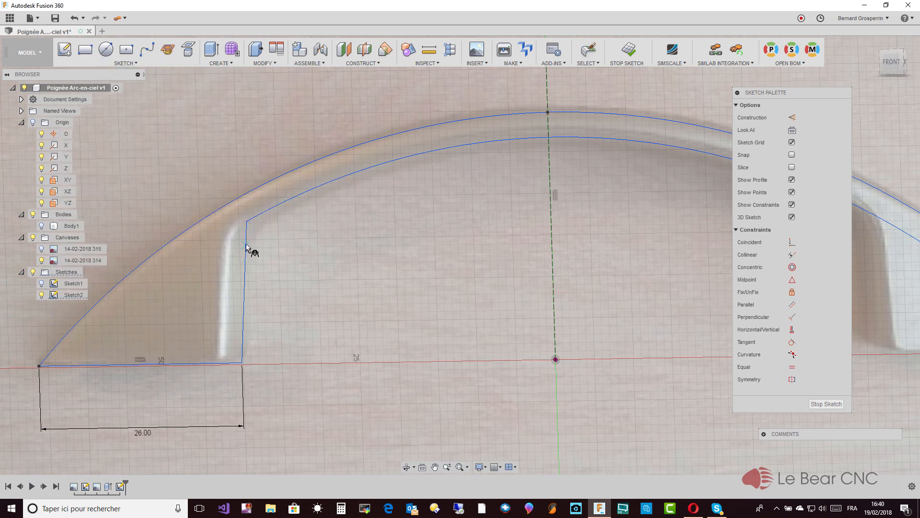
{"action": "left_click", "coordinate": [266, 212]}
{"action": "left_click", "coordinate": [247, 221]}
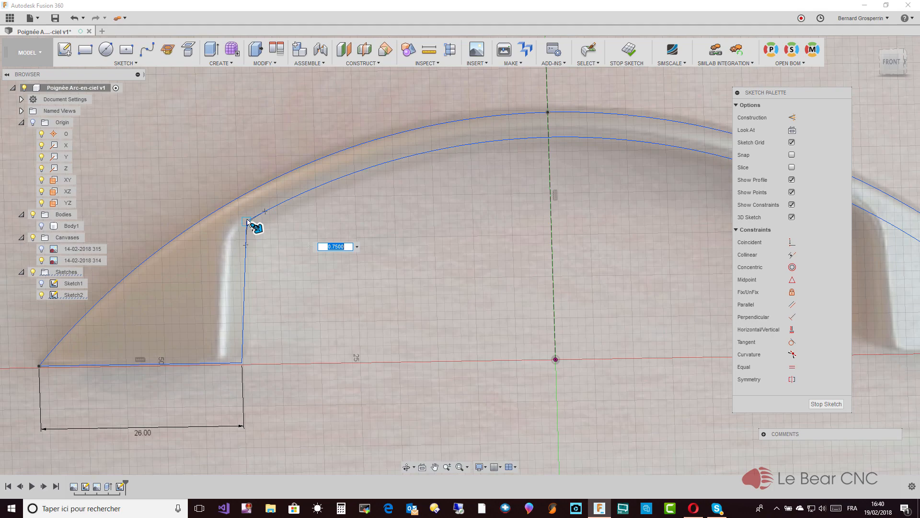
{"action": "key", "text": "Return"}
{"action": "scroll", "coordinate": [389, 240], "scroll_direction": "up", "scroll_amount": 2}
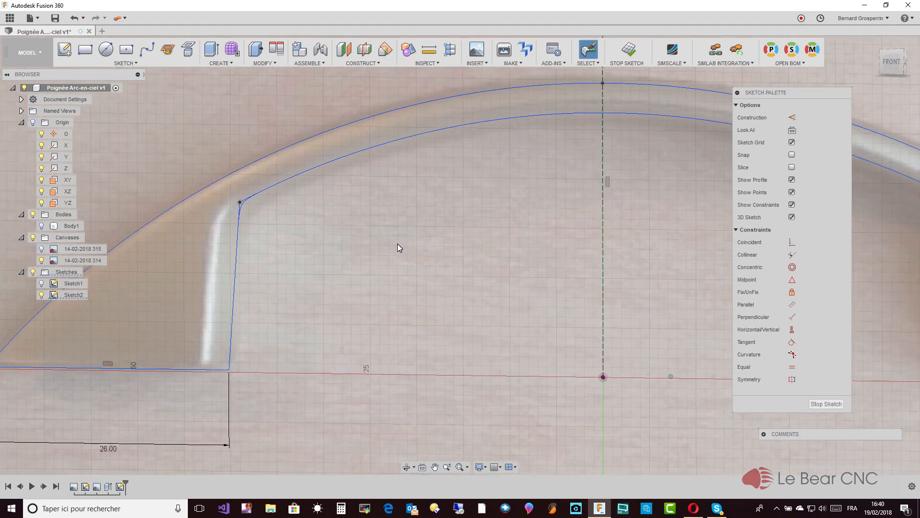
{"action": "scroll", "coordinate": [398, 243], "scroll_direction": "up", "scroll_amount": 3}
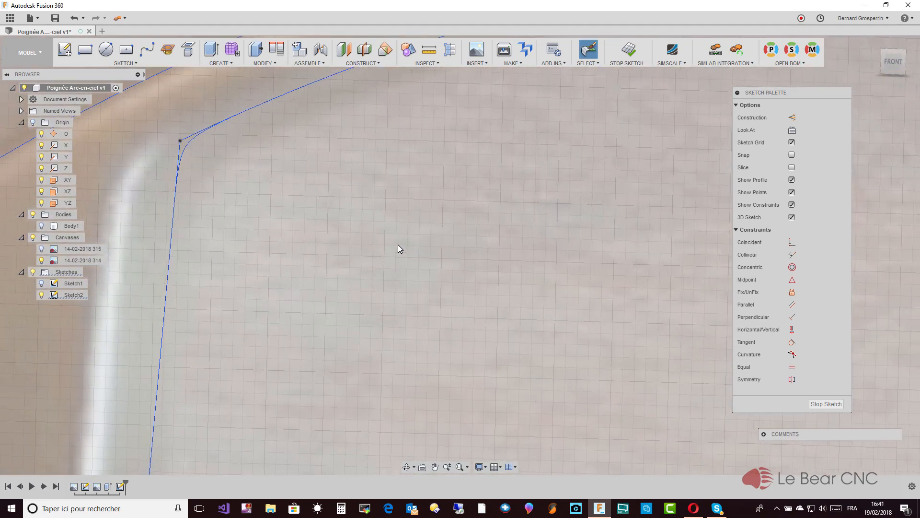
{"action": "scroll", "coordinate": [398, 245], "scroll_direction": "down", "scroll_amount": 4}
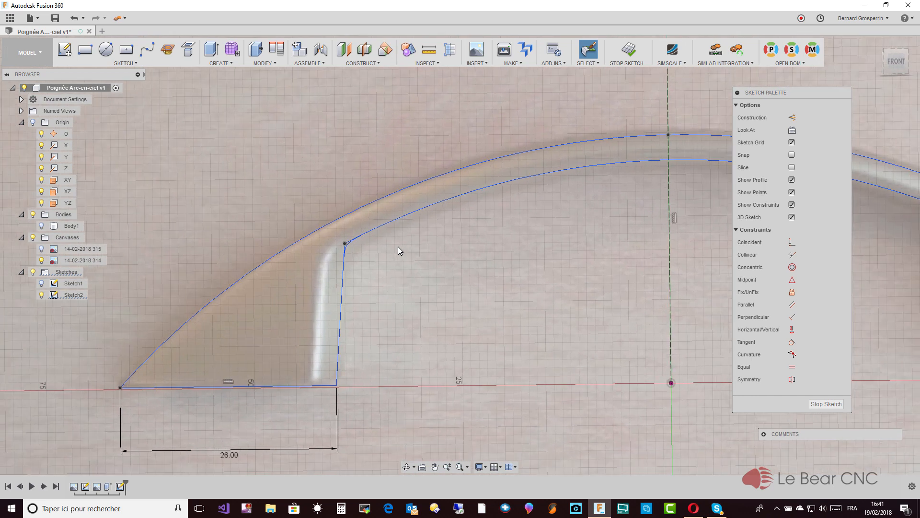
- Trim the leftover arc and line segments outside the conic curve at the left foot's upper corner
{"action": "scroll", "coordinate": [398, 247], "scroll_direction": "down", "scroll_amount": 1}
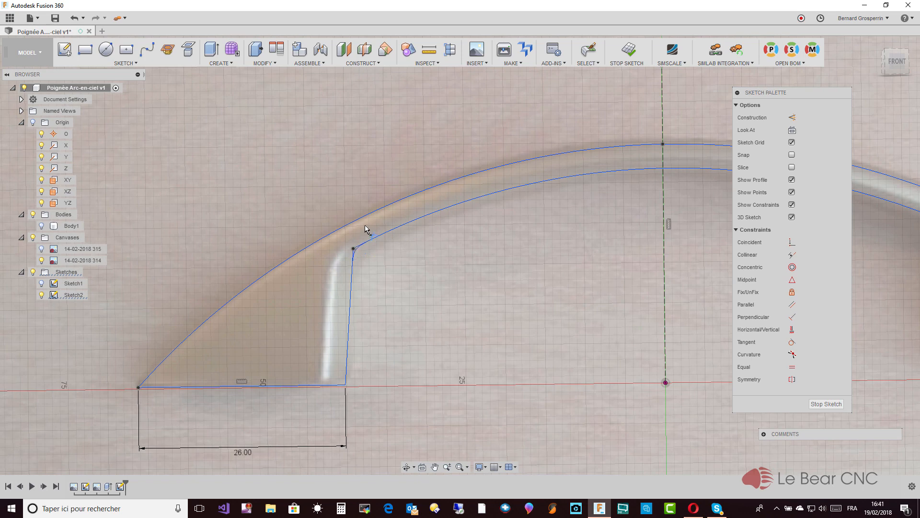
{"action": "scroll", "coordinate": [369, 221], "scroll_direction": "up", "scroll_amount": 5}
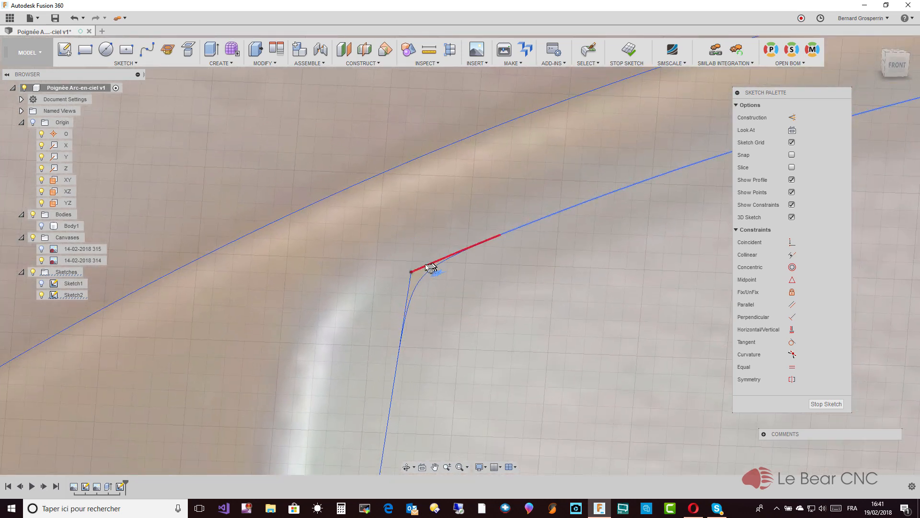
{"action": "left_click", "coordinate": [424, 267]}
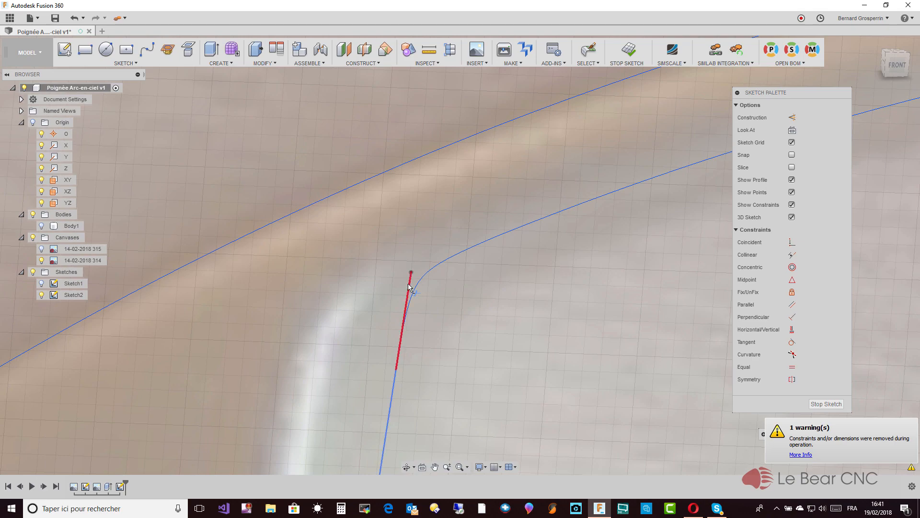
{"action": "left_click", "coordinate": [408, 287]}
{"action": "scroll", "coordinate": [408, 286], "scroll_direction": "down", "scroll_amount": 6}
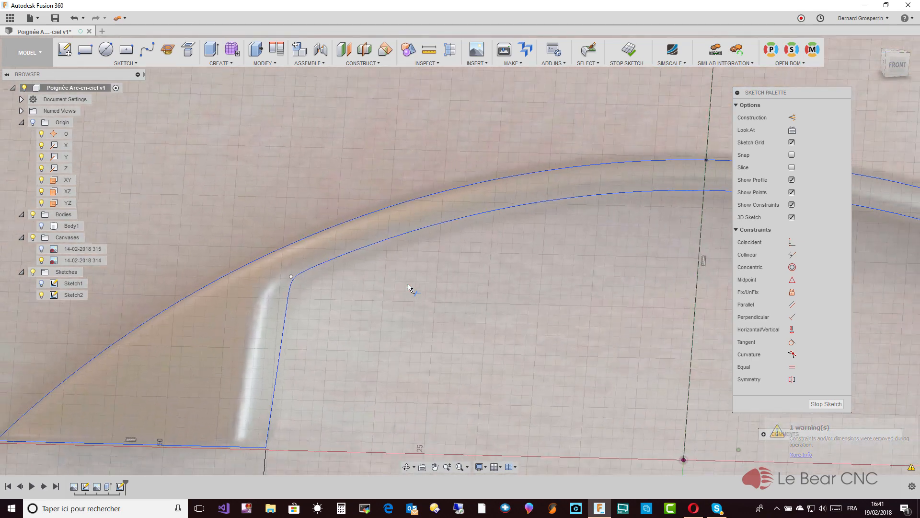
{"action": "middle_click_drag", "start_coordinate": [408, 287], "coordinate": [350, 335], "text": "shift"}
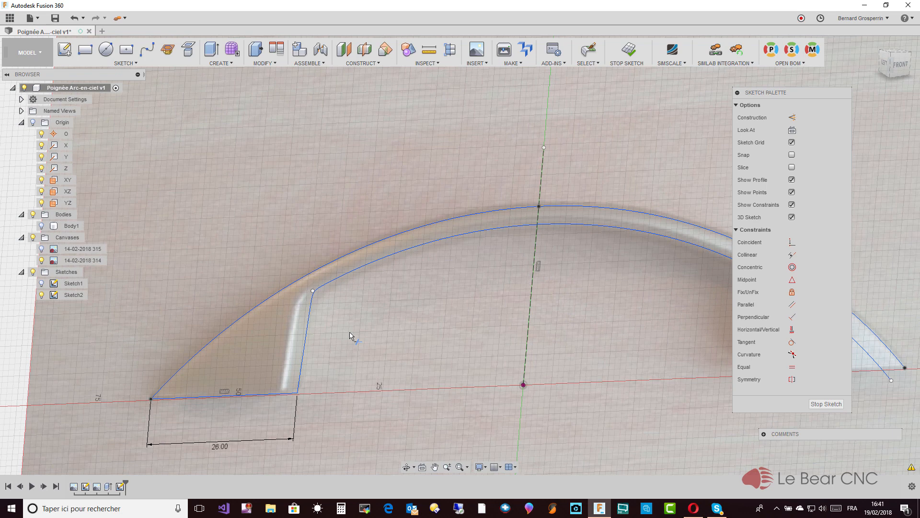
{"action": "scroll", "coordinate": [351, 333], "scroll_direction": "down", "scroll_amount": 2}
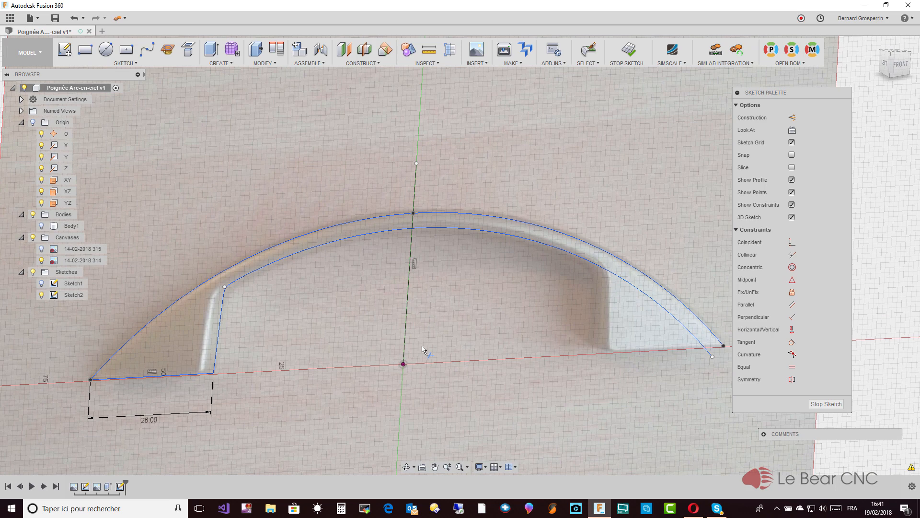
{"action": "key", "text": "Escape"}
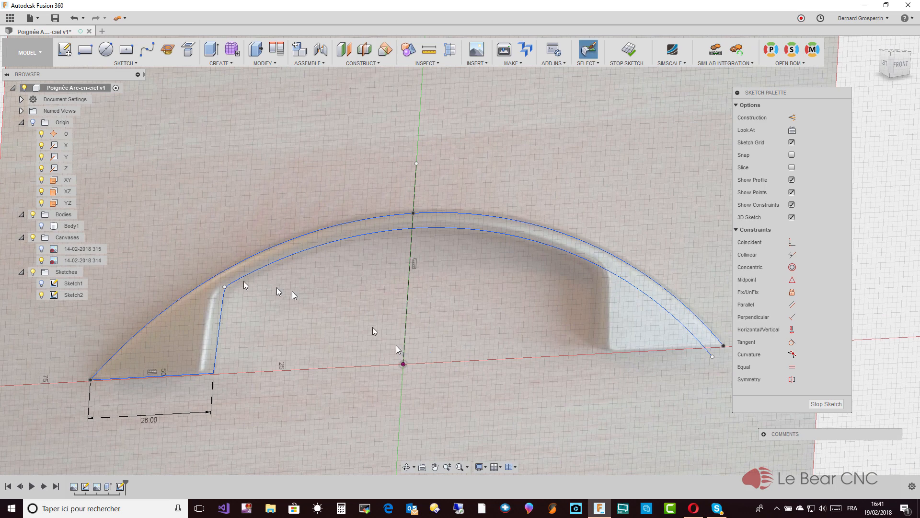
- Mirror the left foot's base line, inner side and conic corner curve about the vertical construction line
{"action": "left_click", "coordinate": [131, 66]}
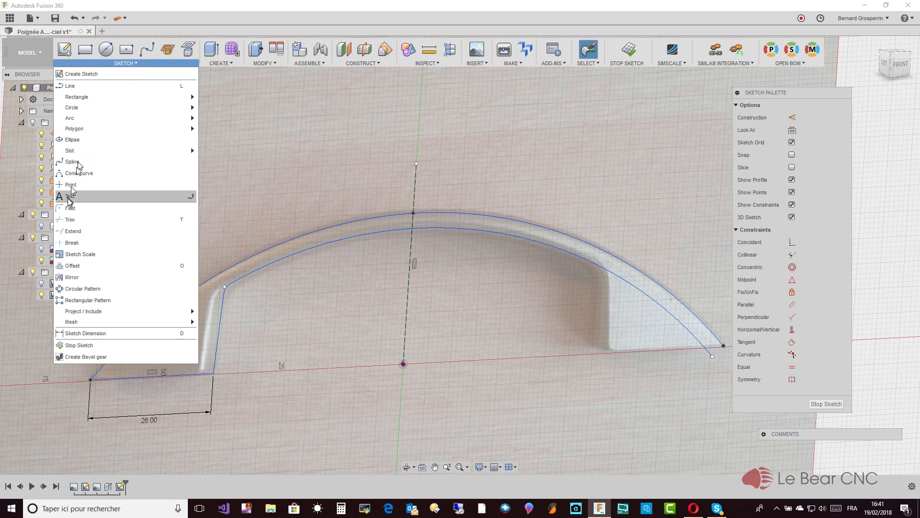
{"action": "left_click", "coordinate": [72, 277]}
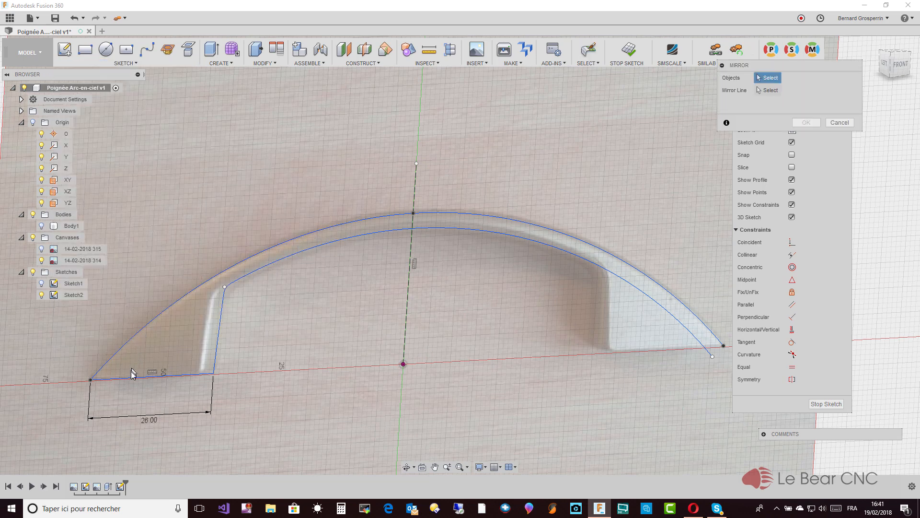
{"action": "scroll", "coordinate": [137, 383], "scroll_direction": "up", "scroll_amount": 5}
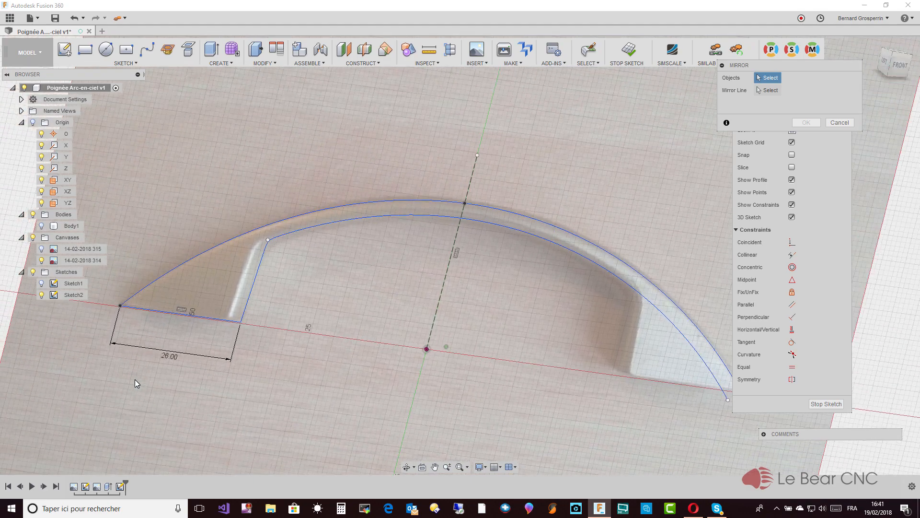
{"action": "scroll", "coordinate": [144, 386], "scroll_direction": "up", "scroll_amount": 5}
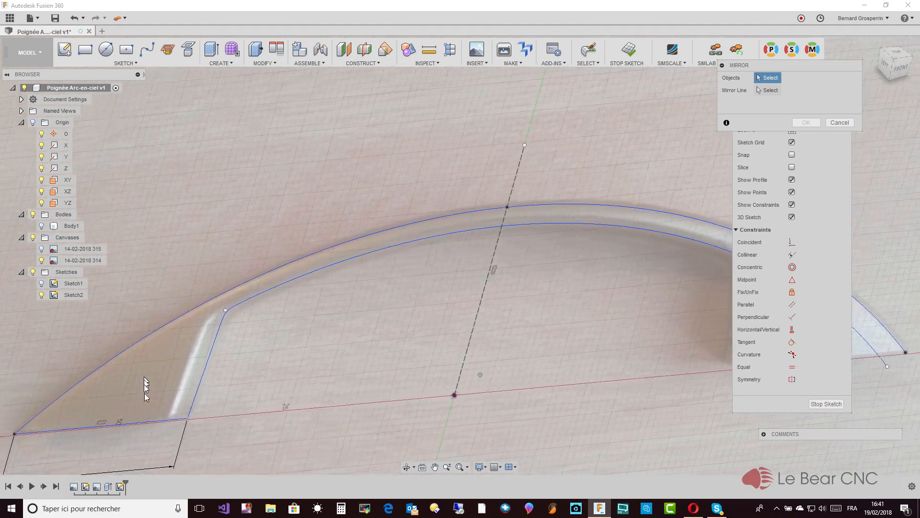
{"action": "scroll", "coordinate": [149, 384], "scroll_direction": "down", "scroll_amount": 5}
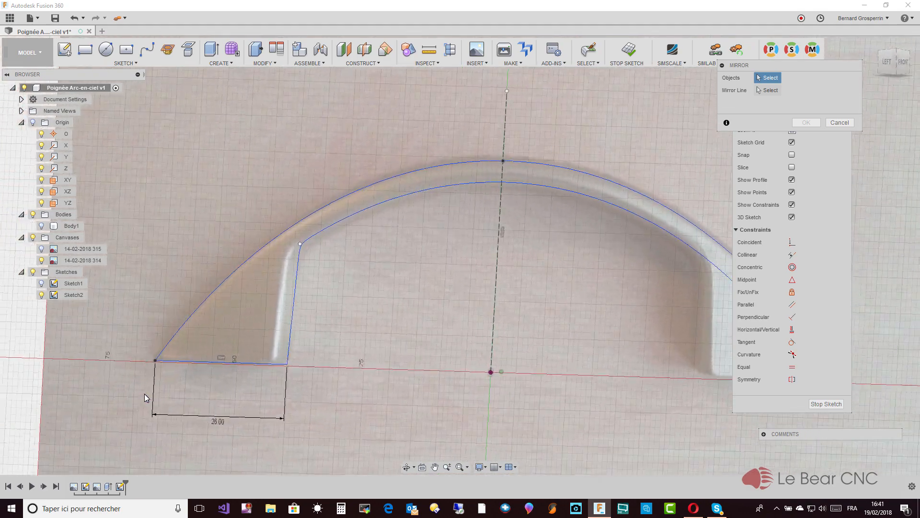
{"action": "scroll", "coordinate": [163, 402], "scroll_direction": "up", "scroll_amount": 5}
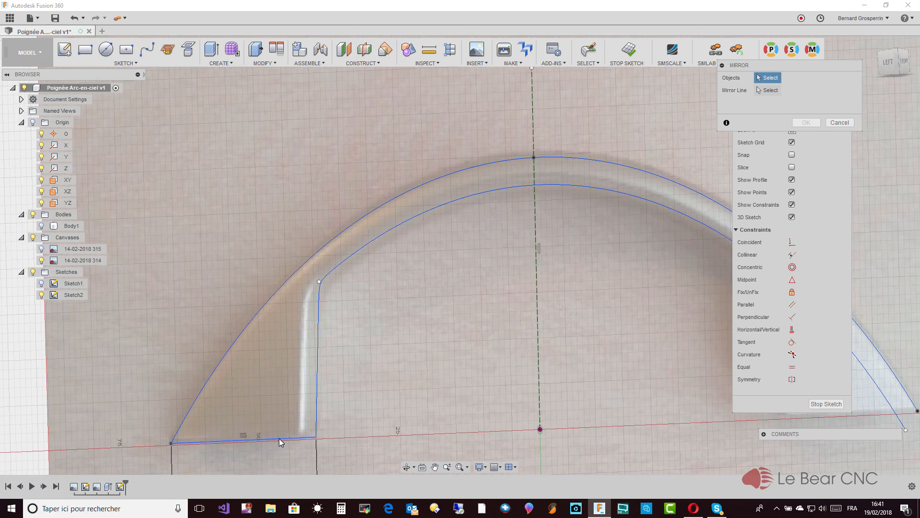
{"action": "left_click", "coordinate": [280, 442]}
{"action": "left_click", "coordinate": [318, 417]}
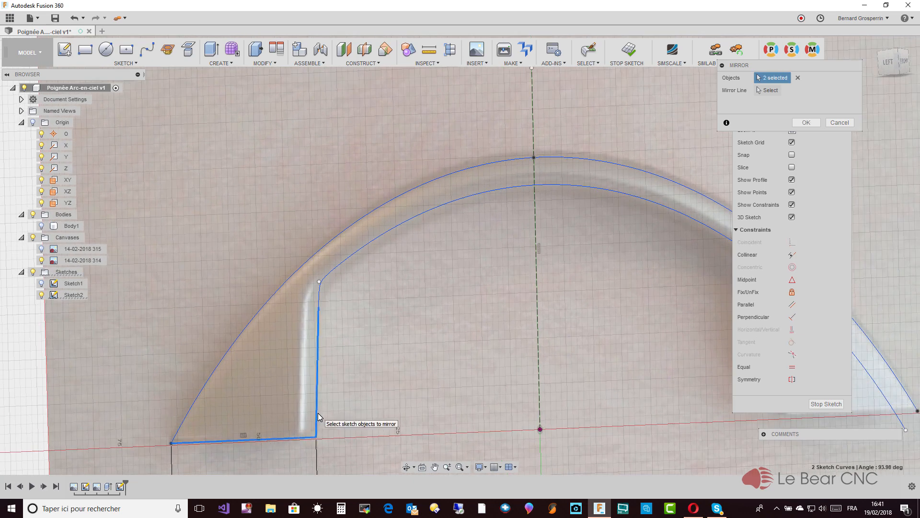
{"action": "left_click", "coordinate": [320, 294]}
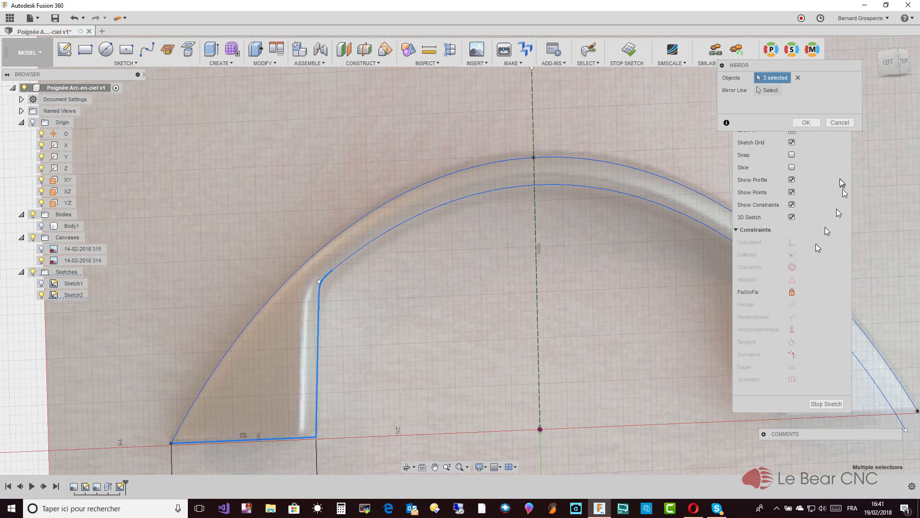
{"action": "left_click", "coordinate": [776, 92]}
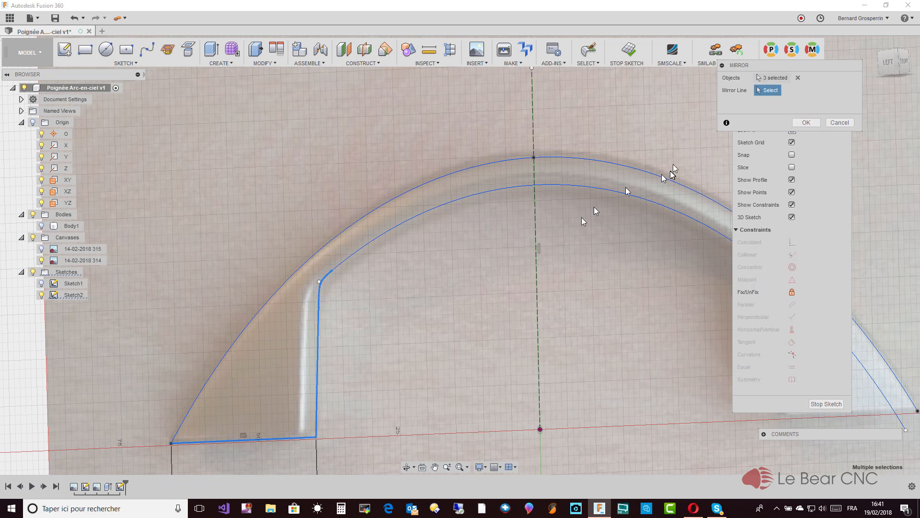
{"action": "left_click", "coordinate": [537, 238]}
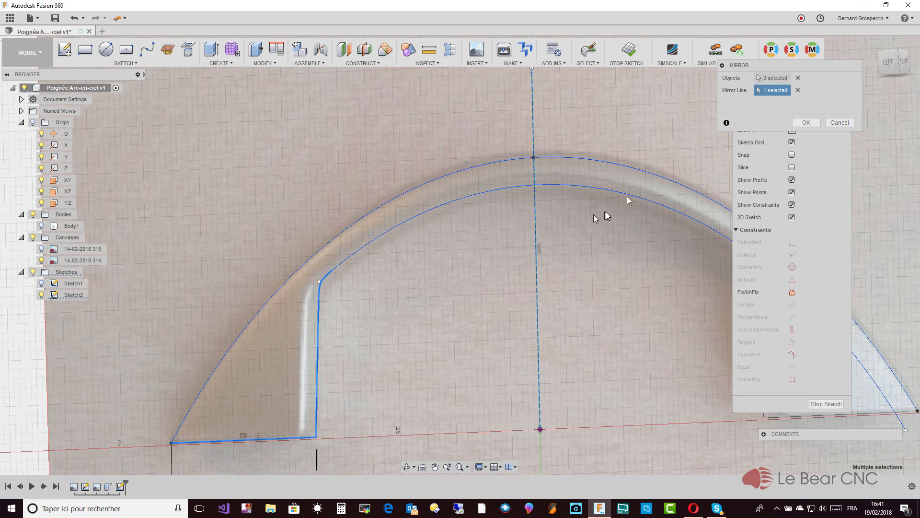
{"action": "left_click", "coordinate": [809, 122]}
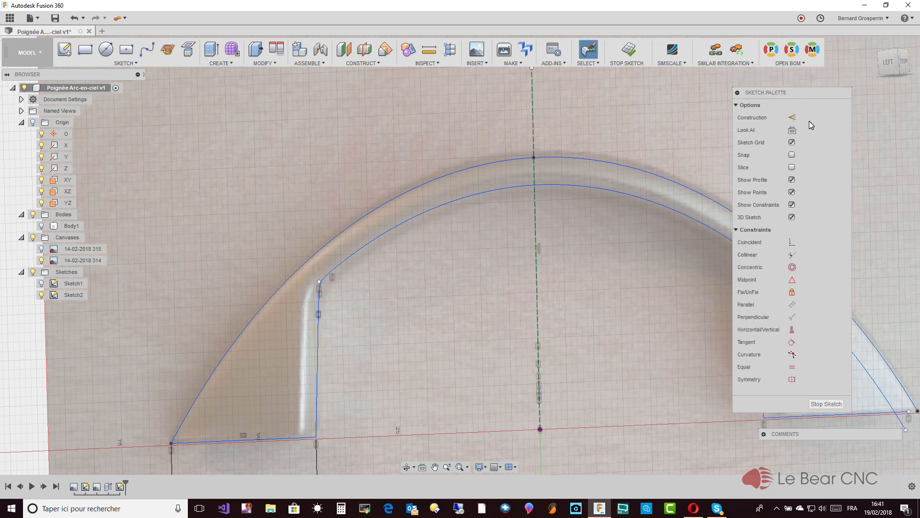
- Move the inner arc's right endpoint from below the baseline onto the mirrored foot's upper corner point
{"action": "key", "text": "F6"}
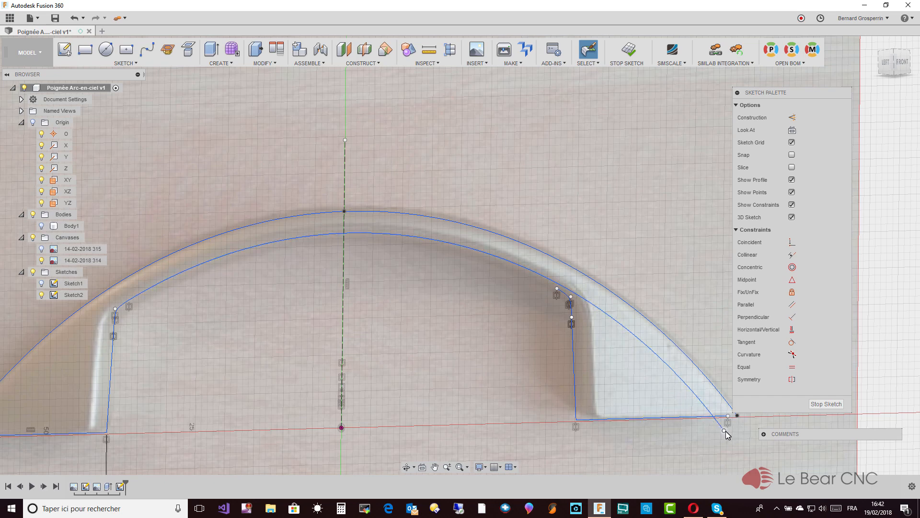
{"action": "left_click_drag", "start_coordinate": [725, 434], "coordinate": [570, 297]}
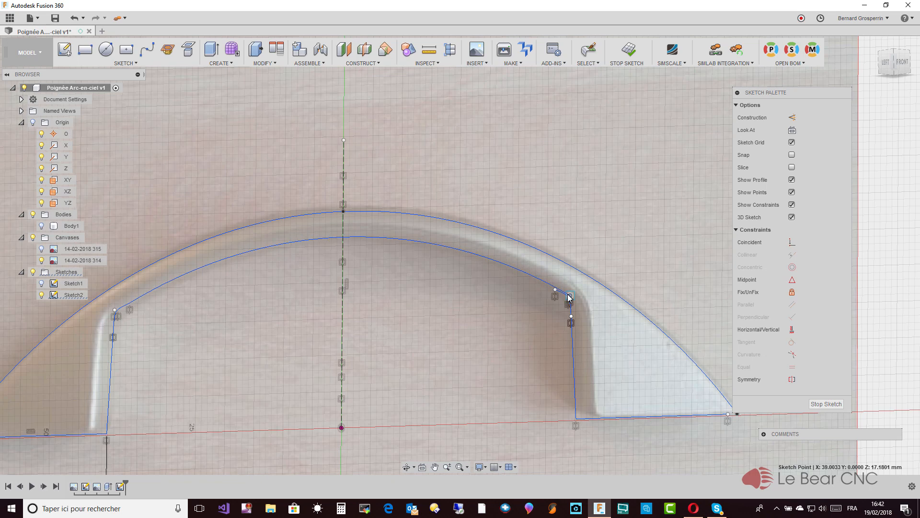
{"action": "scroll", "coordinate": [570, 297], "scroll_direction": "up", "scroll_amount": 5}
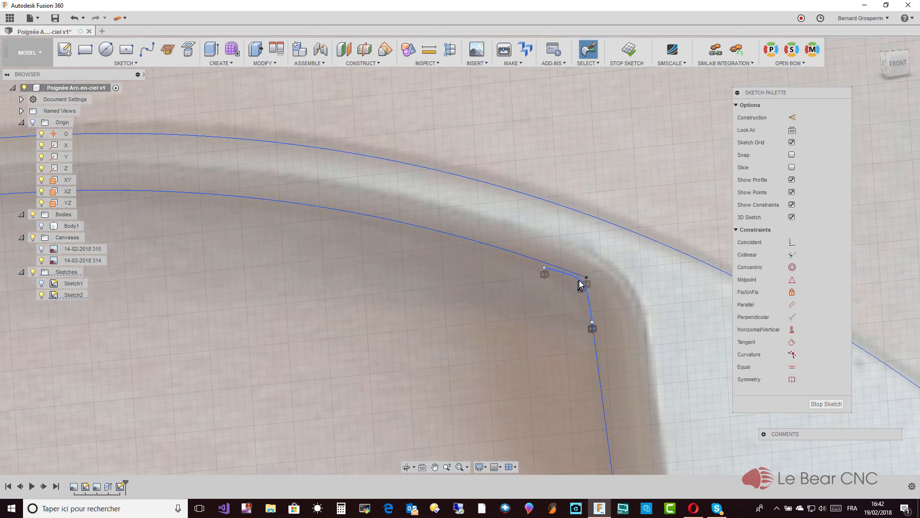
- Delete the mirrored conic curve at the right foot and move the inner side's upper end onto the inner arc's right endpoint
{"action": "left_click", "coordinate": [580, 282]}
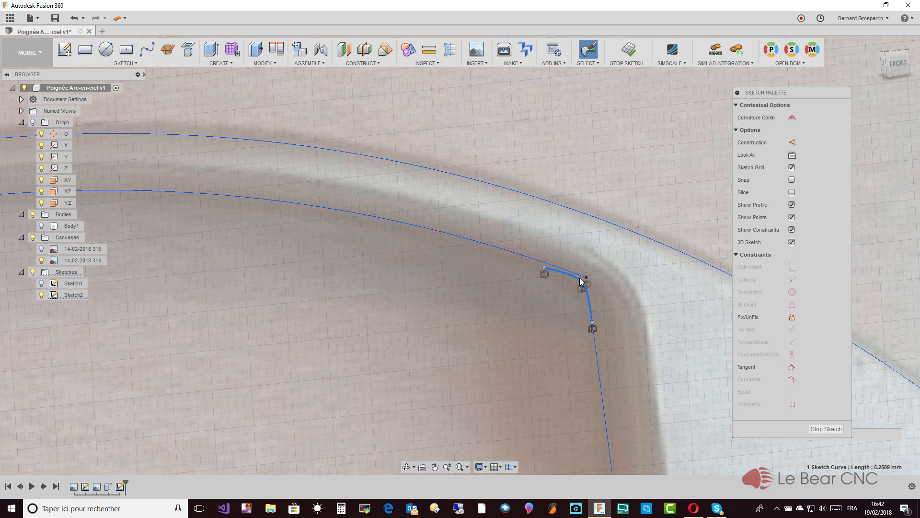
{"action": "key", "text": "Delete"}
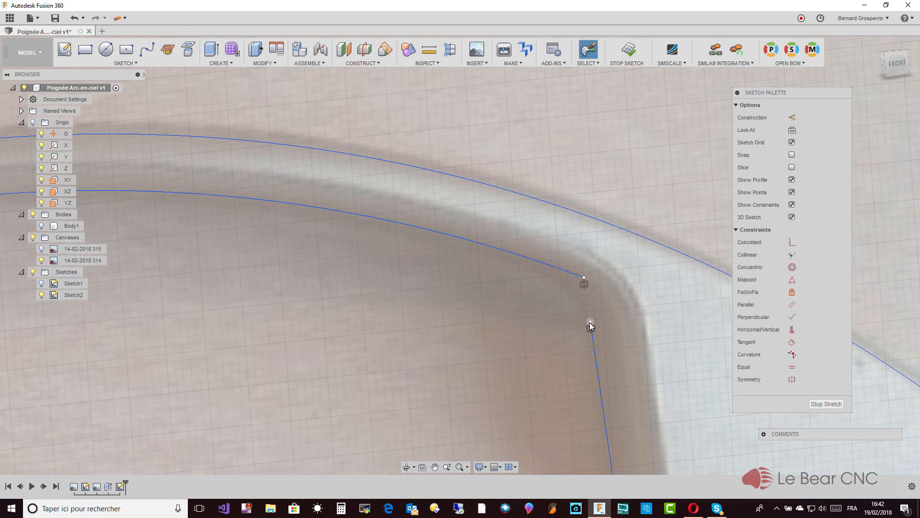
{"action": "left_click_drag", "start_coordinate": [591, 322], "coordinate": [584, 278]}
{"action": "scroll", "coordinate": [530, 350], "scroll_direction": "down", "scroll_amount": 3}
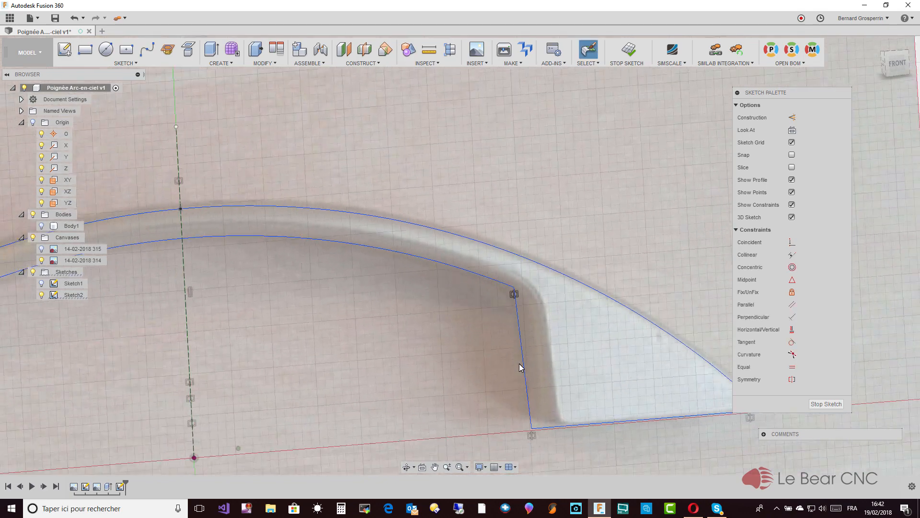
{"action": "scroll", "coordinate": [519, 363], "scroll_direction": "down", "scroll_amount": 3}
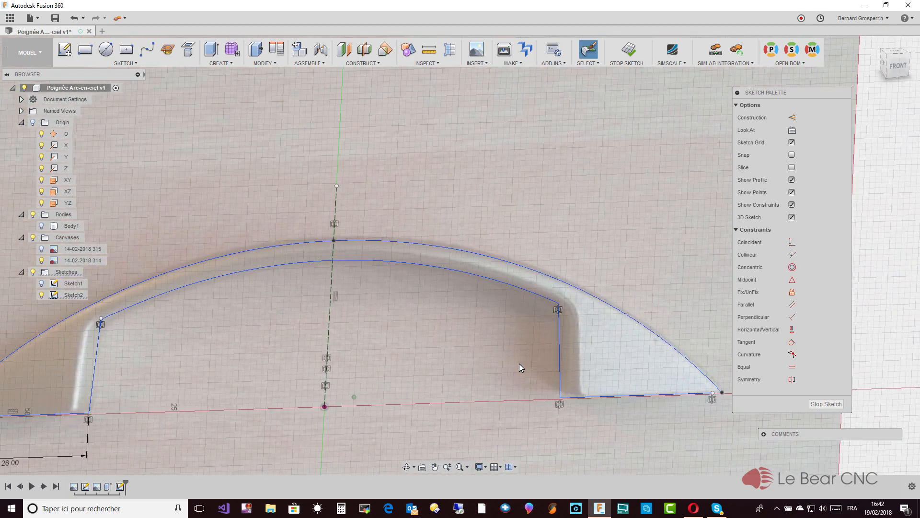
{"action": "scroll", "coordinate": [520, 363], "scroll_direction": "down", "scroll_amount": 2}
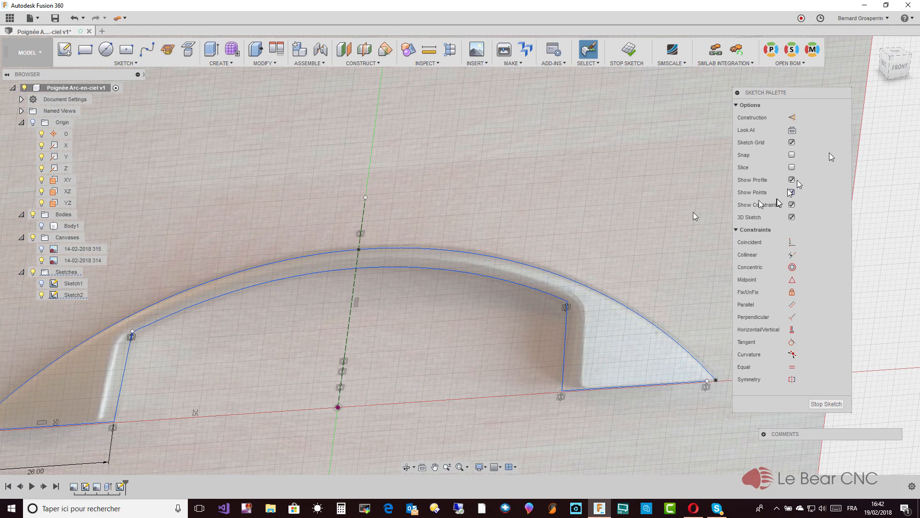
{"action": "left_click", "coordinate": [901, 68]}
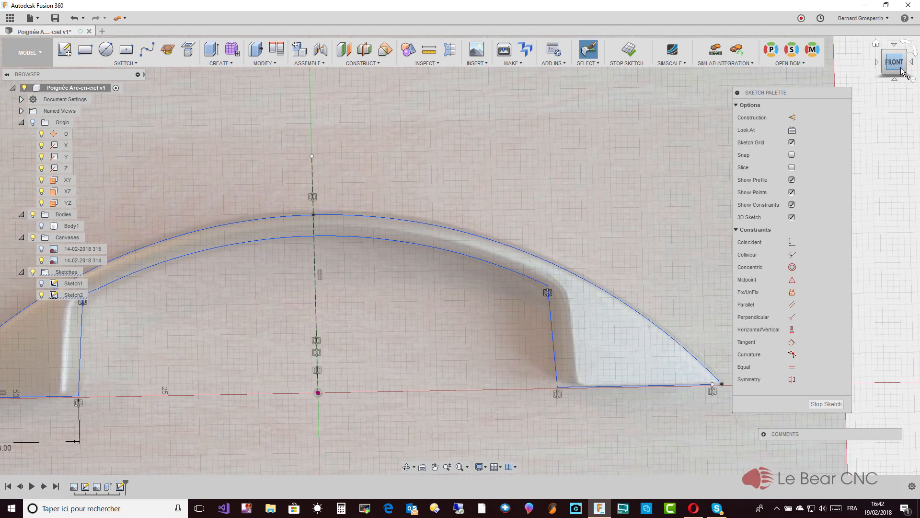
{"action": "key", "text": "m"}
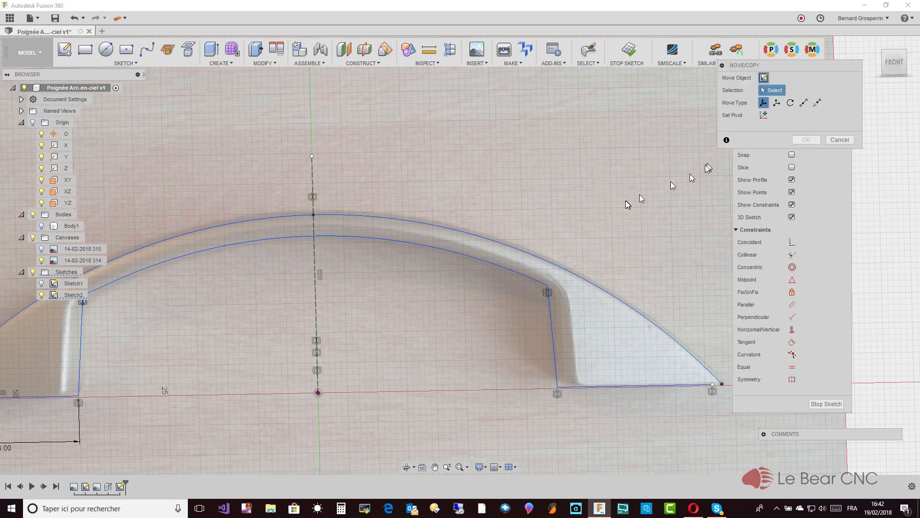
{"action": "left_click", "coordinate": [81, 363]}
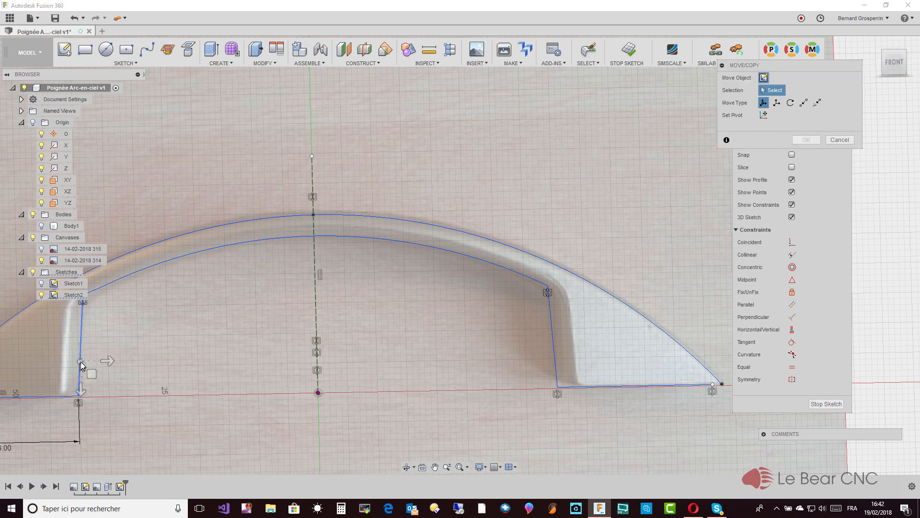
{"action": "key", "text": "Escape"}
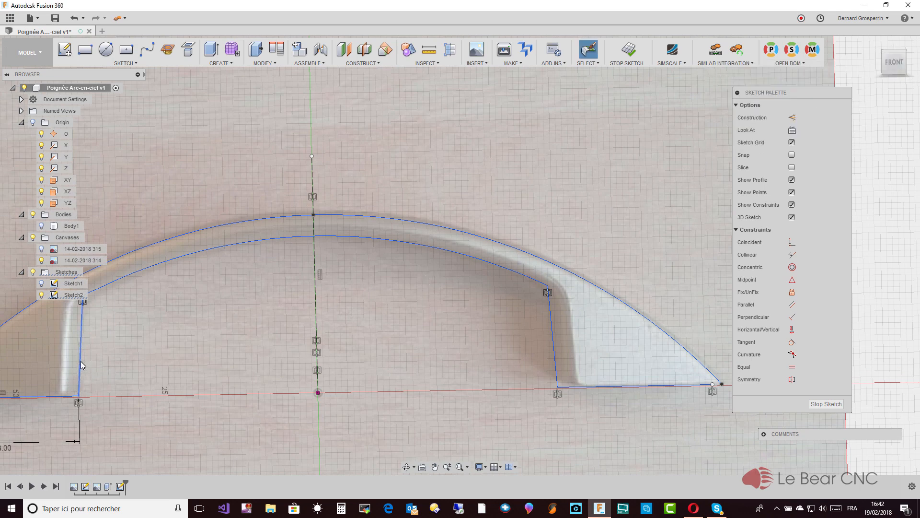
- Dimension the angle between the left foot's inner side and its base line, keeping the proposed value
{"action": "key", "text": "d"}
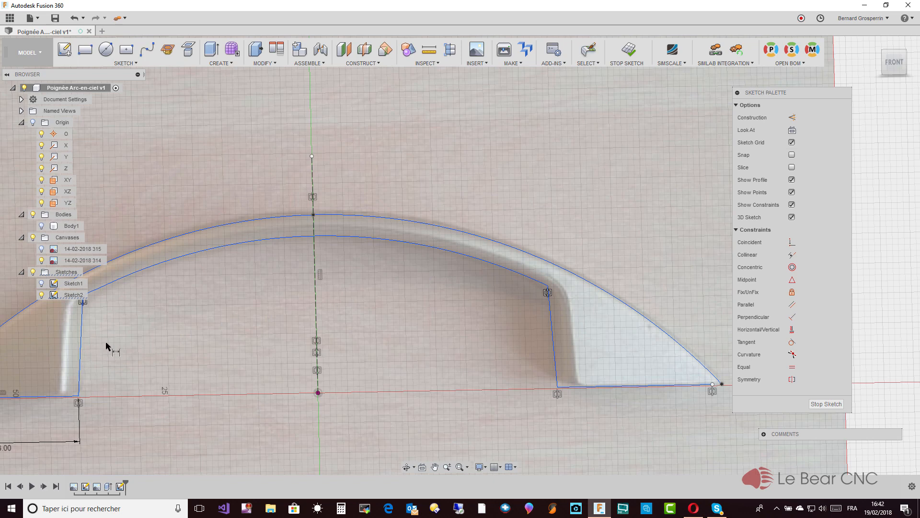
{"action": "left_click", "coordinate": [79, 367]}
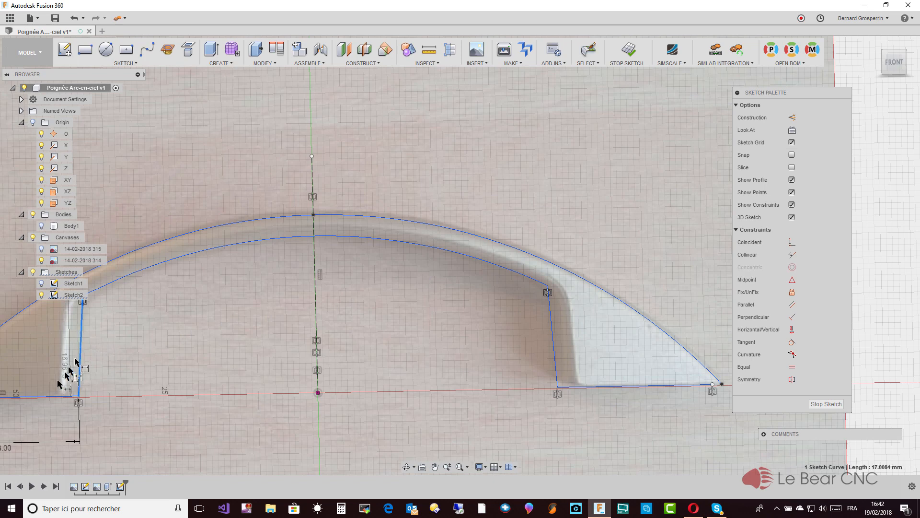
{"action": "left_click", "coordinate": [46, 397]}
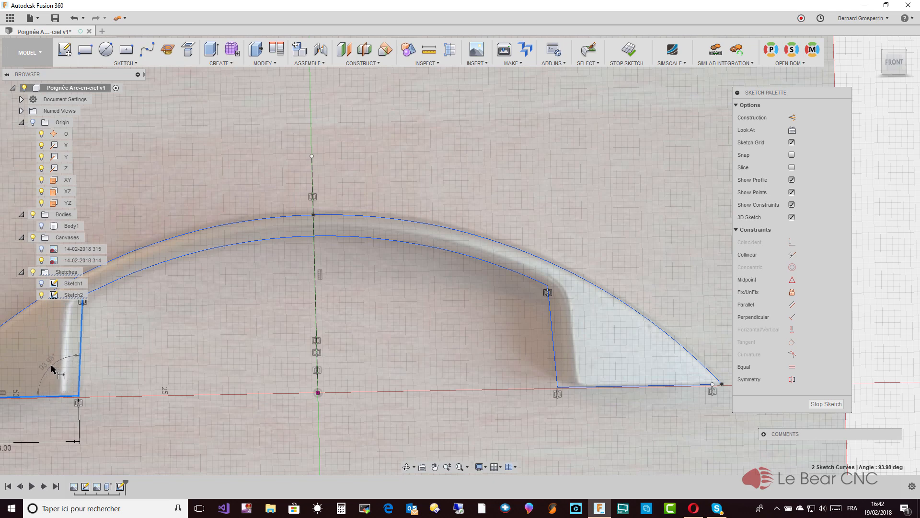
{"action": "left_click", "coordinate": [53, 369]}
{"action": "key", "text": "Return"}
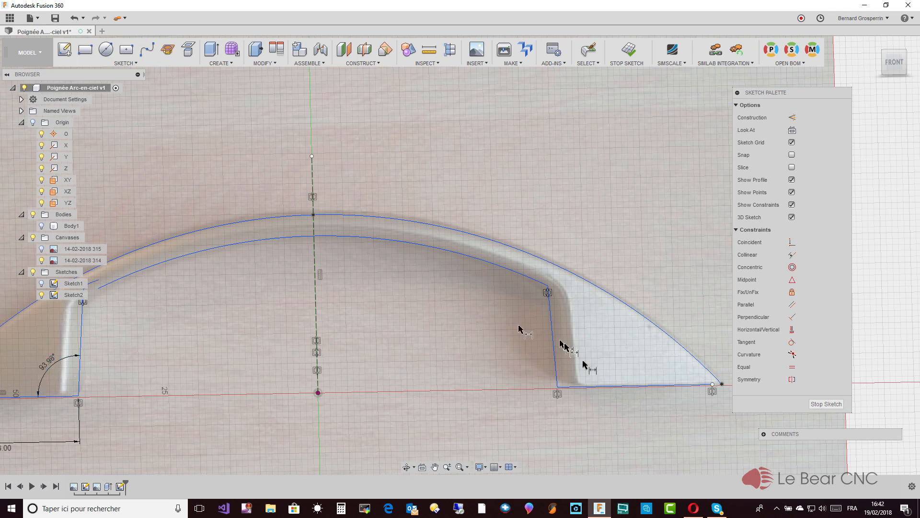
- Dimension the angle between the right foot's inner side and its base line as a driven dimension
{"action": "left_click", "coordinate": [556, 355]}
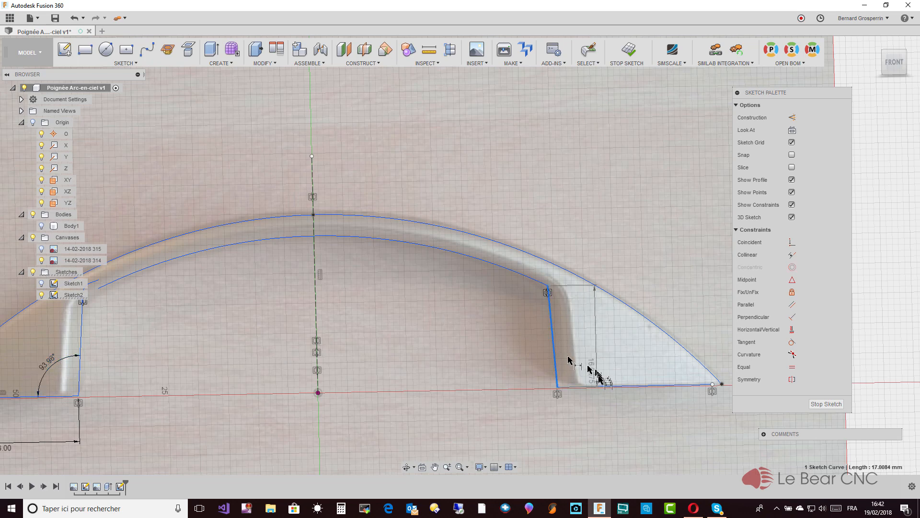
{"action": "left_click", "coordinate": [608, 385]}
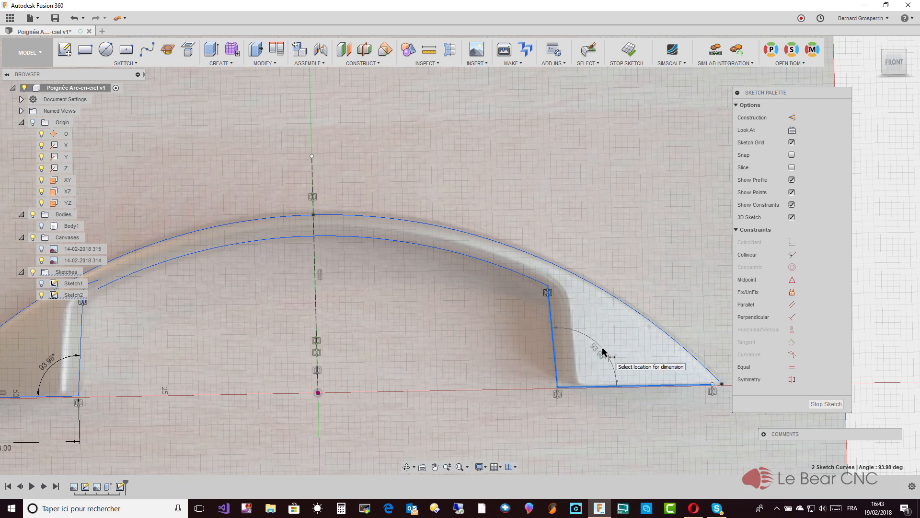
{"action": "left_click", "coordinate": [603, 352]}
{"action": "key", "text": "Return"}
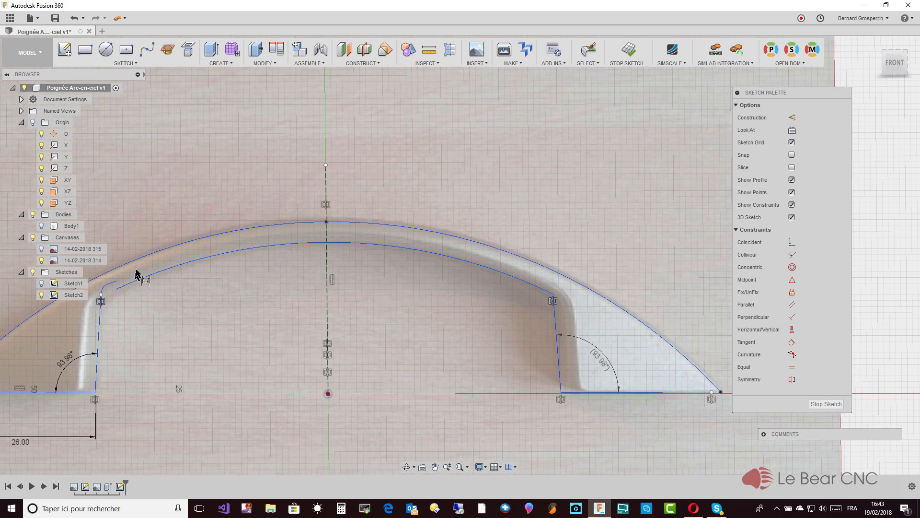
{"action": "key", "text": "Escape"}
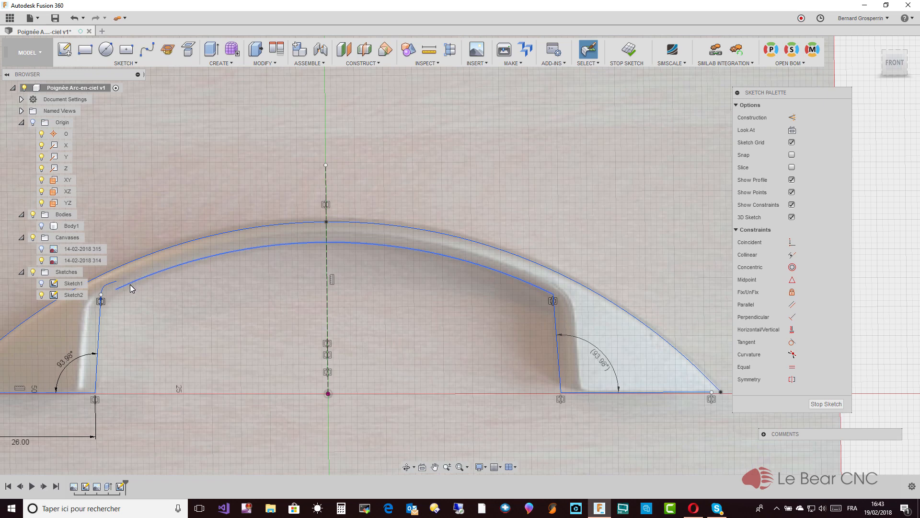
- Delete the inner arc that spans between the two feet
{"action": "left_click", "coordinate": [127, 282]}
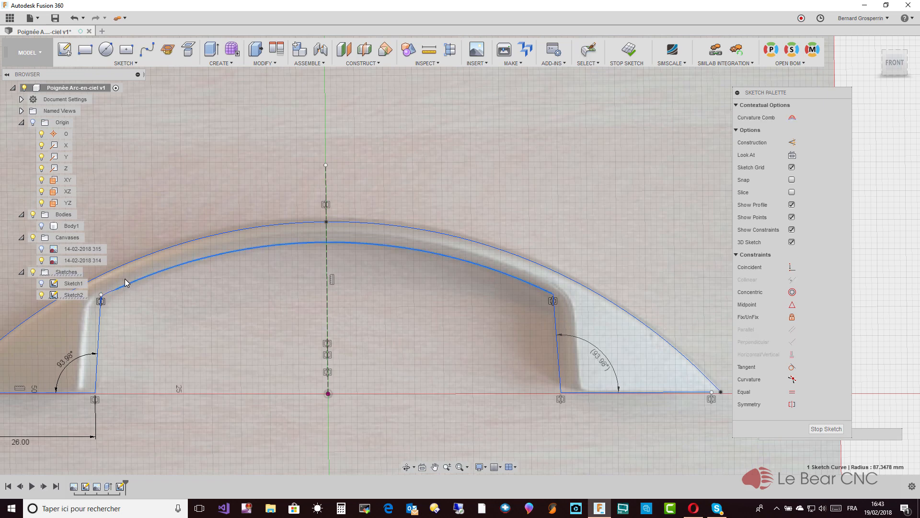
{"action": "scroll", "coordinate": [137, 290], "scroll_direction": "up", "scroll_amount": 3}
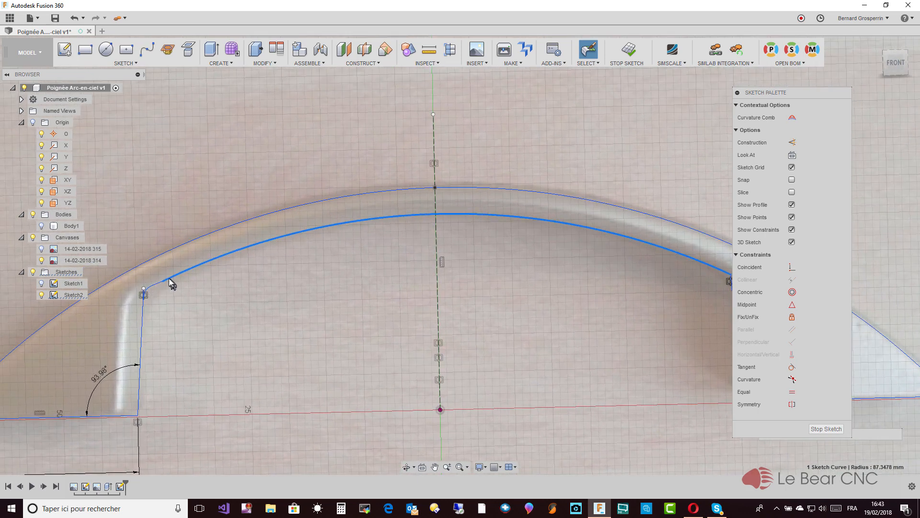
{"action": "scroll", "coordinate": [216, 256], "scroll_direction": "down", "scroll_amount": 1}
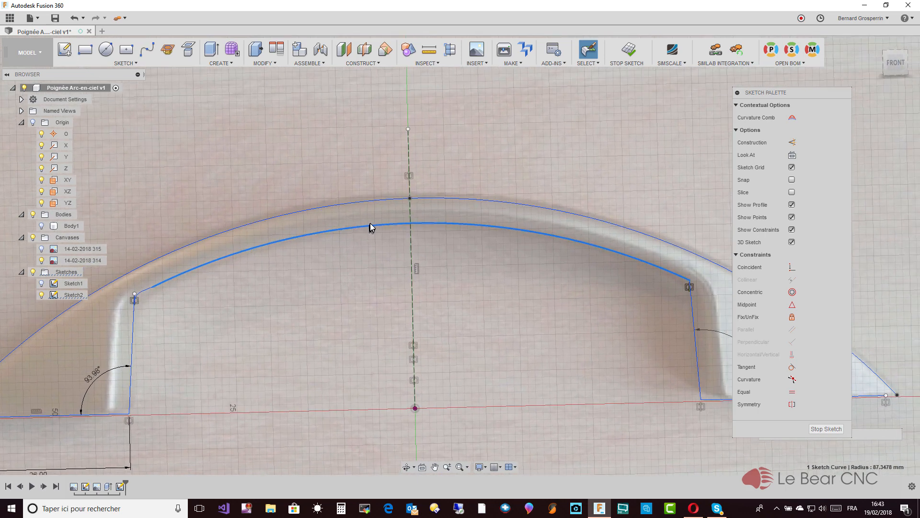
{"action": "left_click_drag", "start_coordinate": [375, 229], "coordinate": [373, 219]}
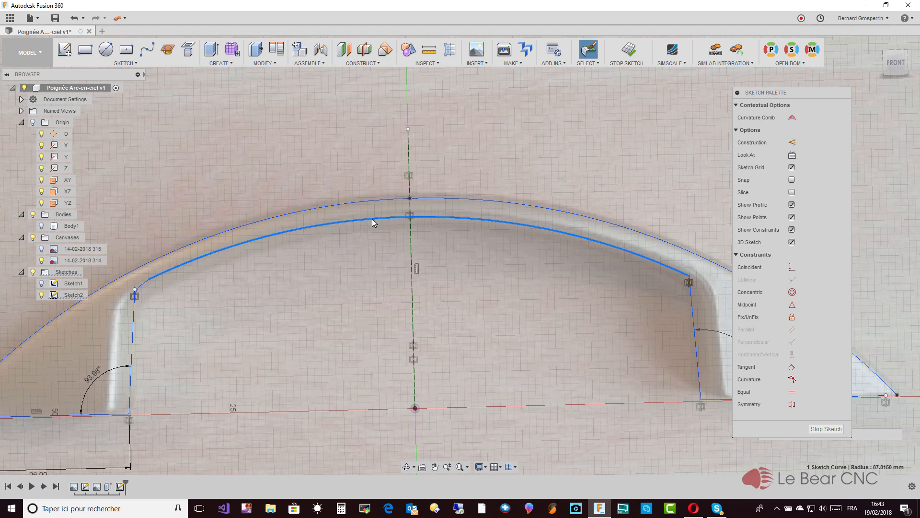
{"action": "key", "text": "Delete"}
{"action": "scroll", "coordinate": [372, 219], "scroll_direction": "down", "scroll_amount": 3}
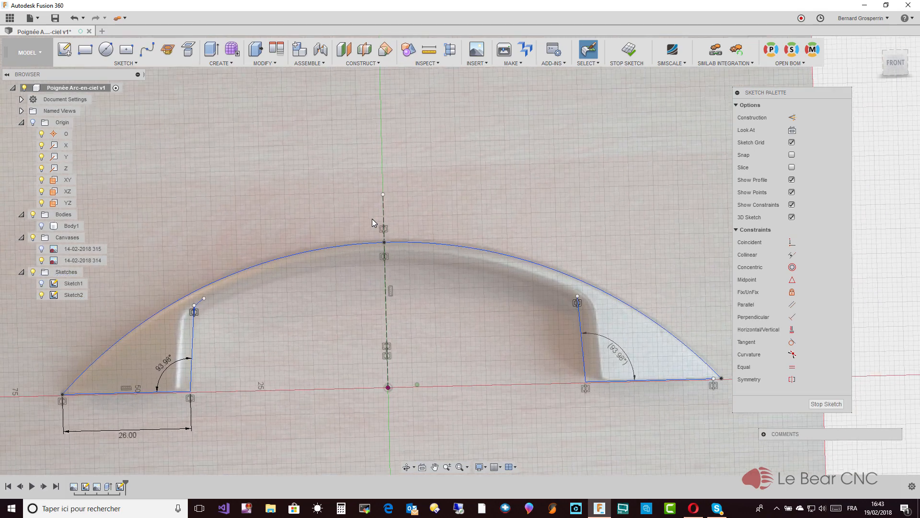
- Move the outer end of the right foot's base line onto the outer arc's right endpoint
{"action": "scroll", "coordinate": [372, 218], "scroll_direction": "down", "scroll_amount": 1}
{"action": "scroll", "coordinate": [465, 293], "scroll_direction": "up", "scroll_amount": 2}
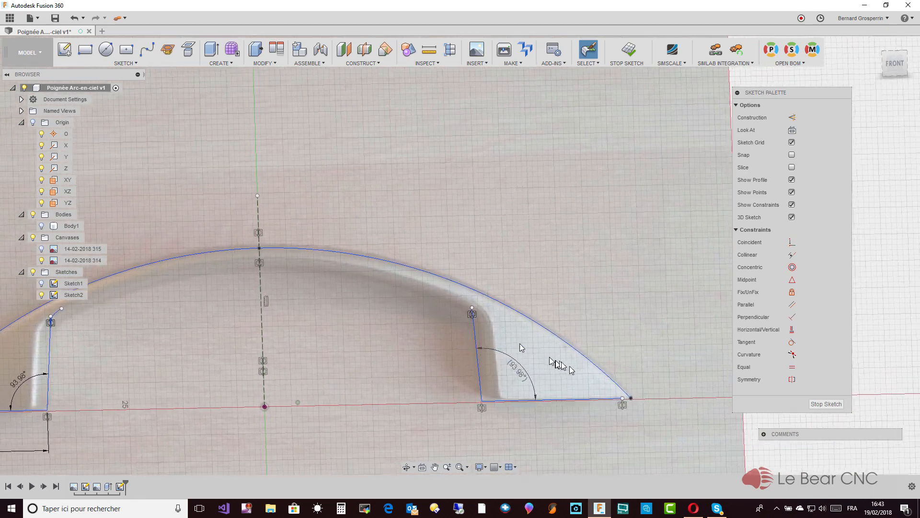
{"action": "left_click_drag", "start_coordinate": [603, 400], "coordinate": [611, 400]}
{"action": "scroll", "coordinate": [607, 405], "scroll_direction": "down", "scroll_amount": 1}
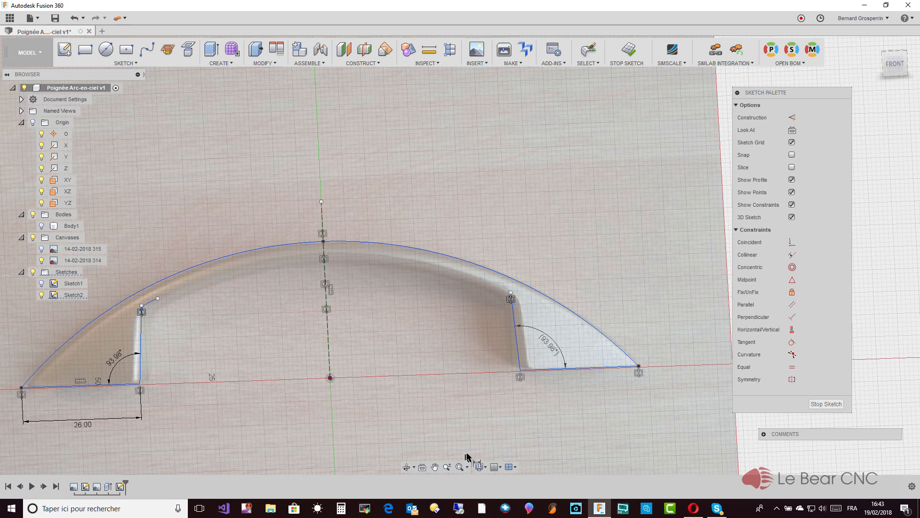
- Dimension the length of the right foot's base line as a driven dimension
{"action": "left_click", "coordinate": [551, 370]}
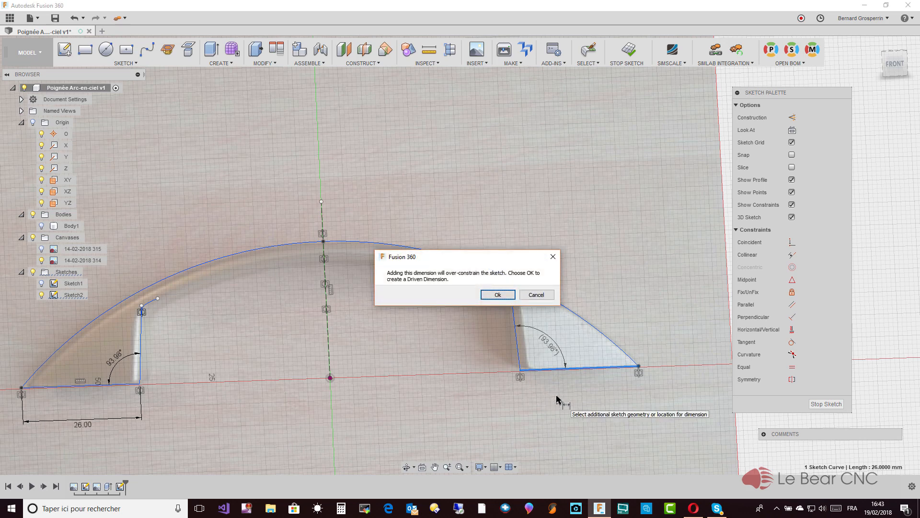
{"action": "left_click", "coordinate": [500, 294]}
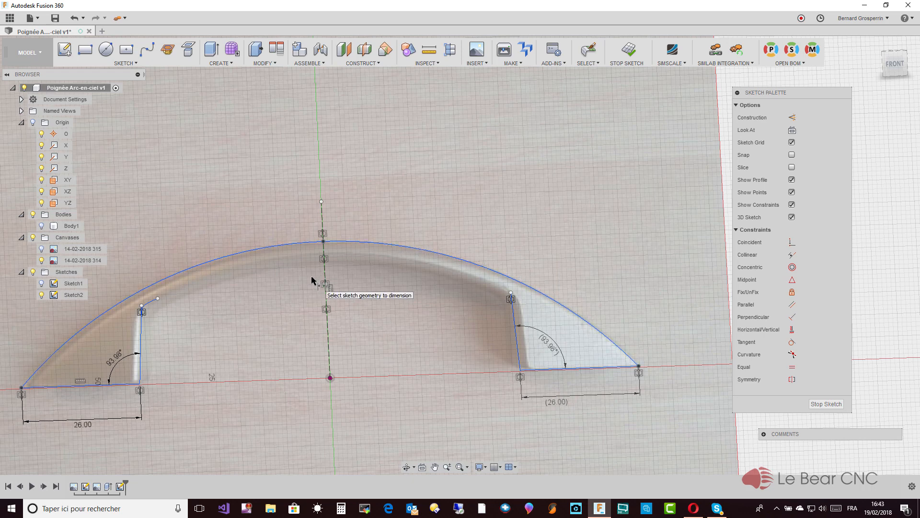
{"action": "key", "text": "Escape"}
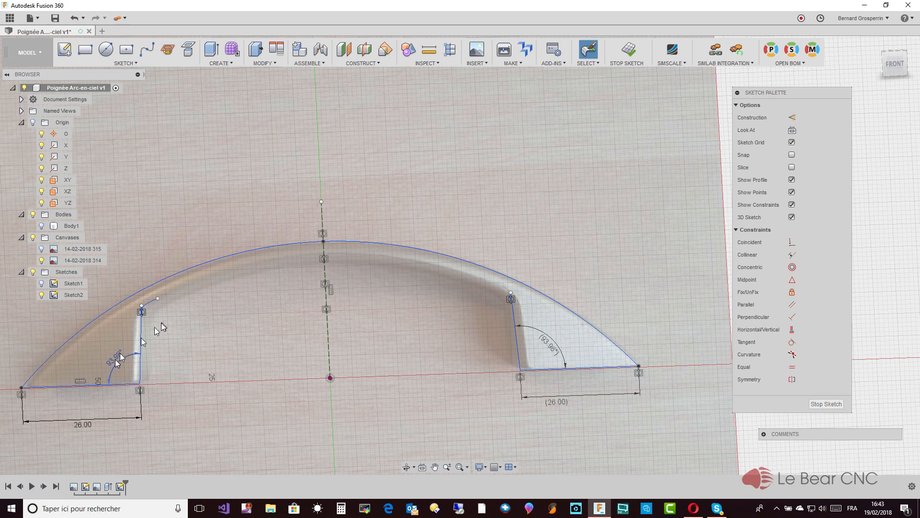
- Offset the outer arc 3 mm inward to create a new inner arc
{"action": "left_click", "coordinate": [177, 275]}
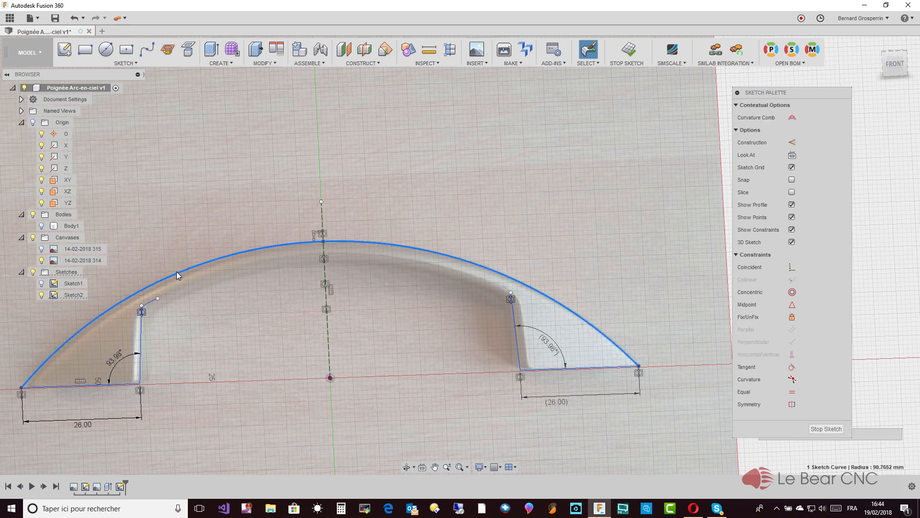
{"action": "key", "text": "o"}
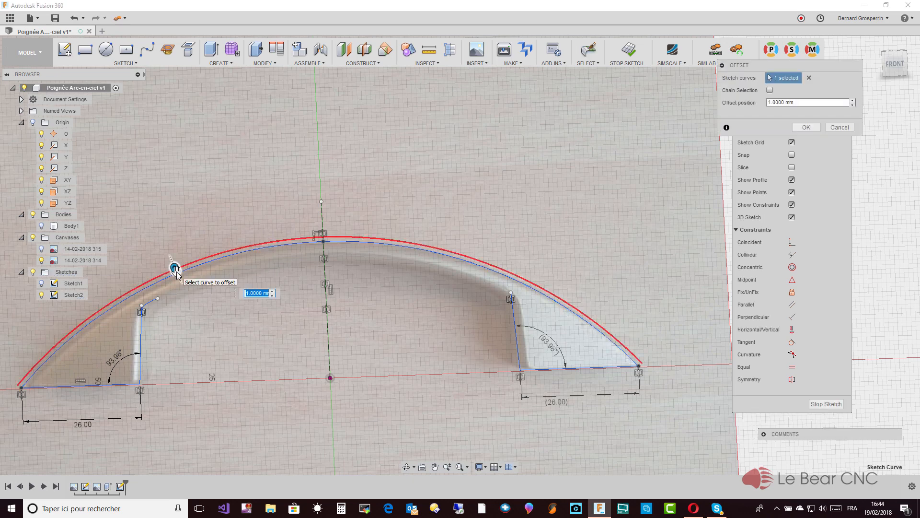
{"action": "left_click_drag", "start_coordinate": [177, 271], "coordinate": [181, 291]}
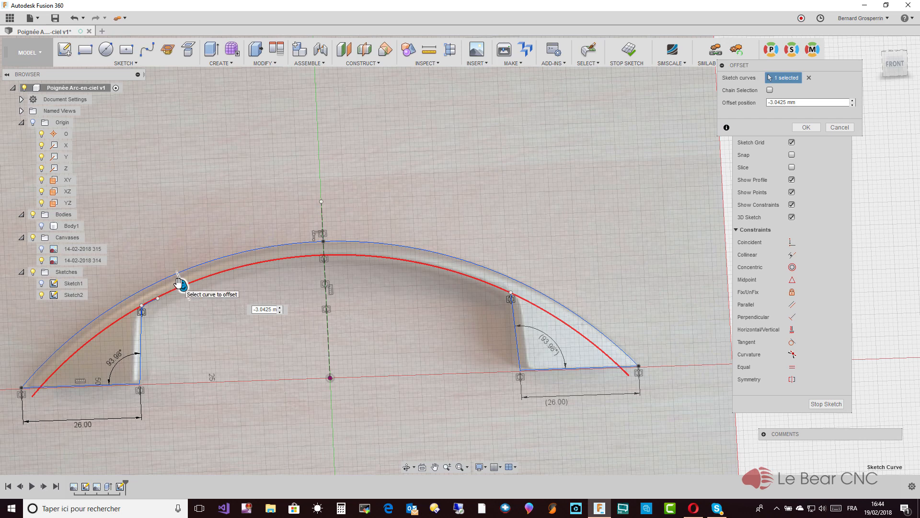
{"action": "left_click_drag", "start_coordinate": [183, 285], "coordinate": [180, 286]}
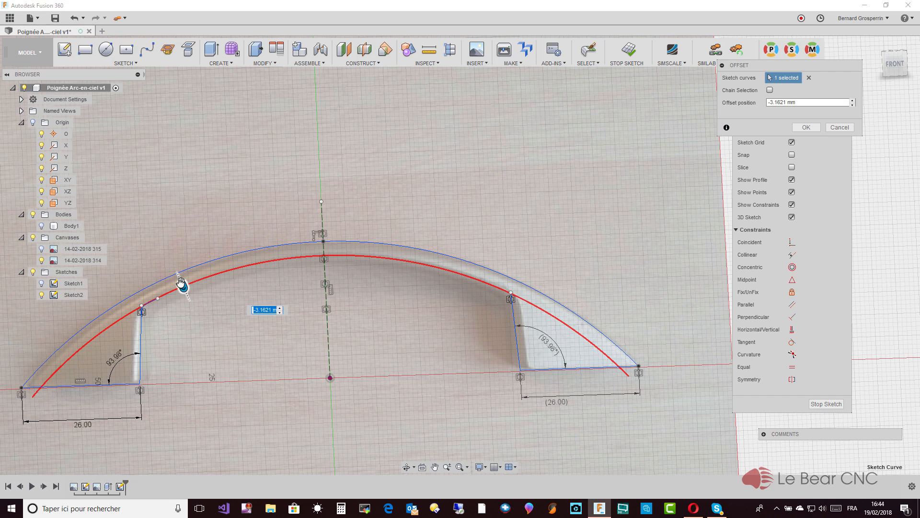
{"action": "type", "text": "-3"}
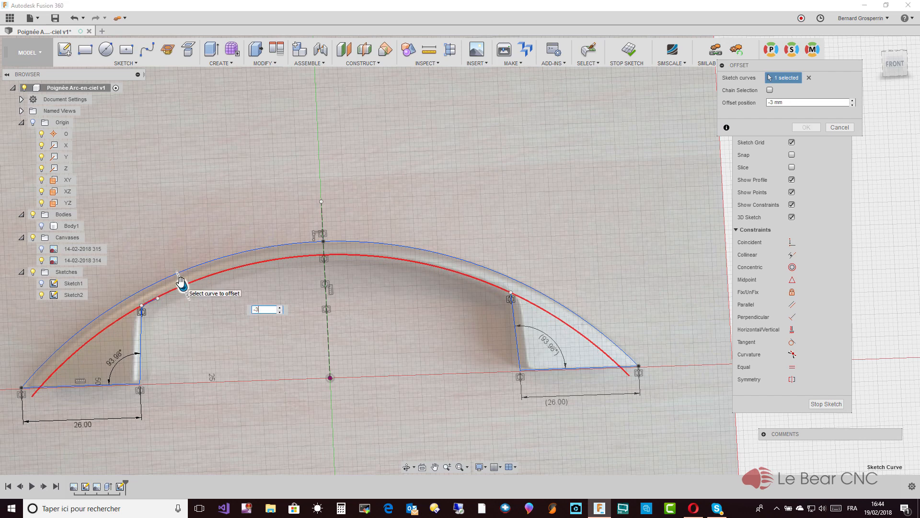
{"action": "key", "text": "Return"}
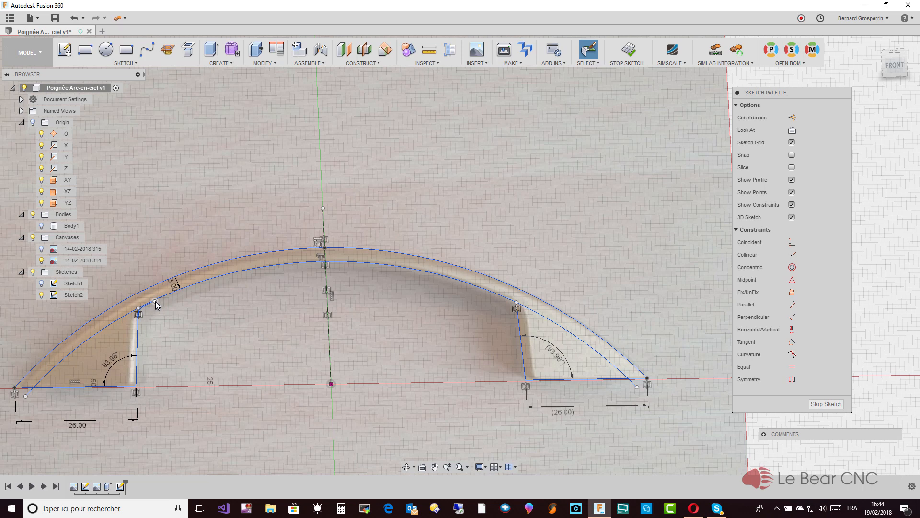
- Fix the handle's outer arc and the left foot's inner side line in place with Fix/UnFix
{"action": "left_click_drag", "start_coordinate": [155, 301], "coordinate": [153, 300]}
{"action": "left_click", "coordinate": [179, 329]}
{"action": "left_click", "coordinate": [159, 288]}
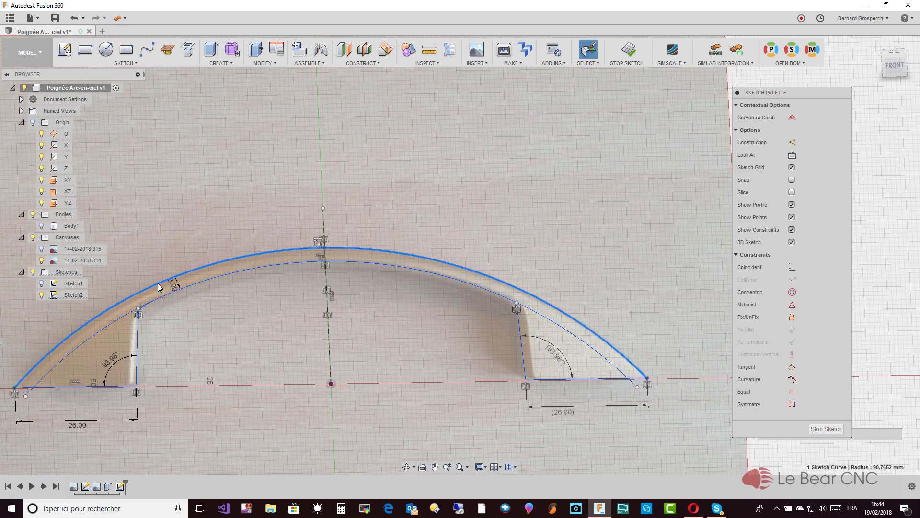
{"action": "right_click", "coordinate": [160, 288]}
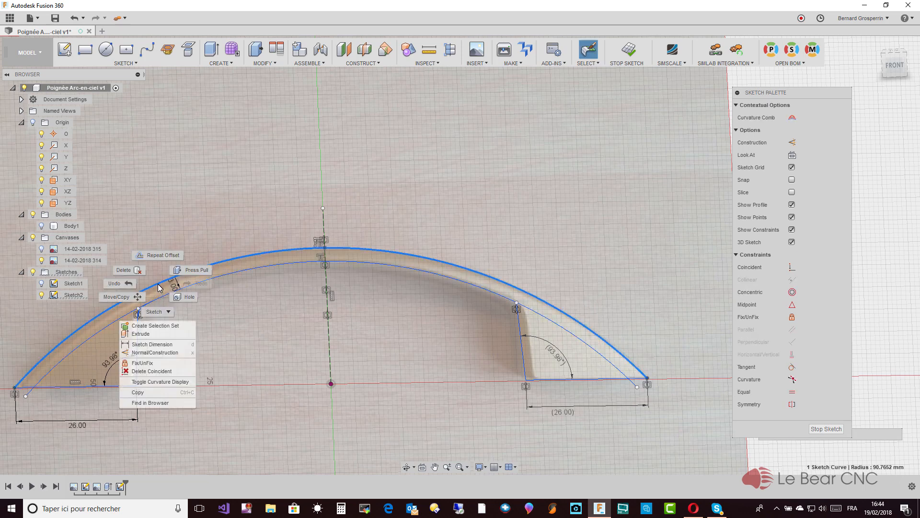
{"action": "left_click", "coordinate": [147, 352]}
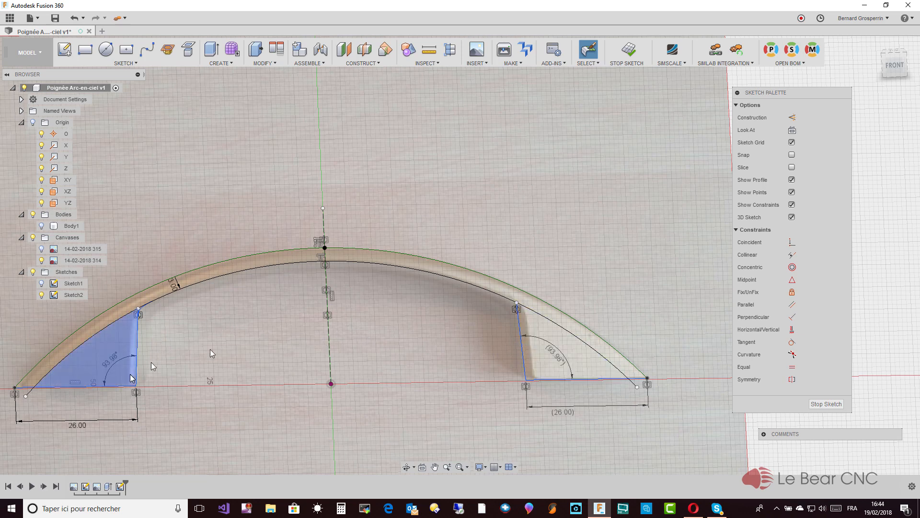
{"action": "left_click", "coordinate": [138, 341]}
{"action": "right_click", "coordinate": [138, 341]}
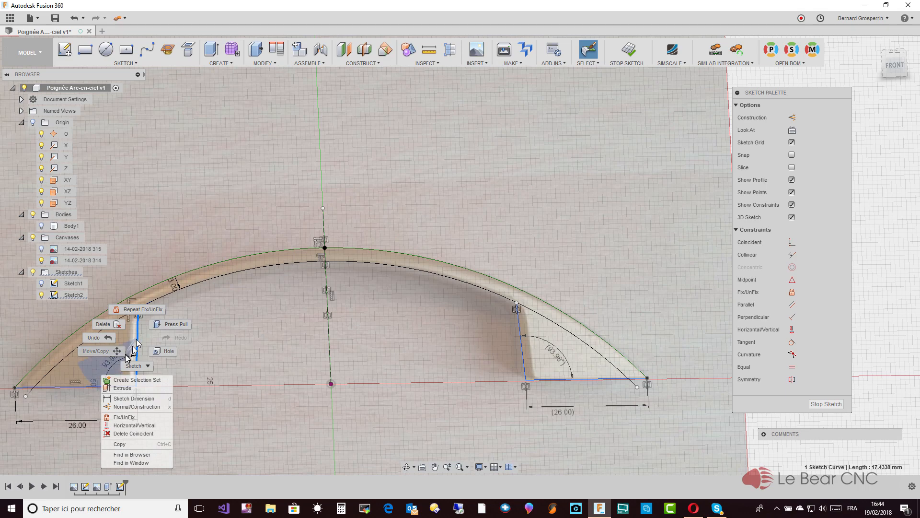
{"action": "left_click", "coordinate": [131, 417]}
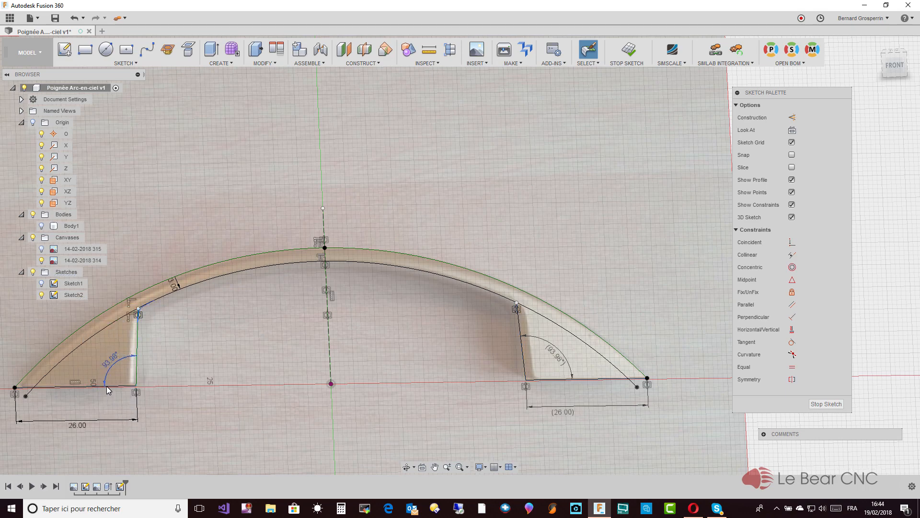
- Mirror the left foot's small corner curve about the vertical dashed centre line onto the right foot
{"action": "scroll", "coordinate": [171, 377], "scroll_direction": "up", "scroll_amount": 5}
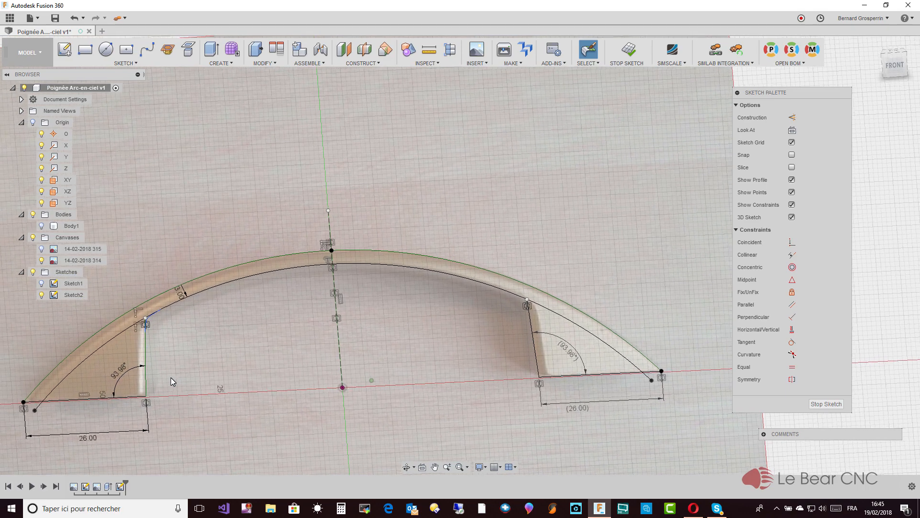
{"action": "scroll", "coordinate": [171, 378], "scroll_direction": "up", "scroll_amount": 5}
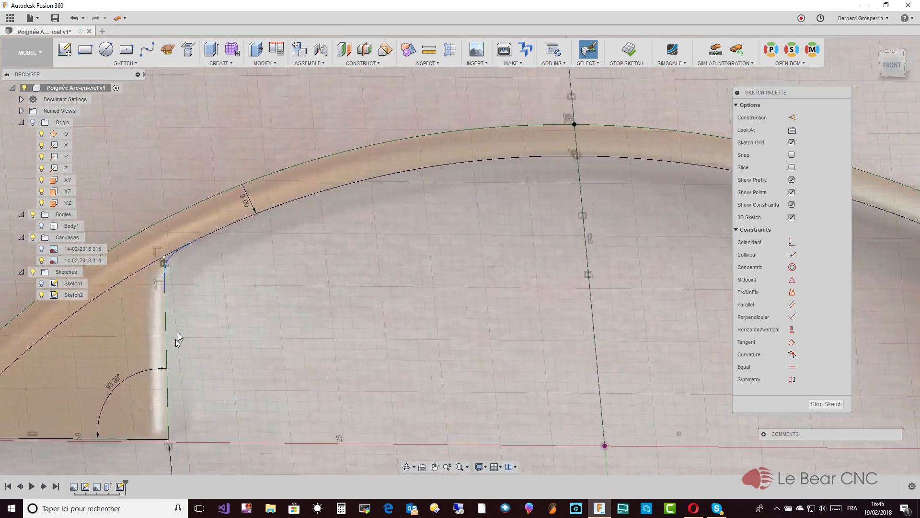
{"action": "left_click", "coordinate": [229, 255]}
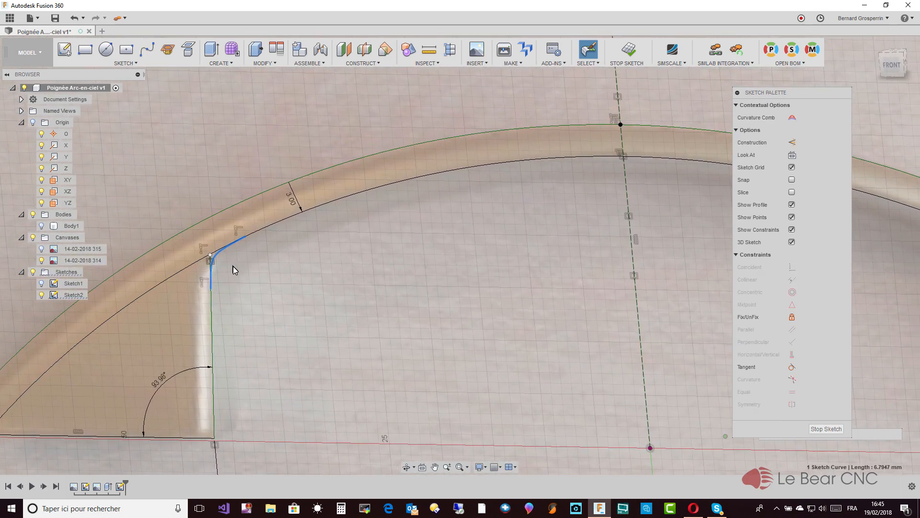
{"action": "scroll", "coordinate": [235, 250], "scroll_direction": "down", "scroll_amount": 1}
{"action": "scroll", "coordinate": [235, 251], "scroll_direction": "down", "scroll_amount": 4}
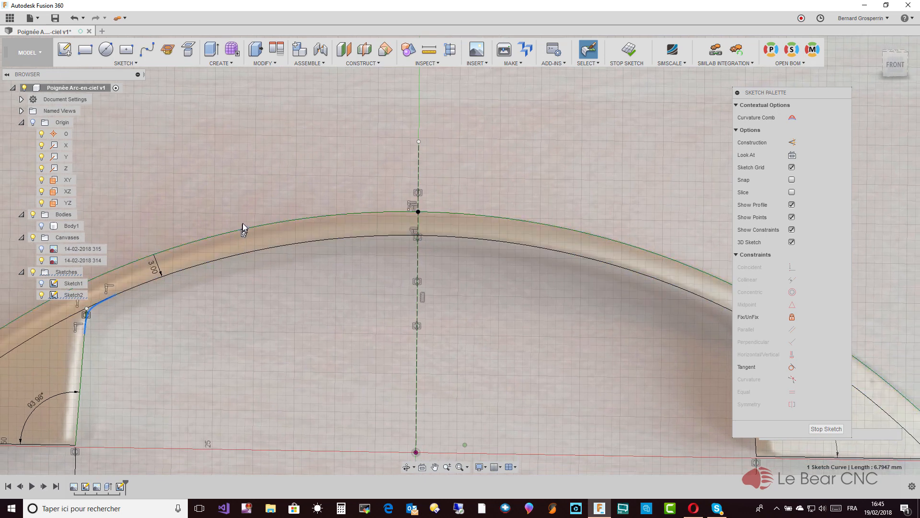
{"action": "left_click", "coordinate": [131, 62]}
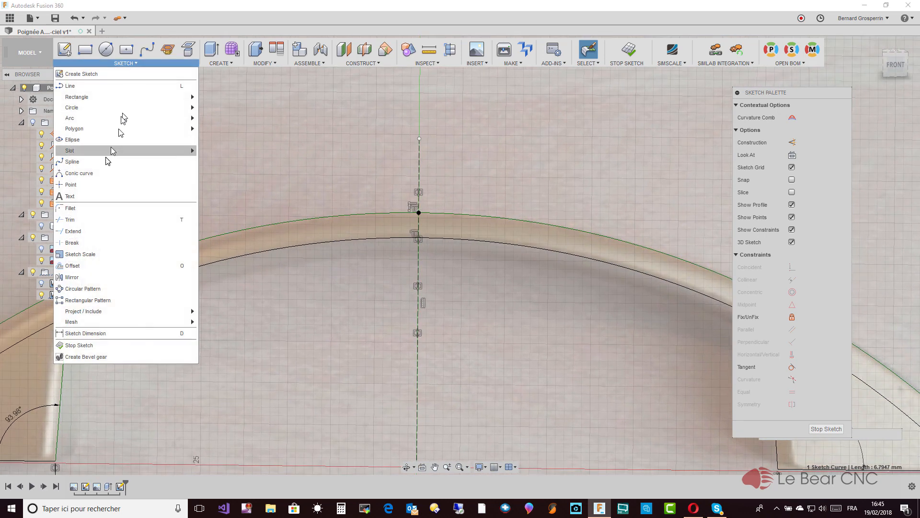
{"action": "left_click", "coordinate": [72, 277]}
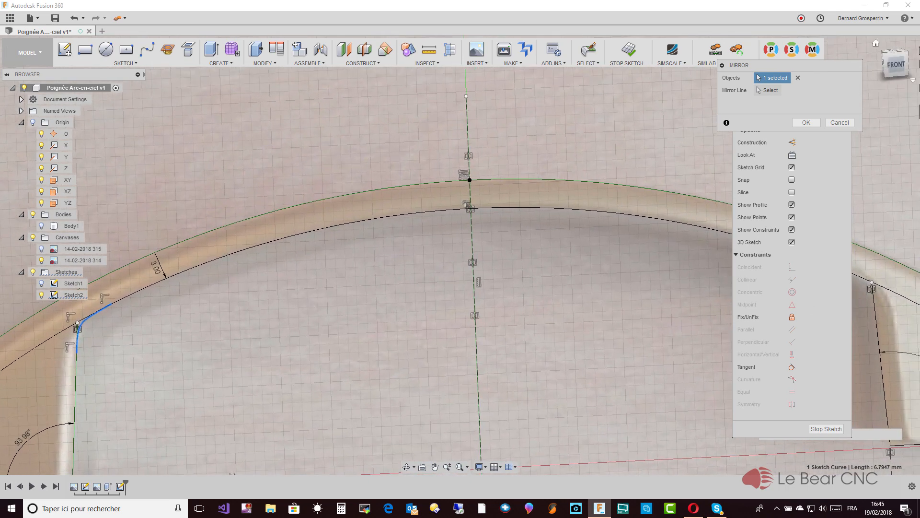
{"action": "left_click", "coordinate": [773, 91]}
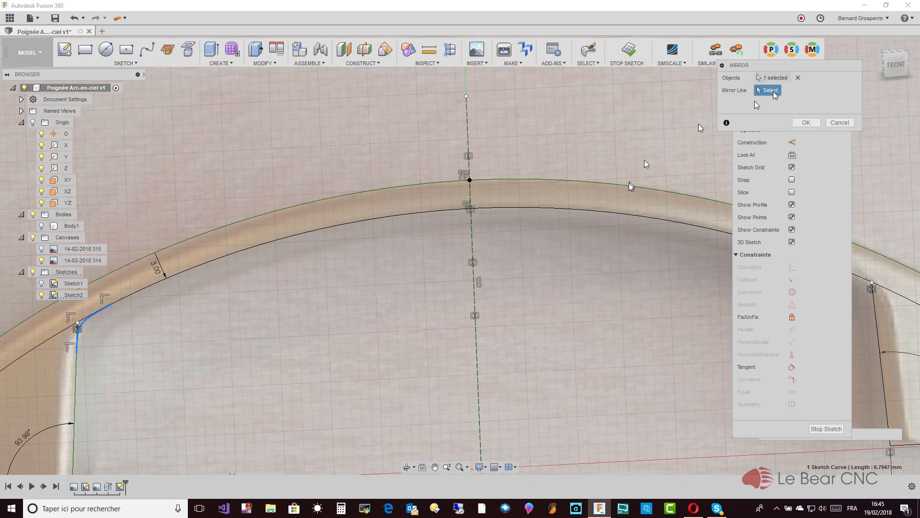
{"action": "left_click", "coordinate": [472, 241]}
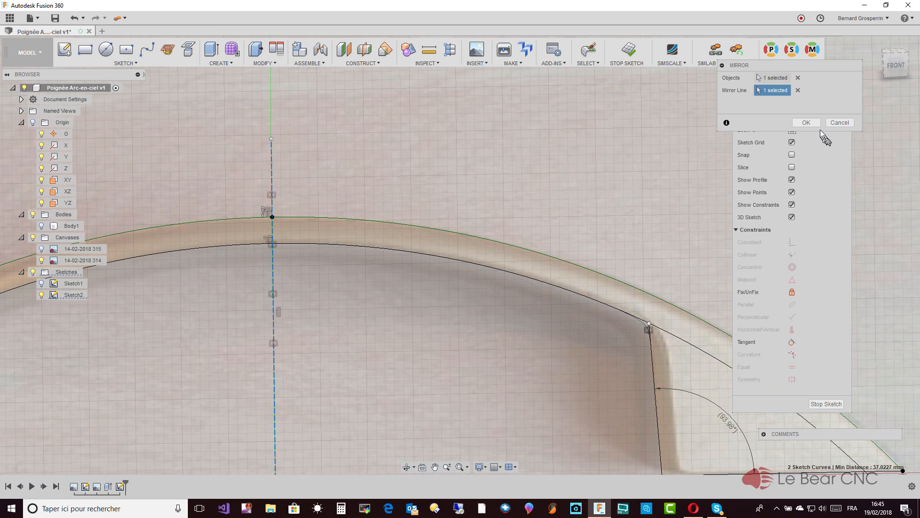
{"action": "left_click", "coordinate": [807, 123]}
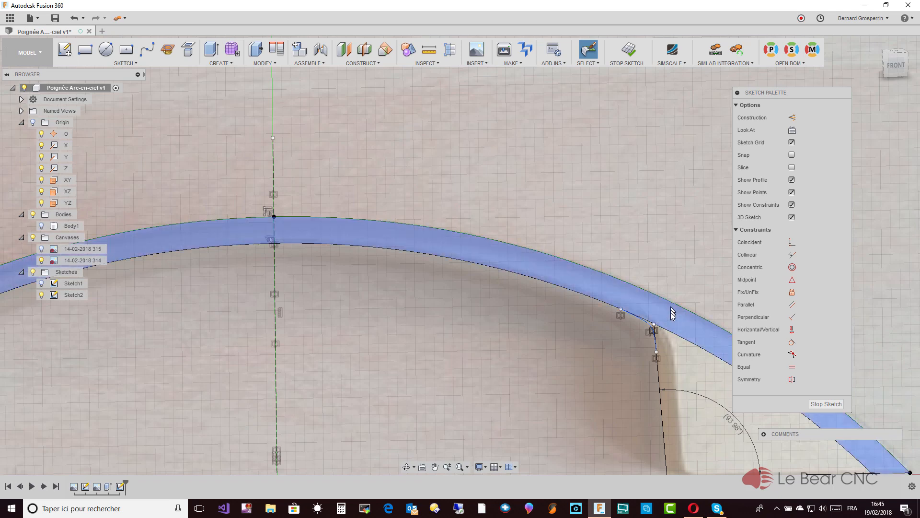
- Trim the inner arc inside both feet and the tip of the right foot's side line above the corner curve, and finish the sketch
{"action": "key", "text": "t"}
{"action": "scroll", "coordinate": [672, 339], "scroll_direction": "up", "scroll_amount": 2}
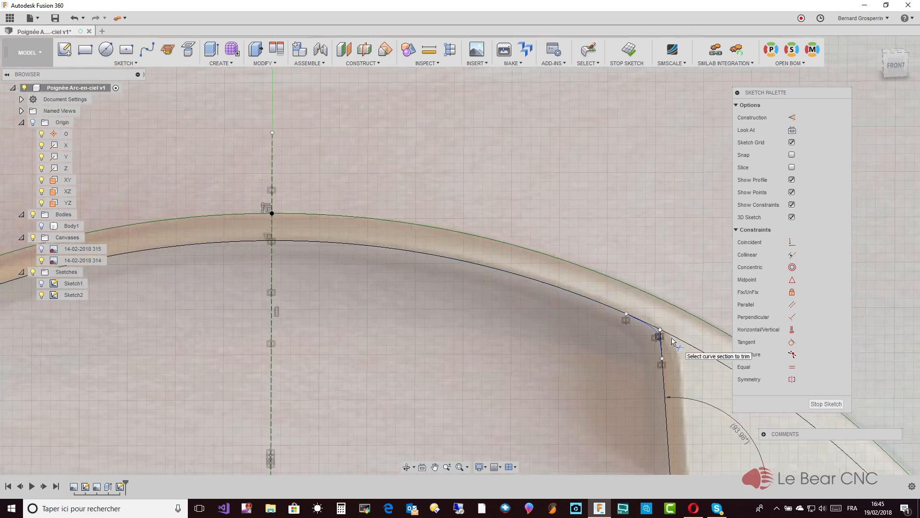
{"action": "scroll", "coordinate": [672, 339], "scroll_direction": "up", "scroll_amount": 1}
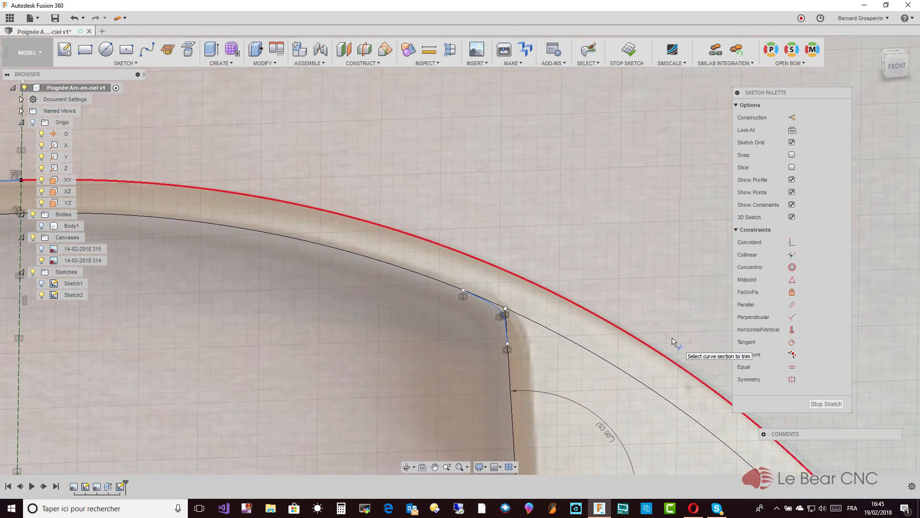
{"action": "left_click", "coordinate": [564, 339]}
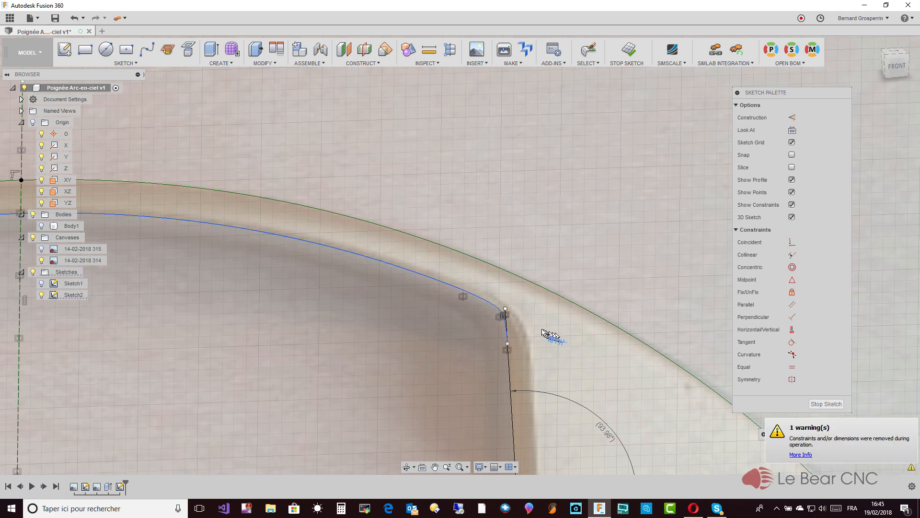
{"action": "left_click", "coordinate": [508, 324]}
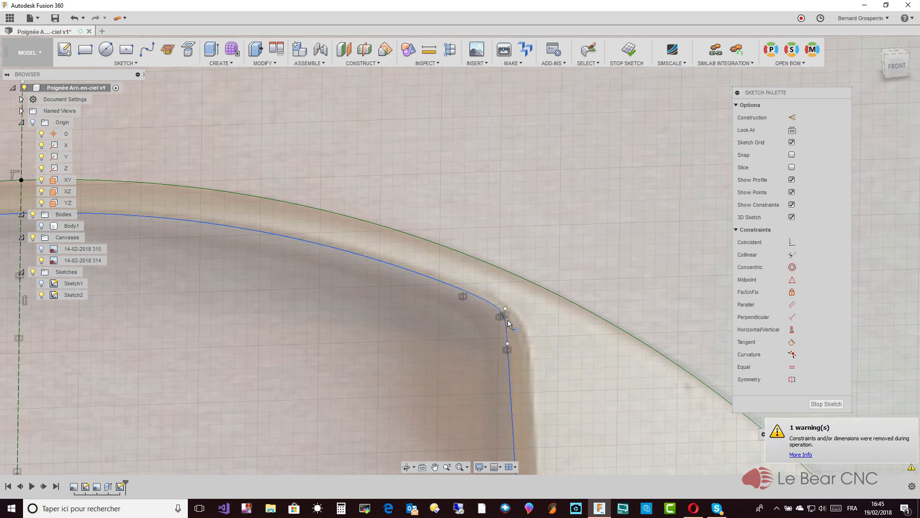
{"action": "scroll", "coordinate": [508, 324], "scroll_direction": "down", "scroll_amount": 4}
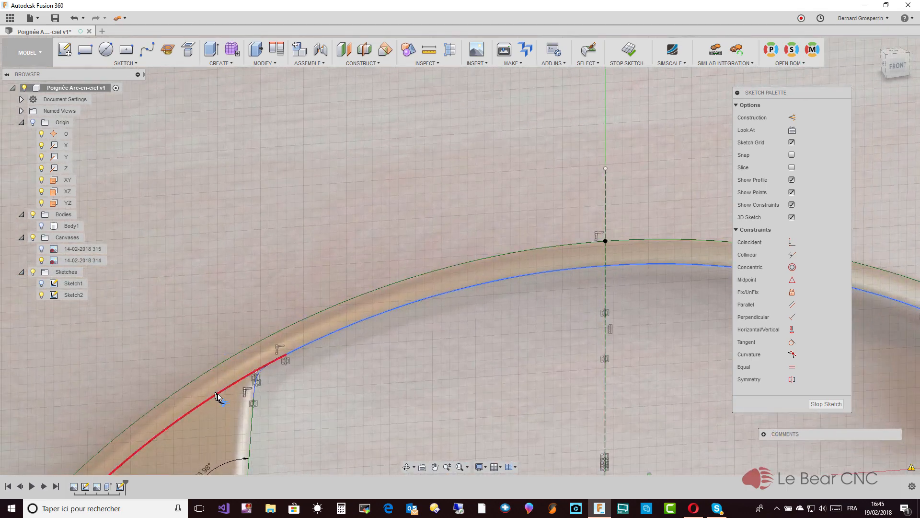
{"action": "left_click", "coordinate": [218, 392]}
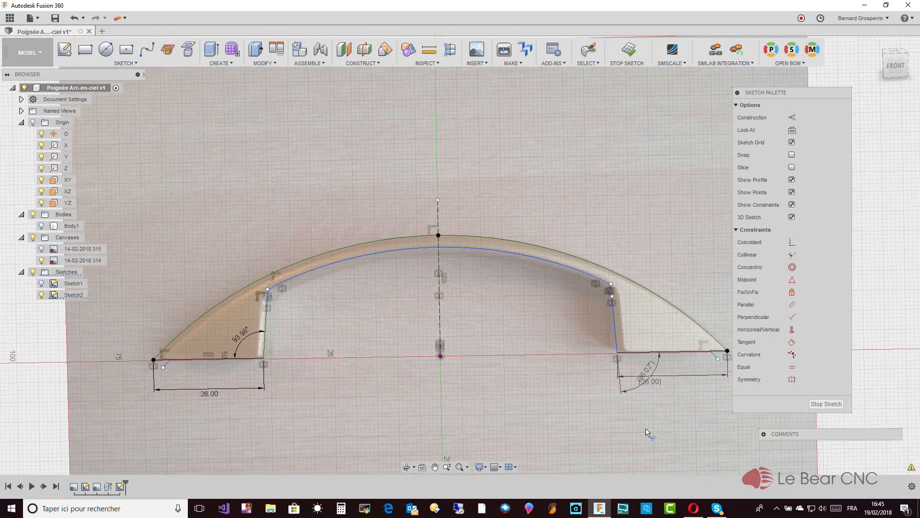
{"action": "left_click", "coordinate": [816, 403]}
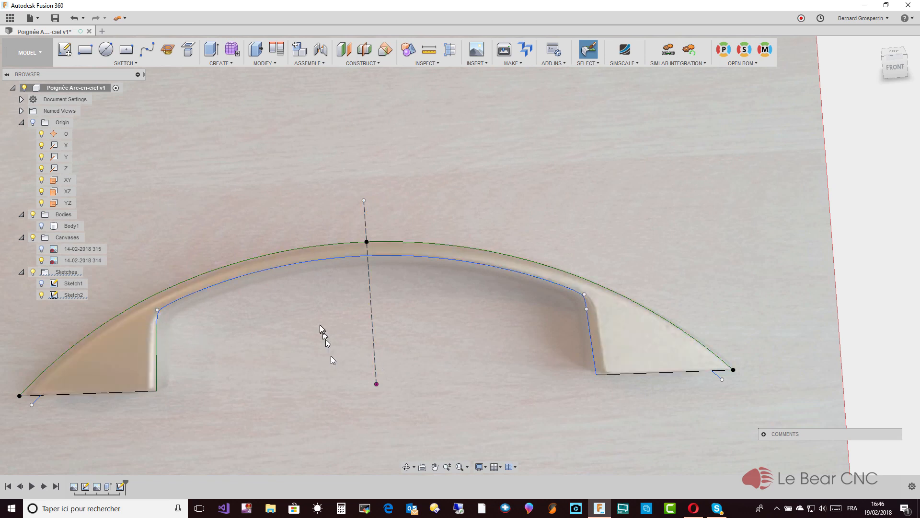
{"action": "left_click", "coordinate": [275, 272]}
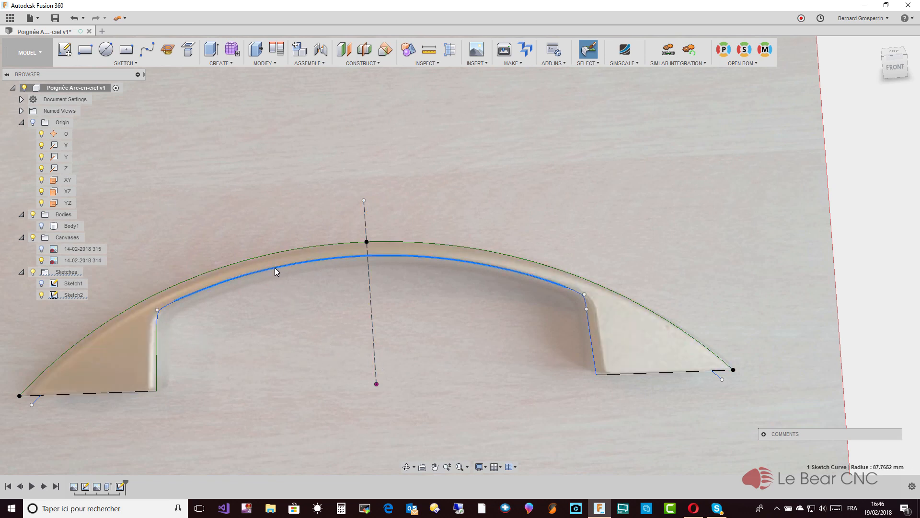
{"action": "right_click", "coordinate": [276, 272]}
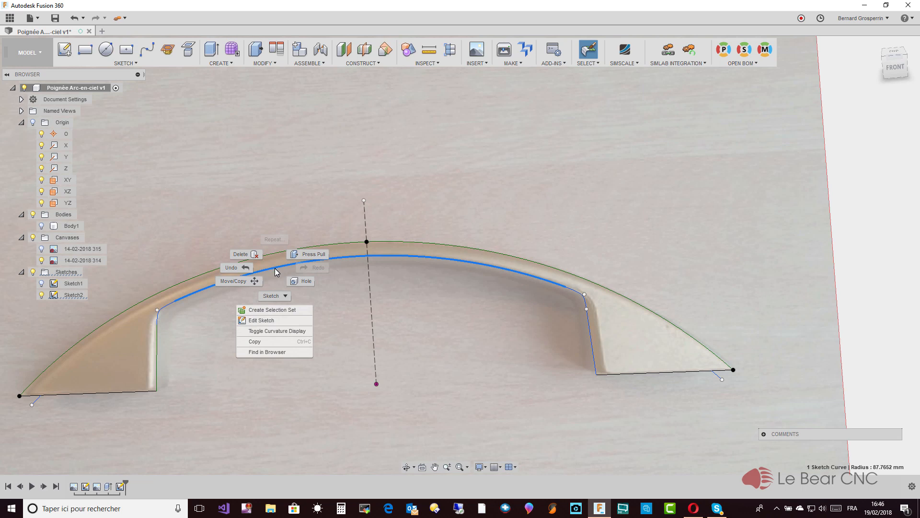
{"action": "left_click", "coordinate": [291, 134]}
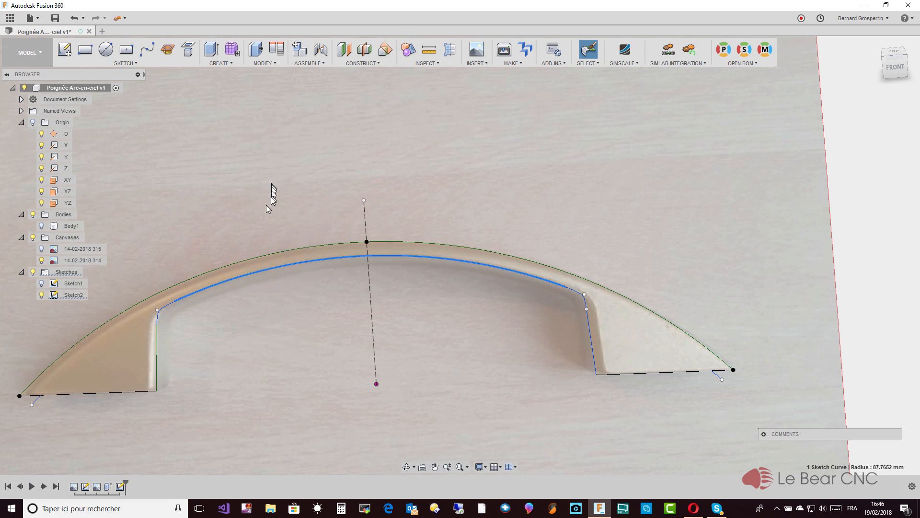
- Select the curves of the handle's closed outline: outer arc, both feet's lines, corner curves and inner arc
{"action": "mouse_move", "coordinate": [262, 236]}
{"action": "middle_mouse_down", "text": "shift"}
{"action": "mouse_move", "coordinate": [247, 267]}
{"action": "mouse_move", "coordinate": [246, 260]}
{"action": "mouse_move", "coordinate": [304, 302]}
{"action": "mouse_move", "coordinate": [273, 286]}
{"action": "middle_mouse_up", "text": "shift"}
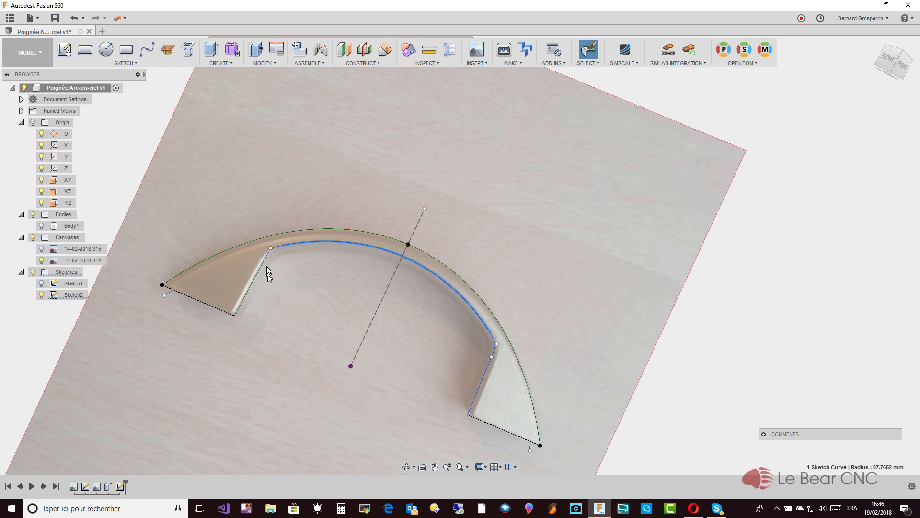
{"action": "left_click", "coordinate": [286, 235]}
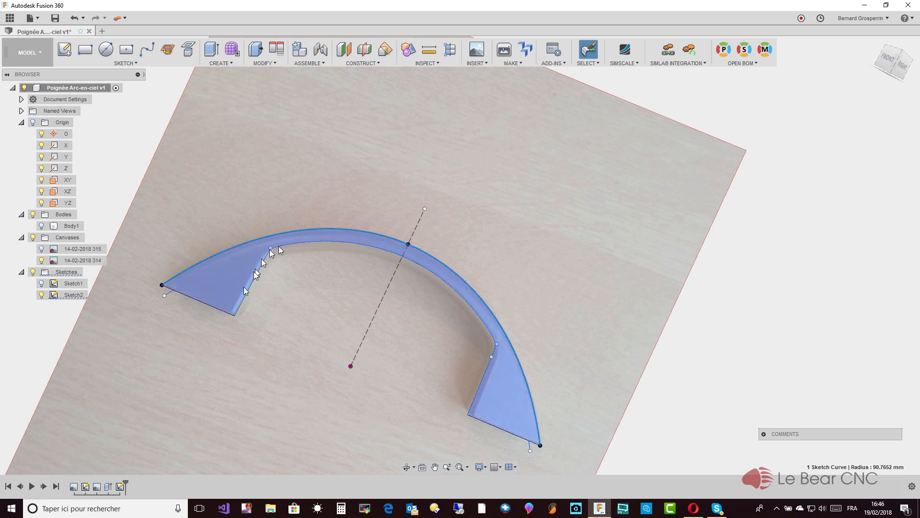
{"action": "left_click", "coordinate": [214, 310], "text": "shift"}
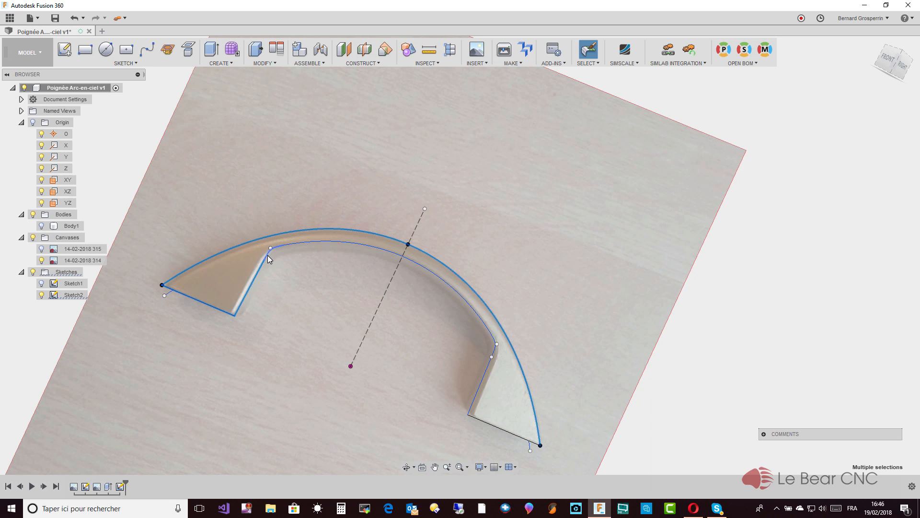
{"action": "left_click", "coordinate": [301, 243], "text": "shift"}
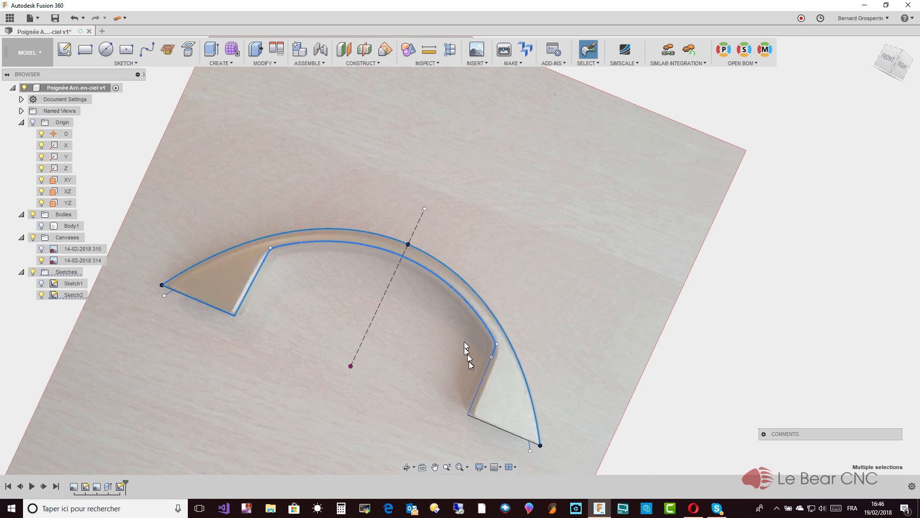
{"action": "left_click", "coordinate": [487, 374], "text": "shift"}
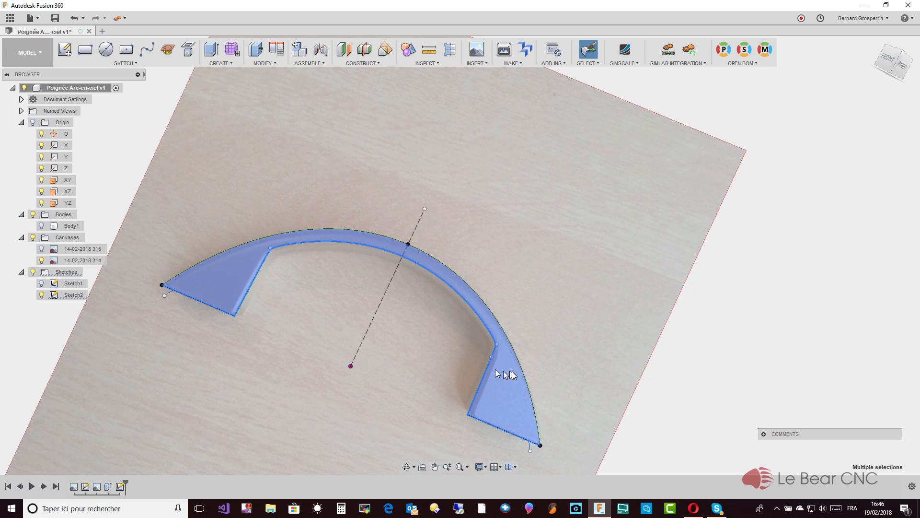
{"action": "left_click", "coordinate": [526, 381], "text": "shift"}
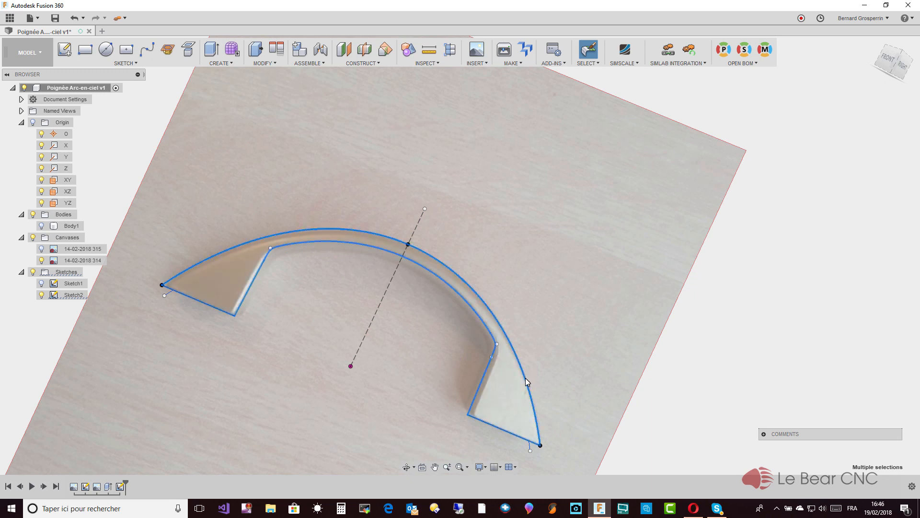
{"action": "right_click", "coordinate": [526, 381]}
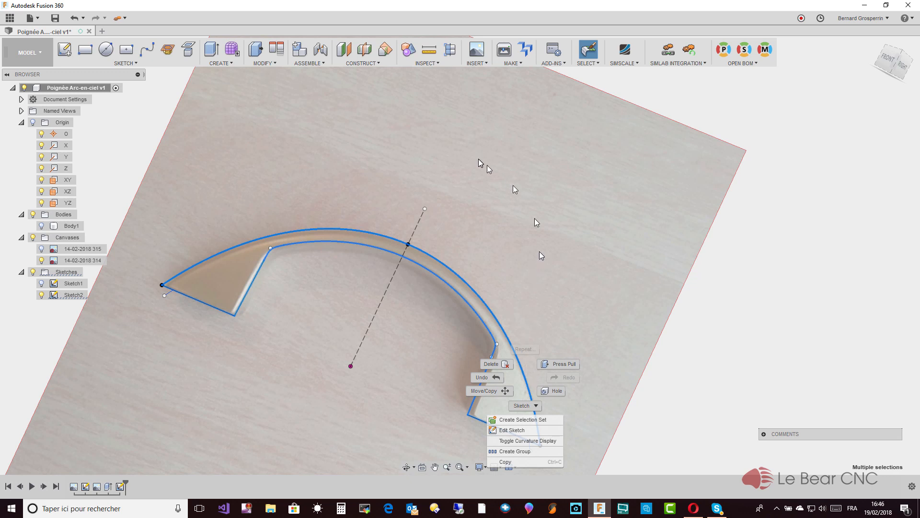
- Switch to the Patch workspace and set up a symmetric surface Extrude of the handle's closed outline on both sides of the sketch plane
{"action": "left_click", "coordinate": [223, 63]}
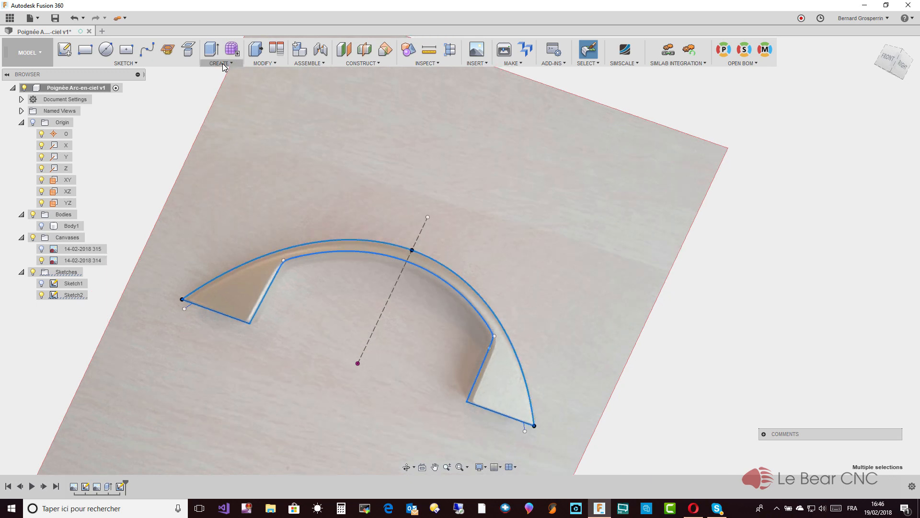
{"action": "left_click", "coordinate": [223, 64]}
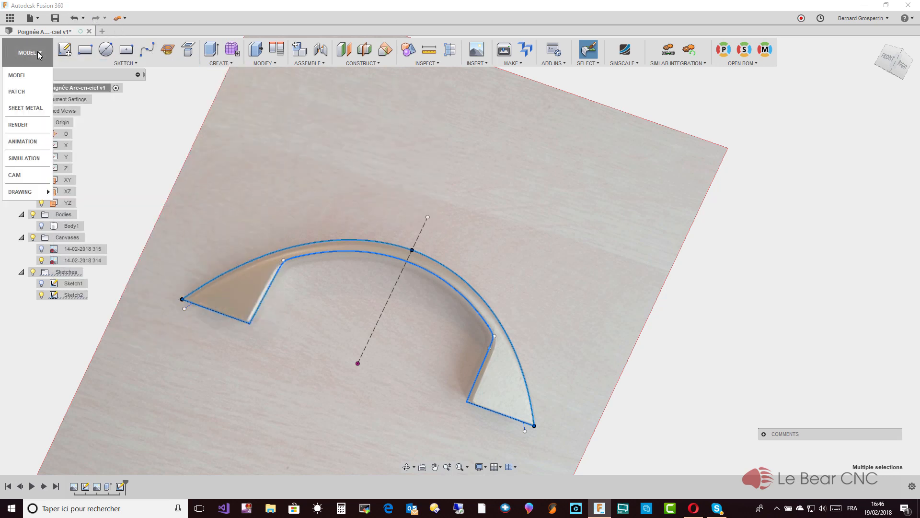
{"action": "left_click", "coordinate": [31, 91]}
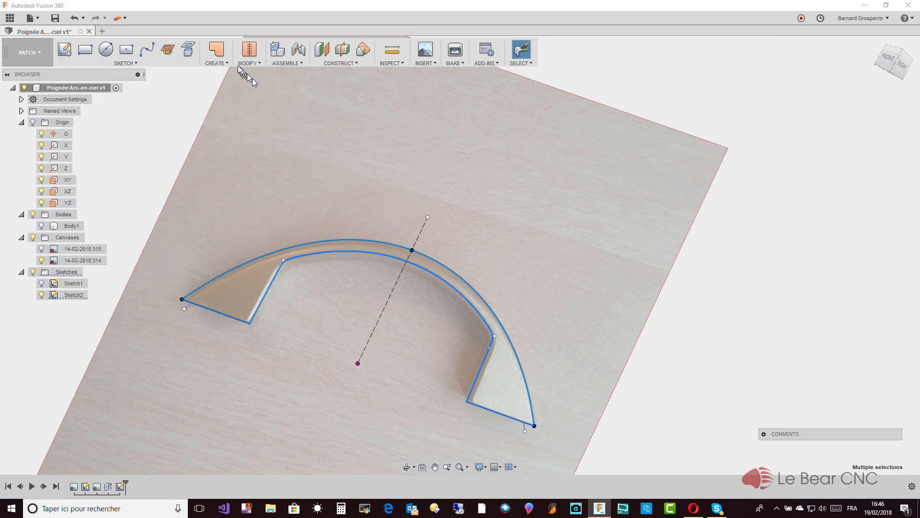
{"action": "left_click", "coordinate": [228, 63]}
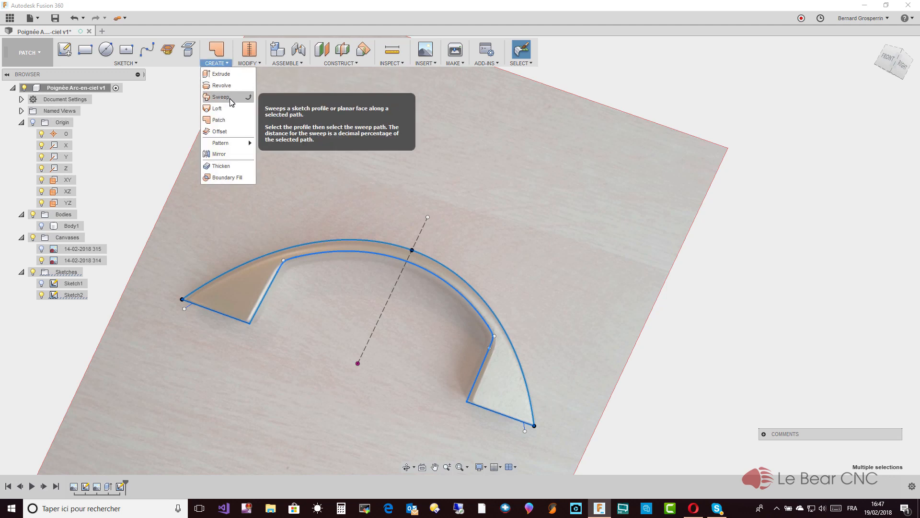
{"action": "left_click", "coordinate": [223, 74]}
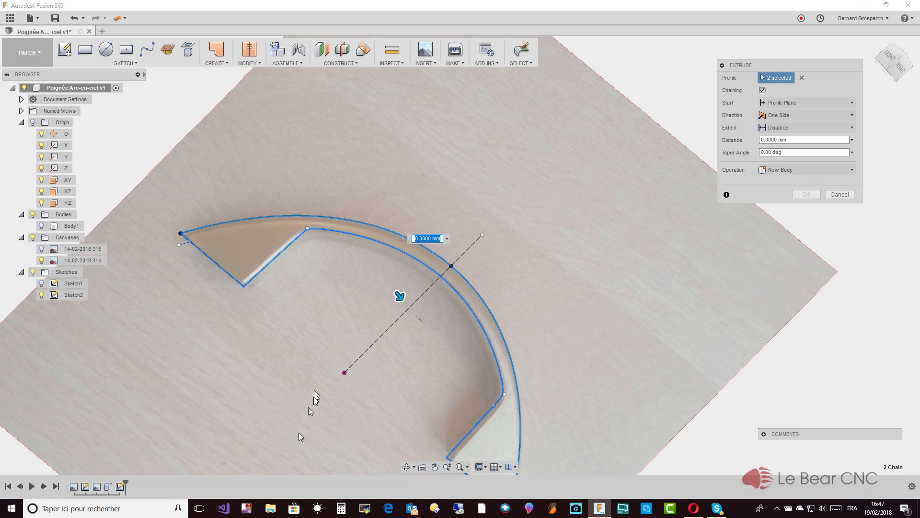
{"action": "mouse_move", "coordinate": [299, 432]}
{"action": "middle_mouse_down", "text": "shift"}
{"action": "mouse_move", "coordinate": [295, 445]}
{"action": "mouse_move", "coordinate": [370, 395]}
{"action": "mouse_move", "coordinate": [443, 382]}
{"action": "middle_mouse_up", "text": "shift"}
{"action": "mouse_move", "coordinate": [456, 342]}
{"action": "left_mouse_down"}
{"action": "mouse_move", "coordinate": [445, 311]}
{"action": "mouse_move", "coordinate": [451, 328]}
{"action": "left_mouse_up"}
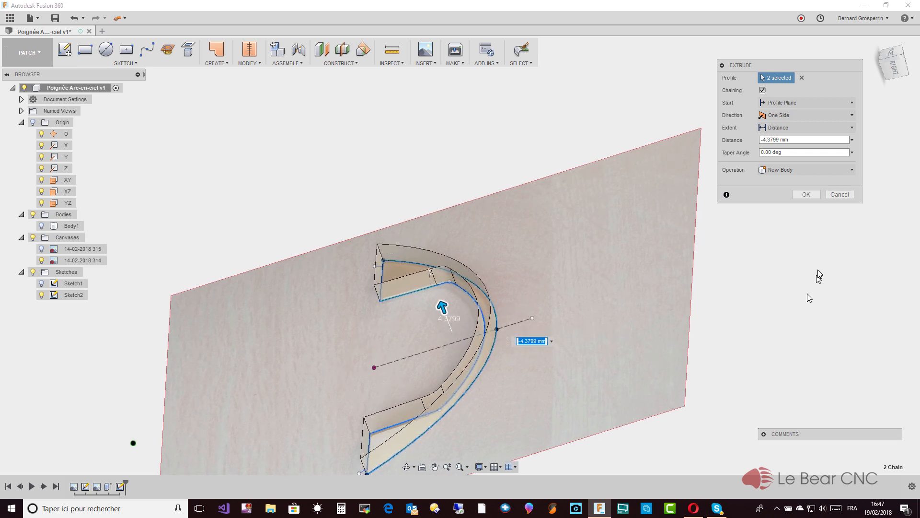
{"action": "left_click", "coordinate": [852, 119]}
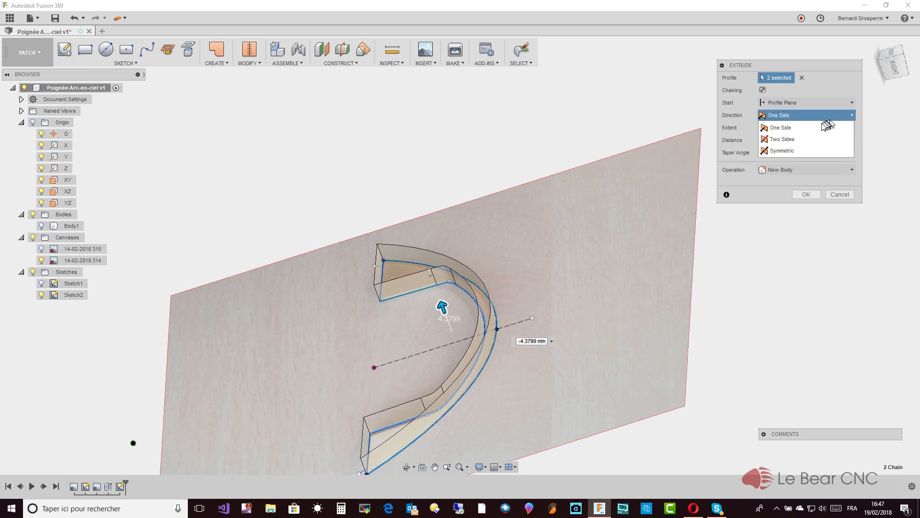
{"action": "left_click", "coordinate": [808, 151]}
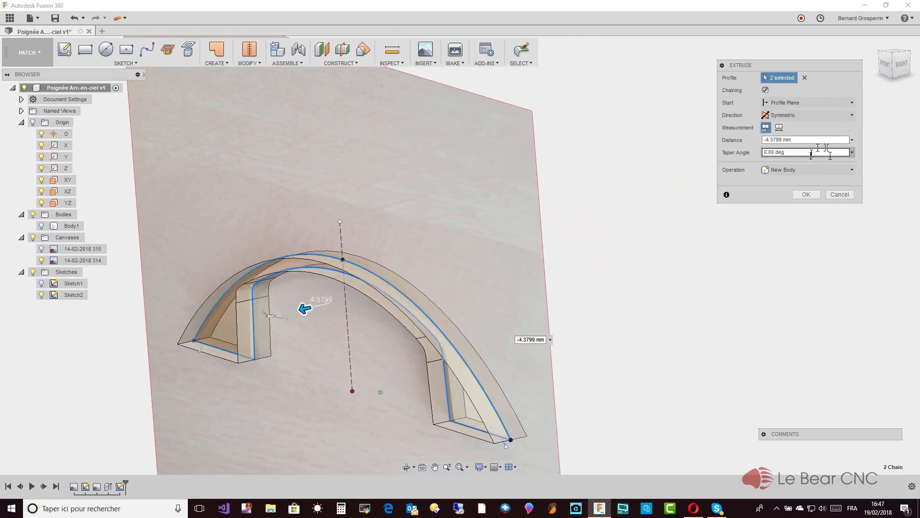
- Show Body1 and extrude the handle outline symmetrically by about -15.18 mm as a new body, wide enough to pass through Body1
{"action": "left_click", "coordinate": [41, 226]}
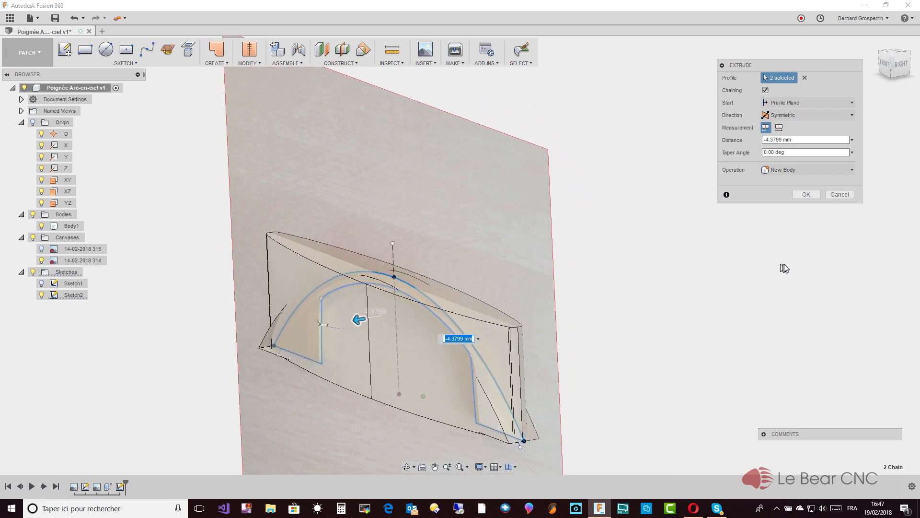
{"action": "left_click", "coordinate": [851, 170]}
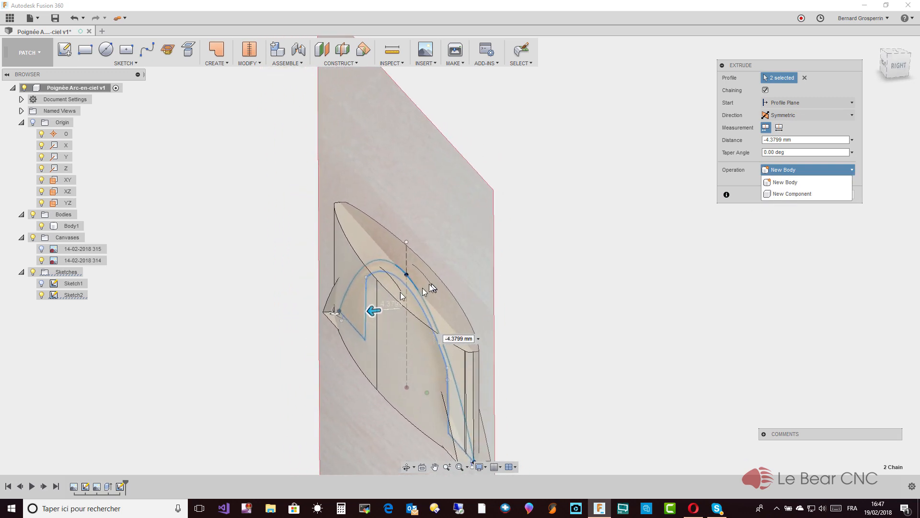
{"action": "left_click_drag", "start_coordinate": [372, 312], "coordinate": [330, 317]}
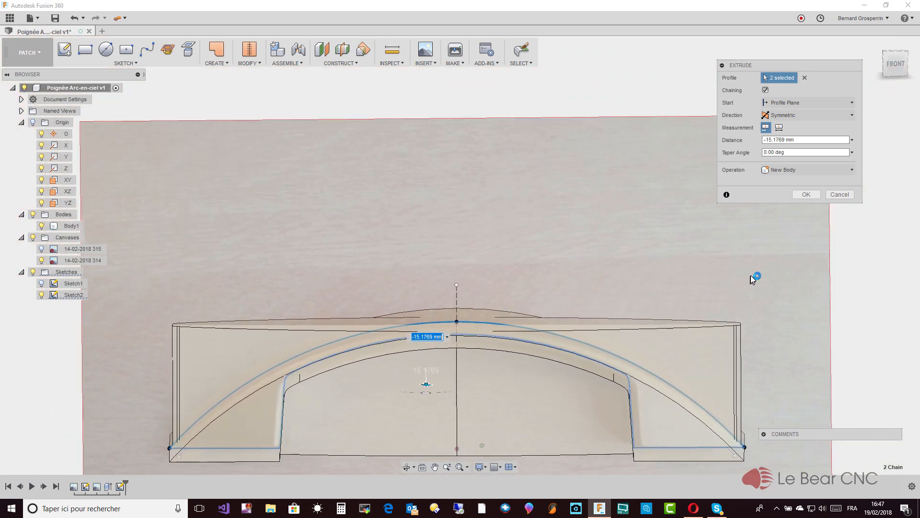
{"action": "left_click", "coordinate": [806, 195]}
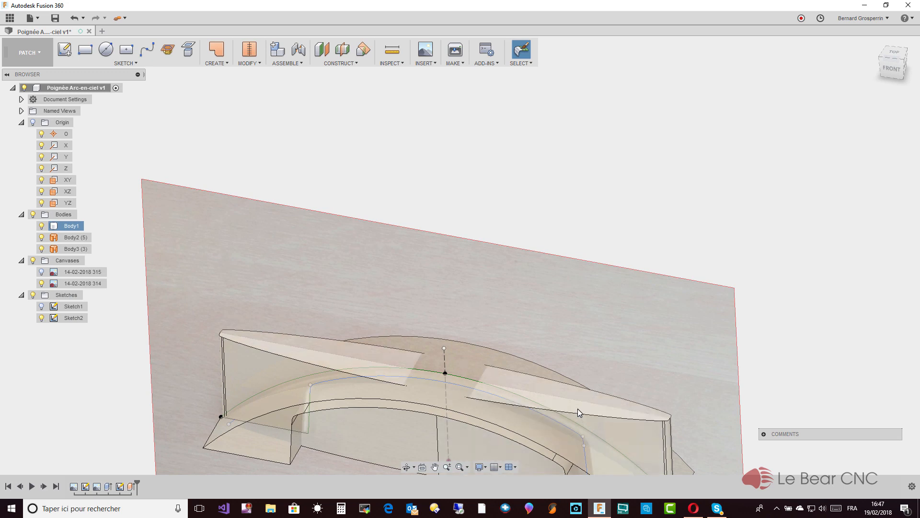
- Extrude Body1's upper face upward by about 2.53 mm as a new surface body
{"action": "left_click", "coordinate": [578, 411]}
{"action": "right_click", "coordinate": [578, 411]}
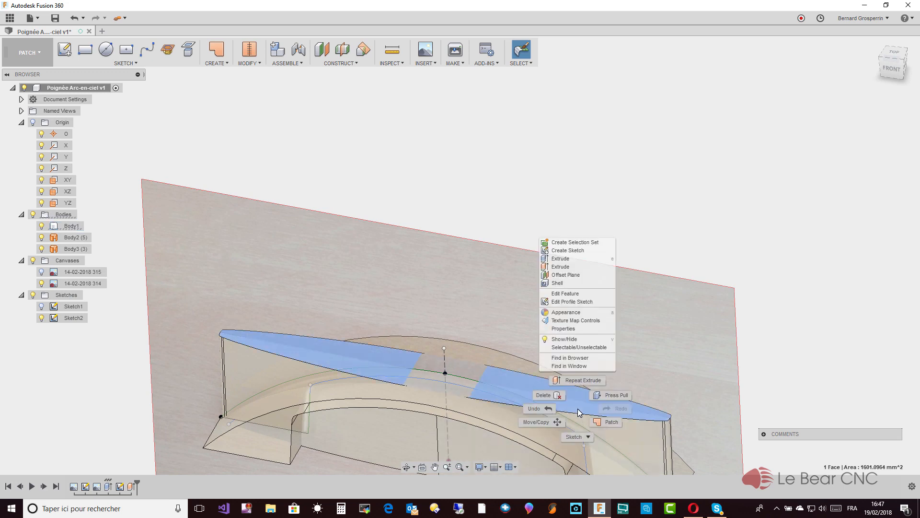
{"action": "left_click", "coordinate": [583, 380]}
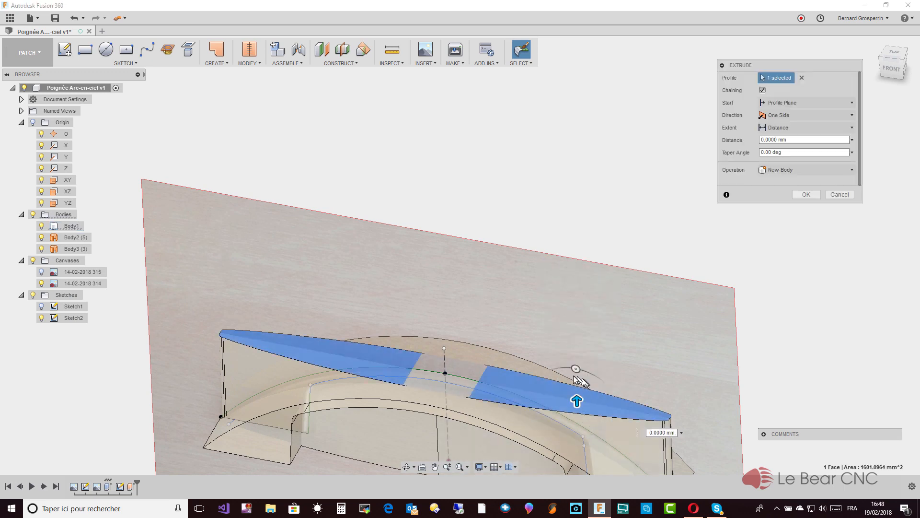
{"action": "left_click_drag", "start_coordinate": [575, 397], "coordinate": [576, 392]}
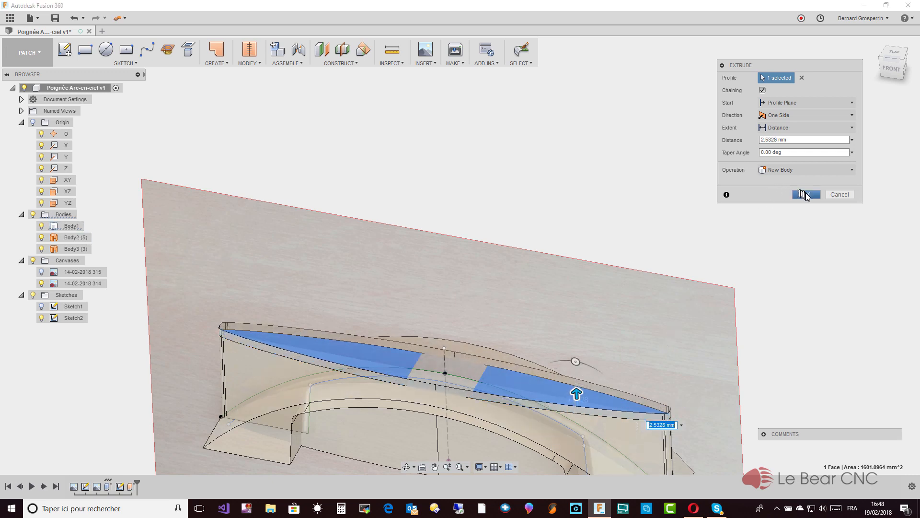
{"action": "left_click", "coordinate": [805, 194]}
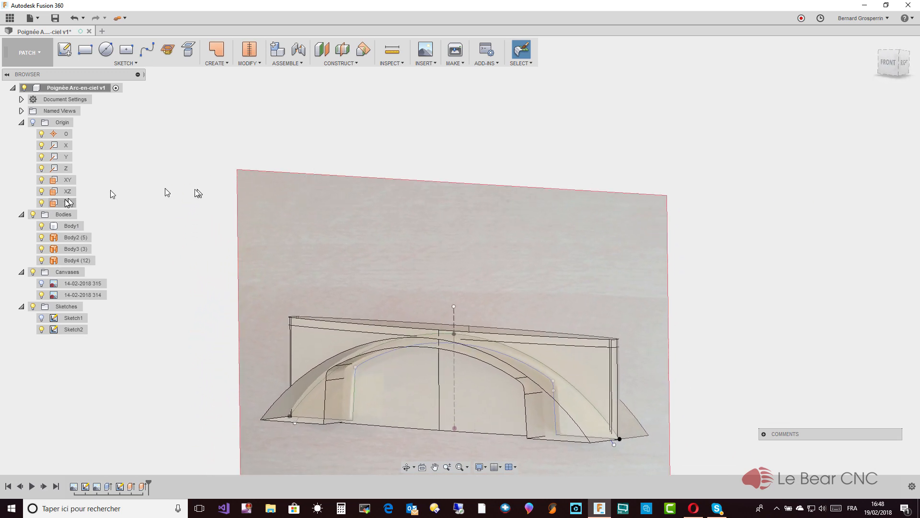
{"action": "left_click", "coordinate": [42, 295]}
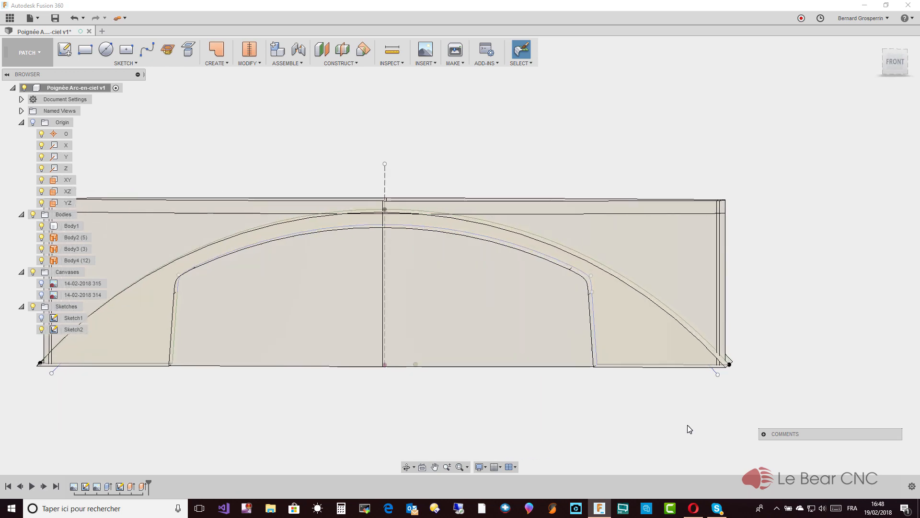
{"action": "middle_click_drag", "start_coordinate": [688, 424], "coordinate": [420, 187], "text": "shift"}
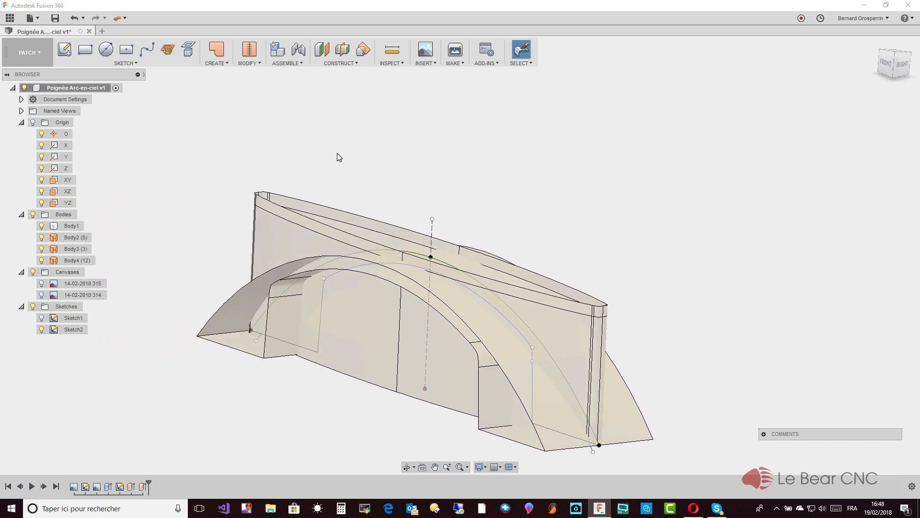
{"action": "left_click", "coordinate": [76, 237]}
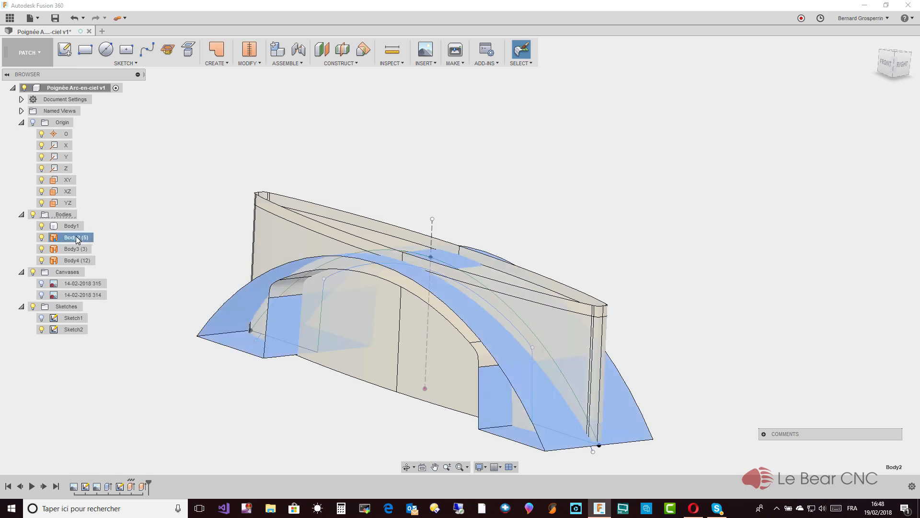
{"action": "left_click", "coordinate": [73, 251], "text": "ctrl"}
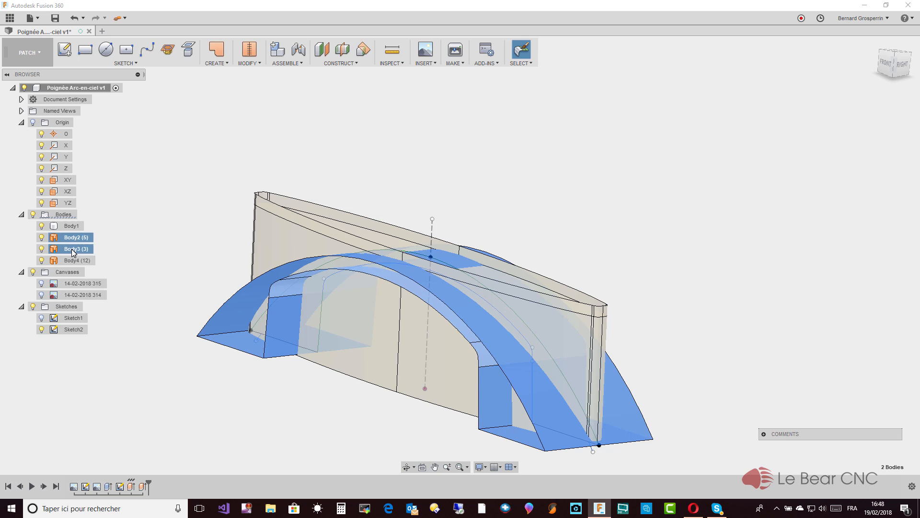
{"action": "left_click", "coordinate": [73, 261], "text": "ctrl"}
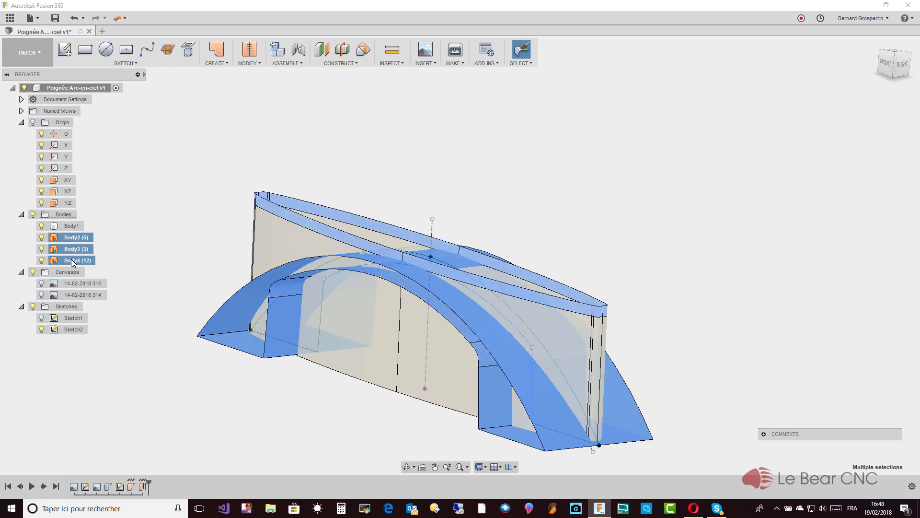
{"action": "left_click", "coordinate": [139, 248]}
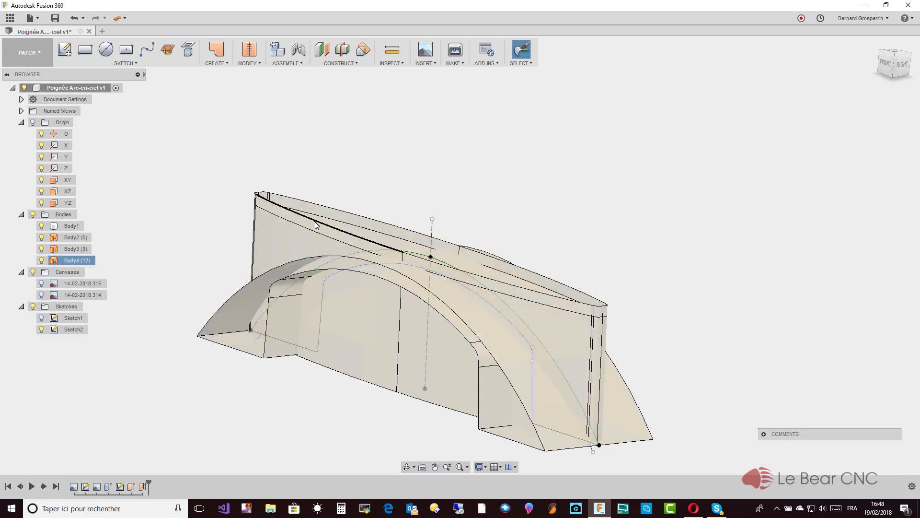
- Undo the canvas hiding and the surface extrusion of Body1's upper face
{"action": "left_click", "coordinate": [75, 18]}
{"action": "left_click", "coordinate": [75, 18]}
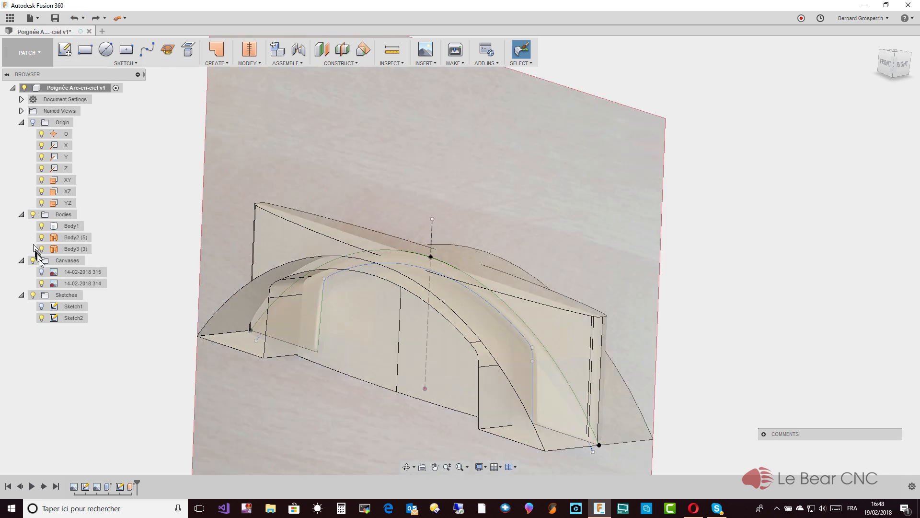
{"action": "left_click", "coordinate": [42, 283]}
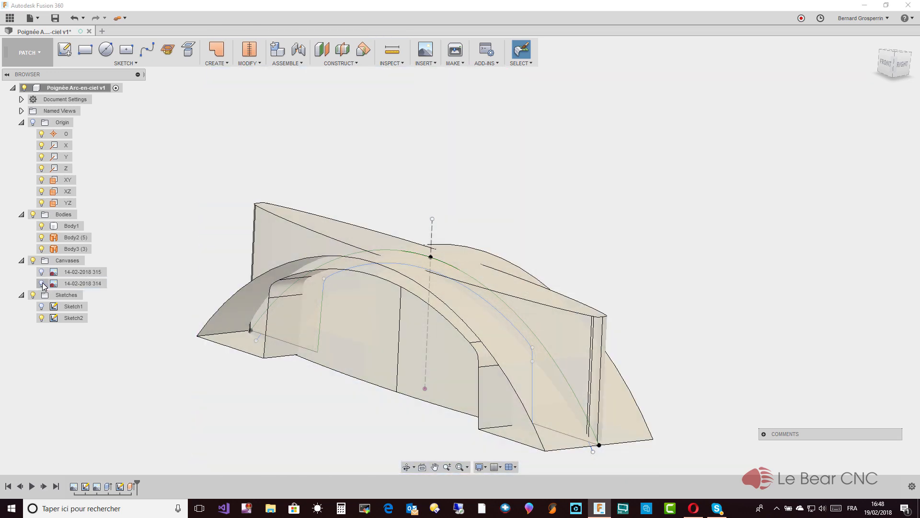
{"action": "left_click", "coordinate": [39, 58]}
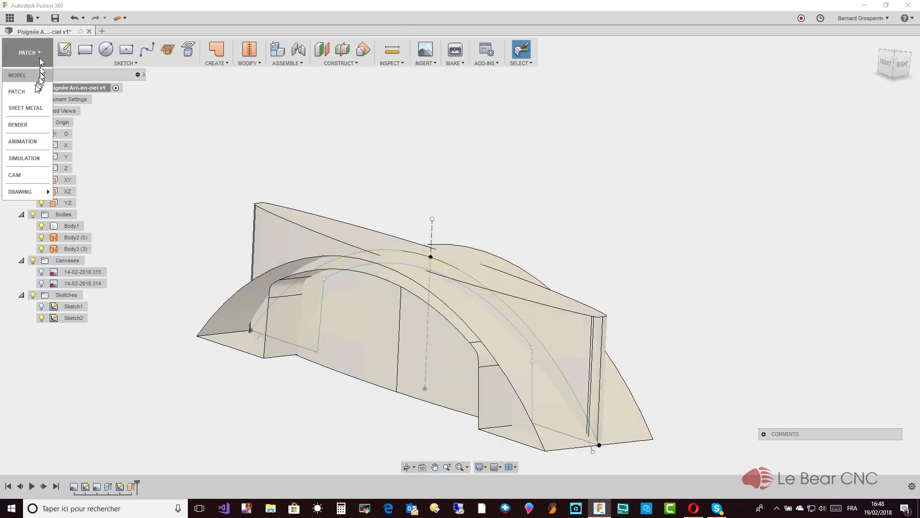
{"action": "left_click", "coordinate": [32, 77]}
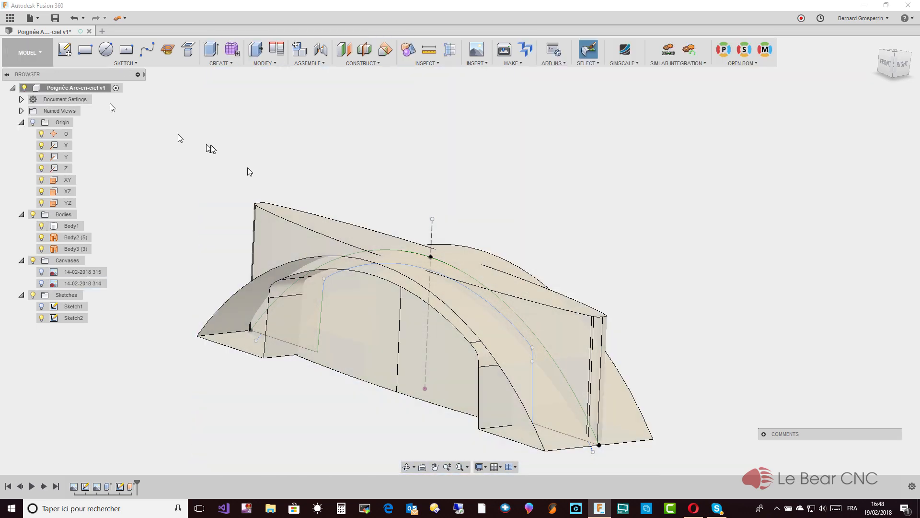
- Extrude Body1's upper face upward by about 1 mm with the Join operation so the solid rises above the handle's arc
{"action": "left_click", "coordinate": [376, 243]}
{"action": "right_click", "coordinate": [375, 241]}
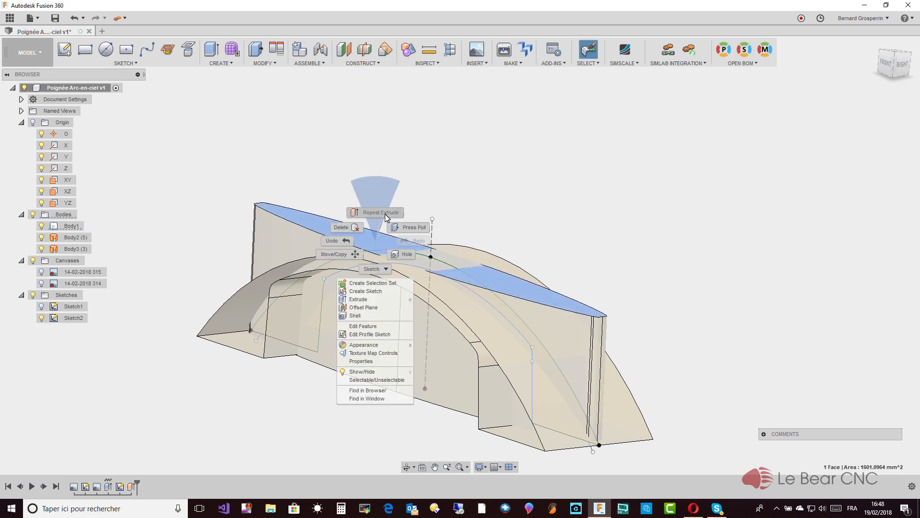
{"action": "left_click", "coordinate": [365, 299]}
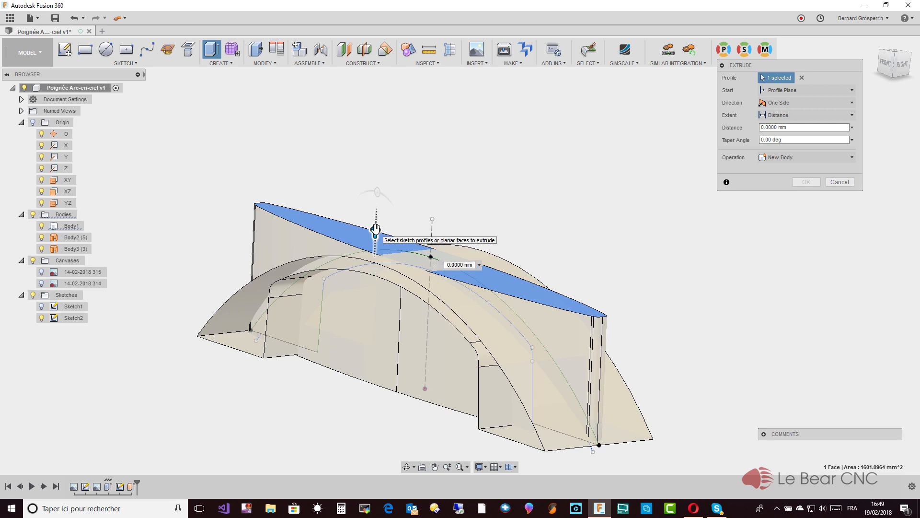
{"action": "left_click_drag", "start_coordinate": [376, 228], "coordinate": [375, 224]}
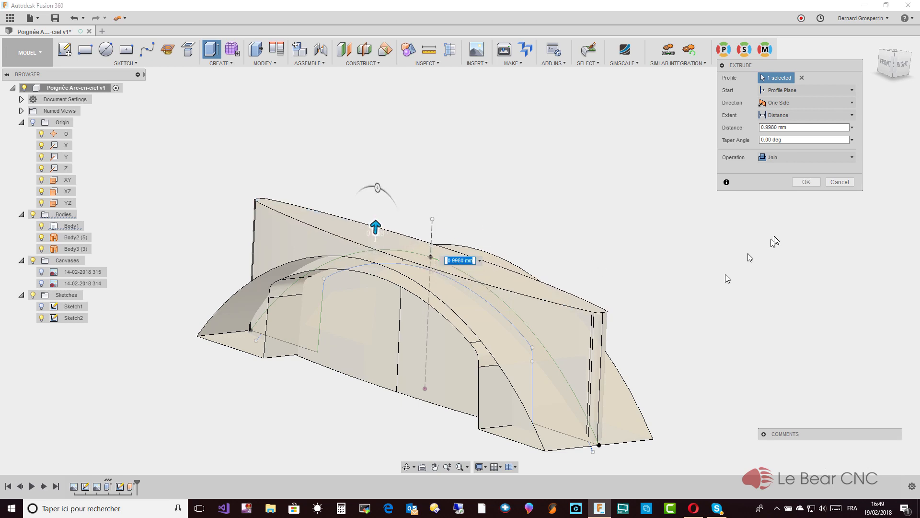
{"action": "left_click", "coordinate": [805, 184]}
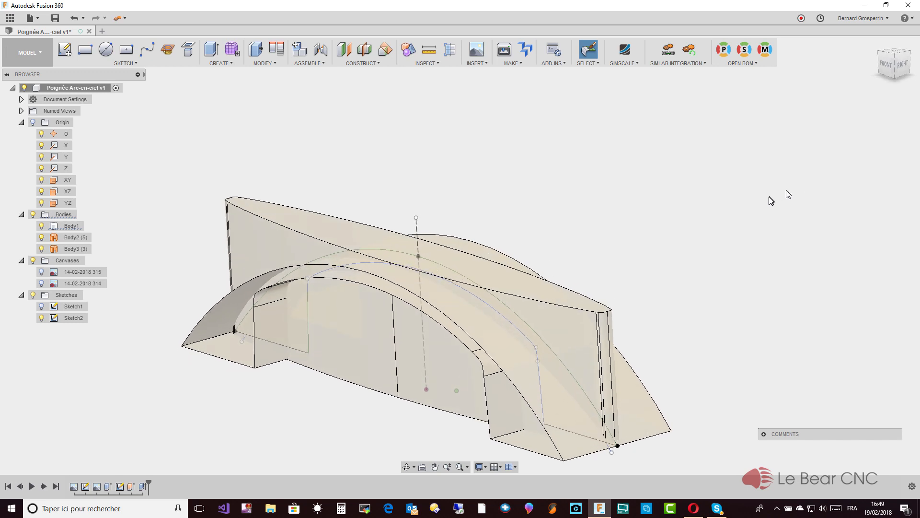
{"action": "left_click", "coordinate": [77, 238]}
{"action": "left_click", "coordinate": [80, 250], "text": "ctrl"}
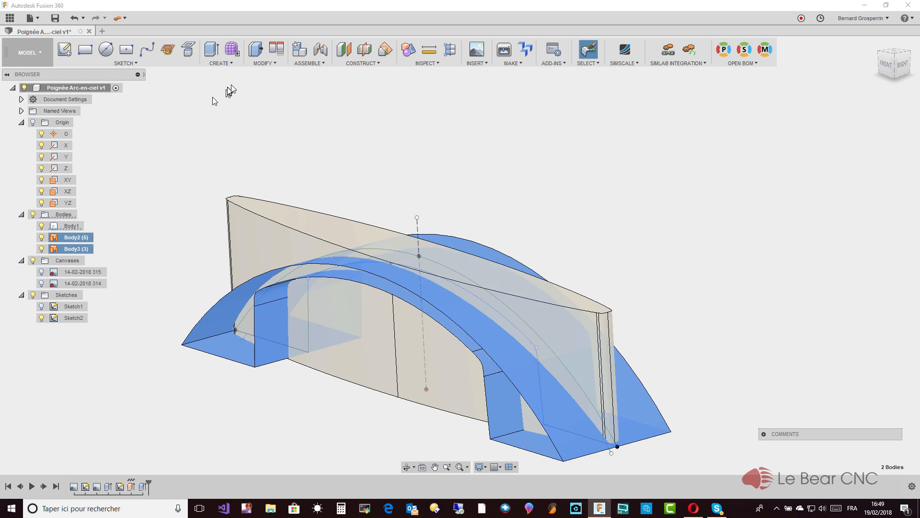
{"action": "left_click", "coordinate": [269, 66]}
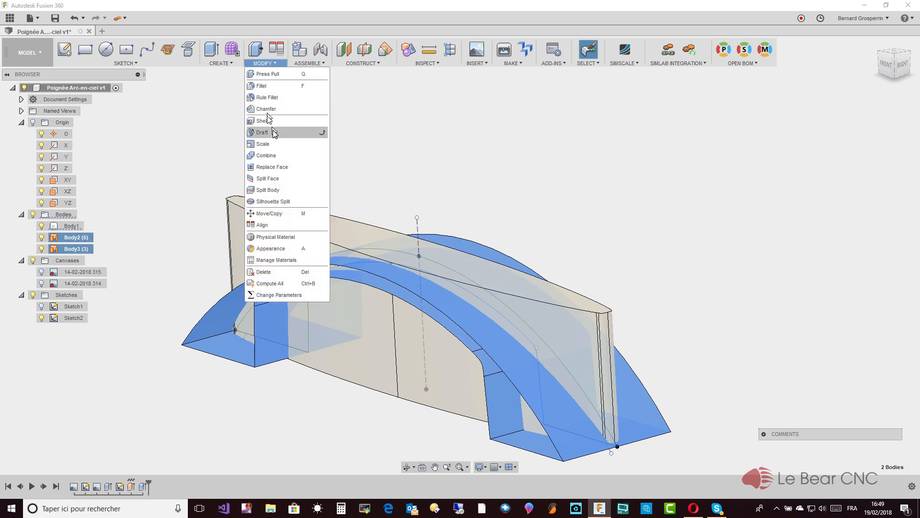
{"action": "left_click", "coordinate": [273, 156]}
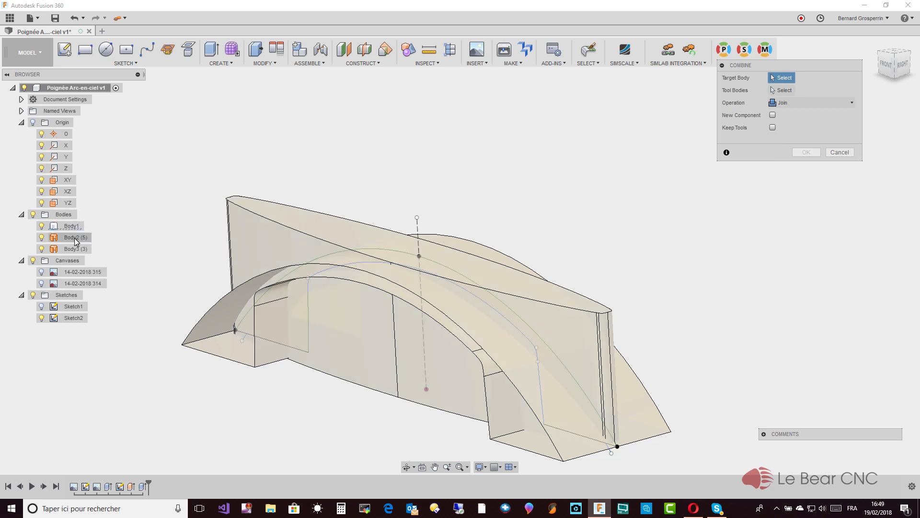
{"action": "left_click", "coordinate": [834, 152]}
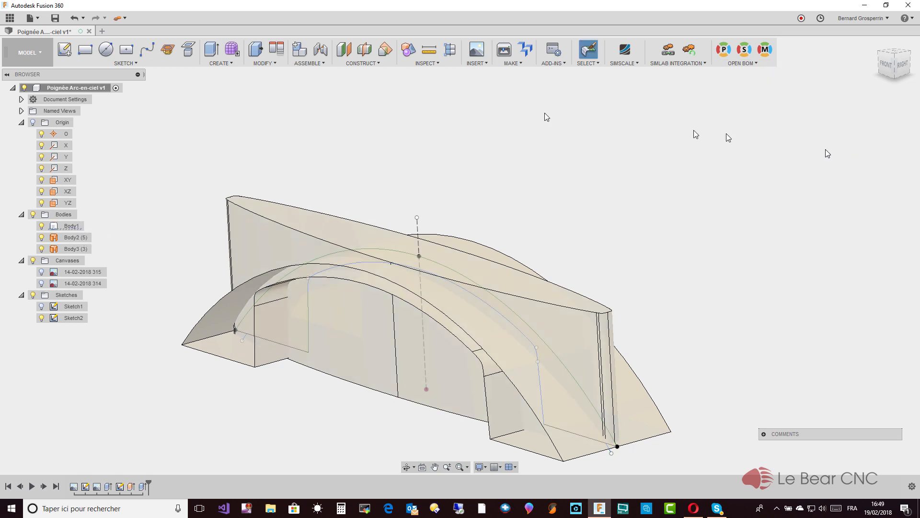
- Switch back to the Patch workspace
{"action": "left_click", "coordinate": [41, 53]}
{"action": "left_click", "coordinate": [17, 91]}
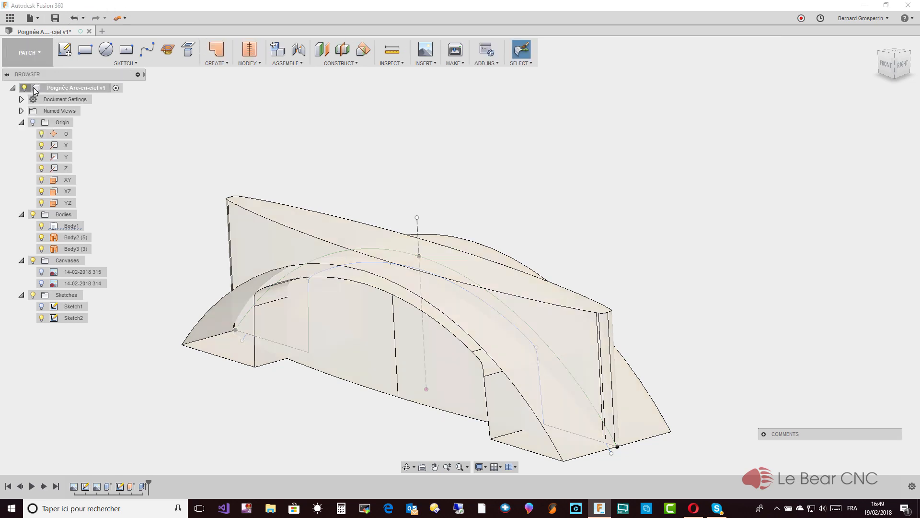
- Stitch the outer and inner arch surface bodies, Body2 and Body3, into one surface with a 1 mm tolerance
{"action": "left_click", "coordinate": [253, 64]}
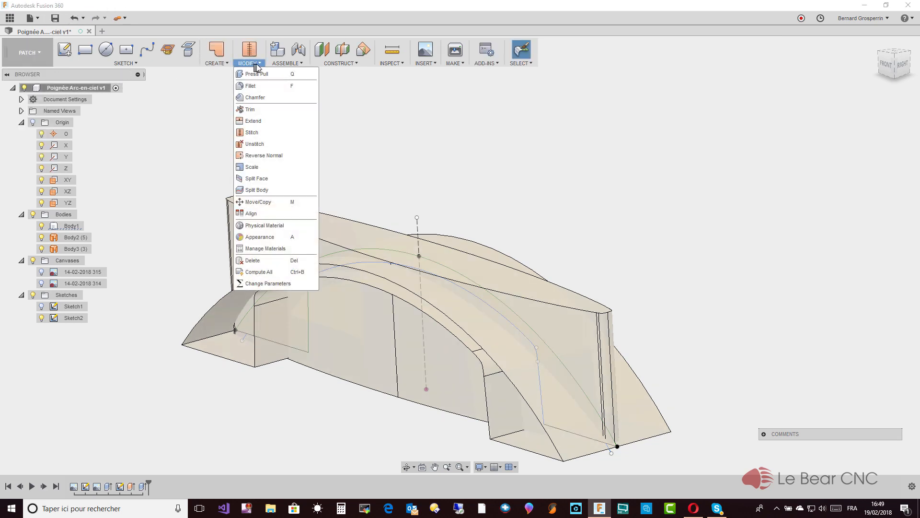
{"action": "left_click", "coordinate": [257, 134]}
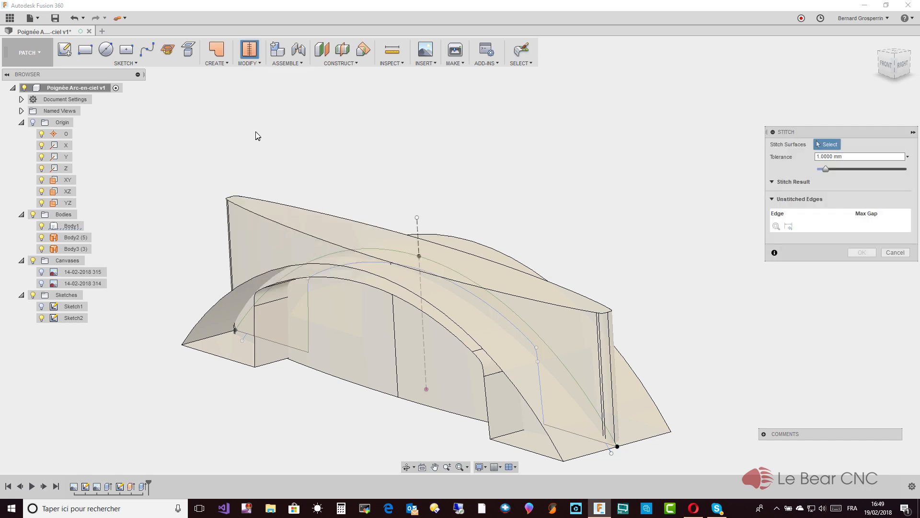
{"action": "left_click", "coordinate": [74, 237]}
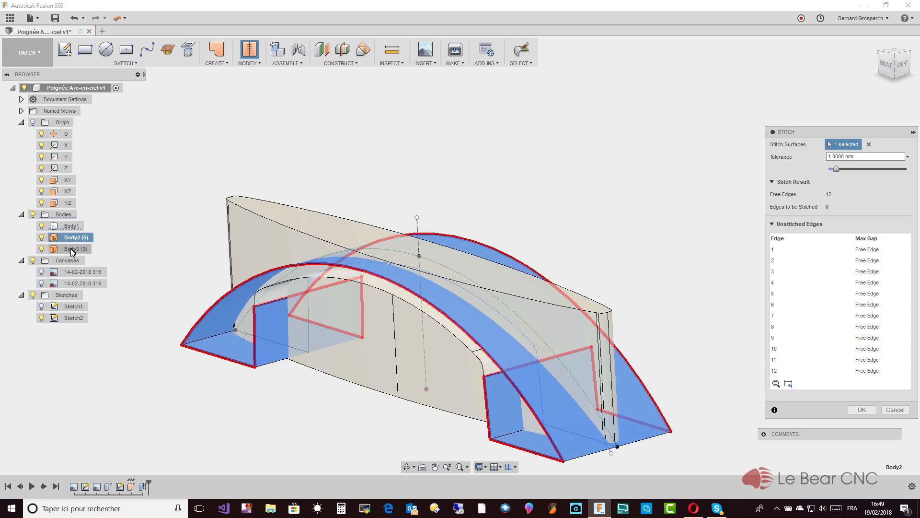
{"action": "left_click", "coordinate": [72, 250]}
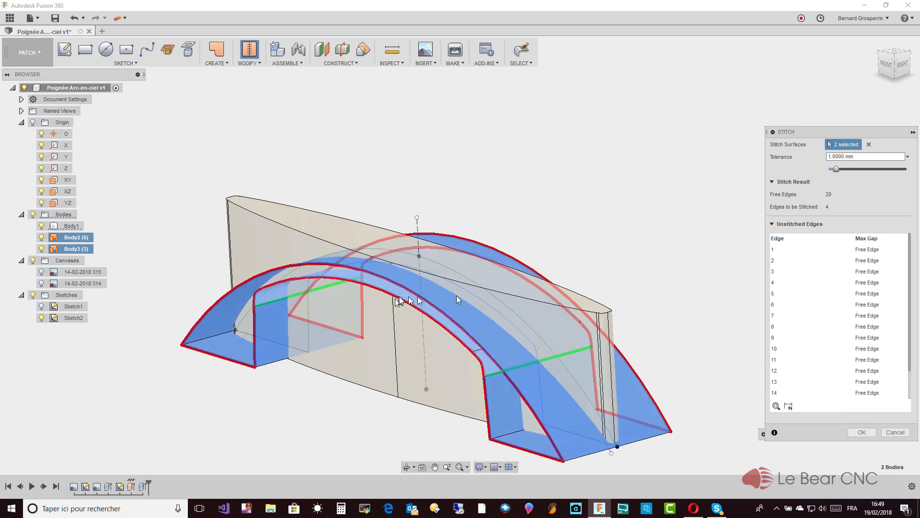
{"action": "left_click", "coordinate": [861, 432]}
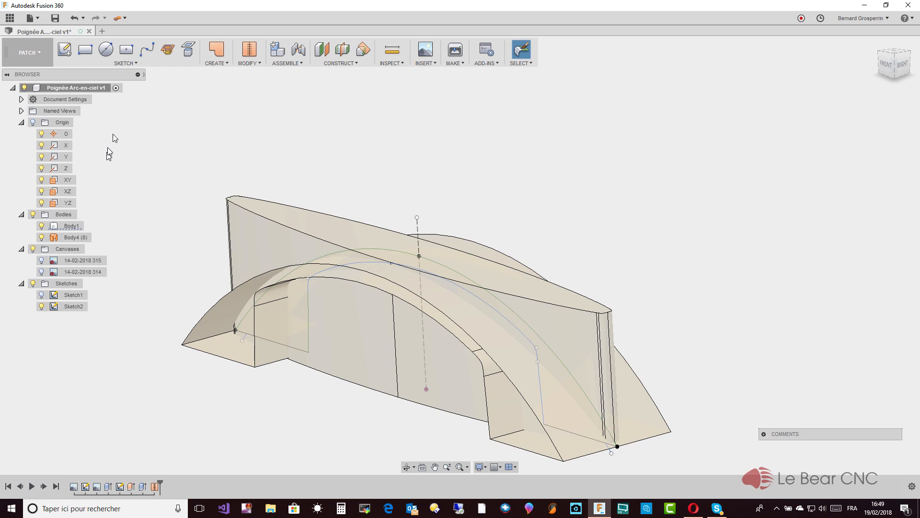
{"action": "left_click", "coordinate": [43, 50]}
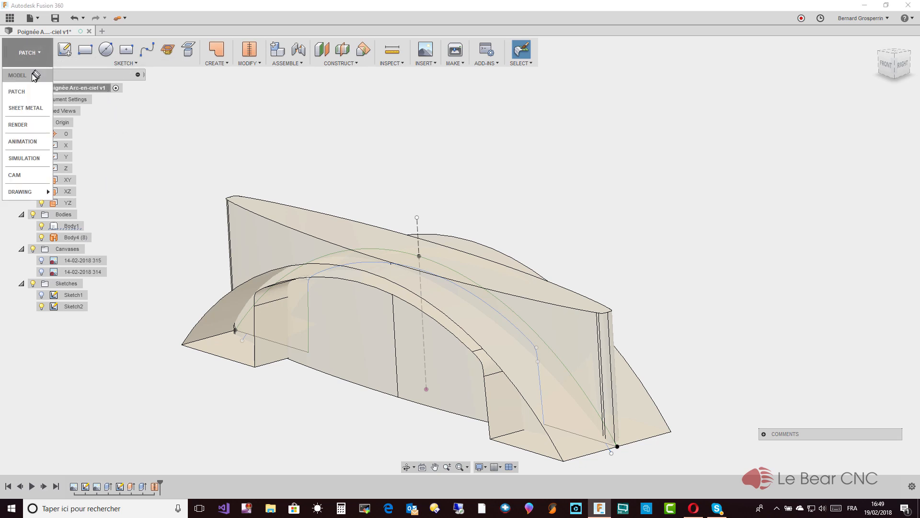
{"action": "left_click", "coordinate": [42, 77]}
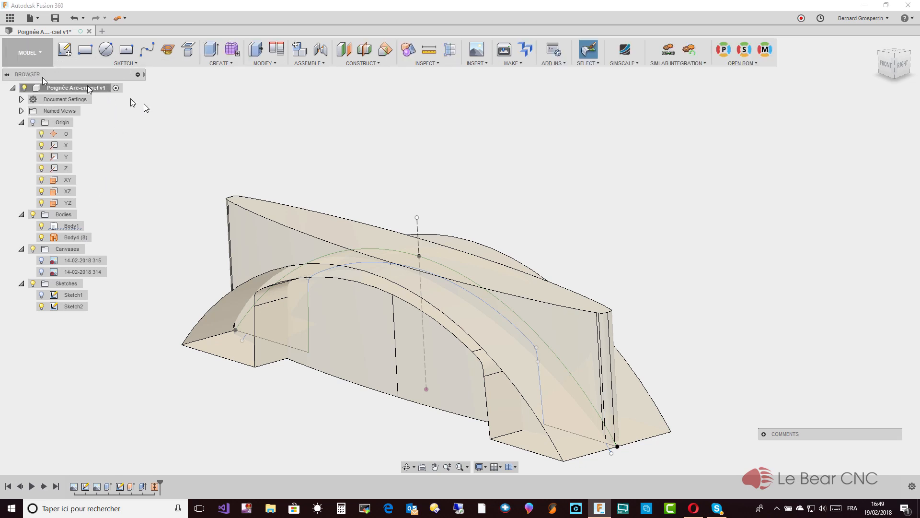
{"action": "left_click", "coordinate": [276, 63]}
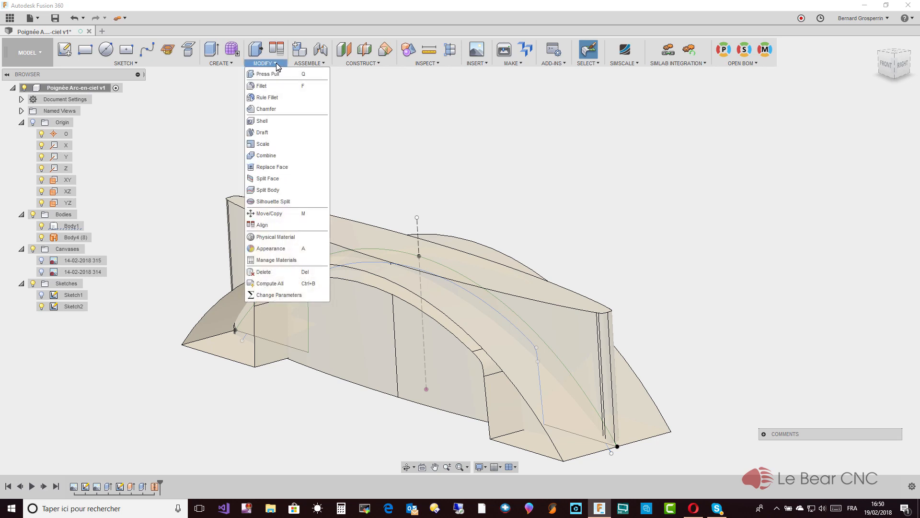
{"action": "left_click", "coordinate": [286, 155]}
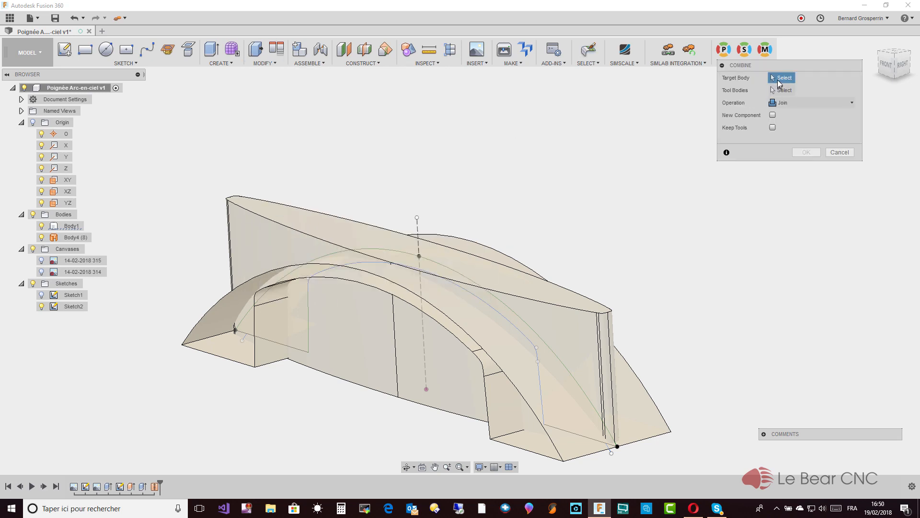
{"action": "left_click", "coordinate": [522, 312]}
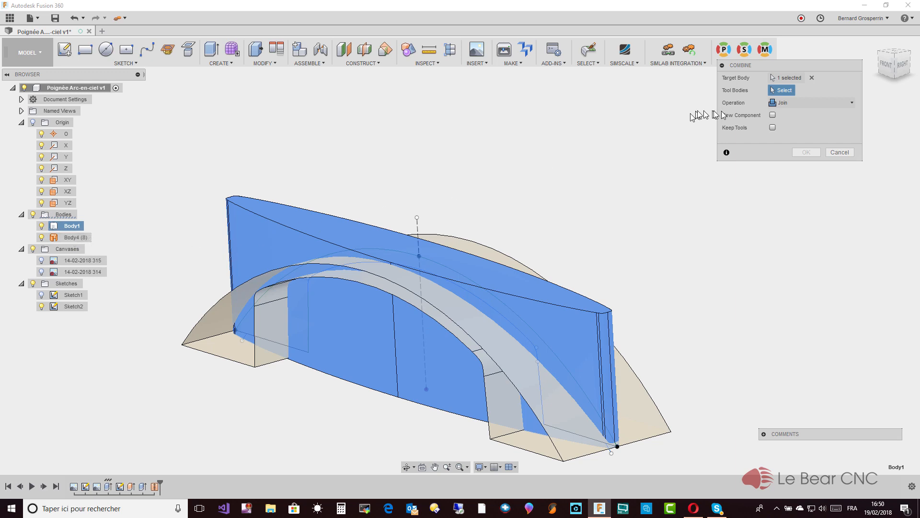
{"action": "left_click", "coordinate": [851, 106]}
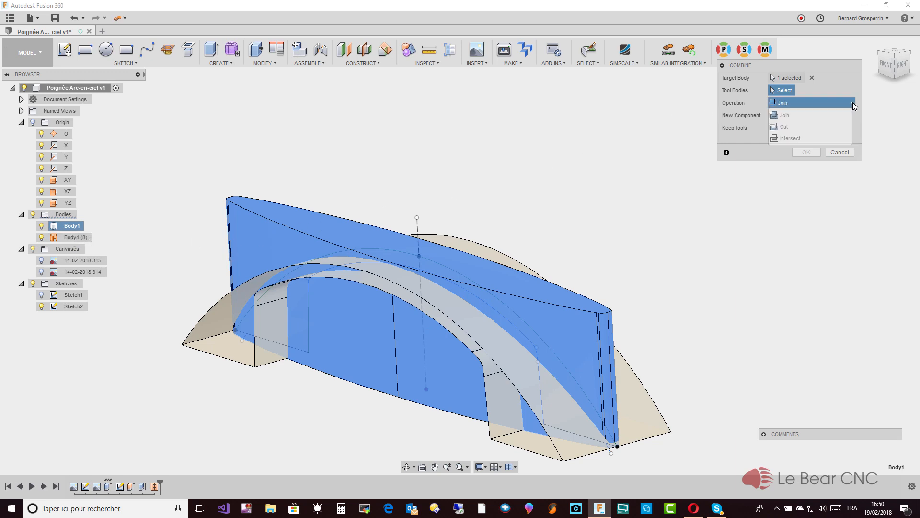
{"action": "left_click", "coordinate": [818, 124]}
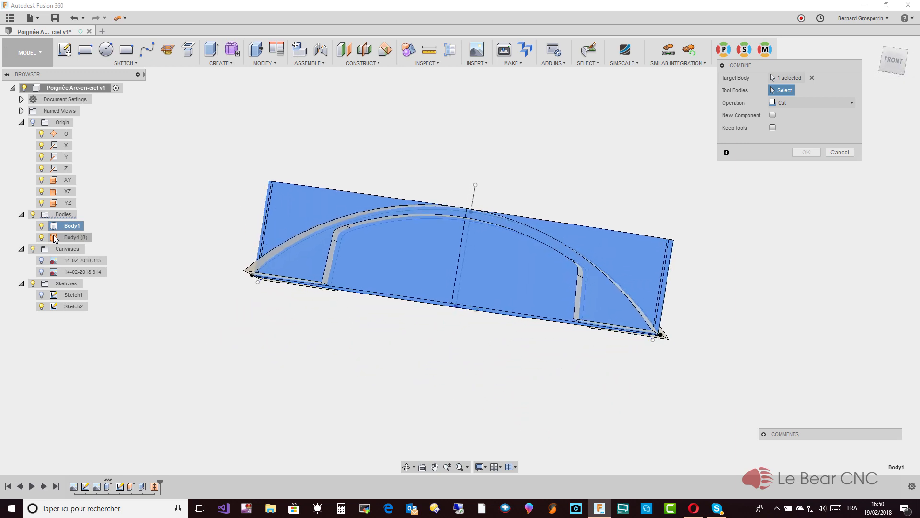
{"action": "left_click", "coordinate": [845, 154]}
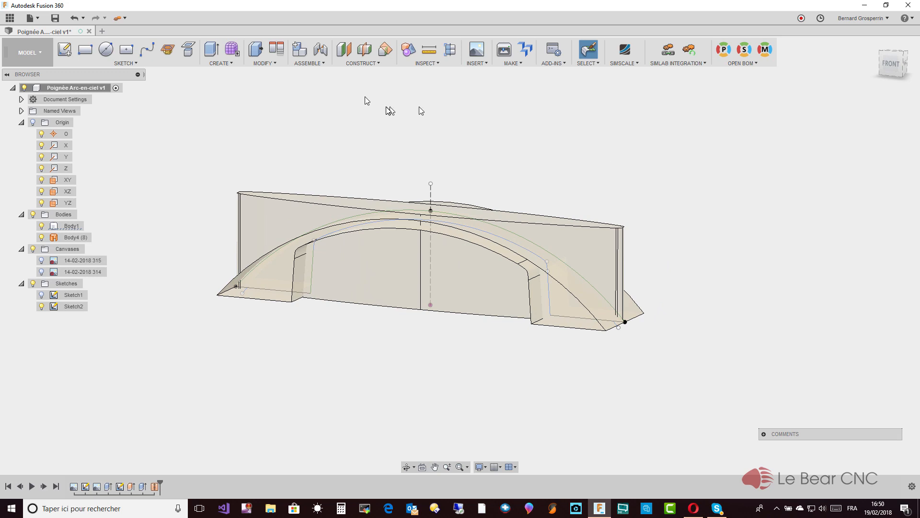
{"action": "left_click", "coordinate": [29, 52]}
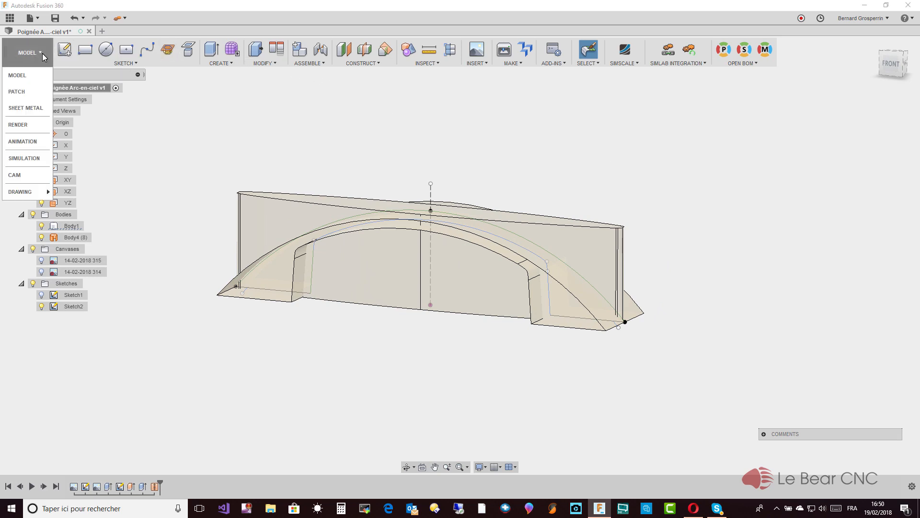
{"action": "left_click", "coordinate": [33, 92]}
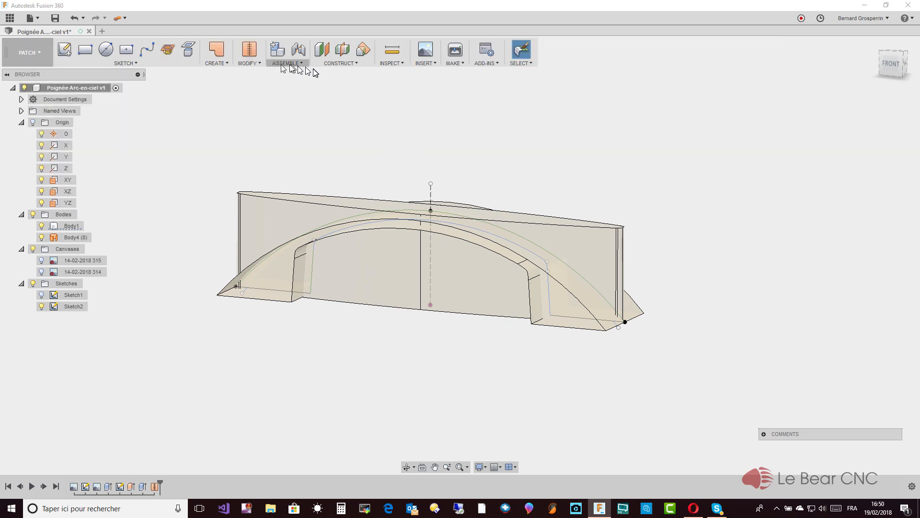
{"action": "left_click", "coordinate": [249, 63]}
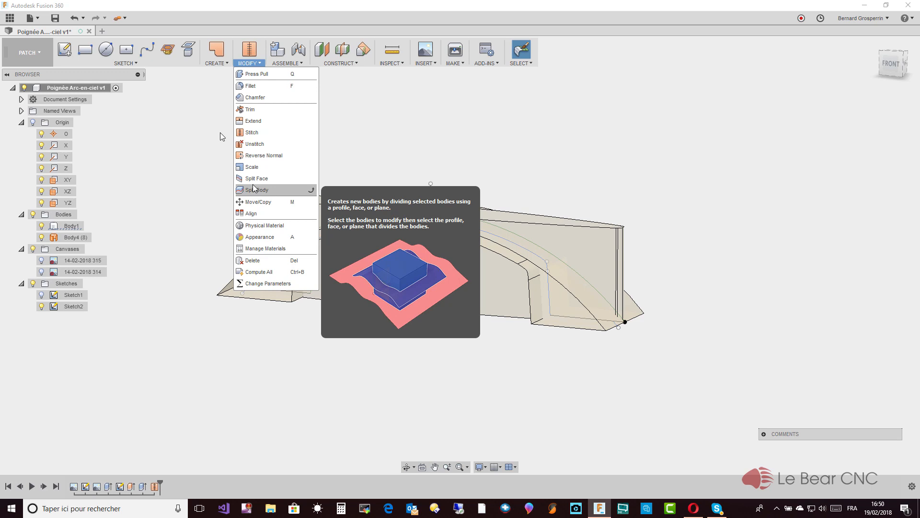
- Switch to the Model workspace and split solid Body1 using the stitched surface body as the splitting tool, without extending it
{"action": "left_click", "coordinate": [37, 53]}
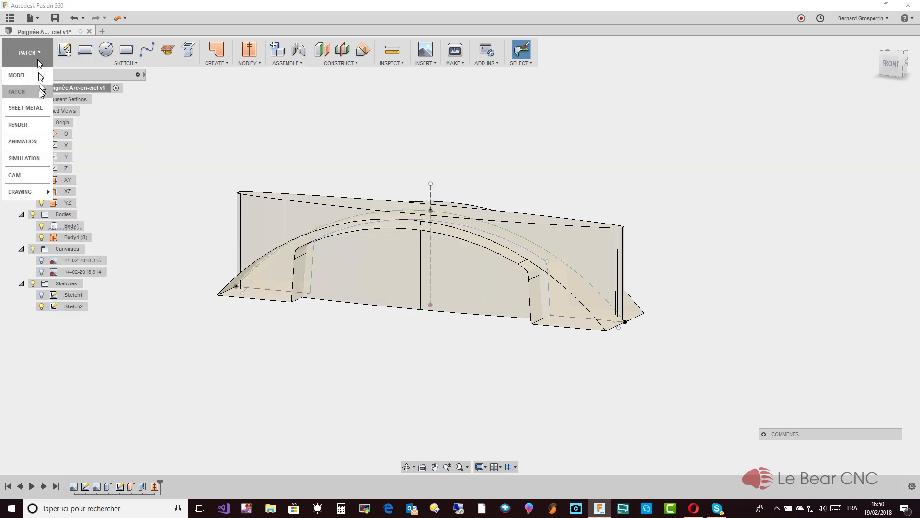
{"action": "left_click", "coordinate": [32, 76]}
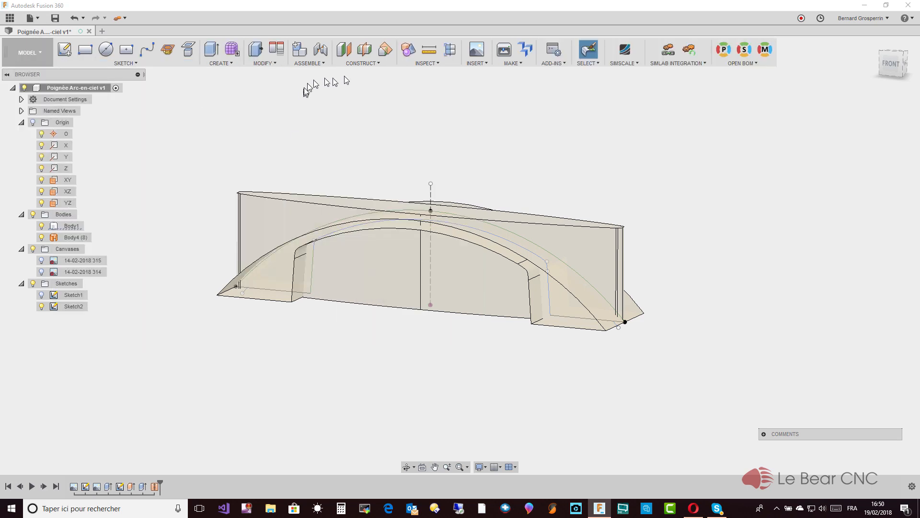
{"action": "left_click", "coordinate": [265, 63]}
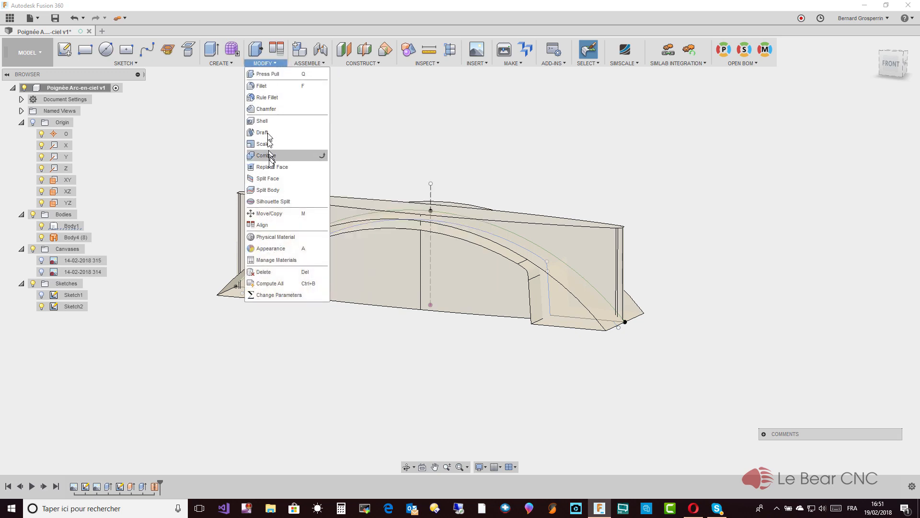
{"action": "left_click", "coordinate": [271, 189]}
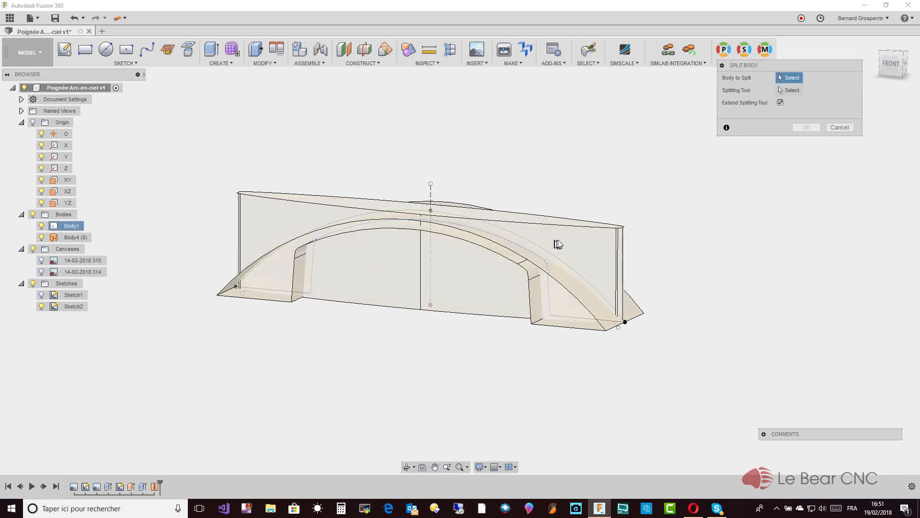
{"action": "left_click", "coordinate": [578, 246]}
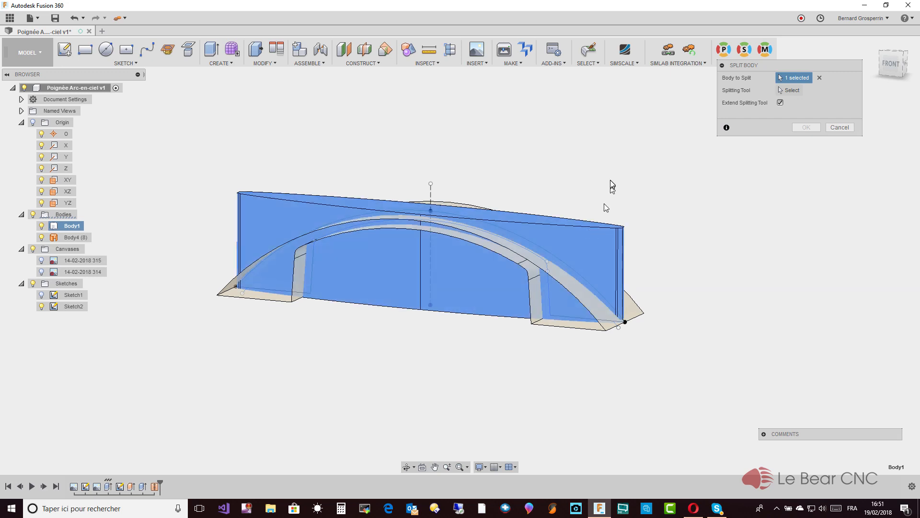
{"action": "left_click", "coordinate": [786, 91]}
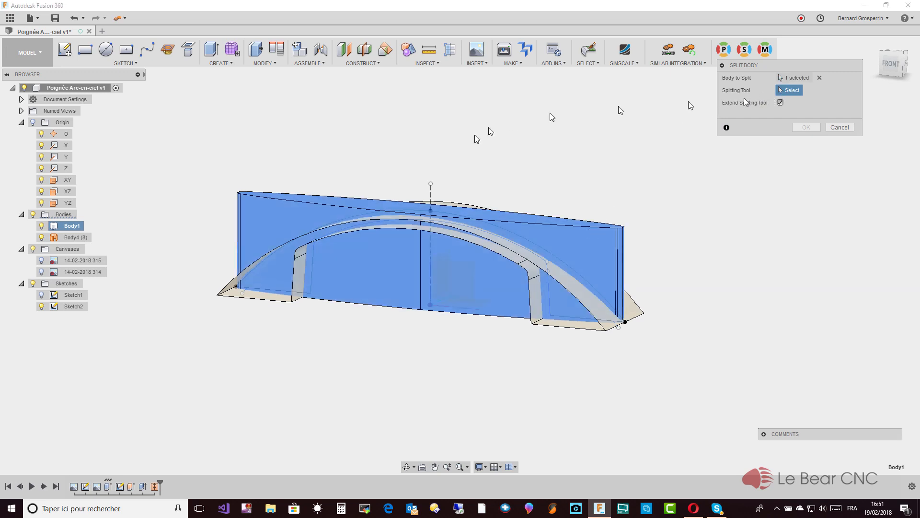
{"action": "left_click", "coordinate": [72, 238]}
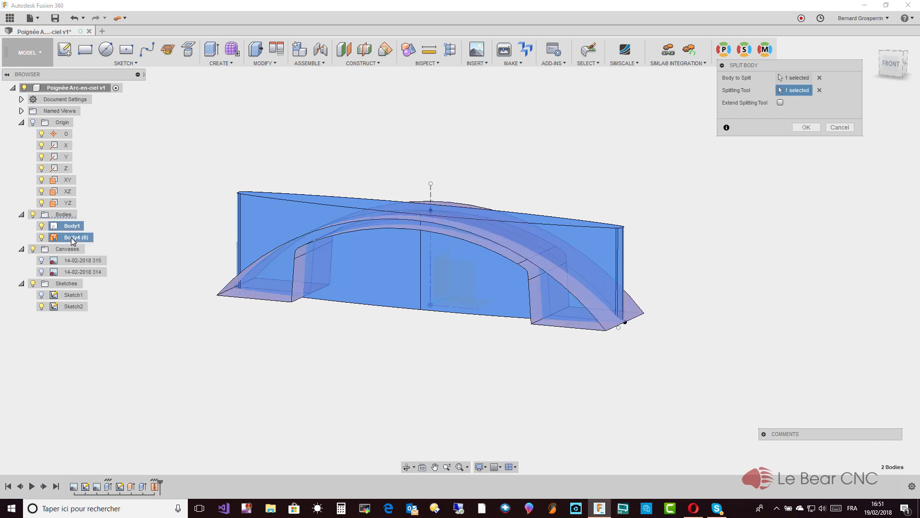
{"action": "middle_click_drag", "start_coordinate": [191, 225], "coordinate": [509, 133], "text": "shift"}
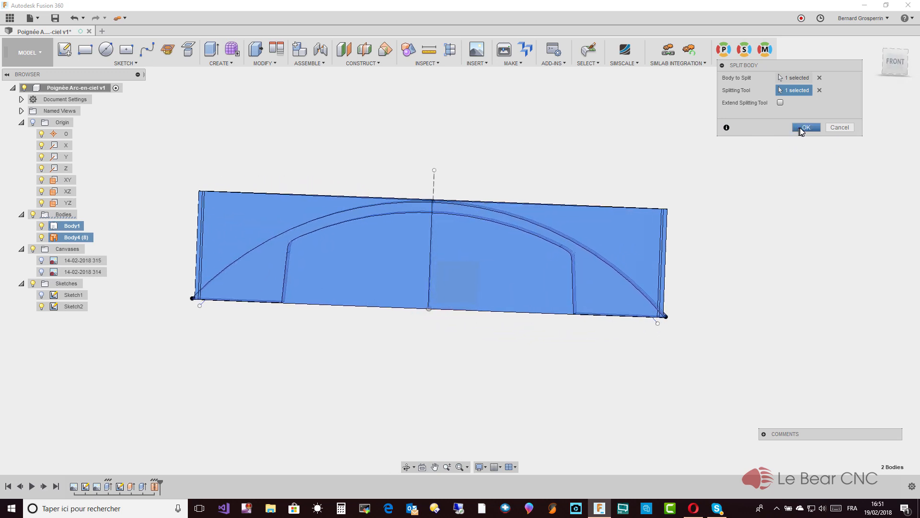
{"action": "left_click", "coordinate": [803, 127]}
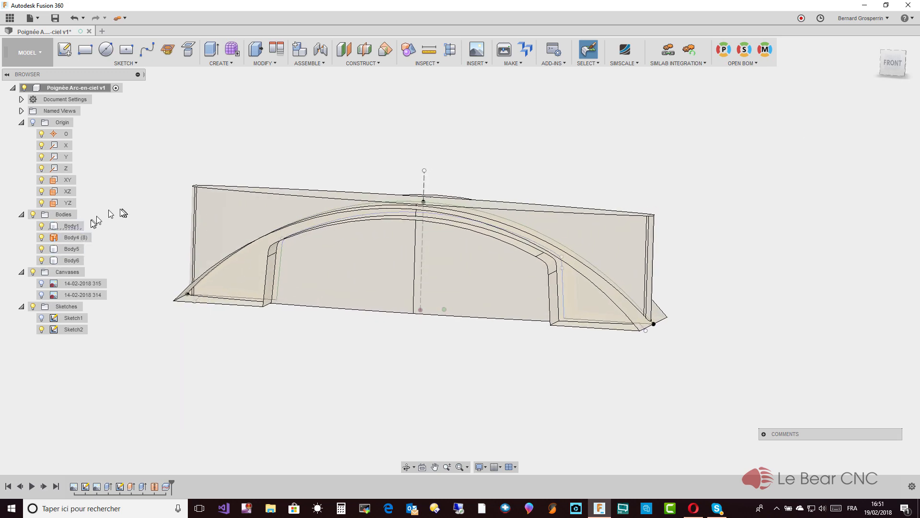
- Hide the stitched surface Body4 and the waste solids Body1 and Body5, leaving only the arched handle body shown
{"action": "left_click", "coordinate": [42, 238]}
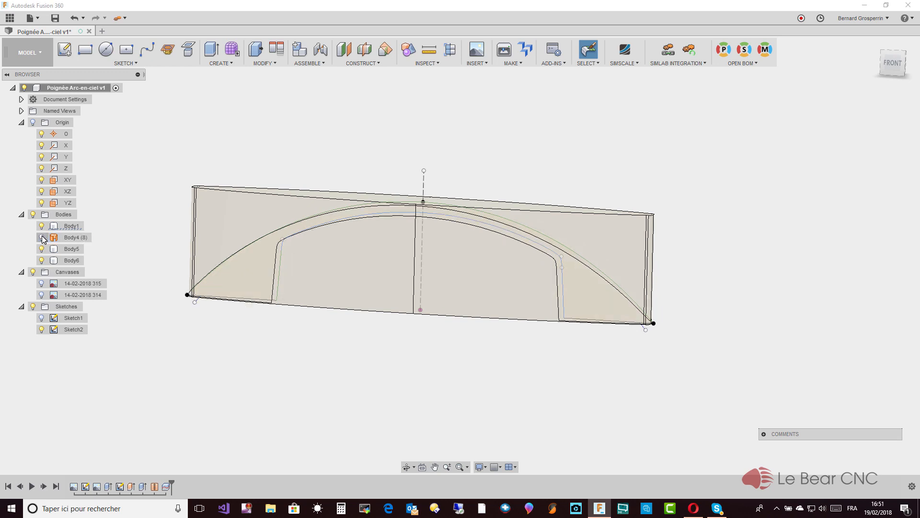
{"action": "left_click", "coordinate": [328, 296]}
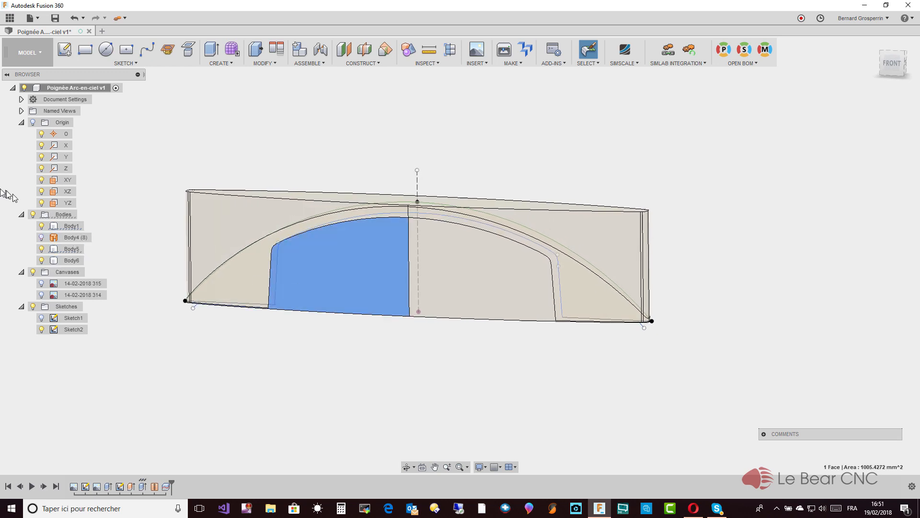
{"action": "left_click", "coordinate": [42, 226]}
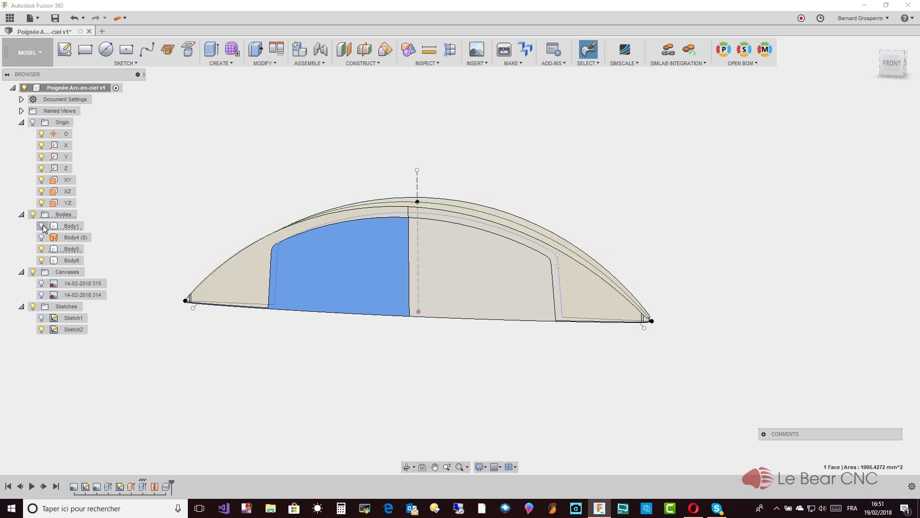
{"action": "left_click", "coordinate": [41, 249]}
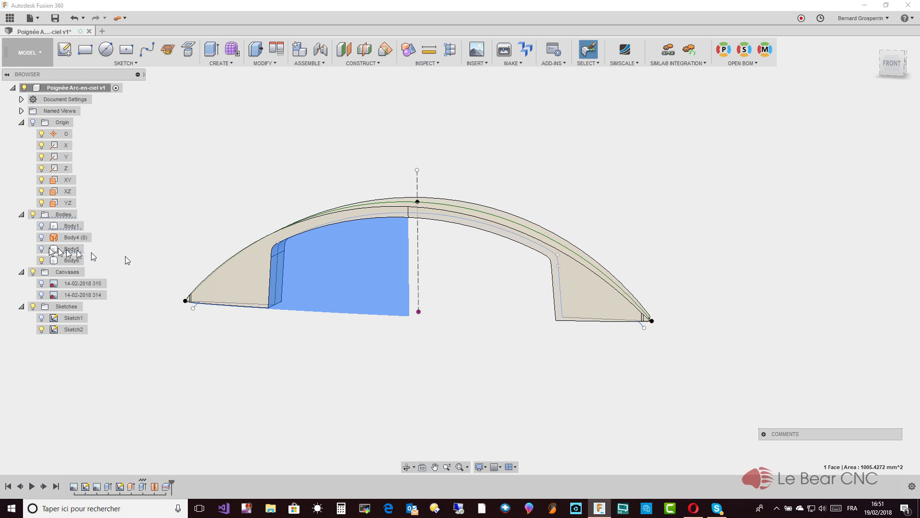
{"action": "left_click", "coordinate": [186, 212]}
{"action": "middle_click_drag", "start_coordinate": [185, 211], "coordinate": [9, 287], "text": "shift"}
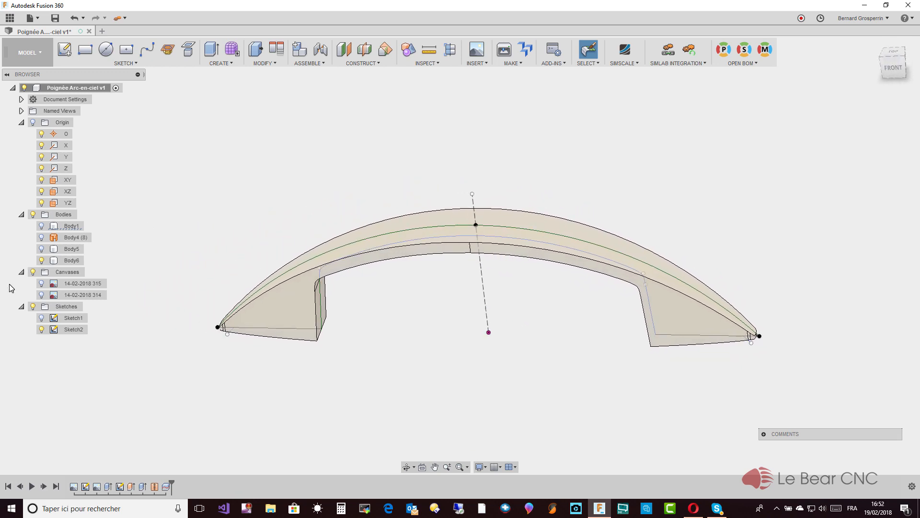
{"action": "left_click", "coordinate": [41, 287]}
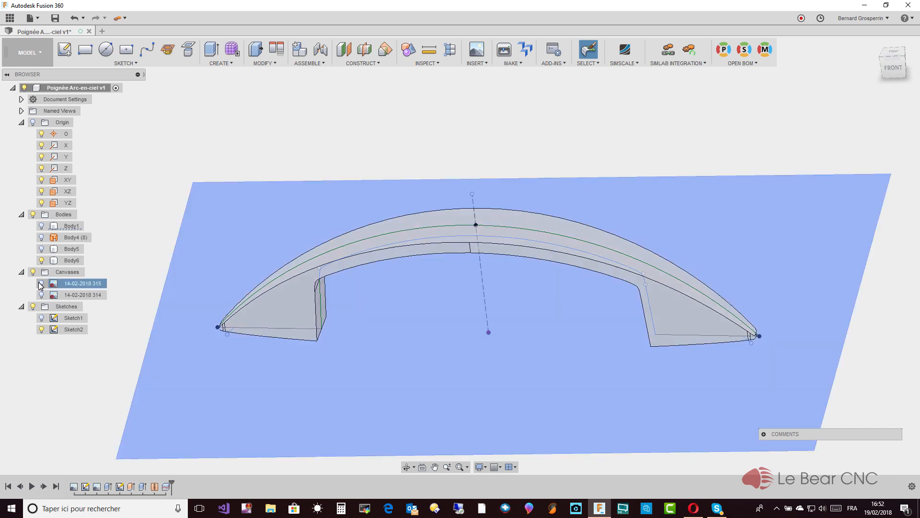
{"action": "left_click", "coordinate": [41, 284]}
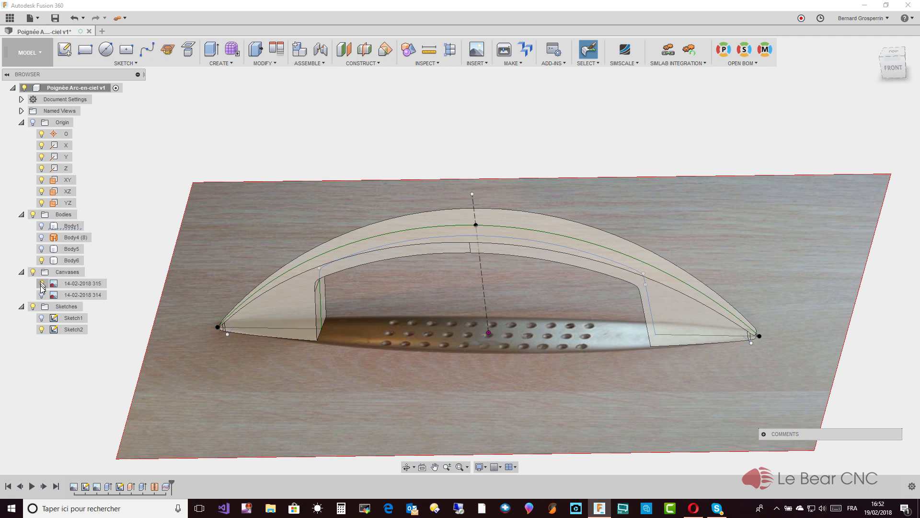
{"action": "left_click", "coordinate": [42, 295]}
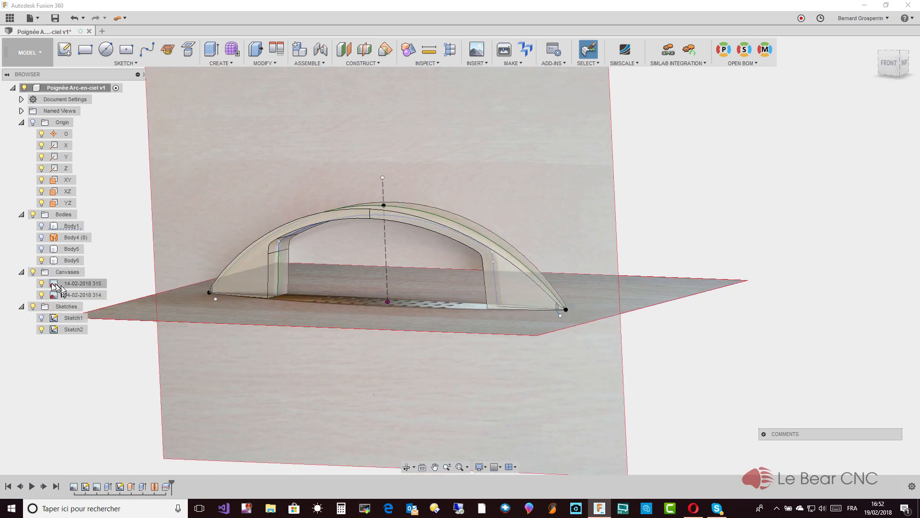
{"action": "left_click", "coordinate": [41, 284]}
{"action": "left_click", "coordinate": [41, 295]}
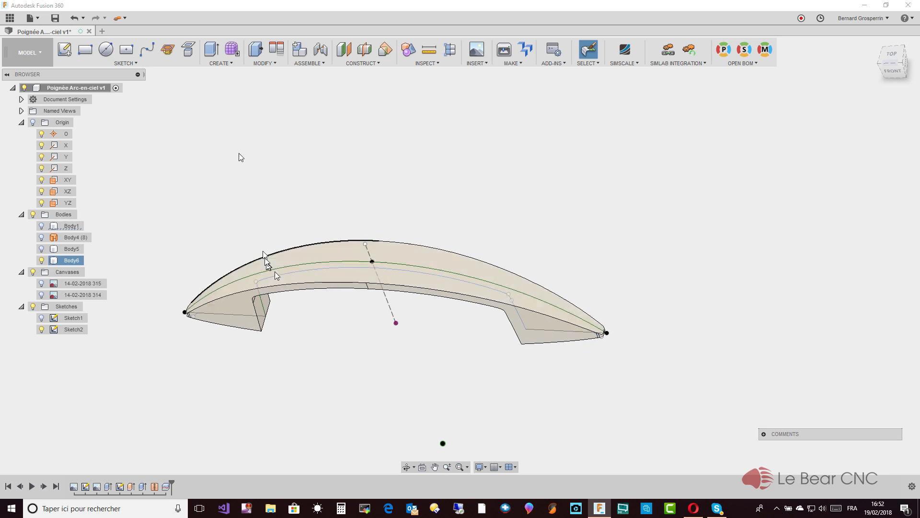
{"action": "left_click", "coordinate": [265, 62]}
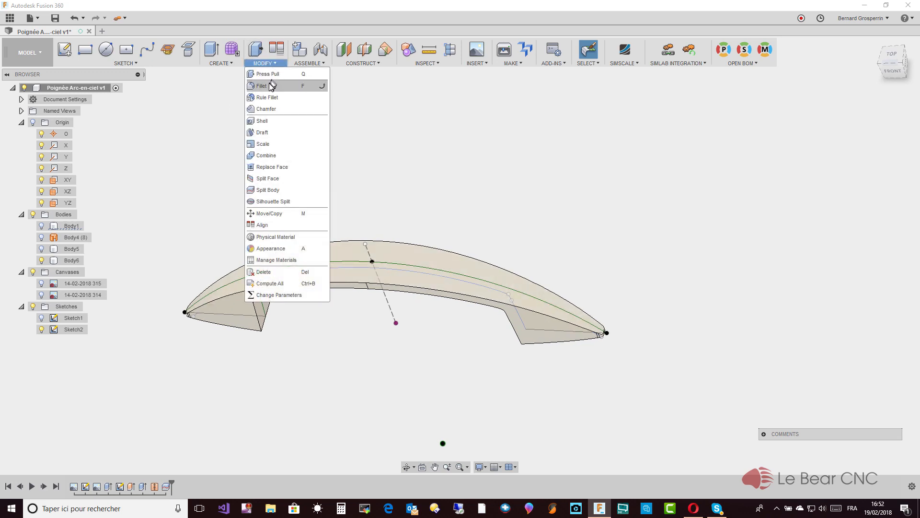
{"action": "left_click", "coordinate": [271, 90]}
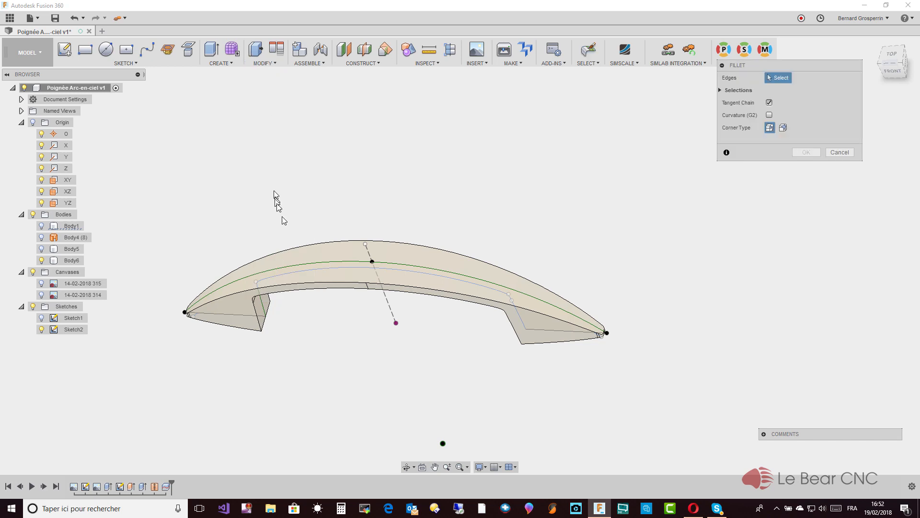
{"action": "left_click", "coordinate": [291, 283]}
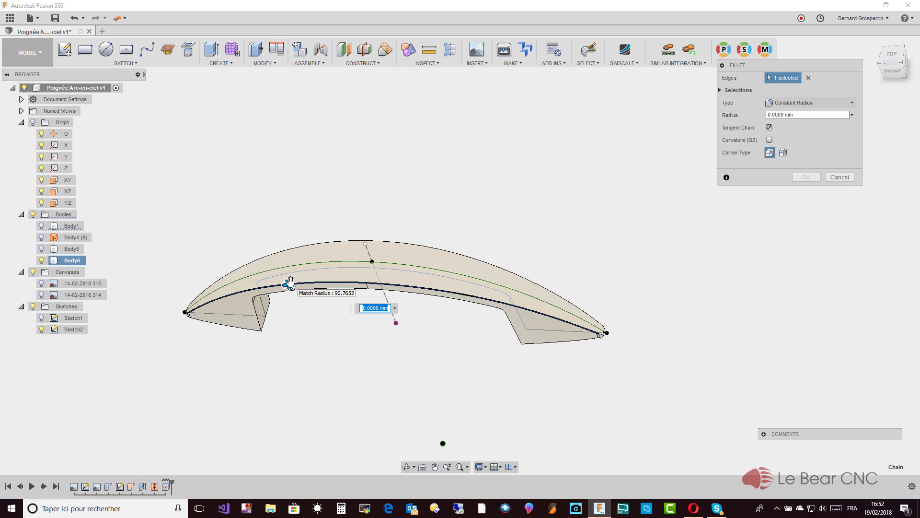
{"action": "key", "text": "Return"}
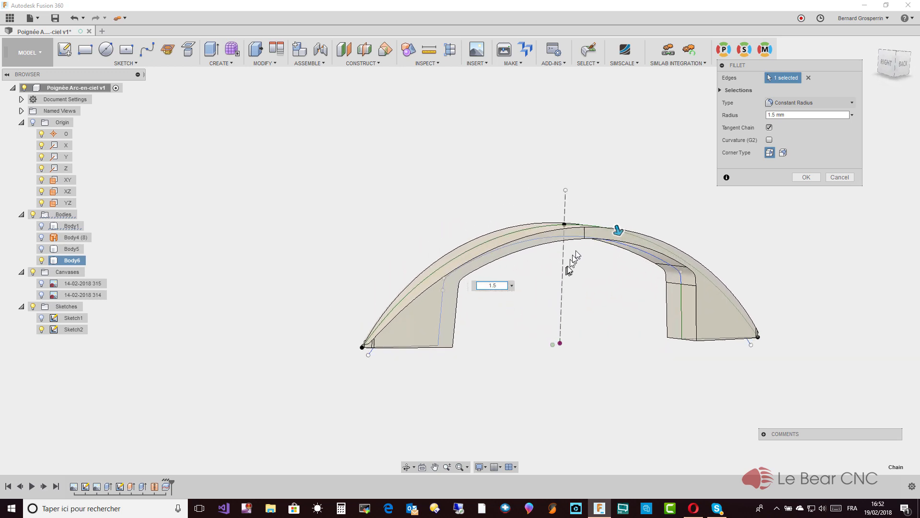
{"action": "left_click", "coordinate": [586, 229]}
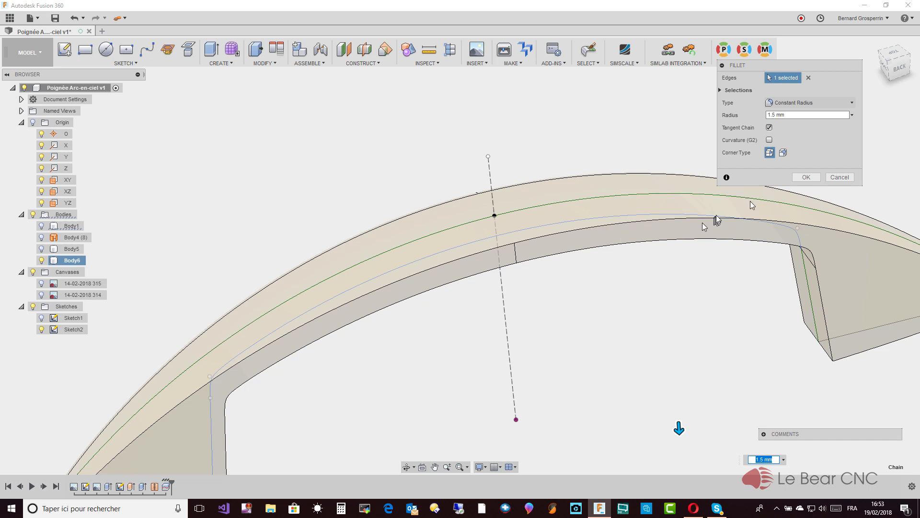
{"action": "left_click", "coordinate": [838, 177]}
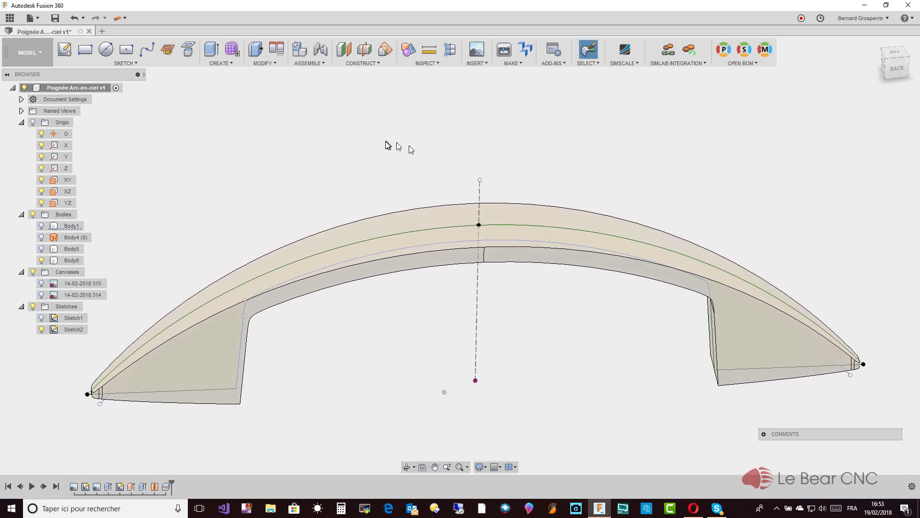
- Hide all sketches and start a fillet on both outer arch edges and both underside arch edges of the handle
{"action": "left_click", "coordinate": [33, 307]}
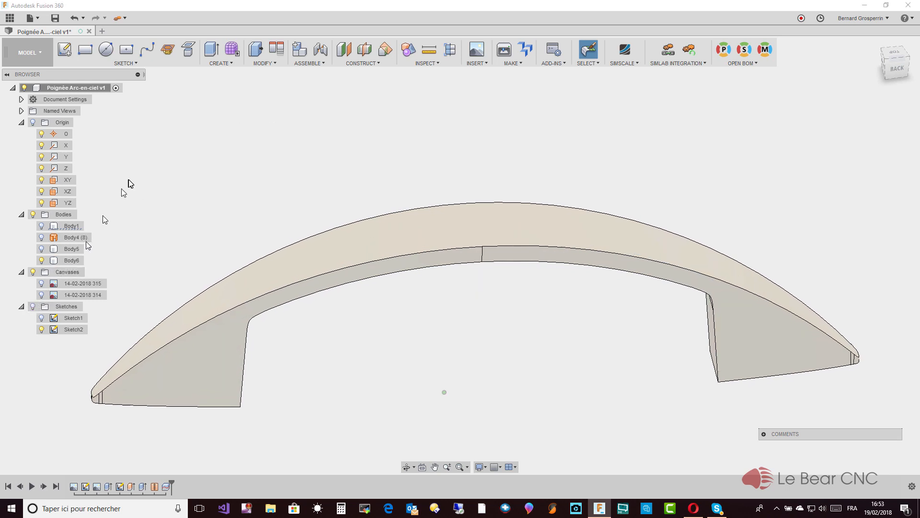
{"action": "left_click", "coordinate": [262, 63]}
{"action": "left_click", "coordinate": [271, 87]}
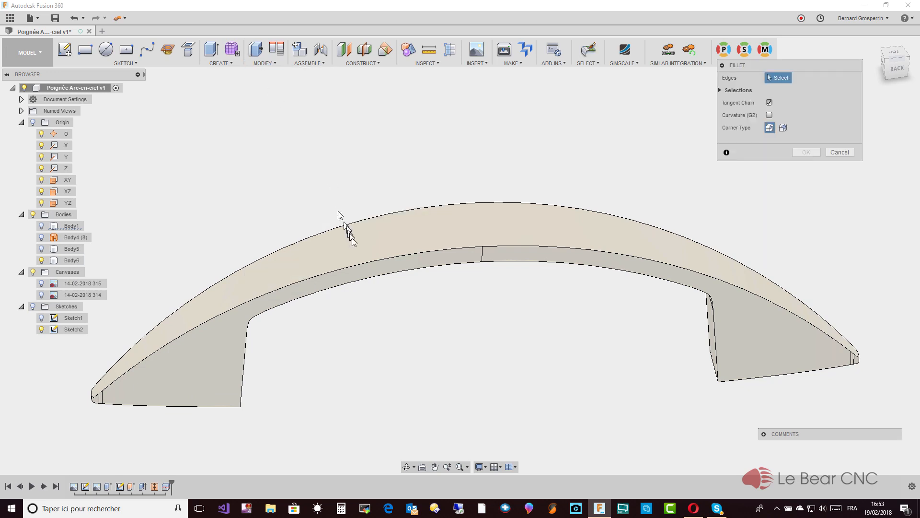
{"action": "left_click", "coordinate": [362, 262]}
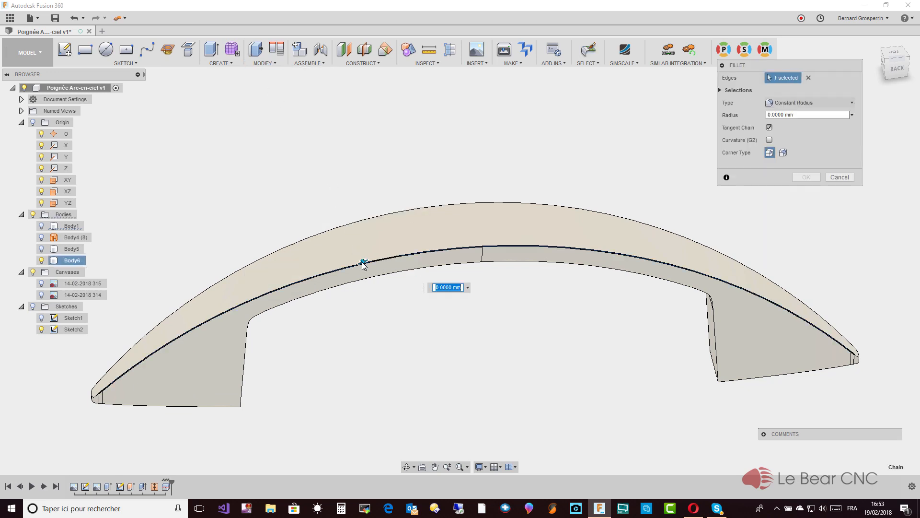
{"action": "left_click", "coordinate": [361, 222]}
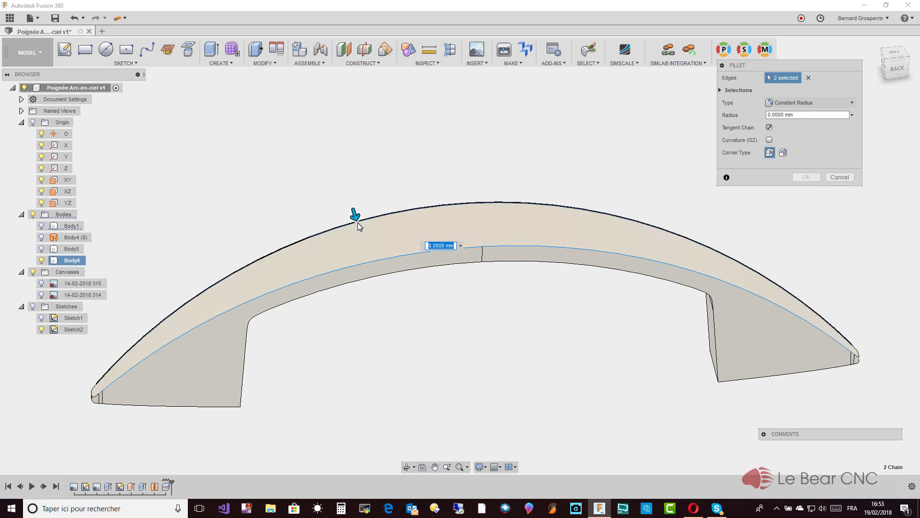
{"action": "left_click", "coordinate": [352, 286]}
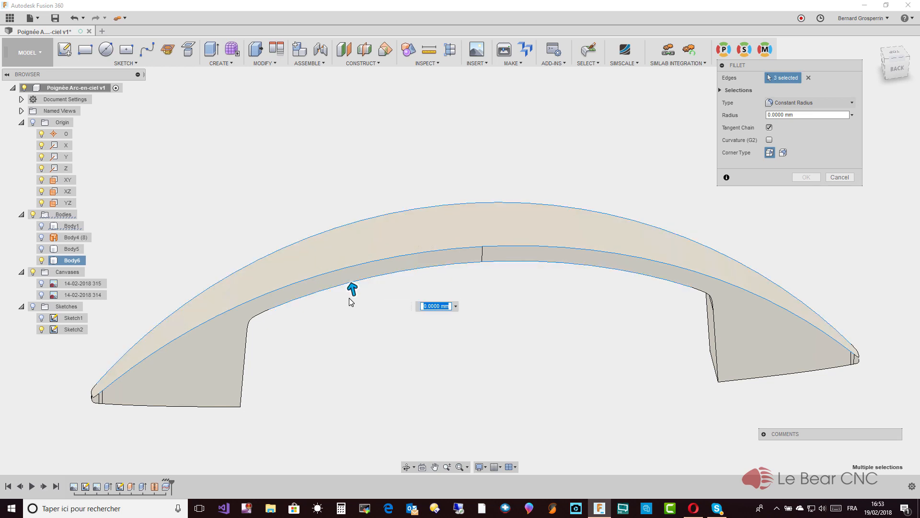
{"action": "middle_click_drag", "start_coordinate": [352, 287], "coordinate": [350, 304], "text": "shift"}
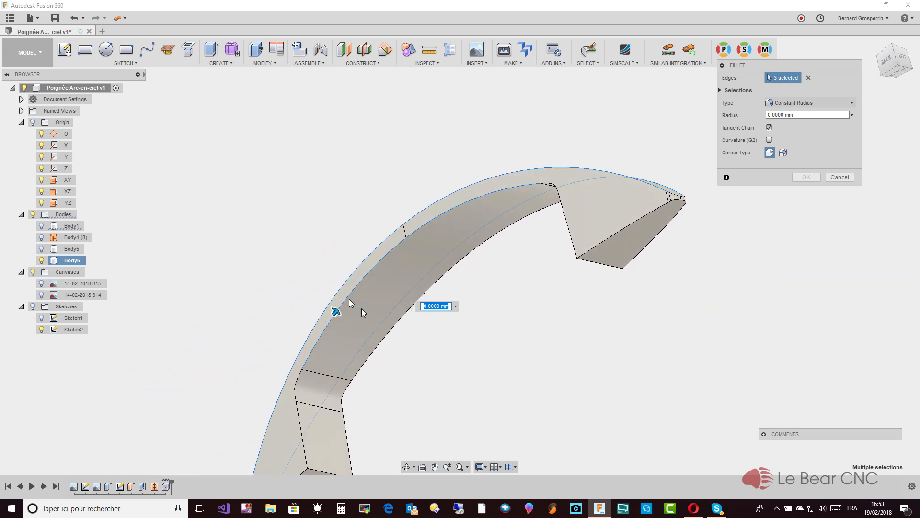
{"action": "left_click", "coordinate": [410, 308]}
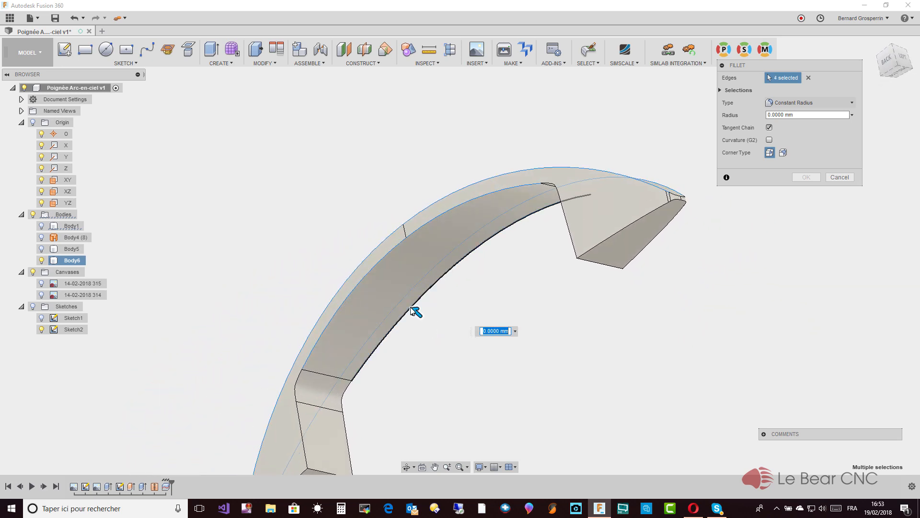
- Add the four inner edges of the two feet to the fillet and apply it with a 1 mm constant radius
{"action": "middle_click_drag", "start_coordinate": [411, 309], "coordinate": [581, 295], "text": "shift"}
{"action": "left_click", "coordinate": [661, 276]}
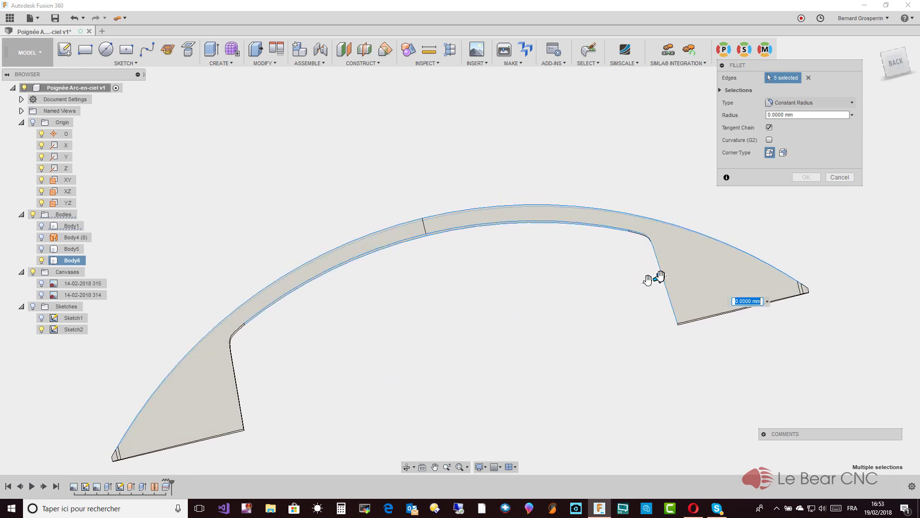
{"action": "left_click", "coordinate": [234, 368]}
{"action": "middle_click_drag", "start_coordinate": [279, 364], "coordinate": [441, 372], "text": "shift"}
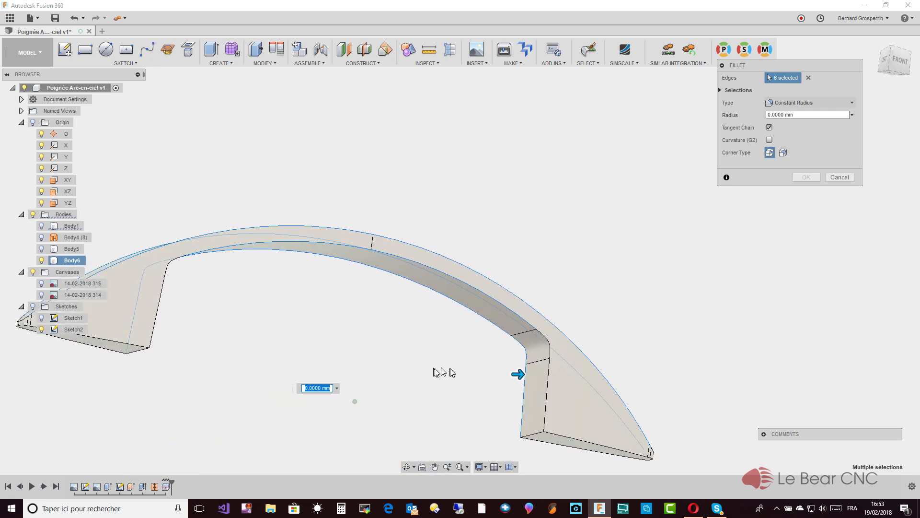
{"action": "left_click", "coordinate": [542, 386]}
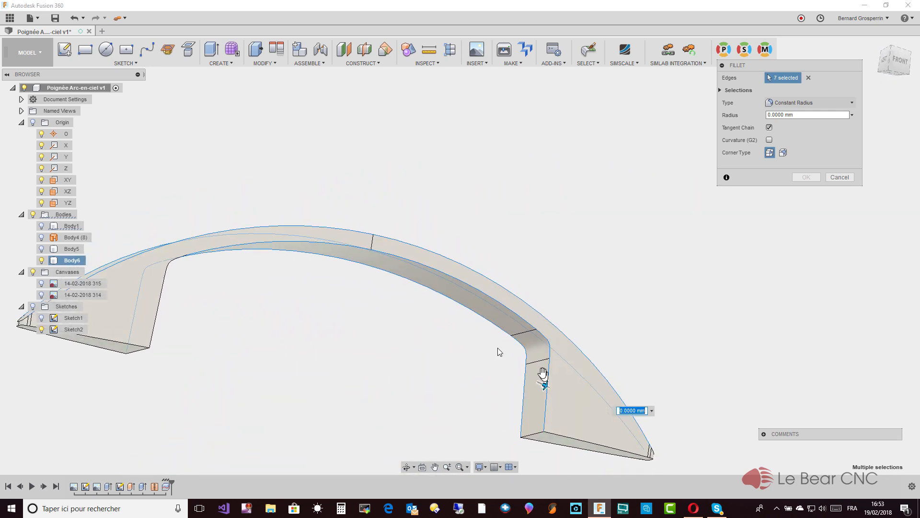
{"action": "left_click", "coordinate": [162, 296]}
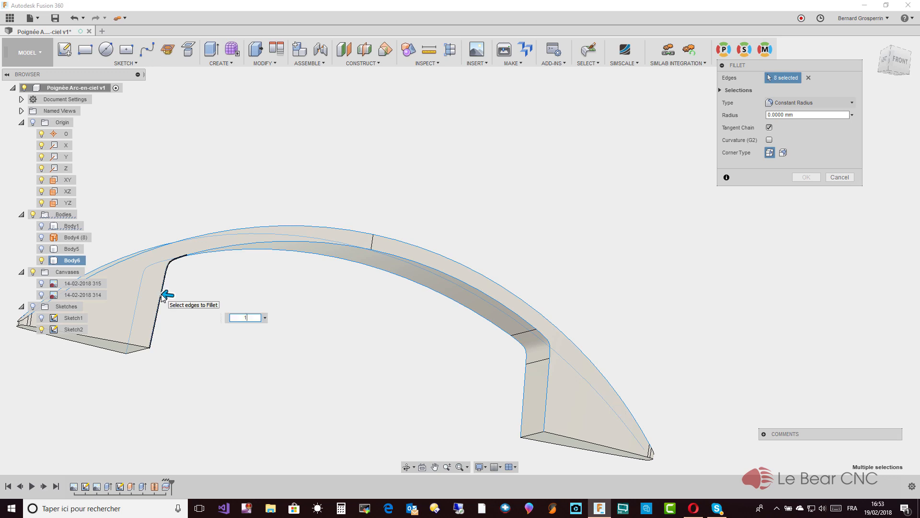
{"action": "type", "text": "1.5"}
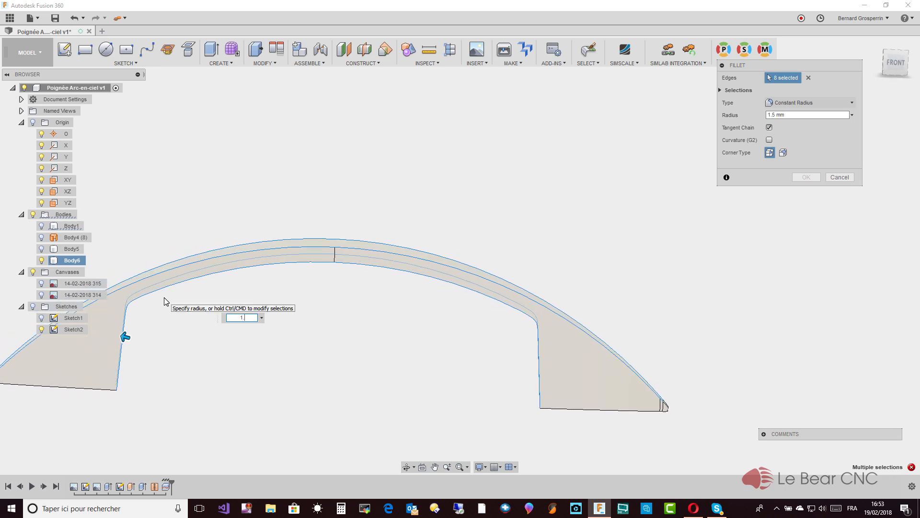
{"action": "key", "text": "BackSpace"}
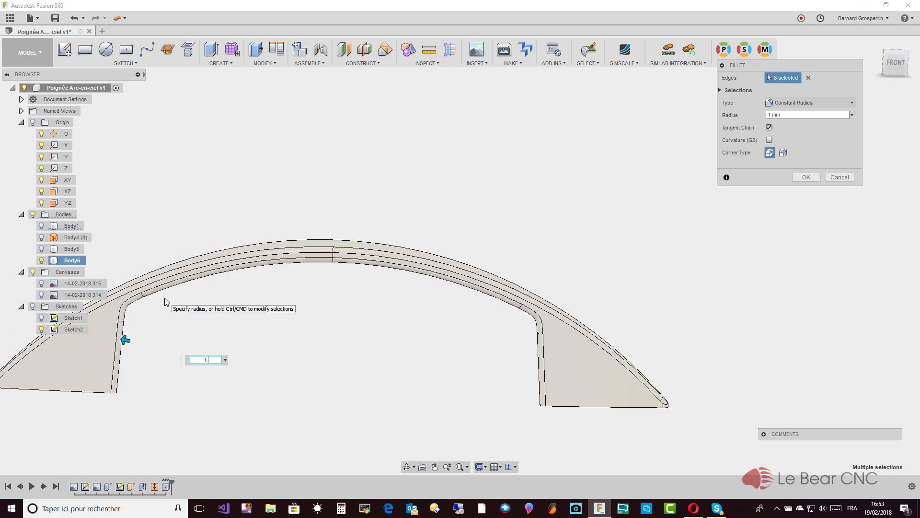
{"action": "key", "text": "Return"}
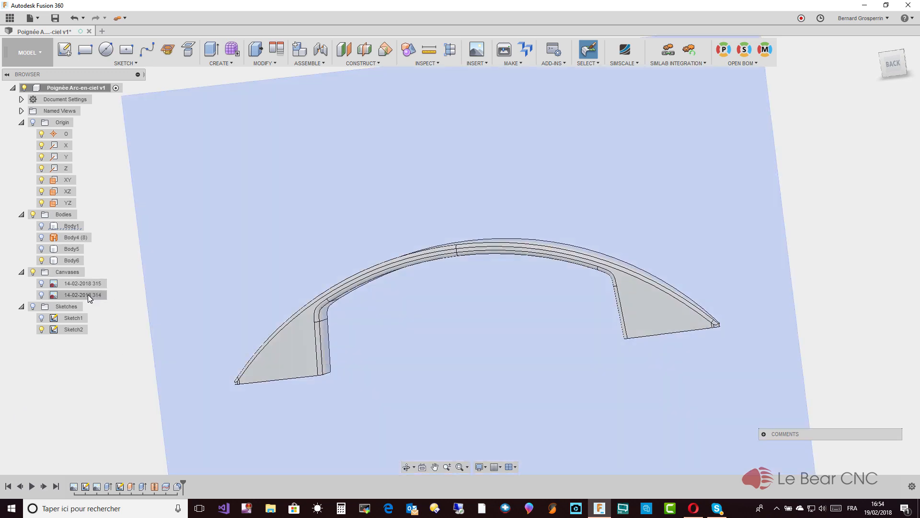
{"action": "left_click", "coordinate": [42, 294]}
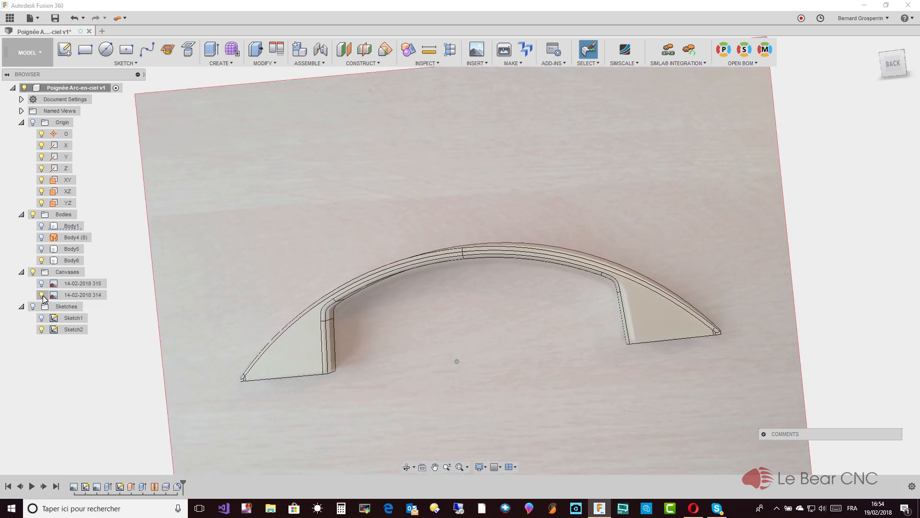
{"action": "left_click", "coordinate": [42, 260]}
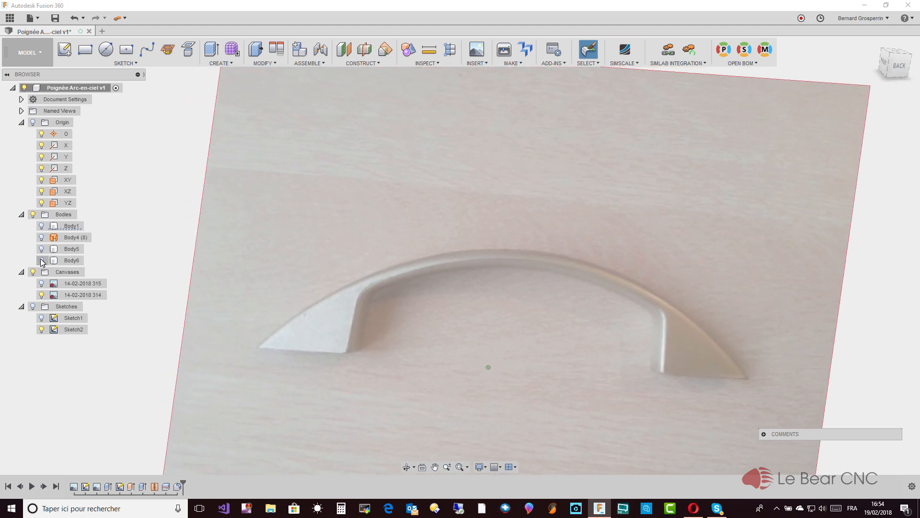
{"action": "left_click", "coordinate": [42, 260]}
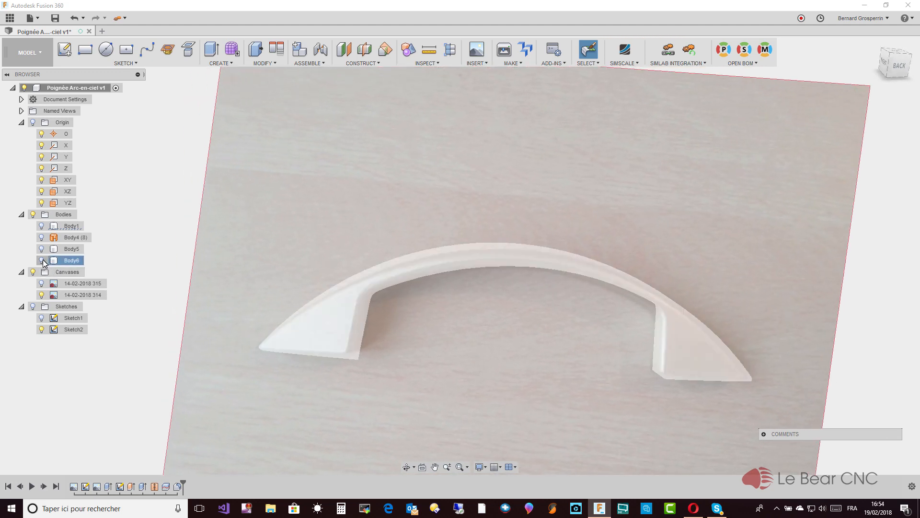
{"action": "left_click", "coordinate": [33, 272]}
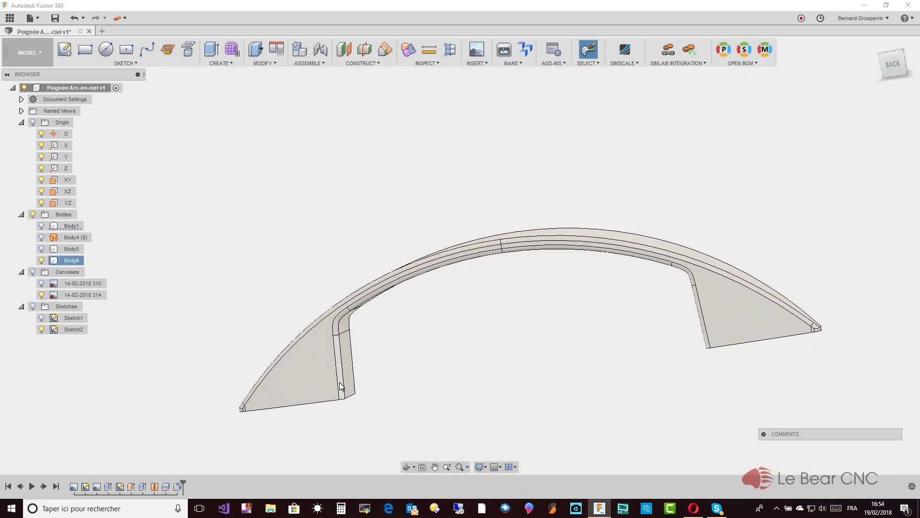
- Open the handle's fillet feature for editing from its face on the foot and clear all its selected edges
{"action": "left_click", "coordinate": [340, 382]}
{"action": "double_click", "coordinate": [340, 383]}
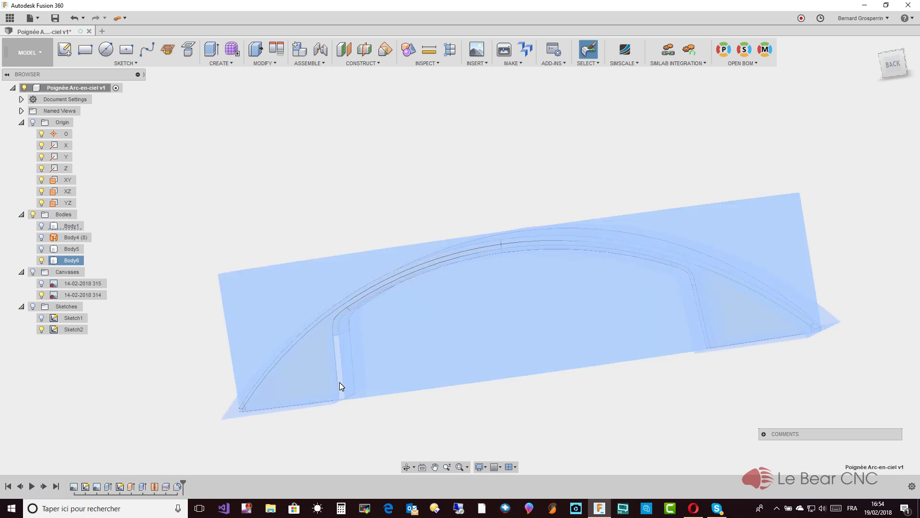
{"action": "left_click", "coordinate": [324, 444]}
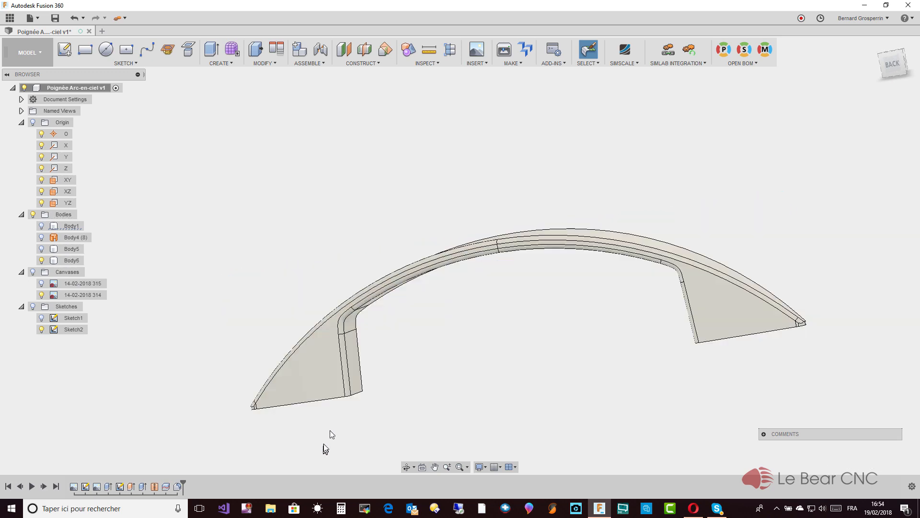
{"action": "left_click", "coordinate": [346, 386]}
{"action": "left_click", "coordinate": [347, 386]}
{"action": "right_click", "coordinate": [347, 387]}
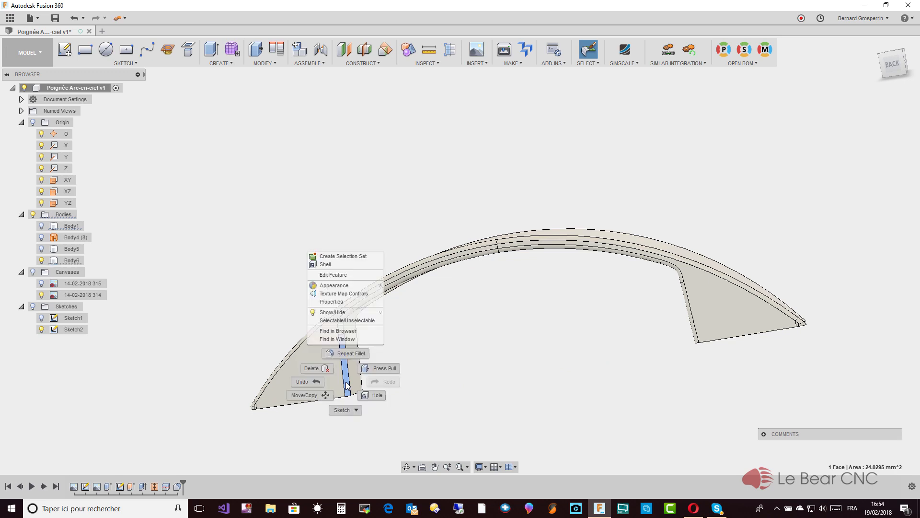
{"action": "left_click", "coordinate": [341, 274]}
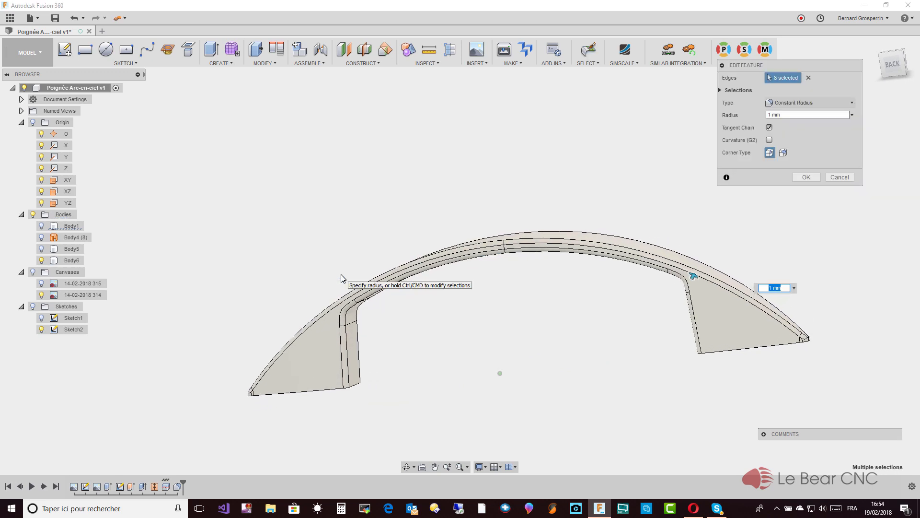
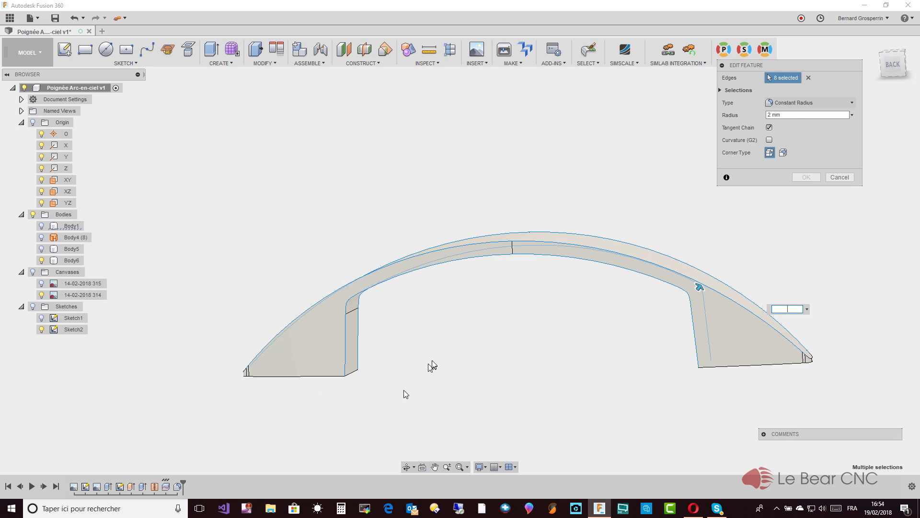
{"action": "left_click", "coordinate": [808, 78]}
- Select the four inner edges of the handle's two feet for the fillet being edited
{"action": "middle_click_drag", "start_coordinate": [748, 125], "coordinate": [385, 314], "text": "shift"}
{"action": "left_click", "coordinate": [351, 331]}
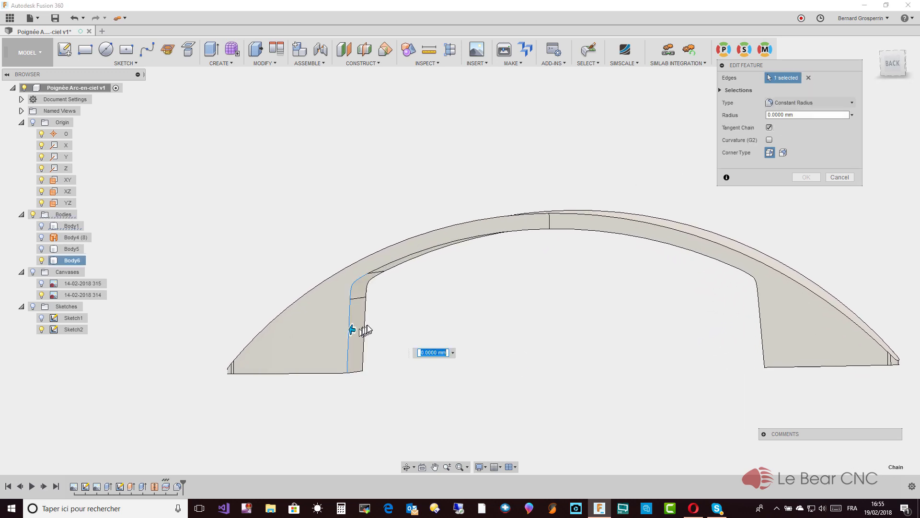
{"action": "left_click", "coordinate": [367, 330]}
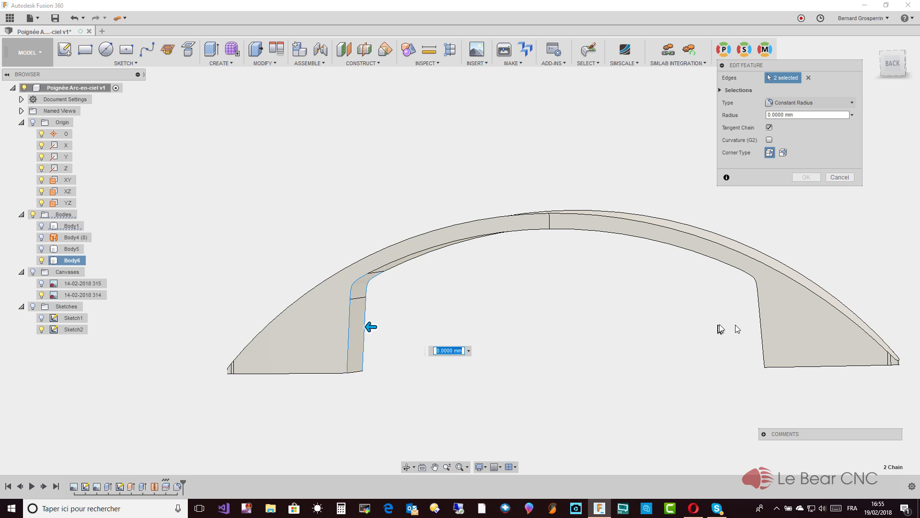
{"action": "left_click", "coordinate": [760, 323]}
{"action": "mouse_move", "coordinate": [723, 312]}
{"action": "middle_mouse_down", "text": "shift"}
{"action": "mouse_move", "coordinate": [716, 312]}
{"action": "mouse_move", "coordinate": [723, 324]}
{"action": "middle_mouse_up", "text": "shift"}
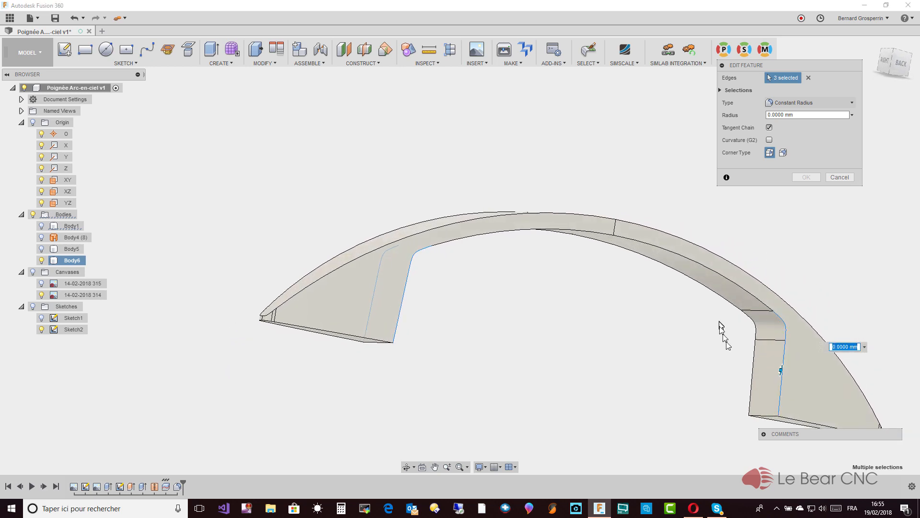
{"action": "left_click", "coordinate": [753, 370]}
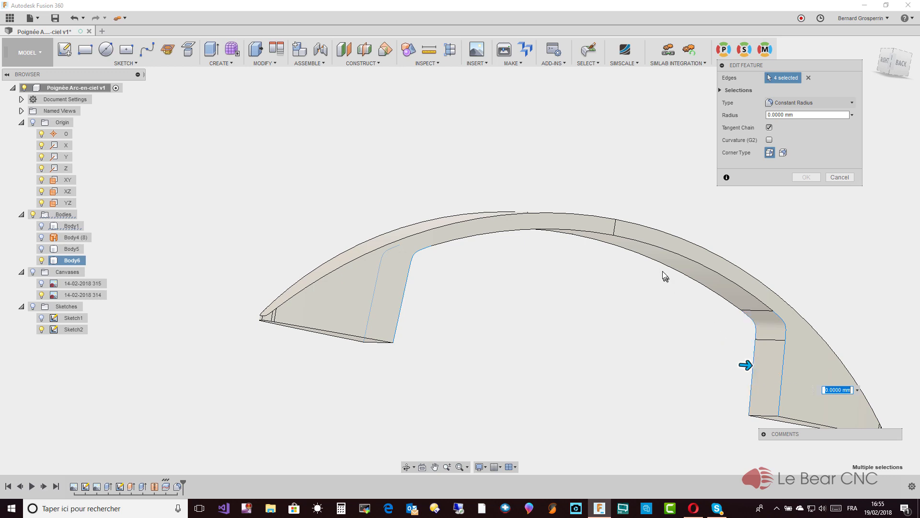
- Add both underside arch edges to the fillet, try 2 mm and 3 mm radii, and apply it with a 2.5 mm constant radius
{"action": "left_click", "coordinate": [600, 241]}
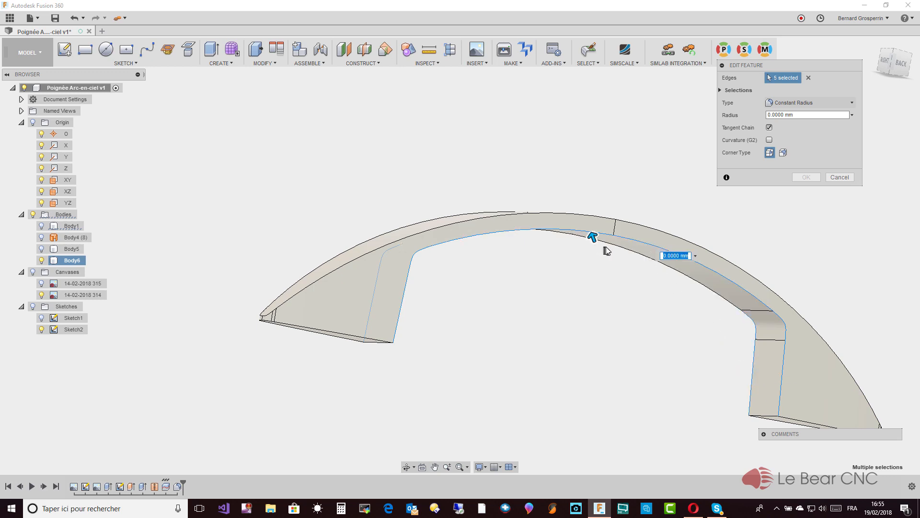
{"action": "left_click", "coordinate": [608, 247]}
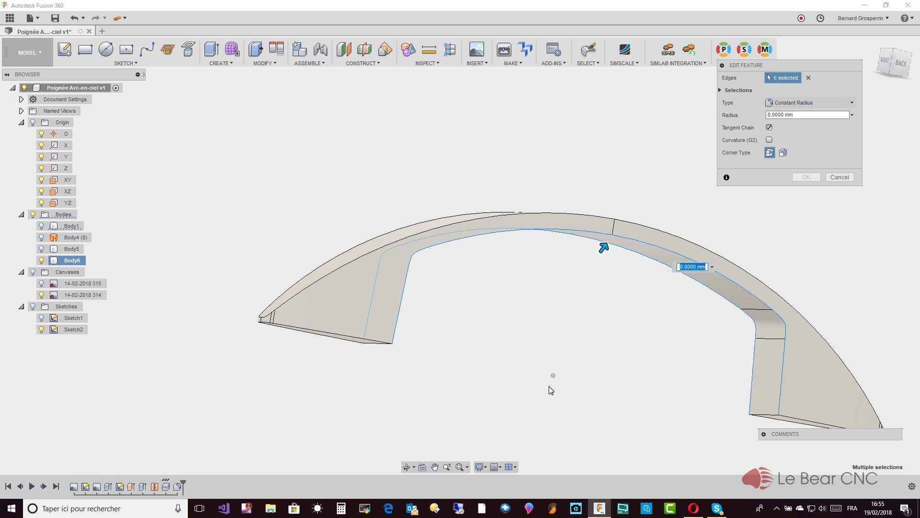
{"action": "middle_click_drag", "start_coordinate": [550, 389], "coordinate": [549, 386], "text": "shift"}
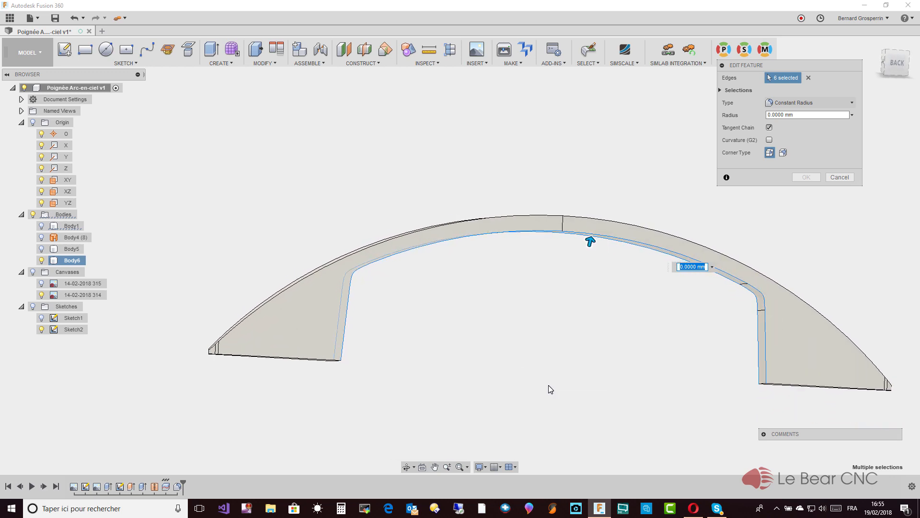
{"action": "type", "text": "2"}
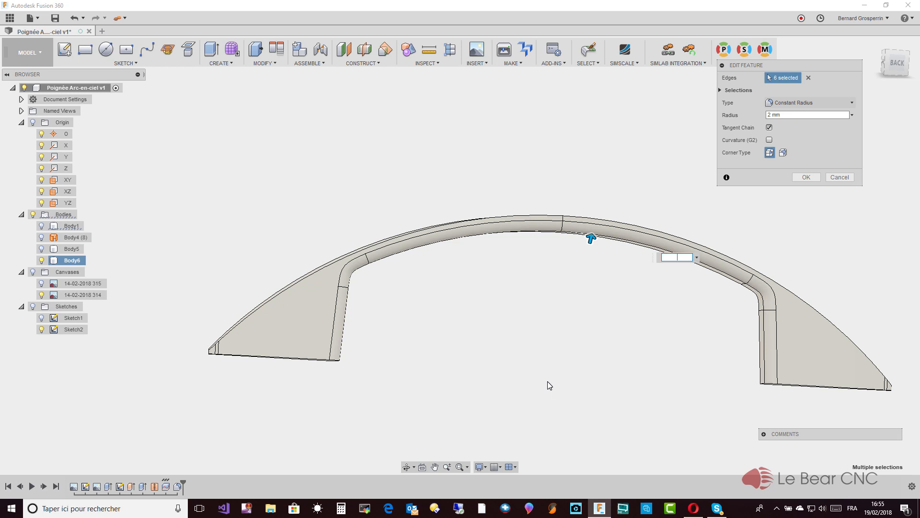
{"action": "type", "text": "3"}
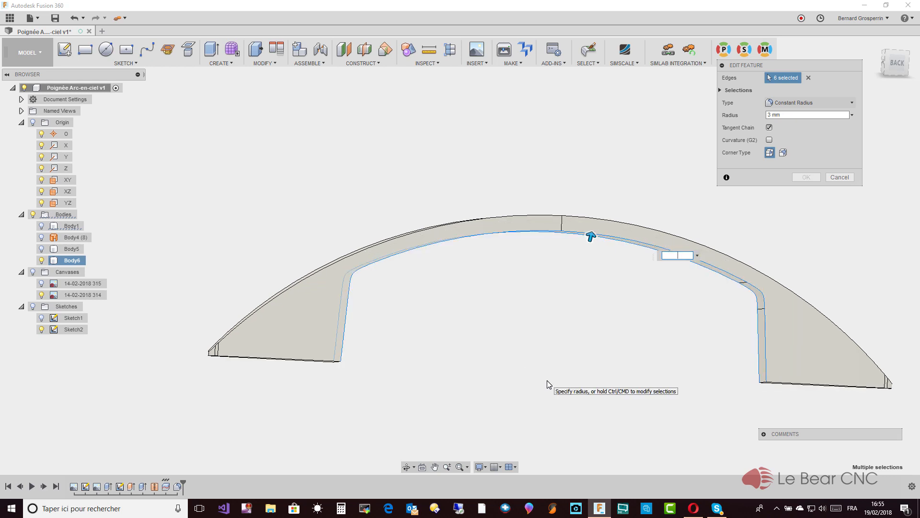
{"action": "type", "text": "2.5"}
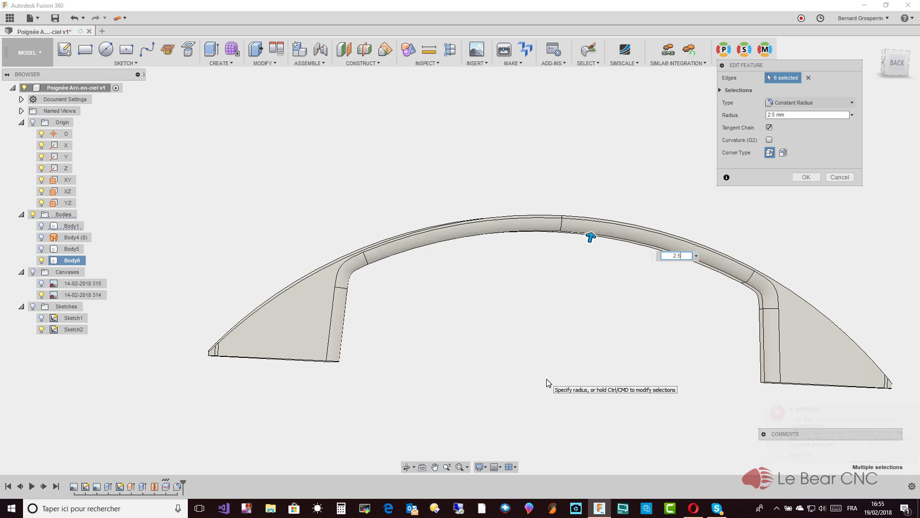
{"action": "key", "text": "Return"}
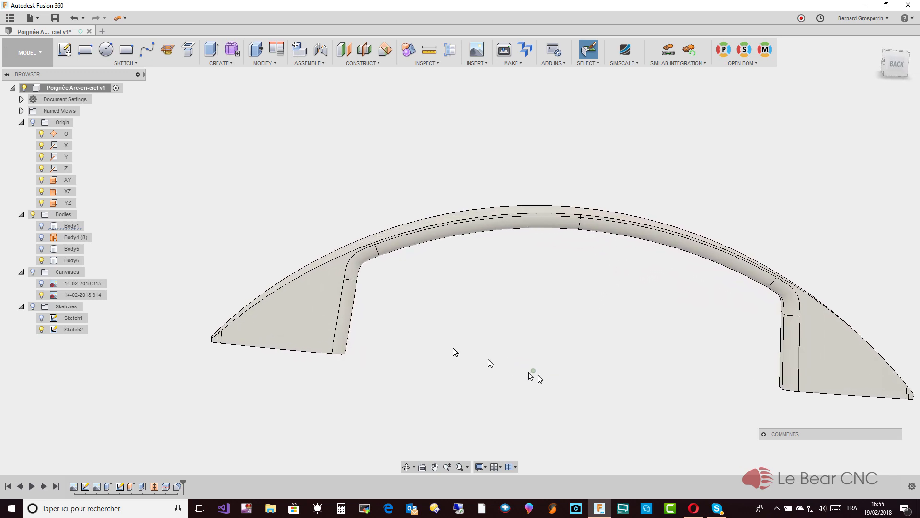
- Try to fillet the handle's two outer arch edges with a constant radius, and cancel the fillet
{"action": "left_click", "coordinate": [274, 295]}
{"action": "middle_click_drag", "start_coordinate": [376, 263], "coordinate": [610, 287], "text": "shift"}
{"action": "left_click", "coordinate": [614, 283]}
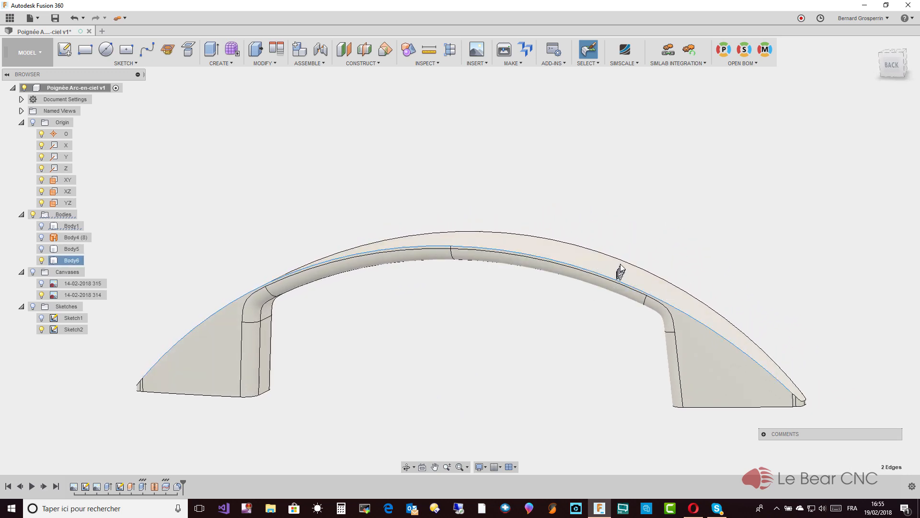
{"action": "left_click", "coordinate": [464, 235]}
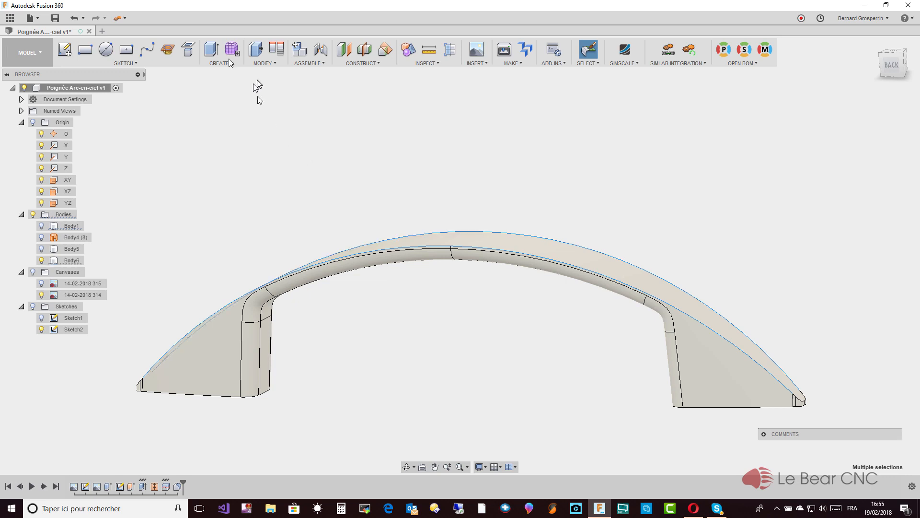
{"action": "left_click", "coordinate": [268, 63]}
{"action": "left_click", "coordinate": [295, 98]}
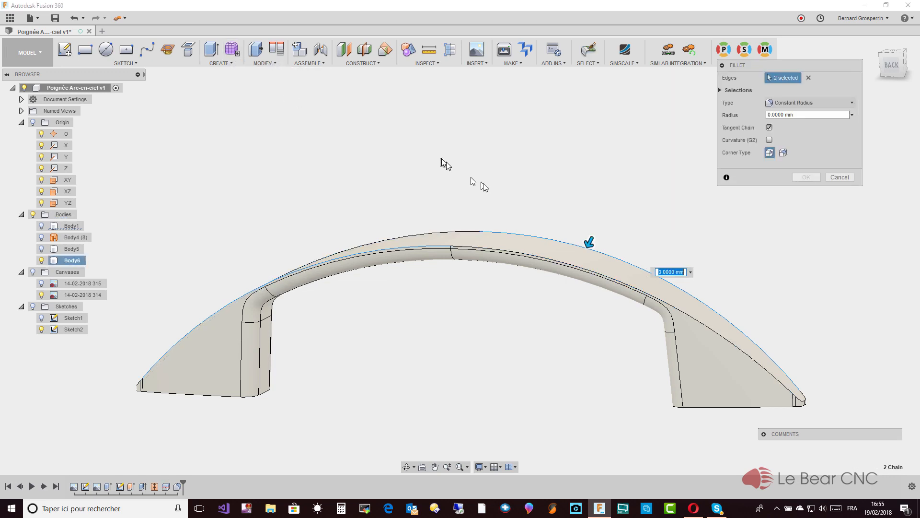
{"action": "left_click", "coordinate": [590, 259]}
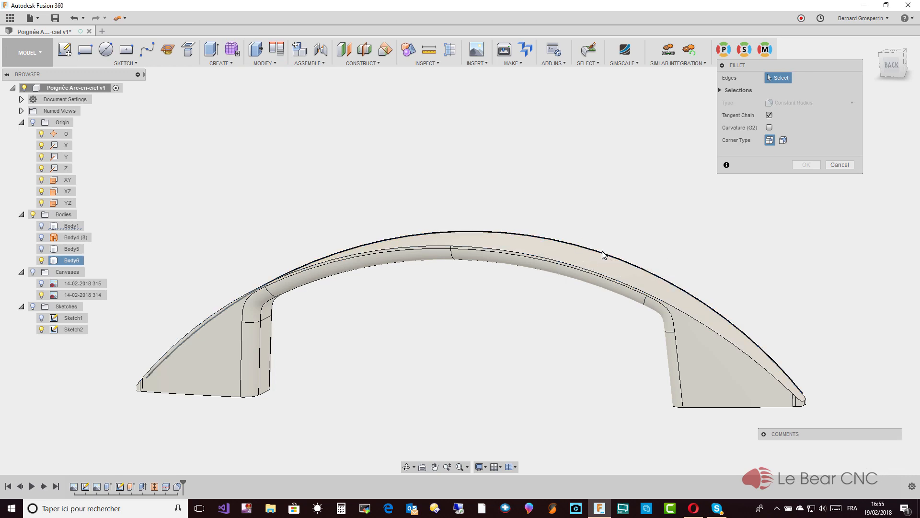
{"action": "left_click", "coordinate": [602, 251]}
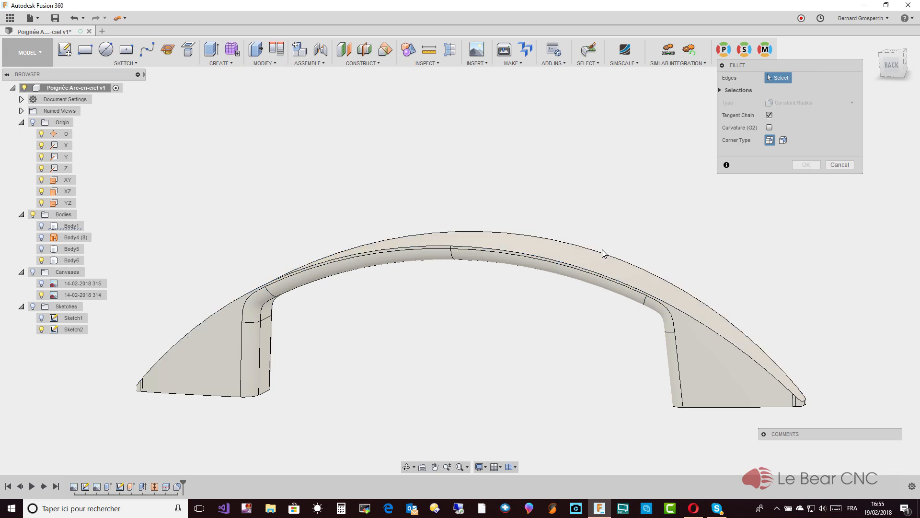
{"action": "left_click", "coordinate": [688, 287]}
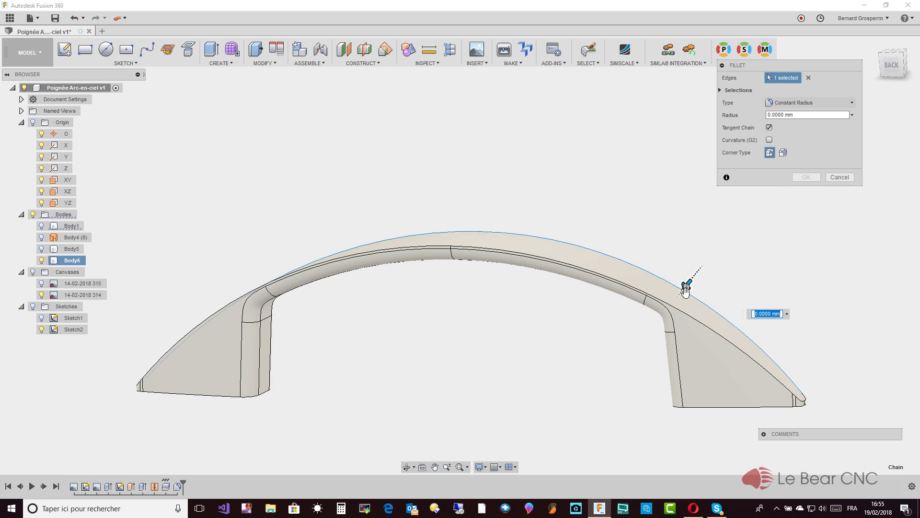
{"action": "left_click", "coordinate": [682, 312]}
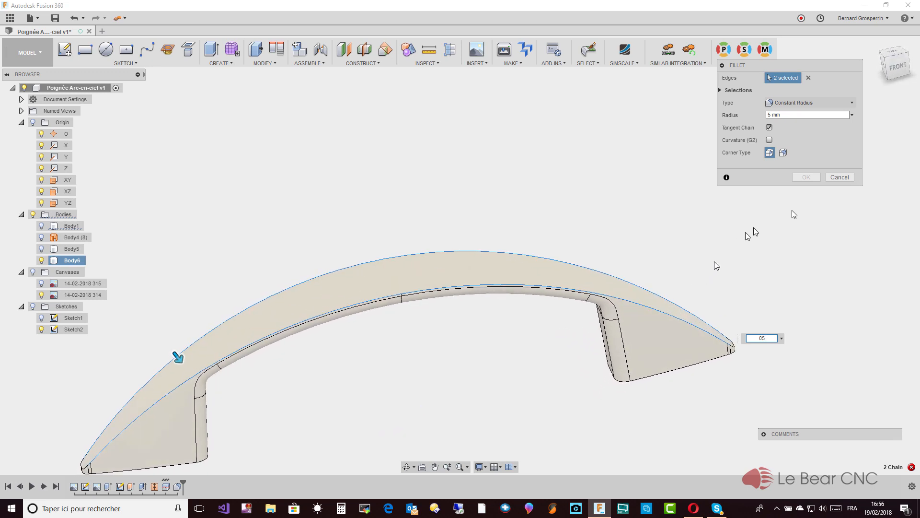
{"action": "left_click", "coordinate": [840, 178]}
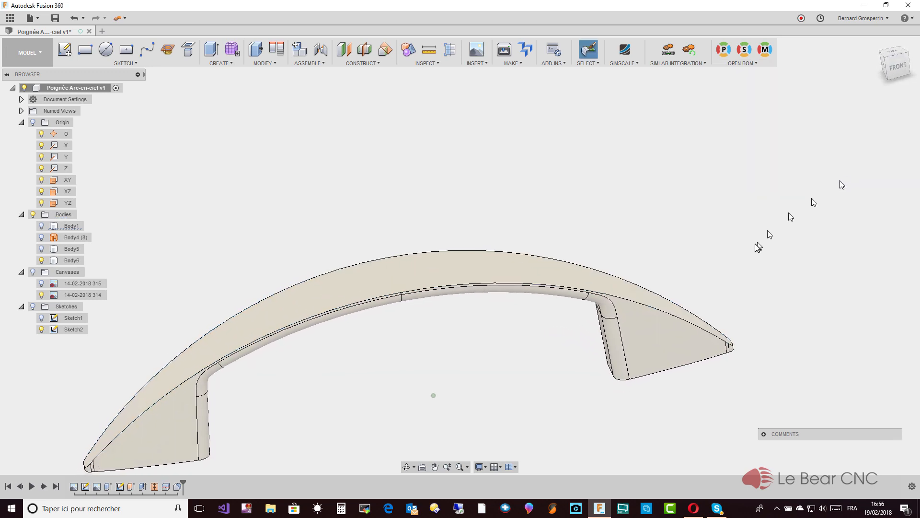
- Edit the existing fillet on the underside and foot edges and set its radius to 2 mm
{"action": "left_click", "coordinate": [179, 486]}
{"action": "right_click", "coordinate": [178, 486]}
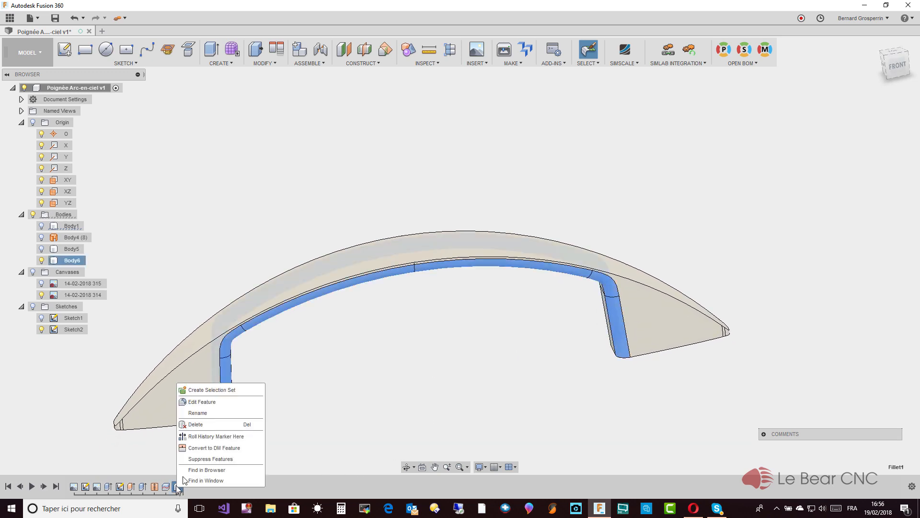
{"action": "left_click", "coordinate": [206, 403]}
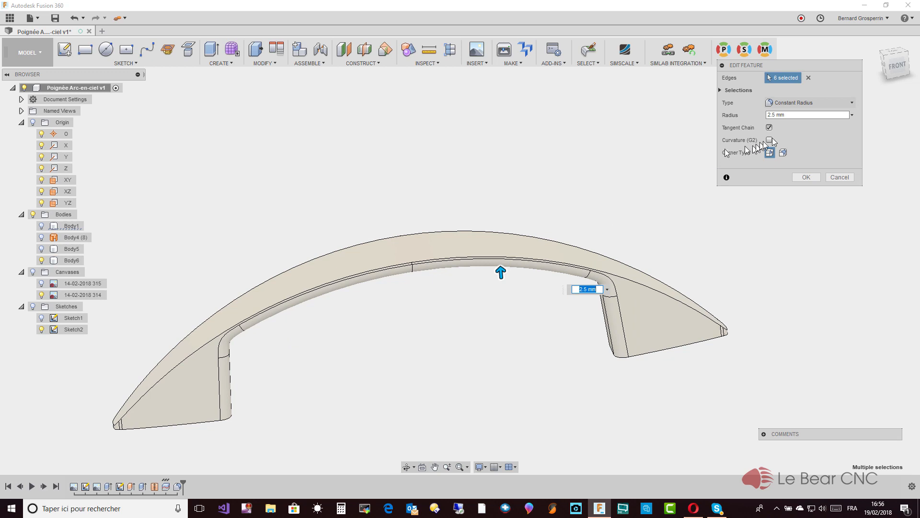
{"action": "left_click", "coordinate": [793, 116]}
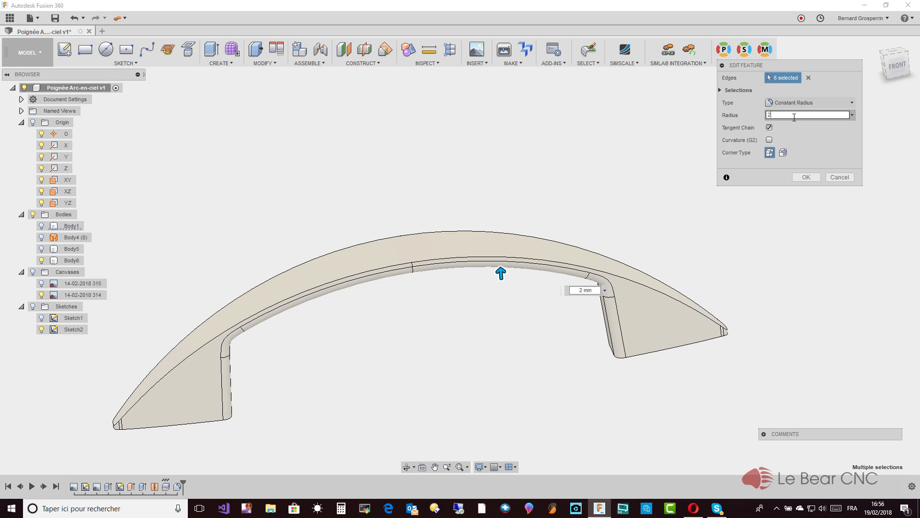
{"action": "key", "text": "Return"}
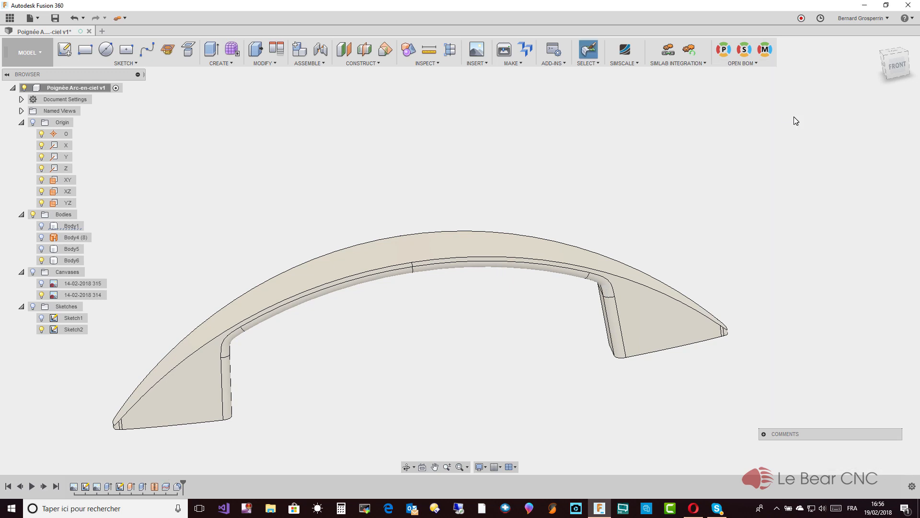
- Fillet the two outer arch edges of the handle with a 0.5 mm constant radius
{"action": "left_click", "coordinate": [662, 285]}
{"action": "left_click", "coordinate": [654, 277], "text": "ctrl"}
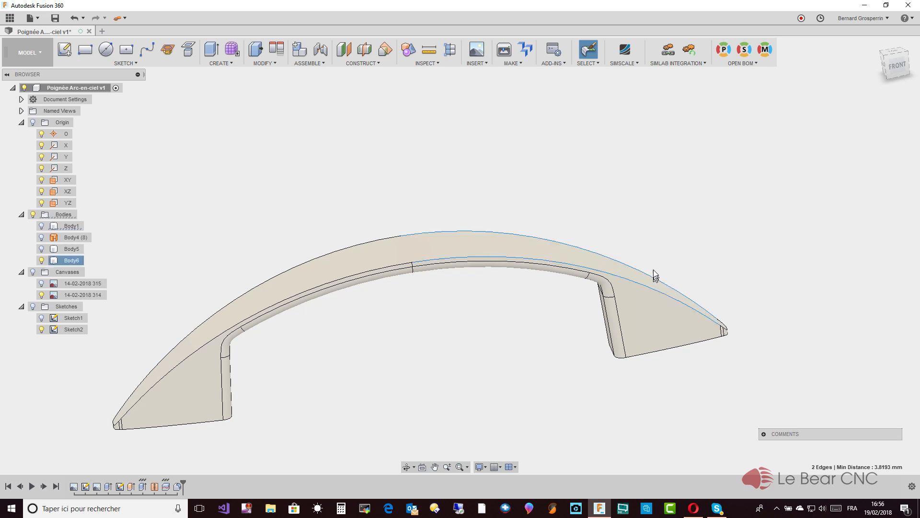
{"action": "left_click", "coordinate": [277, 62]}
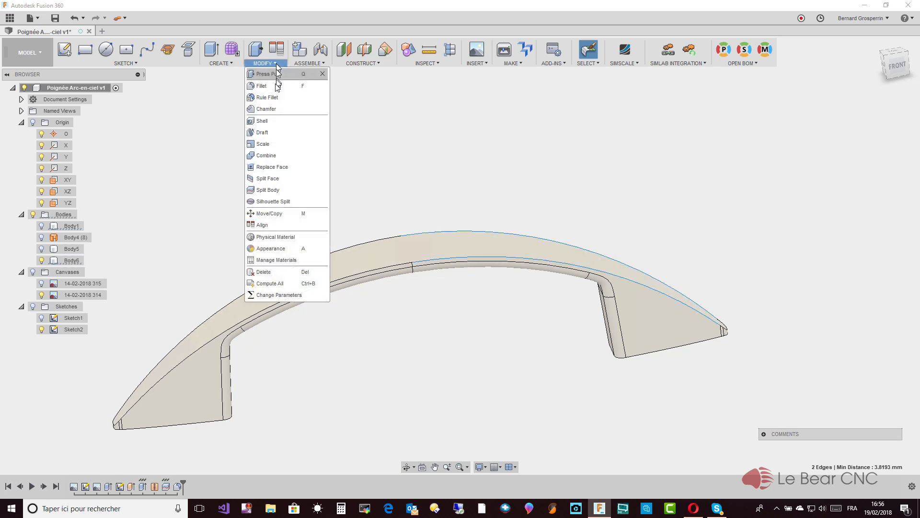
{"action": "left_click", "coordinate": [287, 96]}
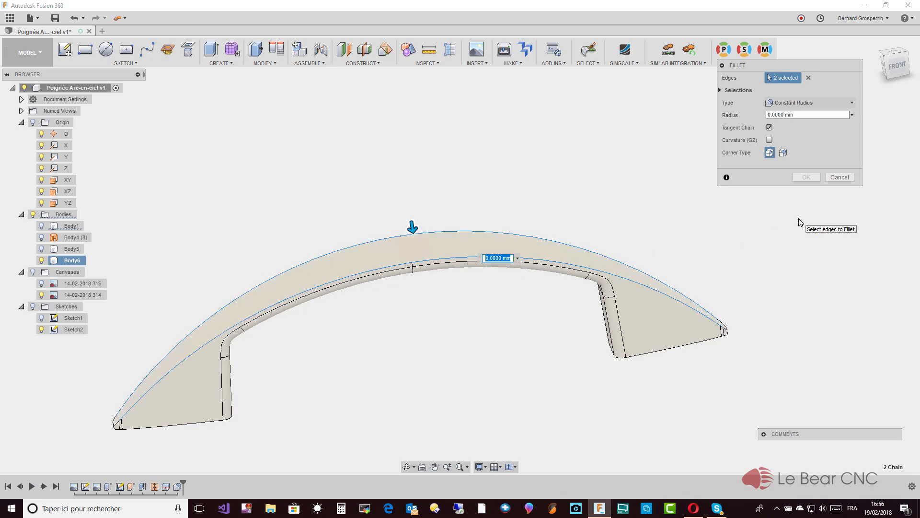
{"action": "type", "text": "1"}
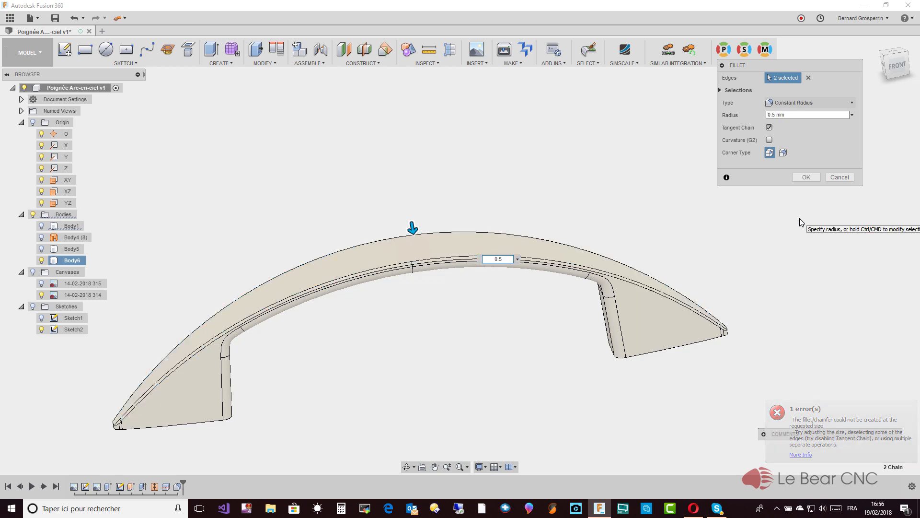
{"action": "key", "text": "Return"}
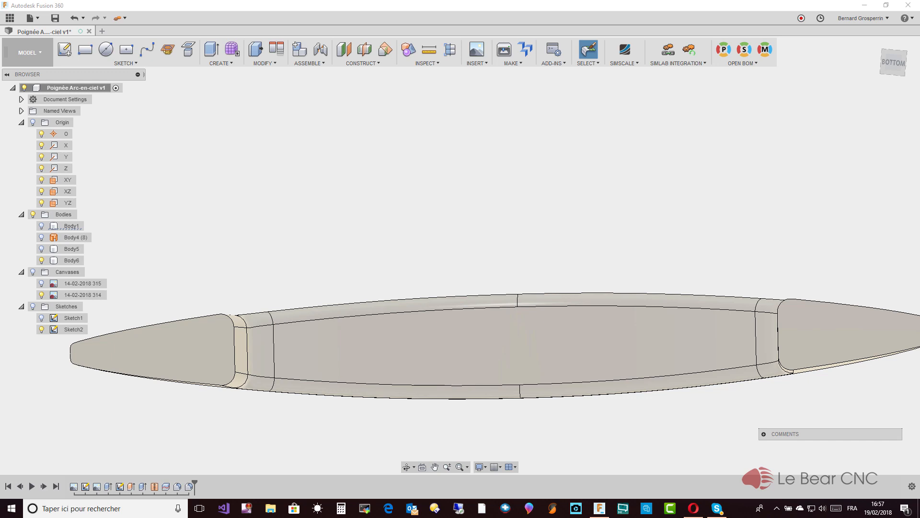
- Examine the handle's underside in the enlarged reference photo 14-02-2018 316.JPG, and close the image viewer
{"action": "left_click_drag", "start_coordinate": [0, 223], "coordinate": [521, 114]}
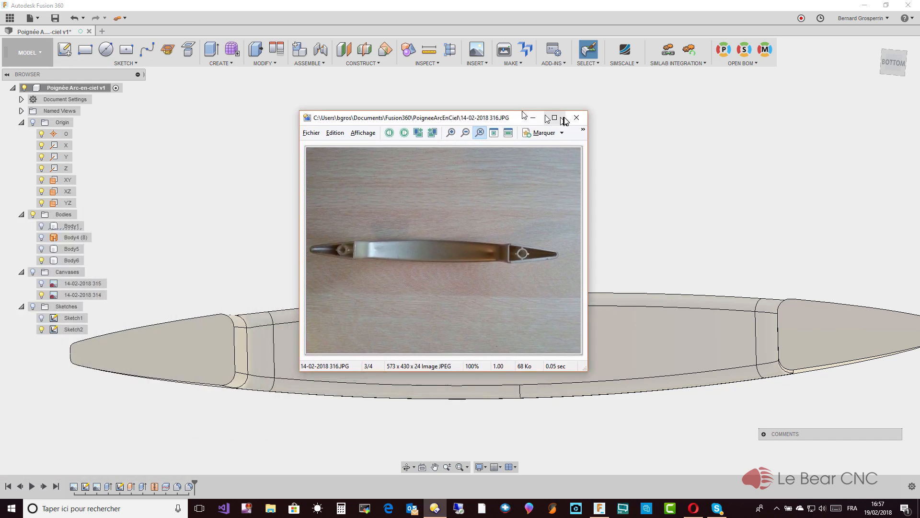
{"action": "left_click", "coordinate": [556, 117]}
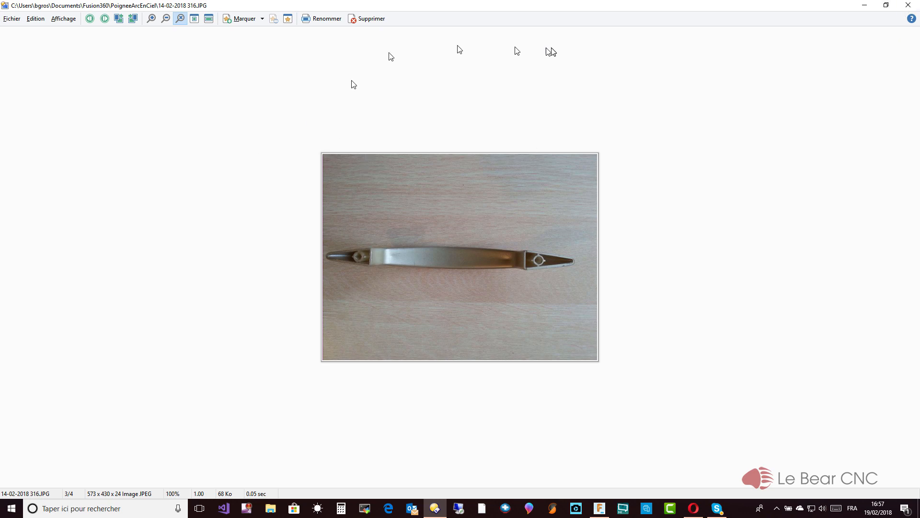
{"action": "left_click", "coordinate": [907, 5]}
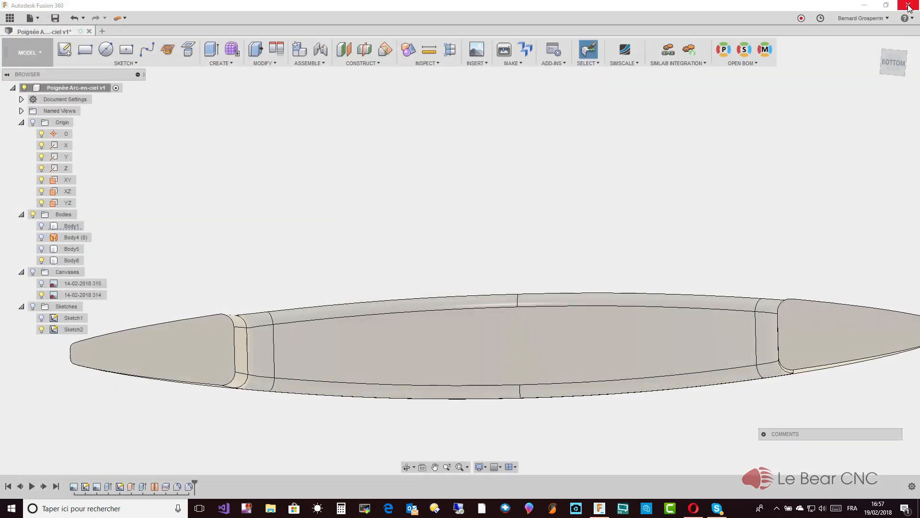
- Create a simple hole 6 mm in diameter and 9 mm deep with a 180° tip angle in one foot's bottom face, near its inner end
{"action": "left_click", "coordinate": [443, 283]}
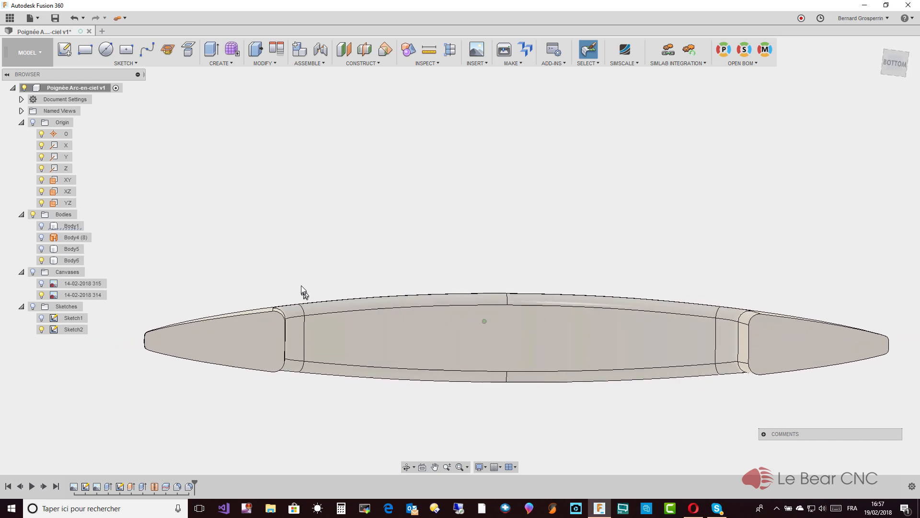
{"action": "left_click", "coordinate": [225, 63]}
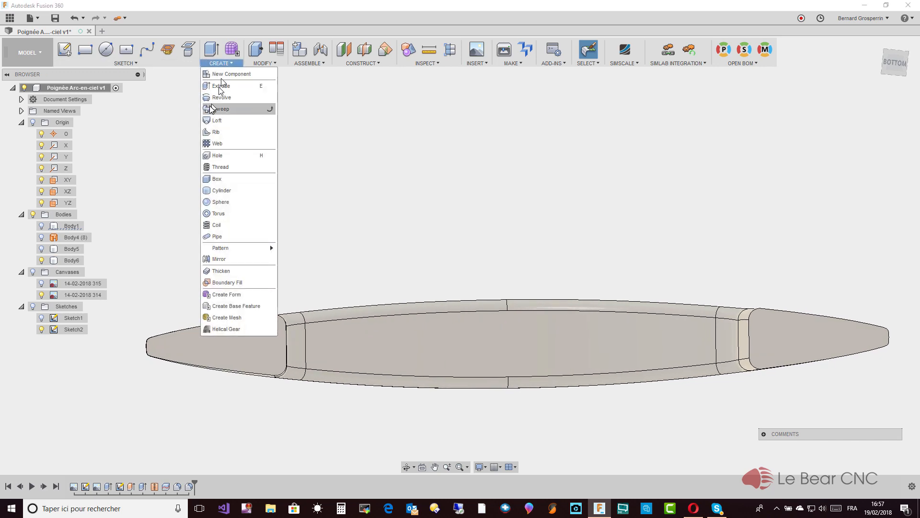
{"action": "left_click", "coordinate": [217, 157]}
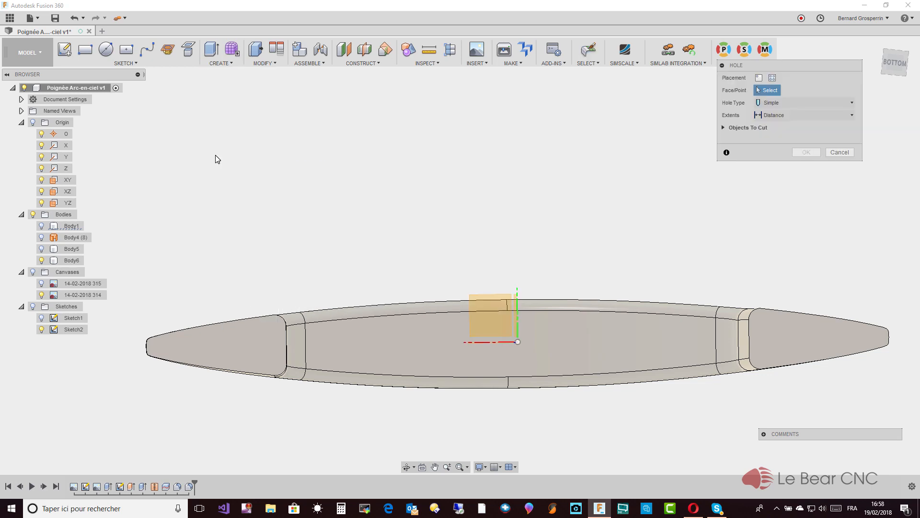
{"action": "left_click", "coordinate": [254, 346]}
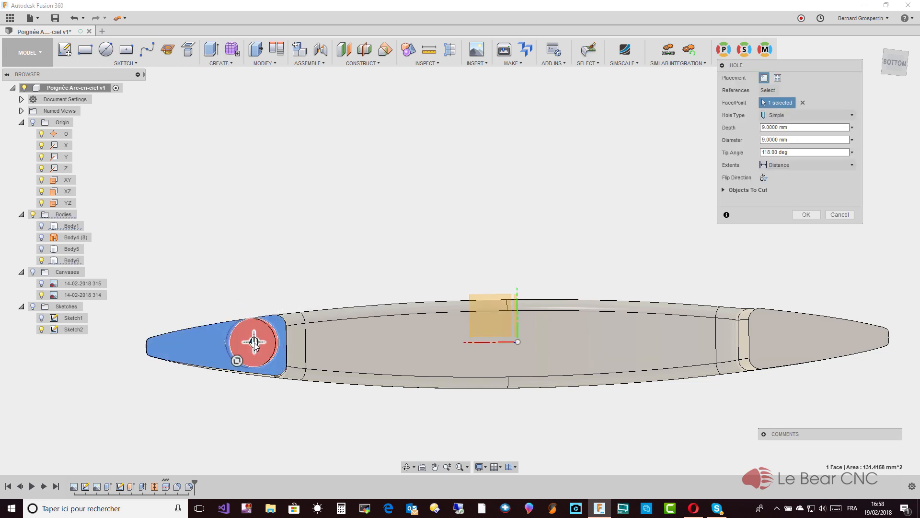
{"action": "mouse_move", "coordinate": [254, 343]}
{"action": "left_mouse_down"}
{"action": "mouse_move", "coordinate": [248, 349]}
{"action": "mouse_move", "coordinate": [254, 343]}
{"action": "left_mouse_up"}
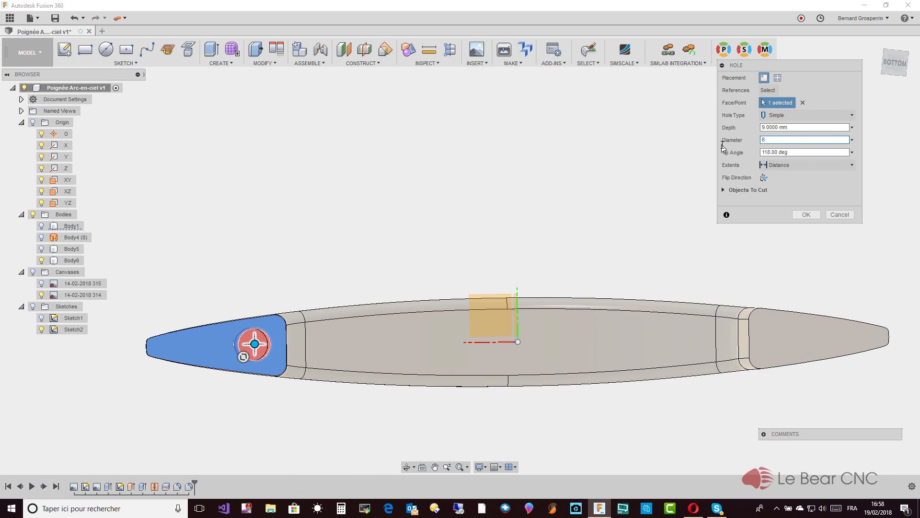
{"action": "left_click", "coordinate": [853, 152]}
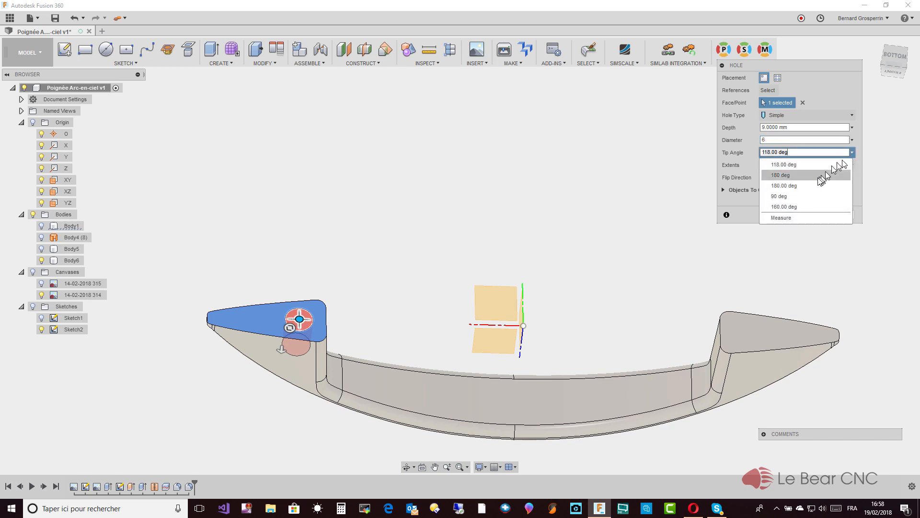
{"action": "left_click", "coordinate": [795, 187]}
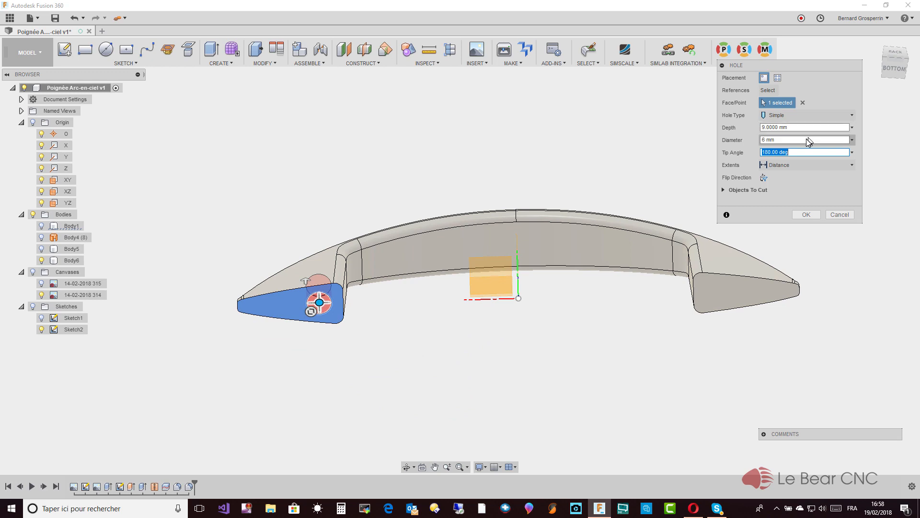
{"action": "left_click", "coordinate": [806, 215]}
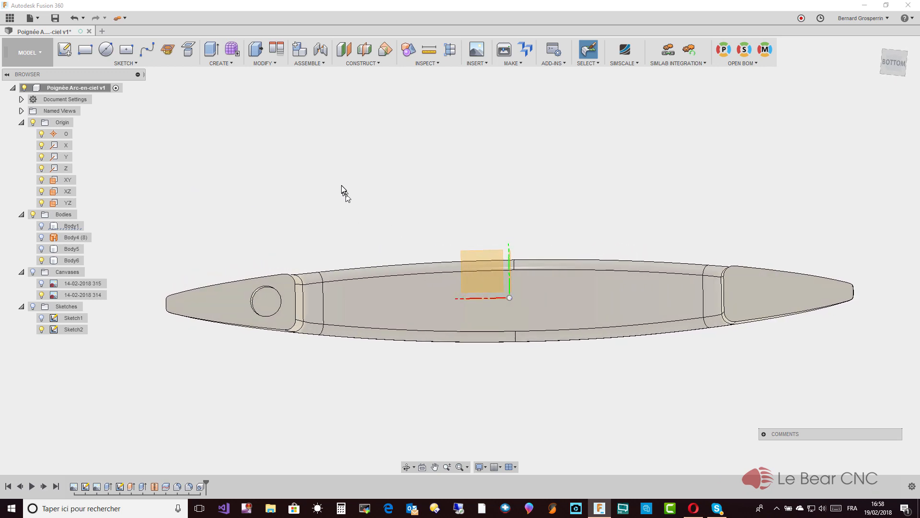
- Mirror the hole feature across the YZ plane onto the bottom of the opposite foot
{"action": "left_click", "coordinate": [238, 64]}
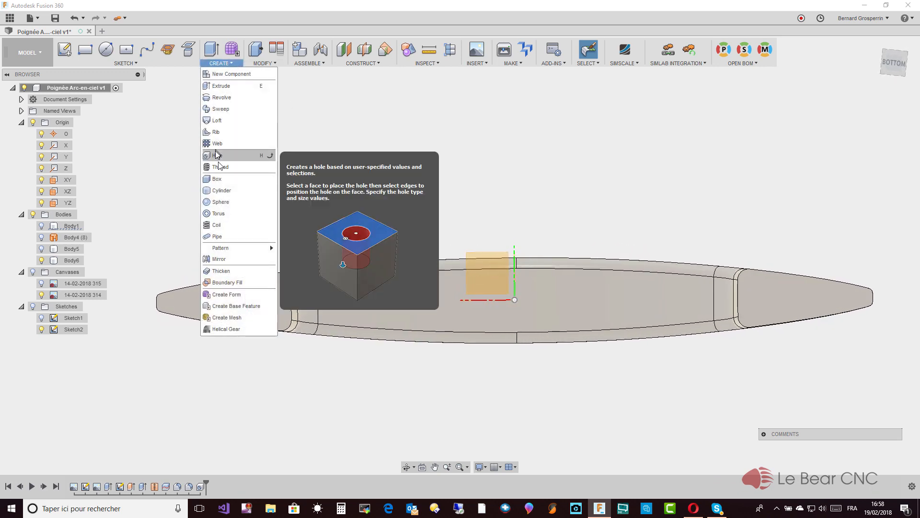
{"action": "left_click", "coordinate": [221, 261]}
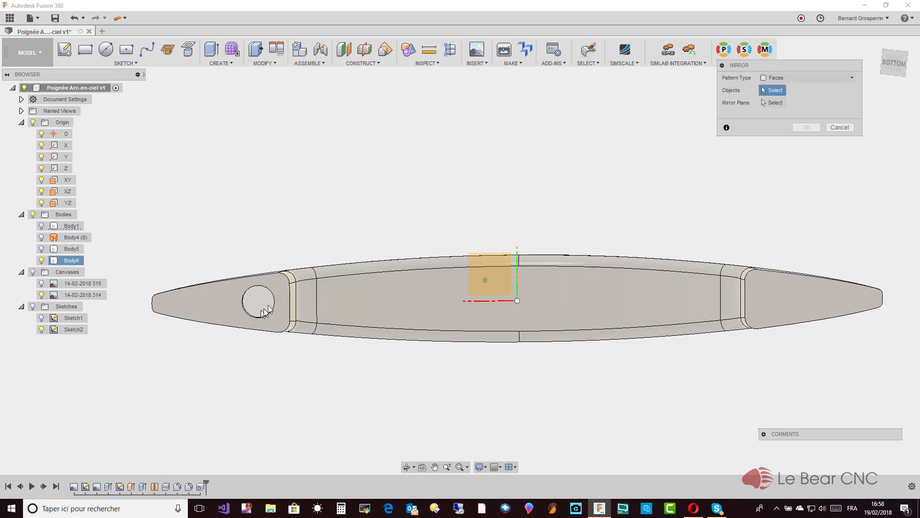
{"action": "middle_click_drag", "start_coordinate": [260, 315], "coordinate": [781, 173], "text": "shift"}
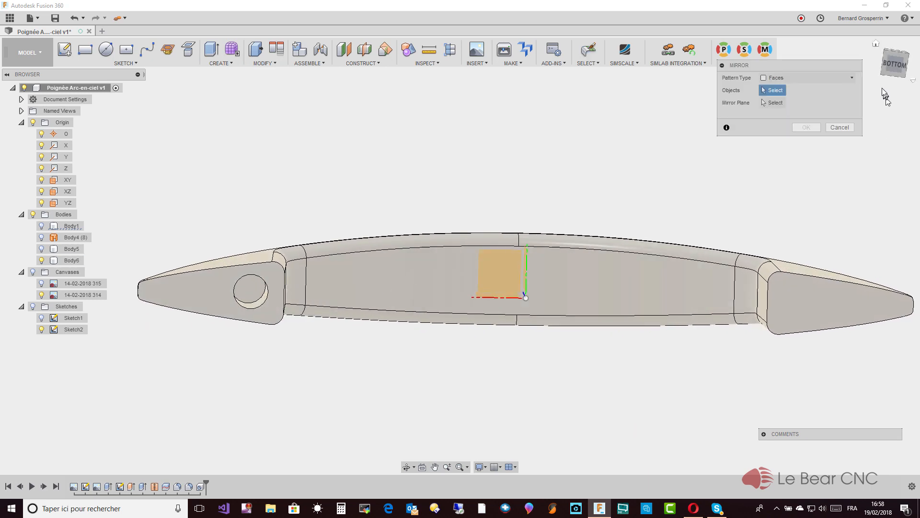
{"action": "left_click", "coordinate": [830, 77]}
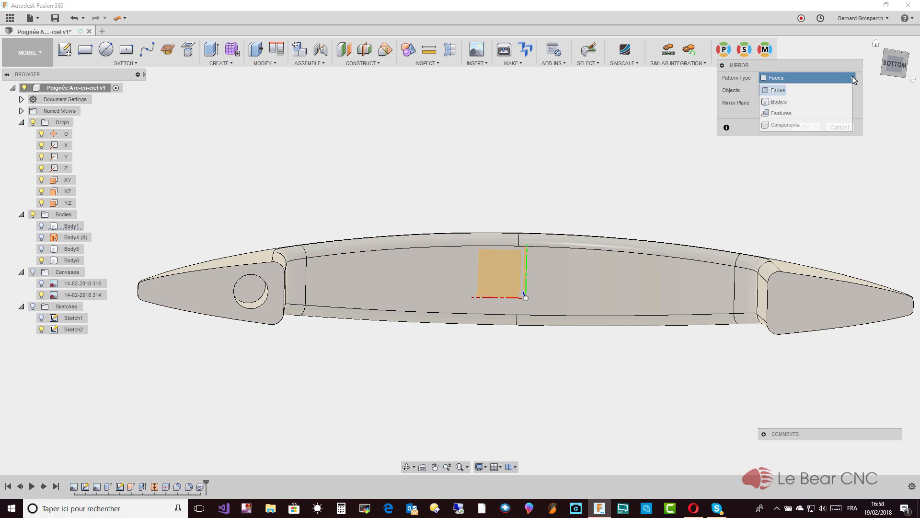
{"action": "left_click", "coordinate": [809, 113]}
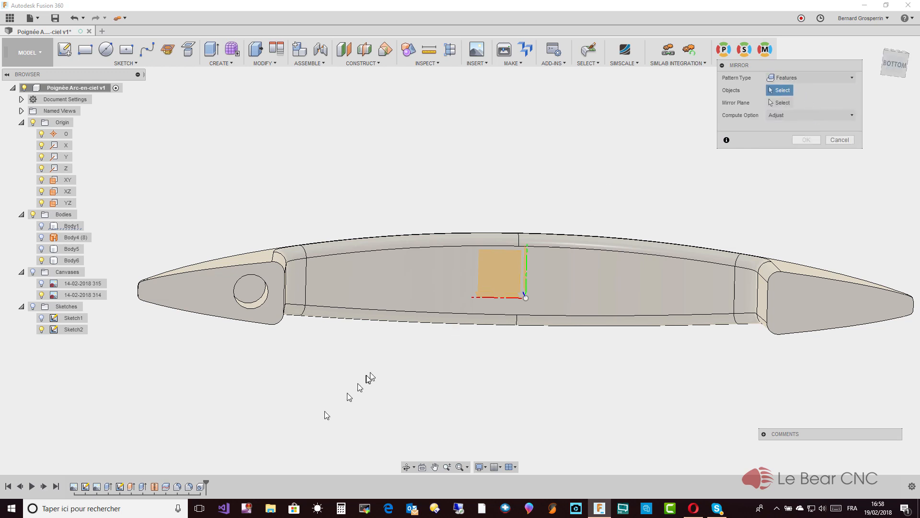
{"action": "left_click", "coordinate": [201, 487]}
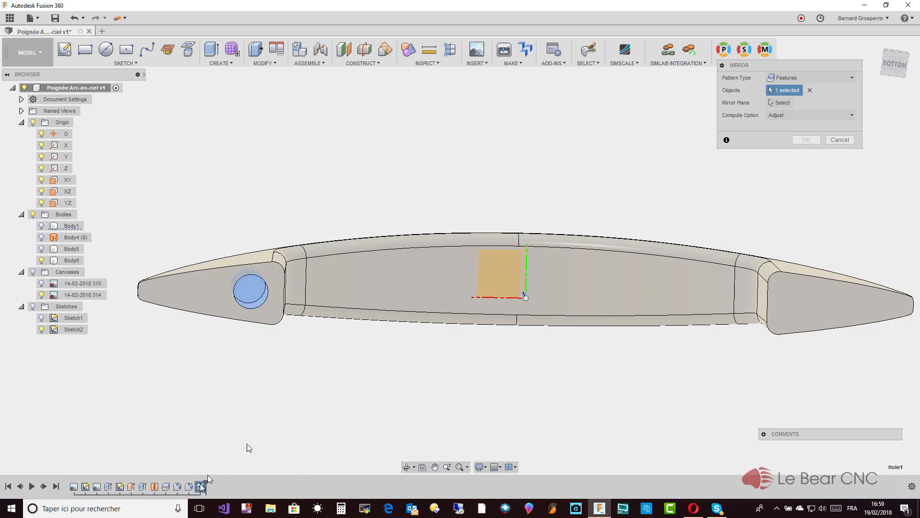
{"action": "left_click", "coordinate": [780, 103]}
{"action": "middle_click_drag", "start_coordinate": [615, 206], "coordinate": [529, 256], "text": "shift"}
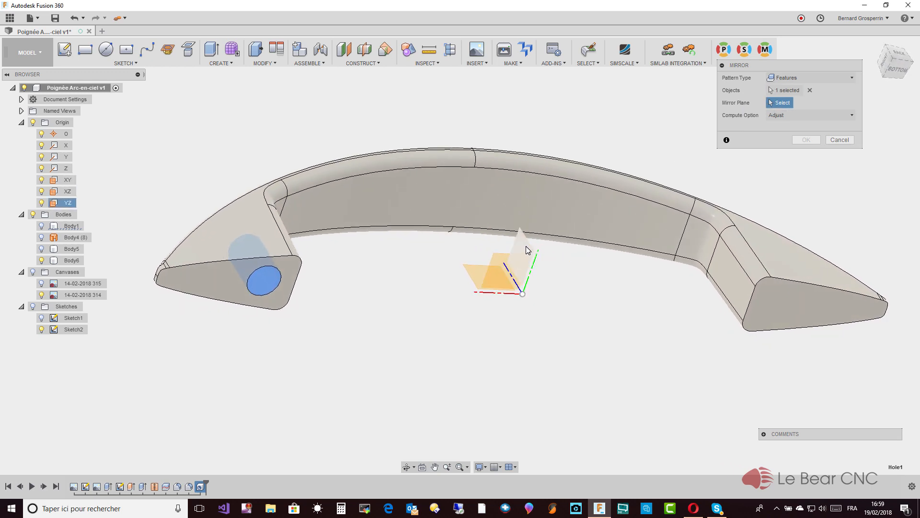
{"action": "left_click", "coordinate": [526, 246]}
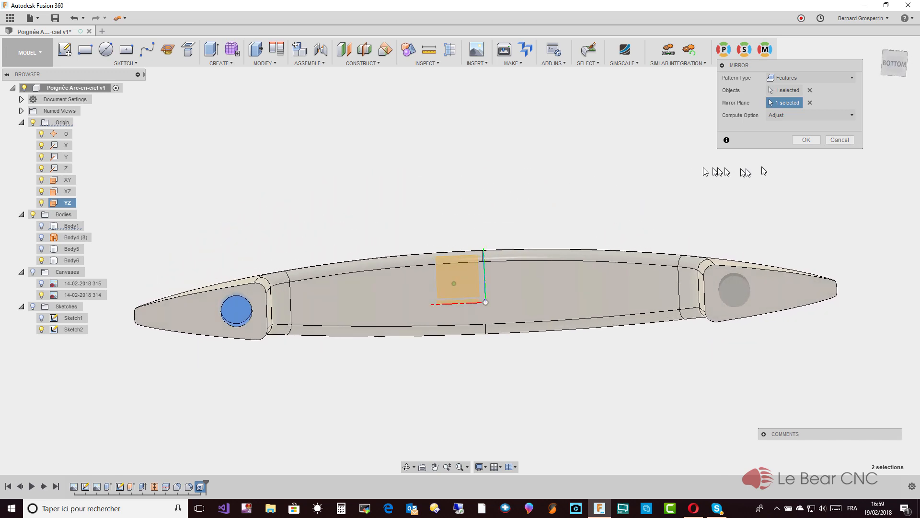
{"action": "left_click", "coordinate": [806, 140]}
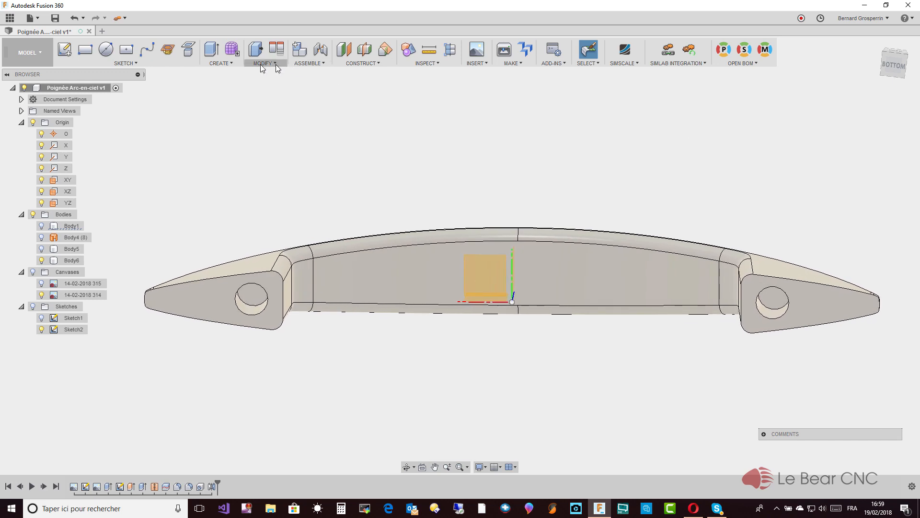
- Add a modeled full-length ISO Metric M6x1 right-hand thread to the original foot hole
{"action": "left_click", "coordinate": [222, 63]}
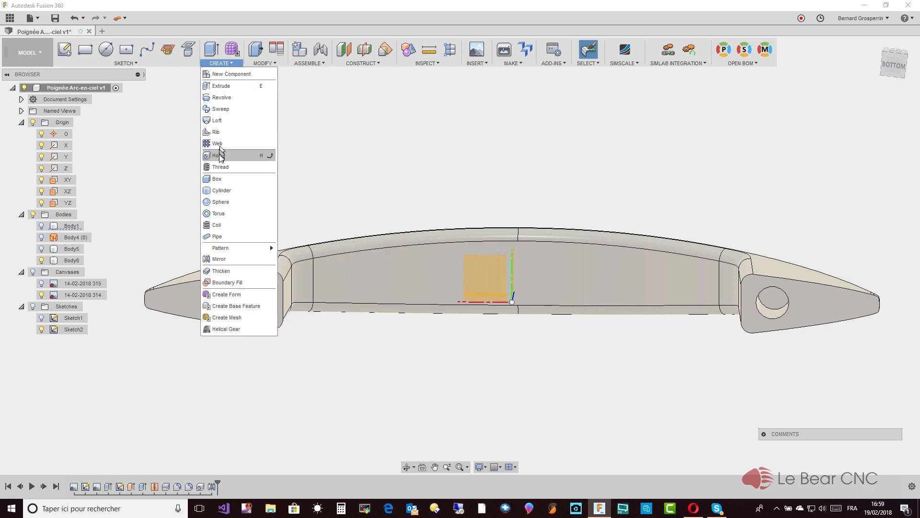
{"action": "left_click", "coordinate": [219, 168]}
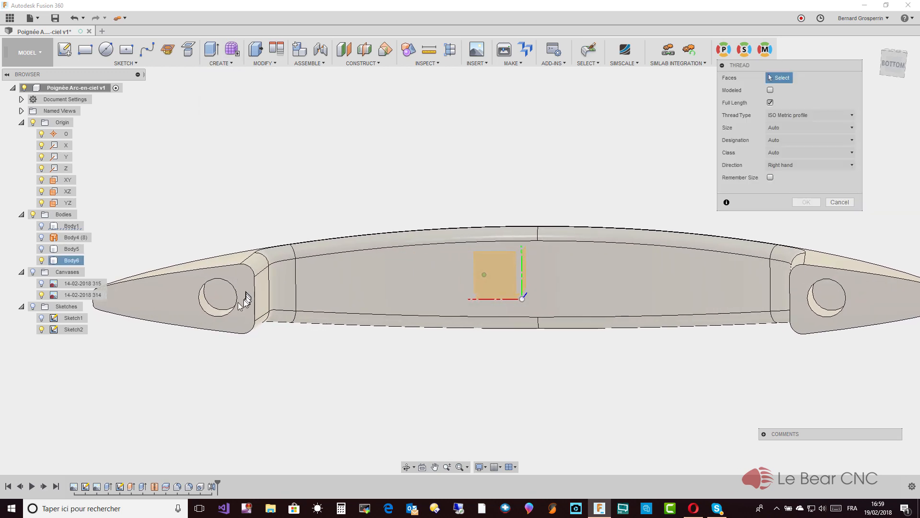
{"action": "middle_click_drag", "start_coordinate": [245, 298], "coordinate": [205, 289], "text": "shift"}
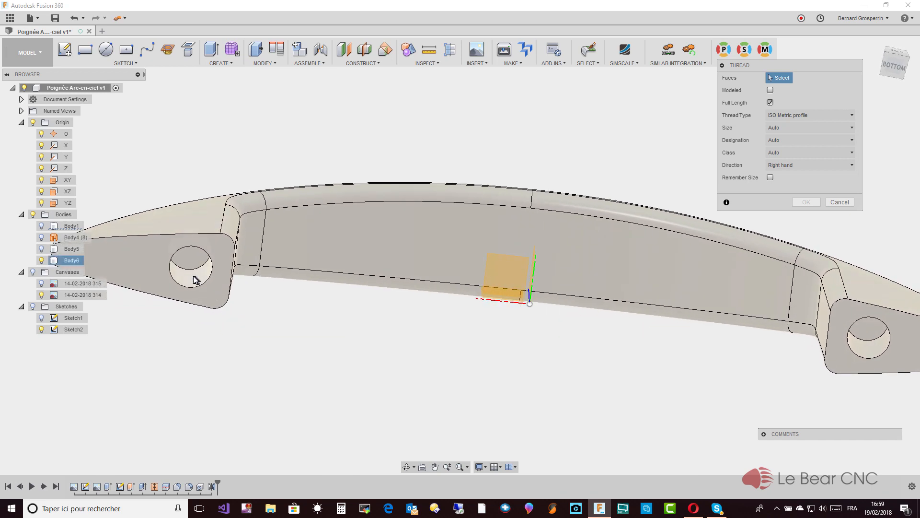
{"action": "left_click", "coordinate": [194, 279]}
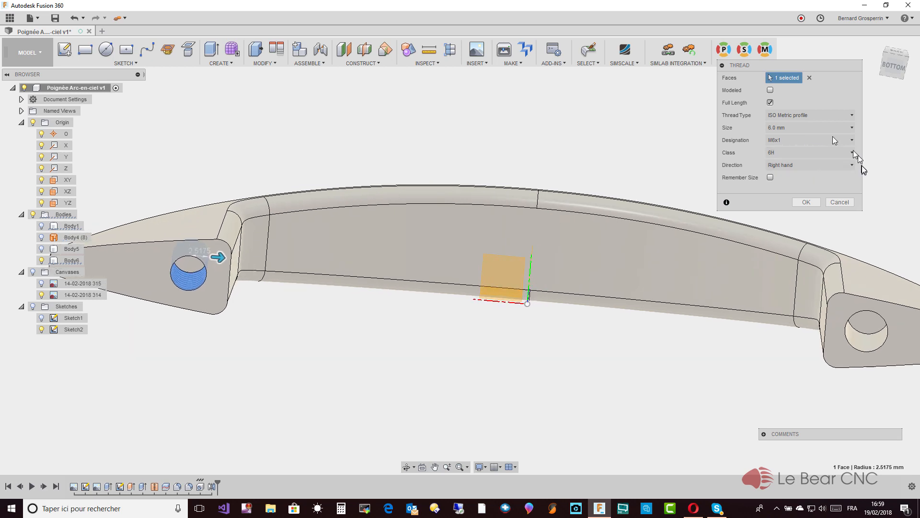
{"action": "left_click", "coordinate": [770, 90]}
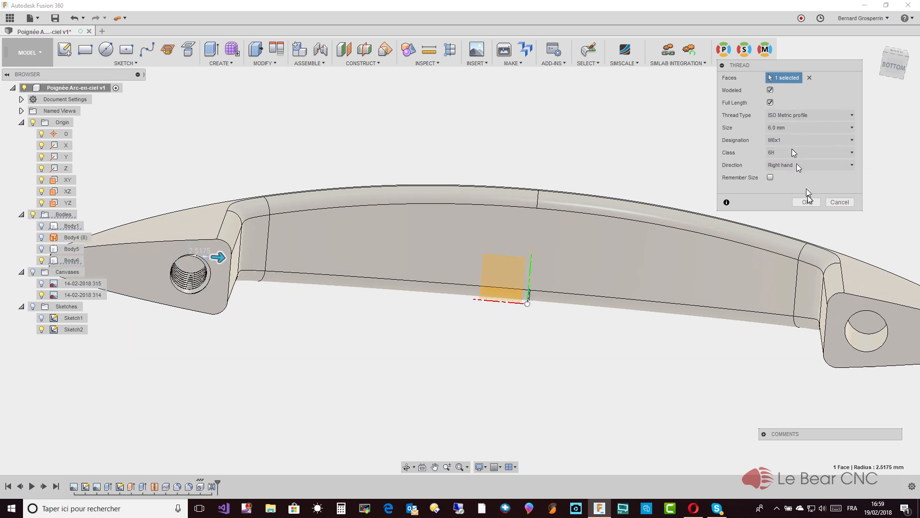
{"action": "left_click", "coordinate": [807, 202]}
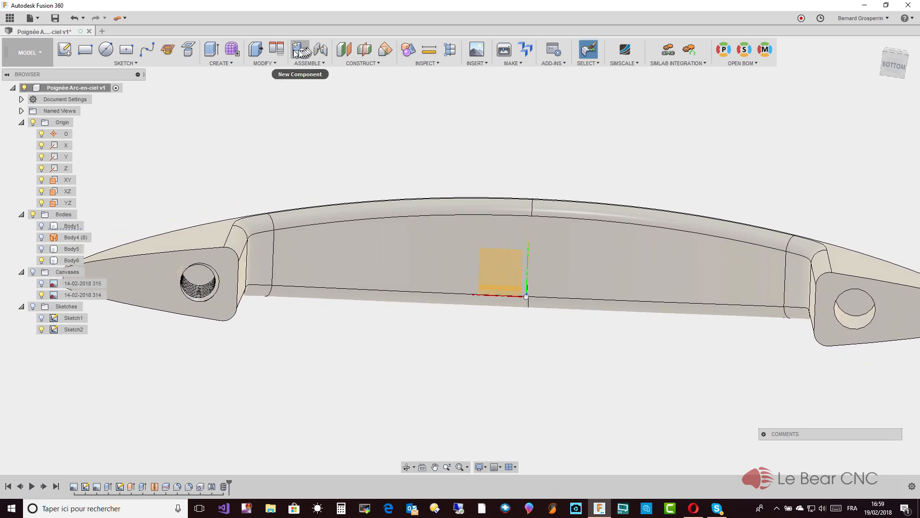
- Add a modeled full-length M6x1 thread to the mirrored hole in the opposite foot
{"action": "left_click", "coordinate": [227, 67]}
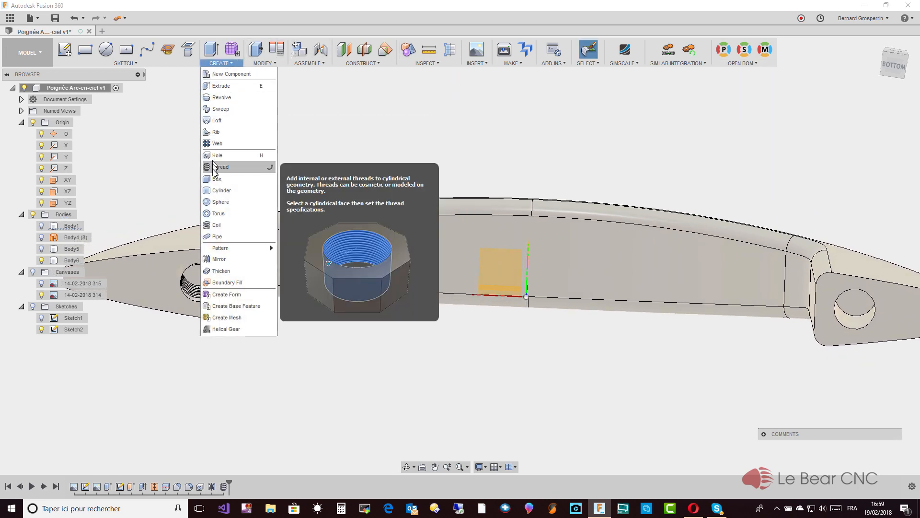
{"action": "left_click", "coordinate": [228, 164]}
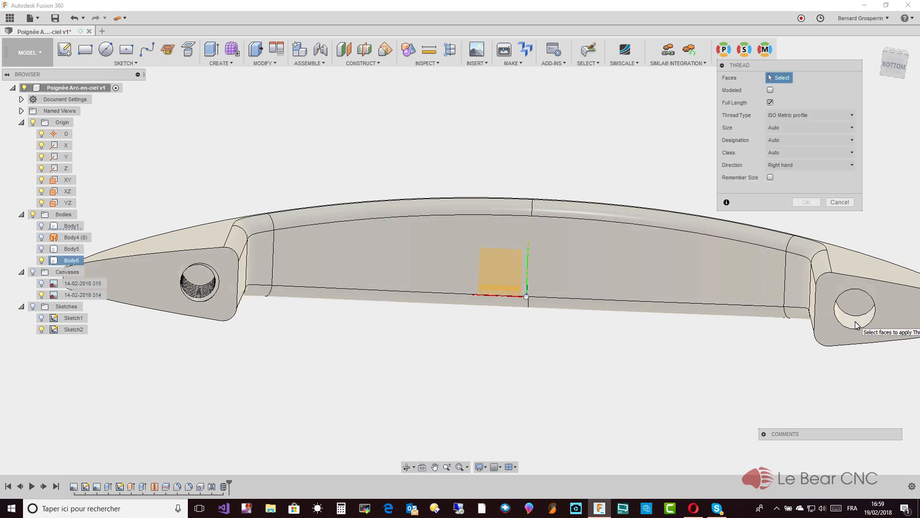
{"action": "left_click", "coordinate": [857, 324]}
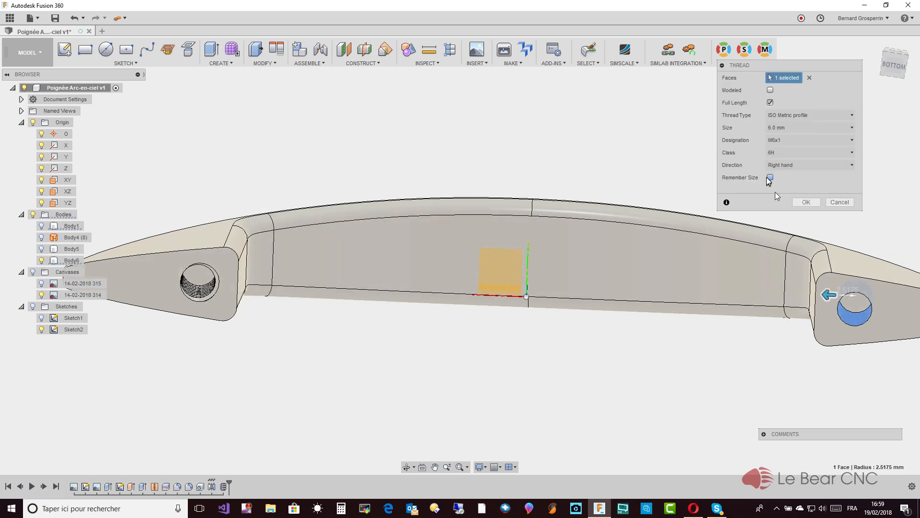
{"action": "left_click", "coordinate": [770, 90]}
{"action": "left_click", "coordinate": [808, 201]}
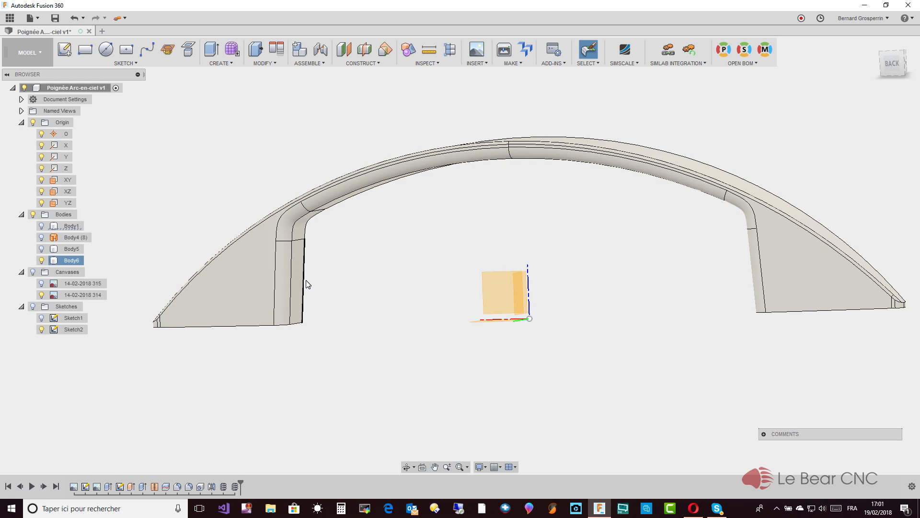
- Switch the camera projection to Perspective with Ortho Faces
{"action": "left_click", "coordinate": [308, 285]}
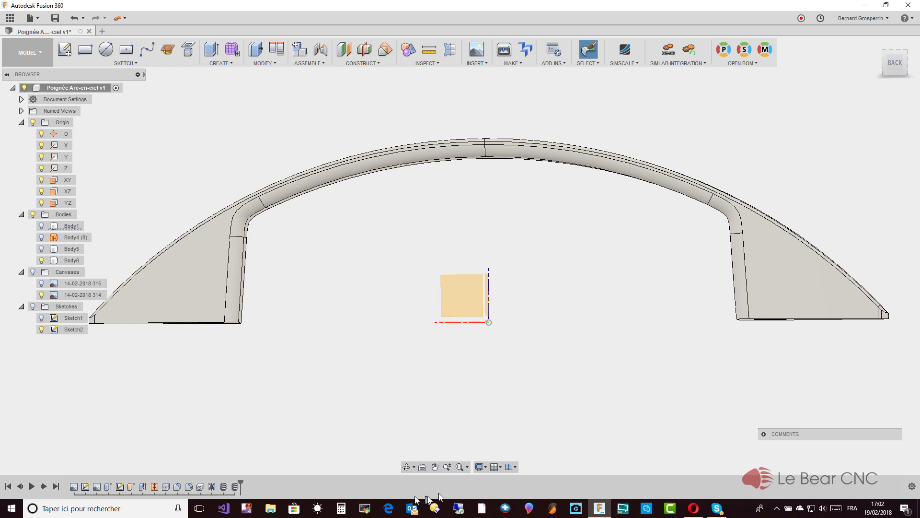
{"action": "left_click", "coordinate": [481, 466]}
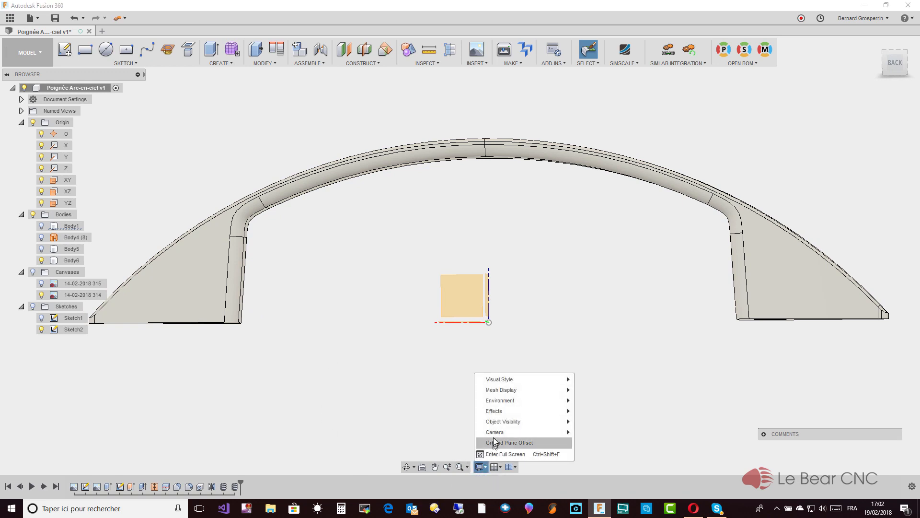
{"action": "mouse_move", "coordinate": [528, 383]}
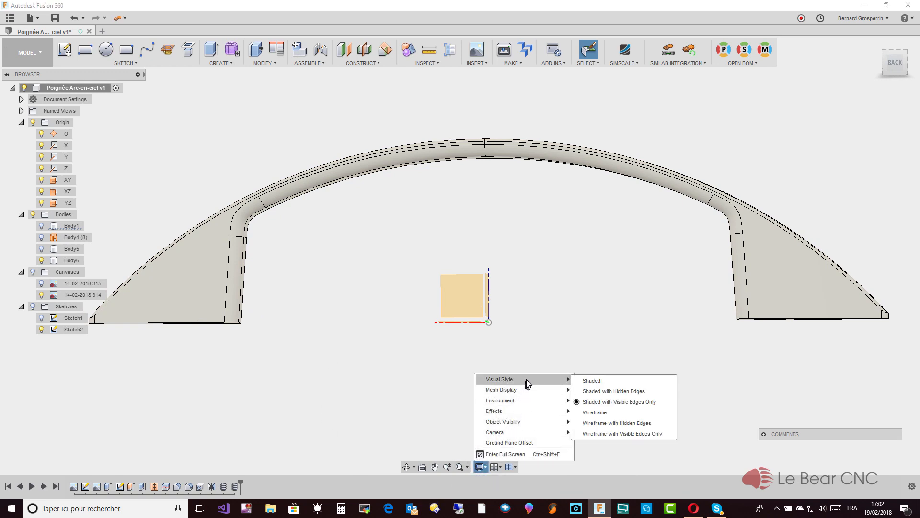
{"action": "mouse_move", "coordinate": [547, 434]}
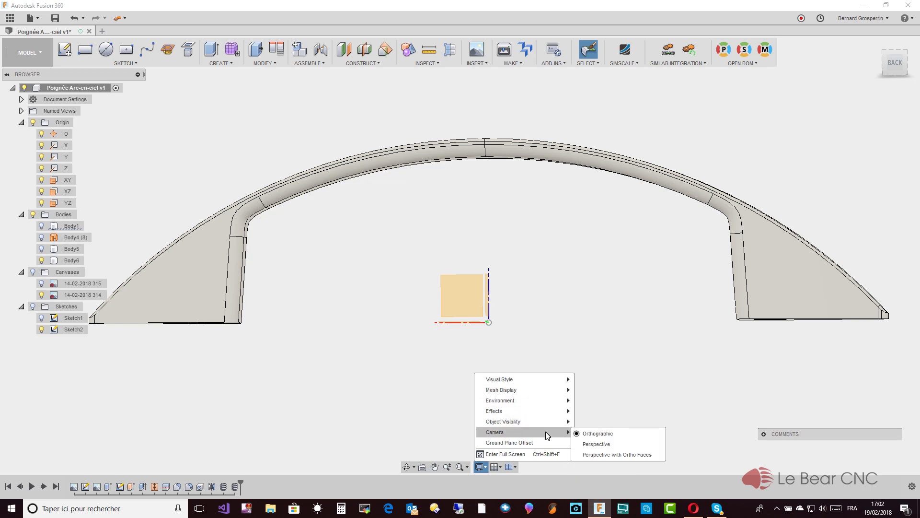
{"action": "left_click", "coordinate": [595, 456]}
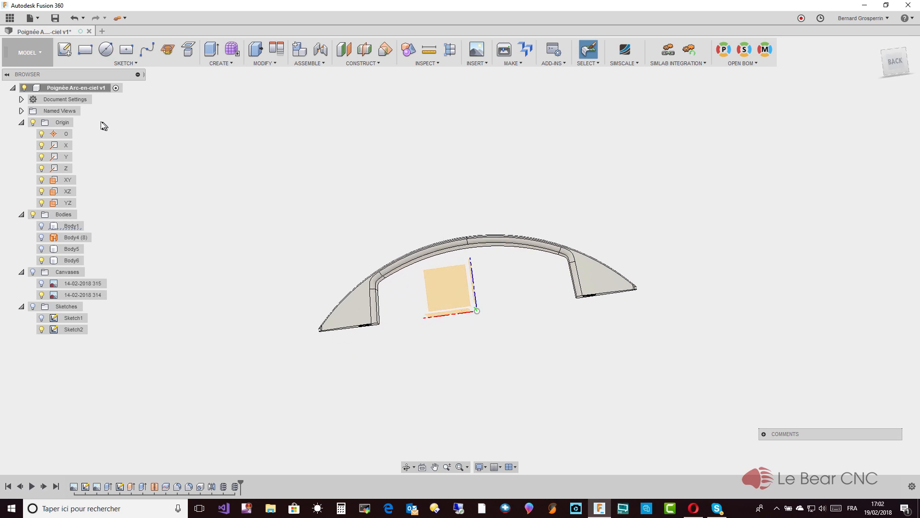
- Hide the origin geometry and open the Appearance settings for the handle body
{"action": "left_click", "coordinate": [32, 123]}
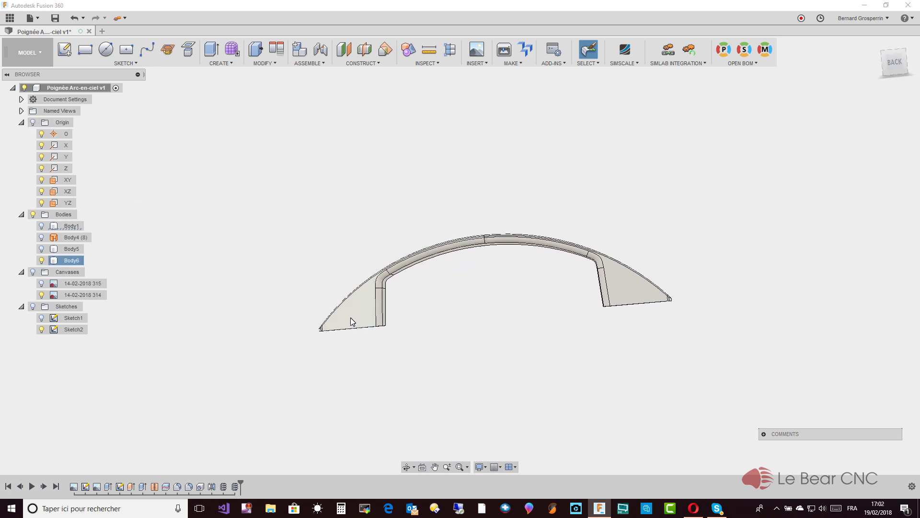
{"action": "left_click", "coordinate": [71, 261]}
{"action": "right_click", "coordinate": [71, 261]}
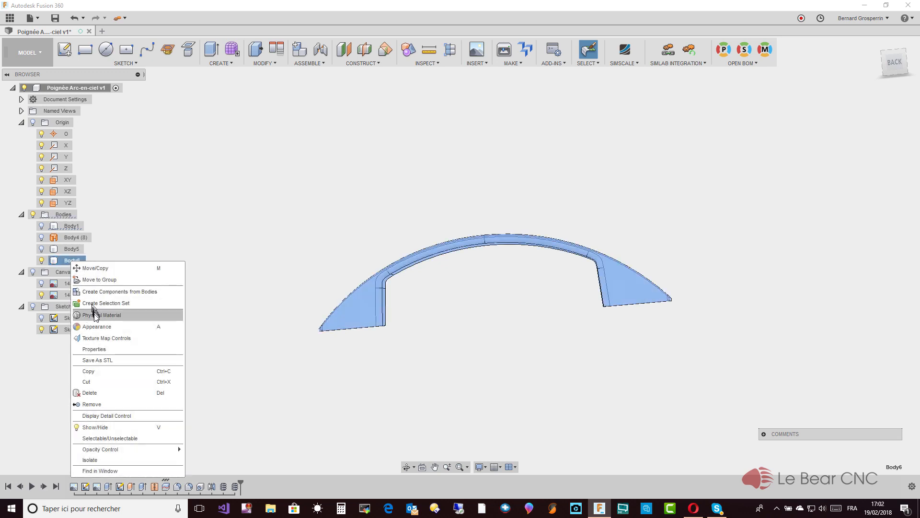
{"action": "left_click", "coordinate": [95, 330]}
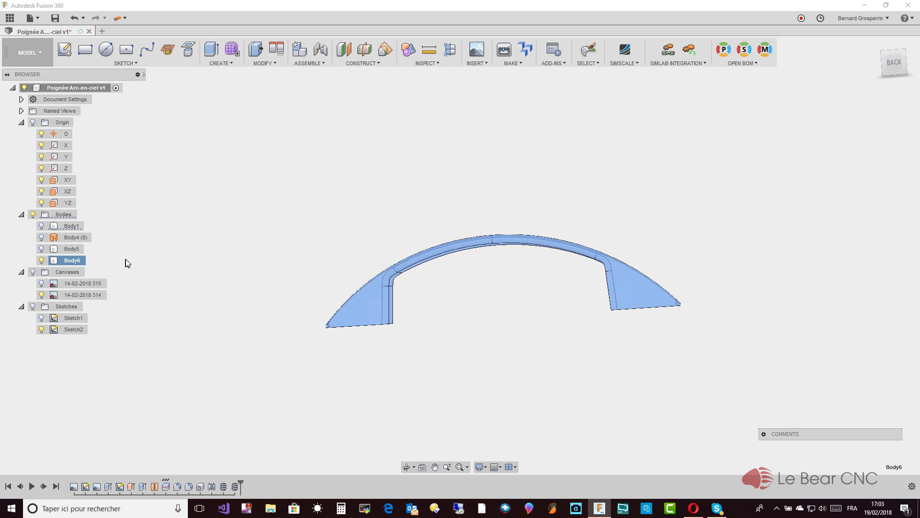
{"action": "right_click", "coordinate": [369, 311]}
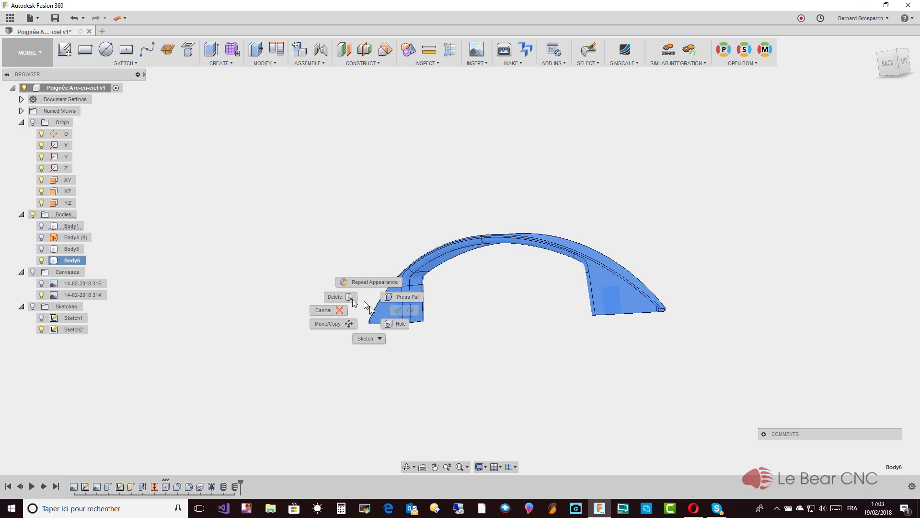
{"action": "scroll", "coordinate": [344, 256], "scroll_direction": "up", "scroll_amount": 5}
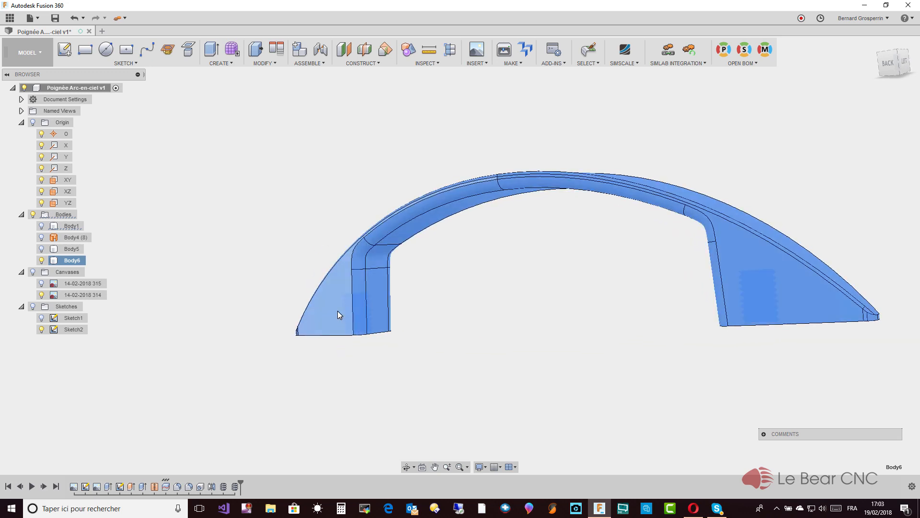
{"action": "right_click", "coordinate": [338, 311]}
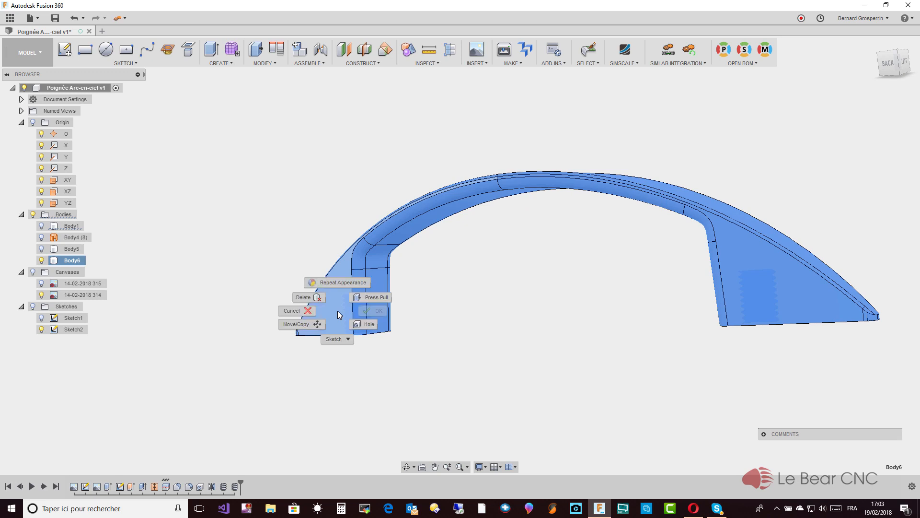
{"action": "left_click", "coordinate": [344, 283]}
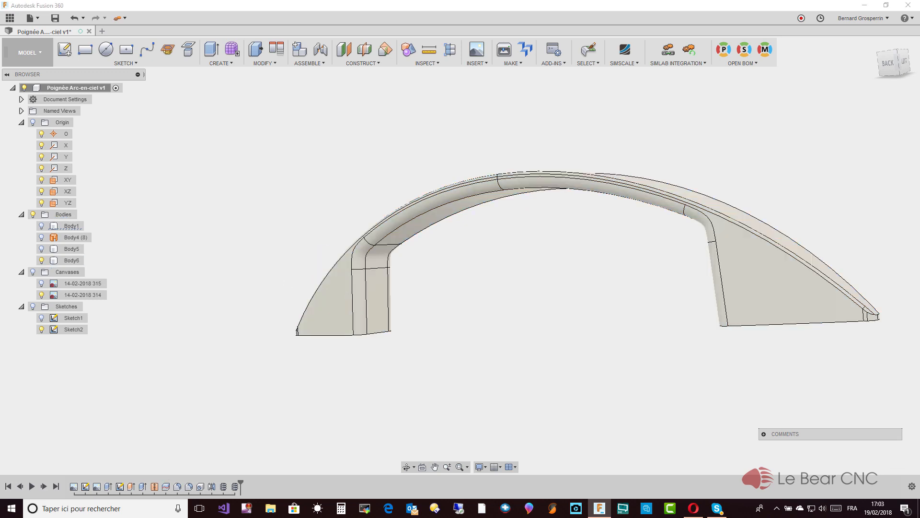
- Expand the Metal category of the appearance library down to its Aluminum finishes
{"action": "left_click_drag", "start_coordinate": [89, 277], "coordinate": [316, 93]}
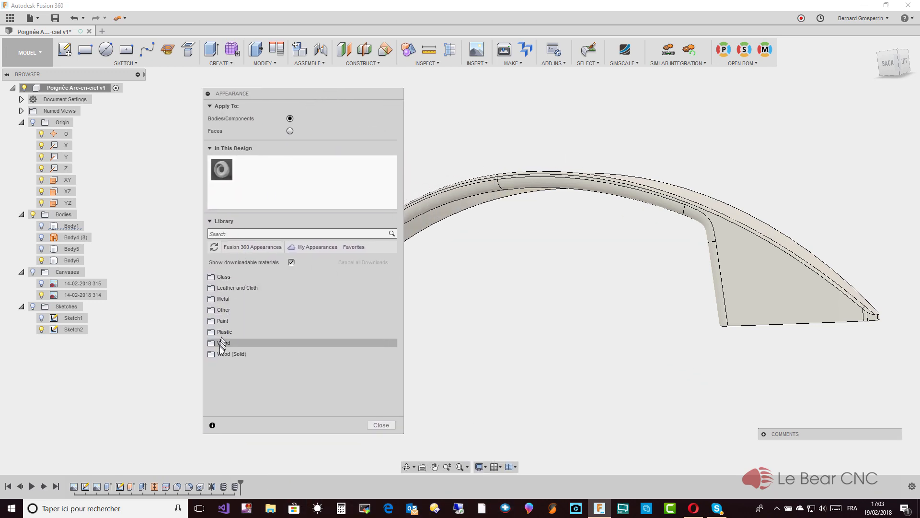
{"action": "left_click", "coordinate": [221, 299]}
{"action": "left_click", "coordinate": [230, 309]}
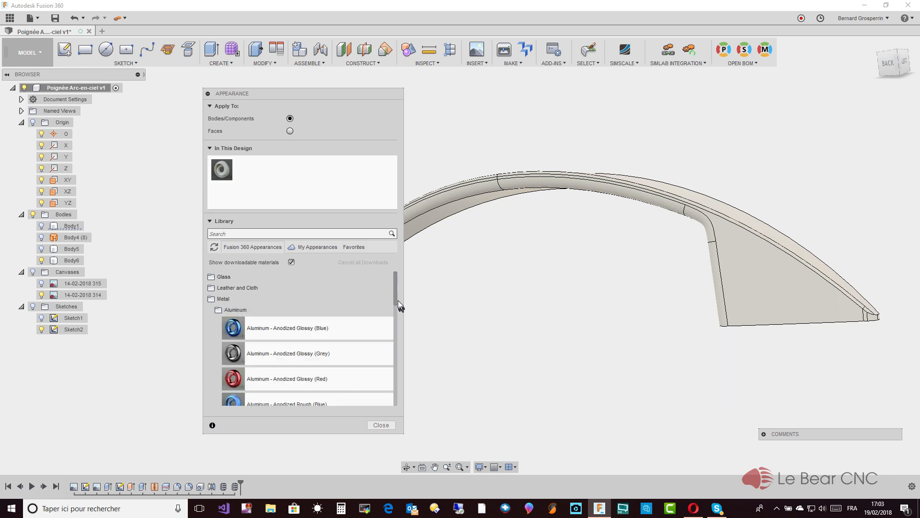
- Apply the Aluminum - Satin appearance to the handle body and inspect it on the model
{"action": "left_click_drag", "start_coordinate": [397, 302], "coordinate": [393, 318]}
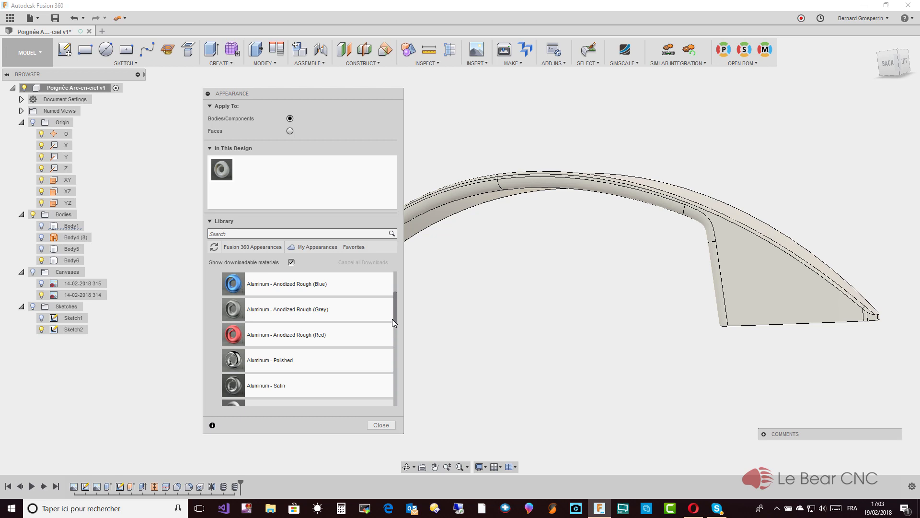
{"action": "scroll", "coordinate": [394, 315], "scroll_direction": "down", "scroll_amount": 3}
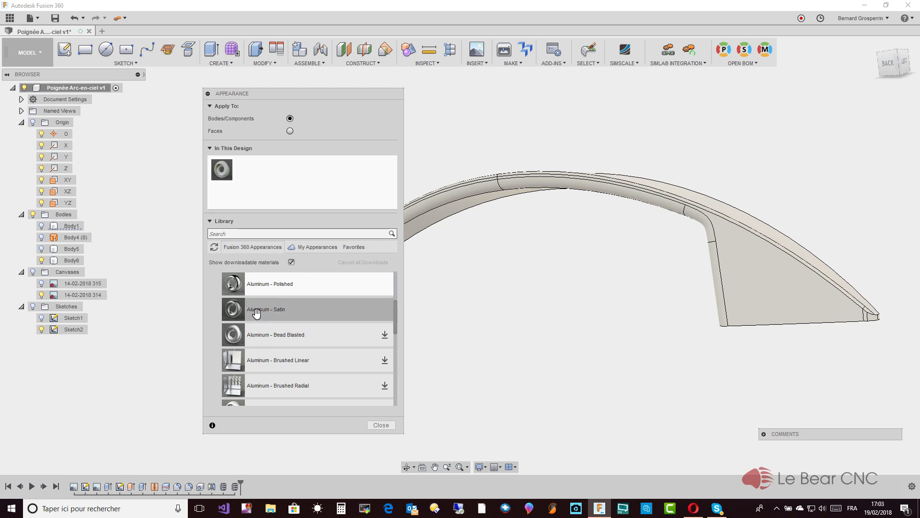
{"action": "left_click_drag", "start_coordinate": [258, 313], "coordinate": [423, 220]}
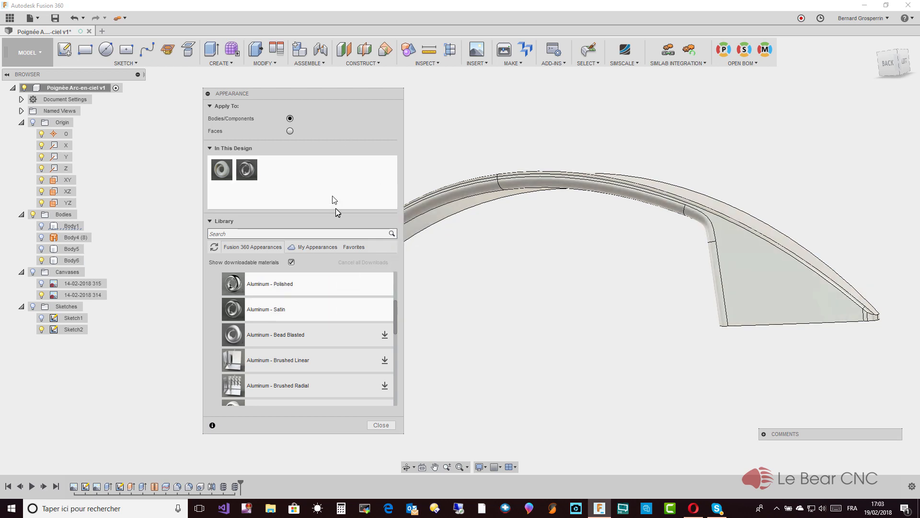
{"action": "left_click_drag", "start_coordinate": [305, 97], "coordinate": [185, 94]}
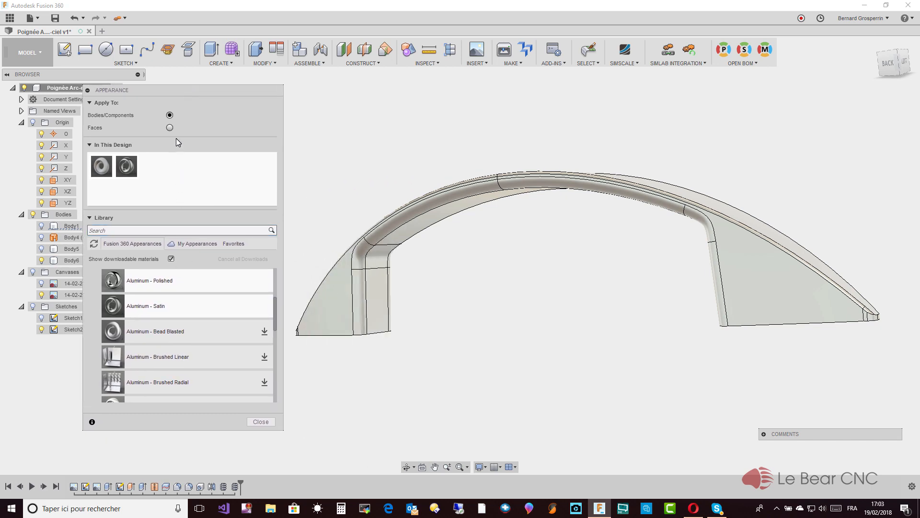
{"action": "left_click_drag", "start_coordinate": [179, 310], "coordinate": [329, 309]}
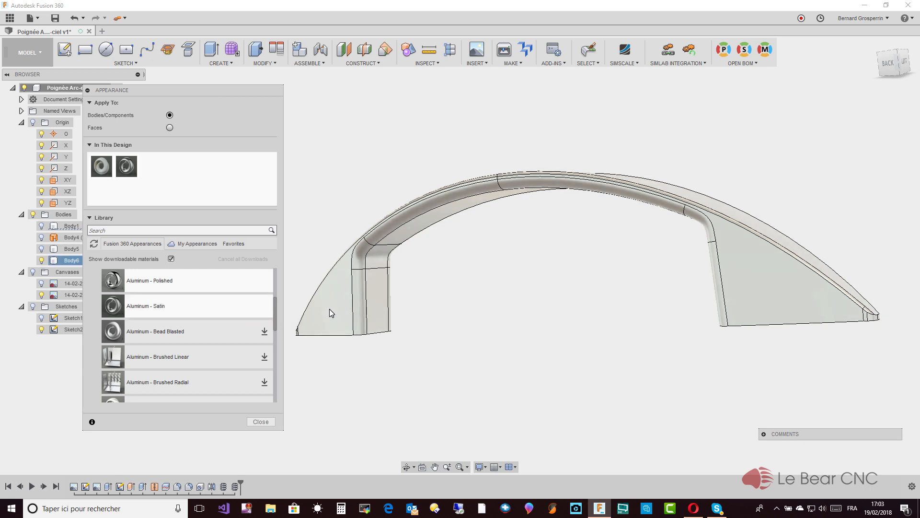
{"action": "middle_click_drag", "start_coordinate": [331, 310], "coordinate": [380, 338], "text": "shift"}
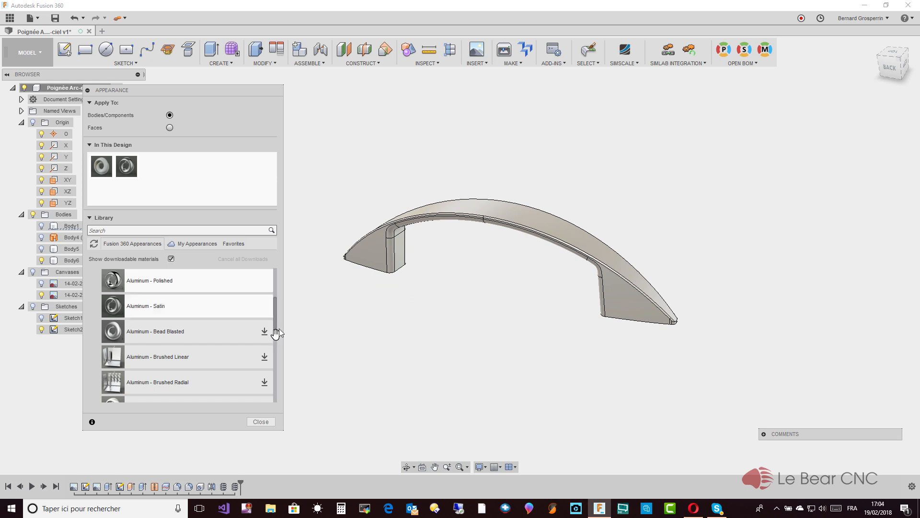
- Apply the Aluminum - Anodized Glossy (Grey) appearance to the whole handle body and finish the appearance assignment
{"action": "mouse_move", "coordinate": [274, 312]}
{"action": "left_mouse_down"}
{"action": "mouse_move", "coordinate": [274, 326]}
{"action": "mouse_move", "coordinate": [277, 296]}
{"action": "left_mouse_up"}
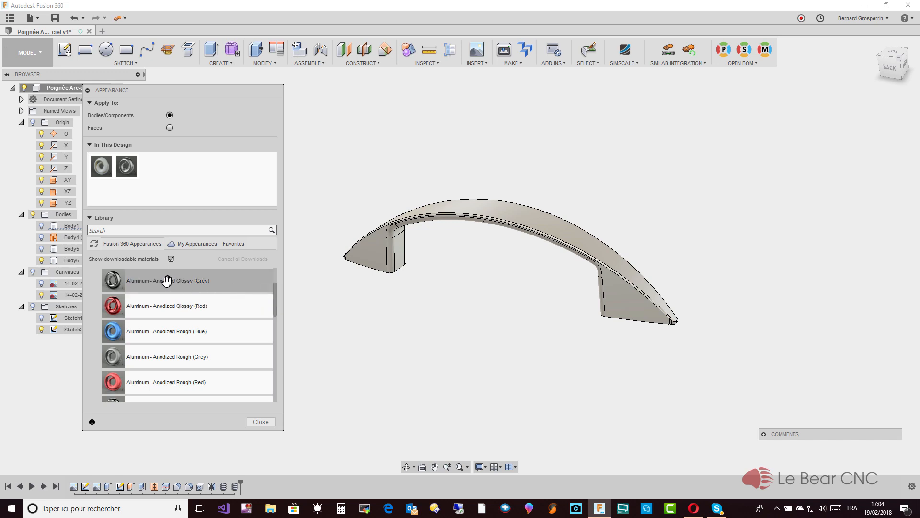
{"action": "left_click_drag", "start_coordinate": [166, 280], "coordinate": [374, 252]}
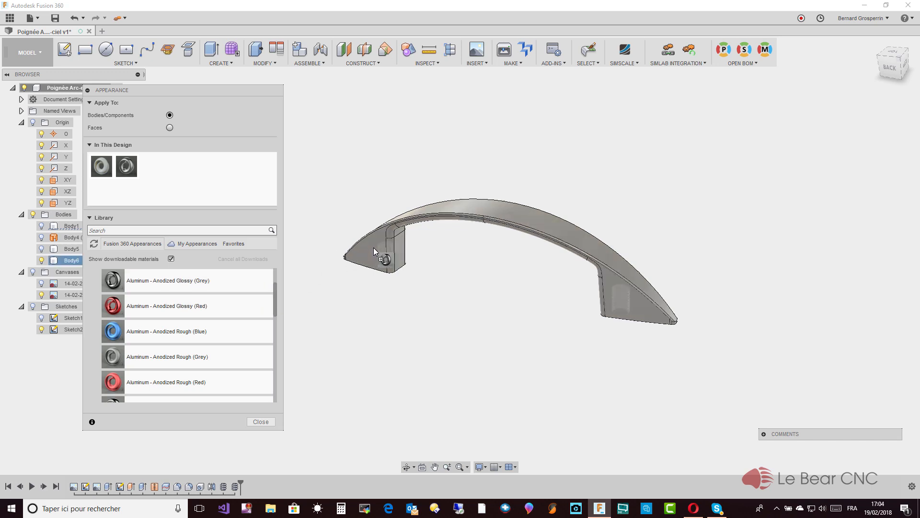
{"action": "middle_click_drag", "start_coordinate": [422, 272], "coordinate": [422, 273], "text": "shift"}
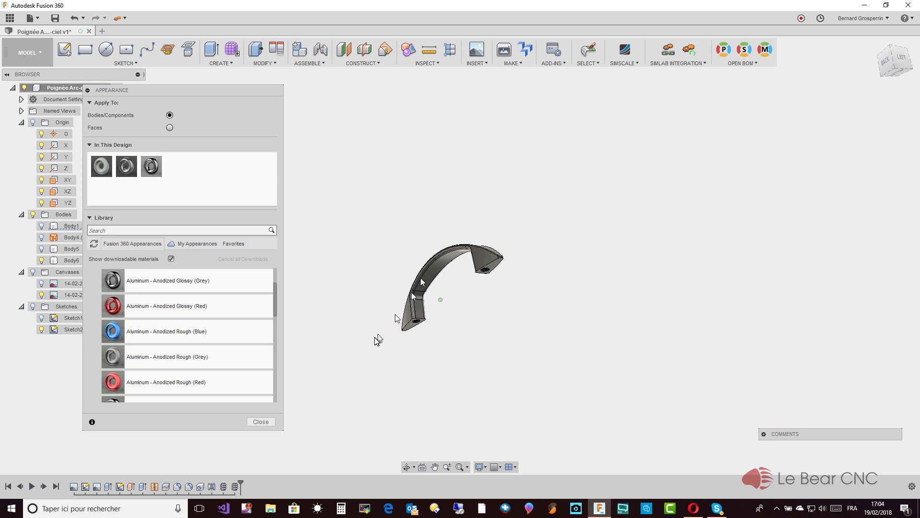
{"action": "middle_click_drag", "start_coordinate": [378, 339], "coordinate": [267, 421], "text": "shift"}
{"action": "left_click", "coordinate": [261, 421]}
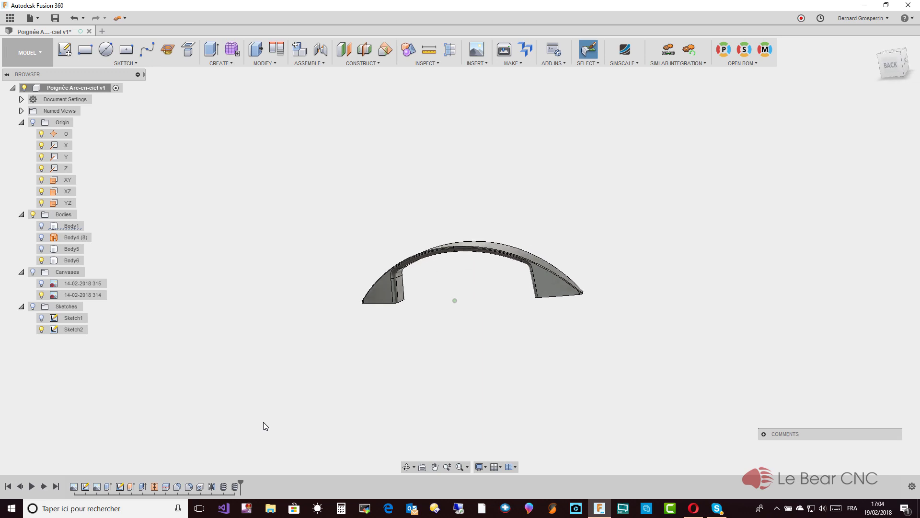